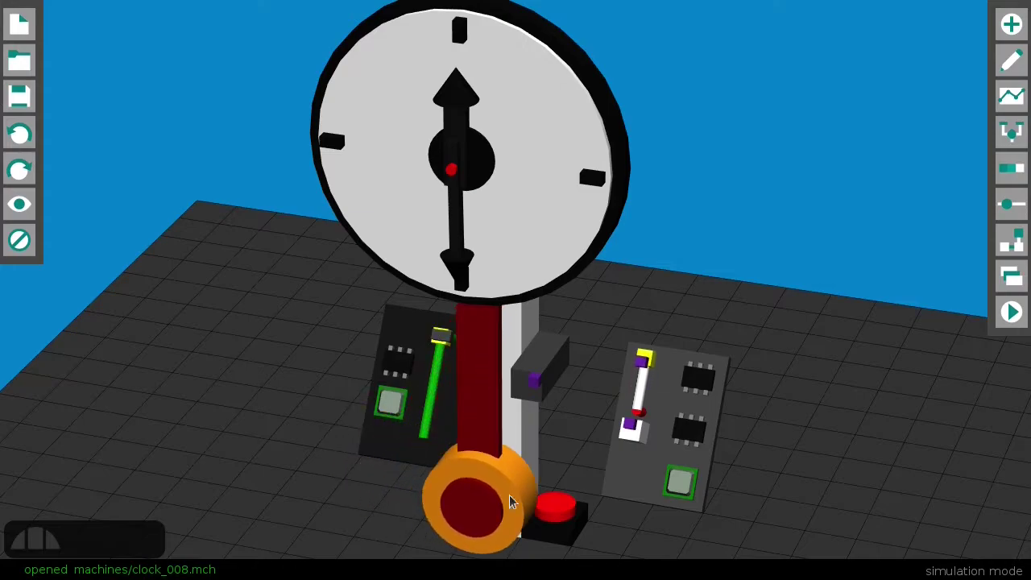
Examine the function graphs of the clock's chips and the logic circuits in the motherboard's first two slots.
key("alt+g")
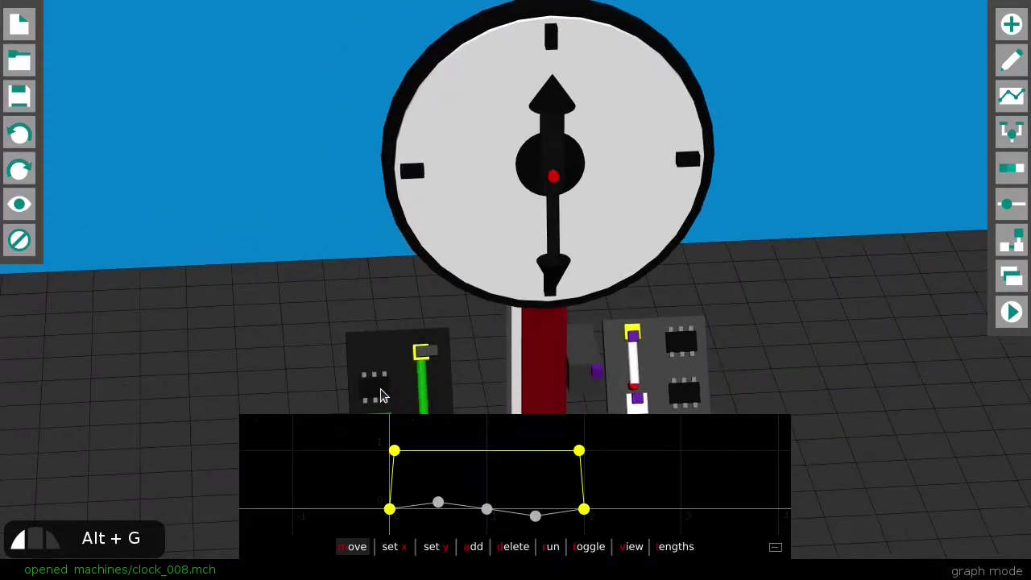
middle_click_drag(403, 386, 370, 280)
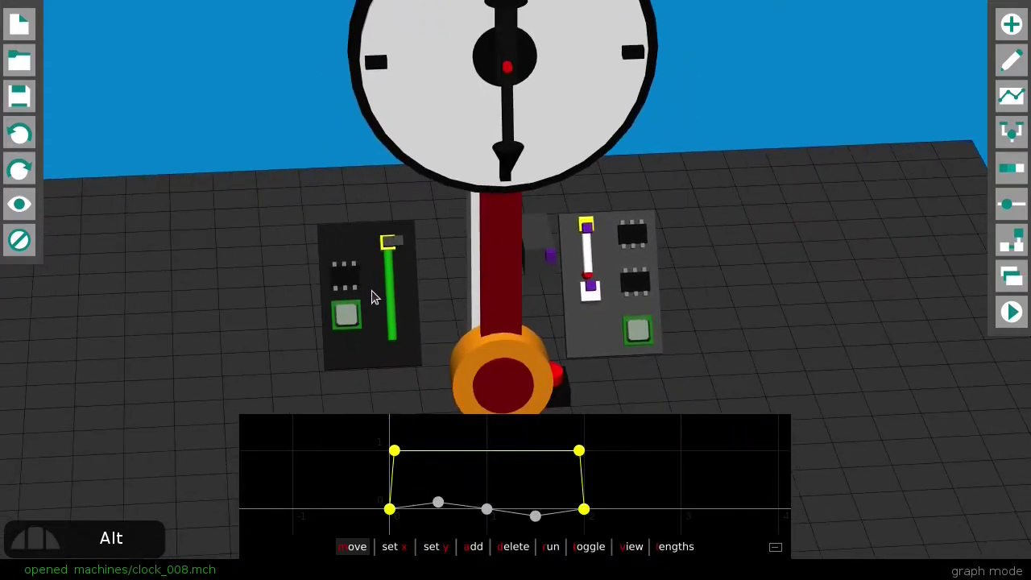
key("alt+m")
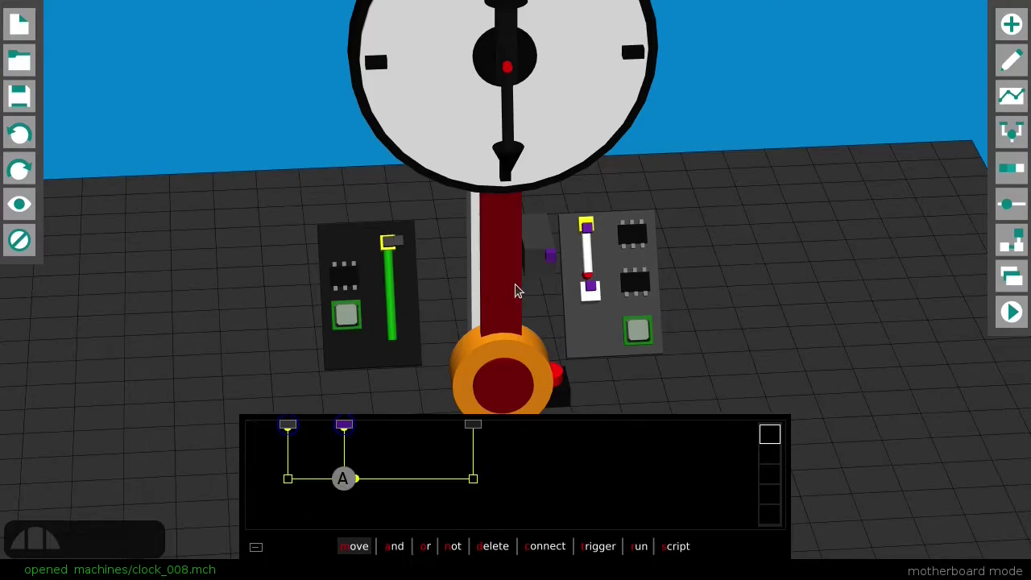
key("alt+g")
left_click(633, 284)
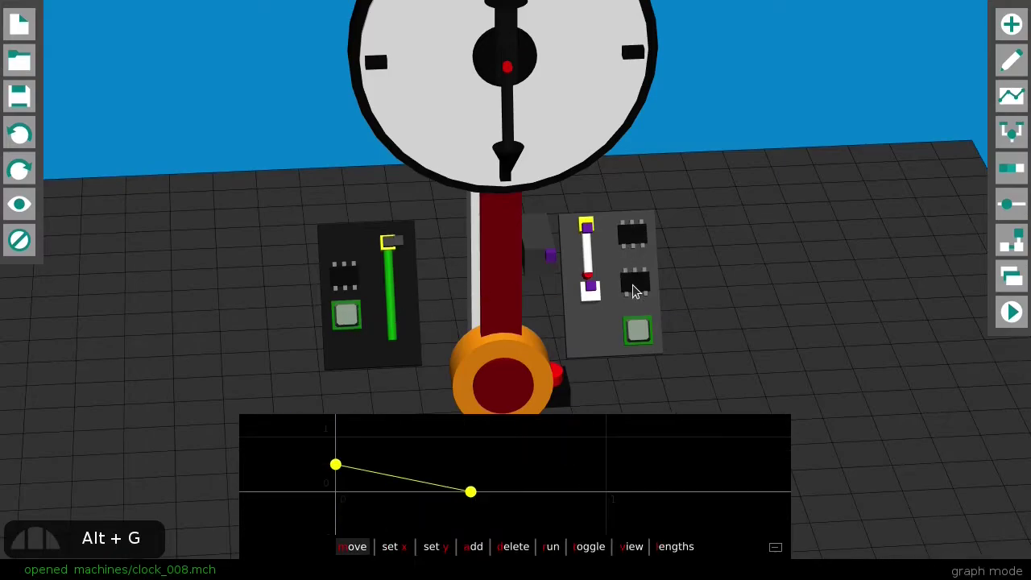
key("alt+m")
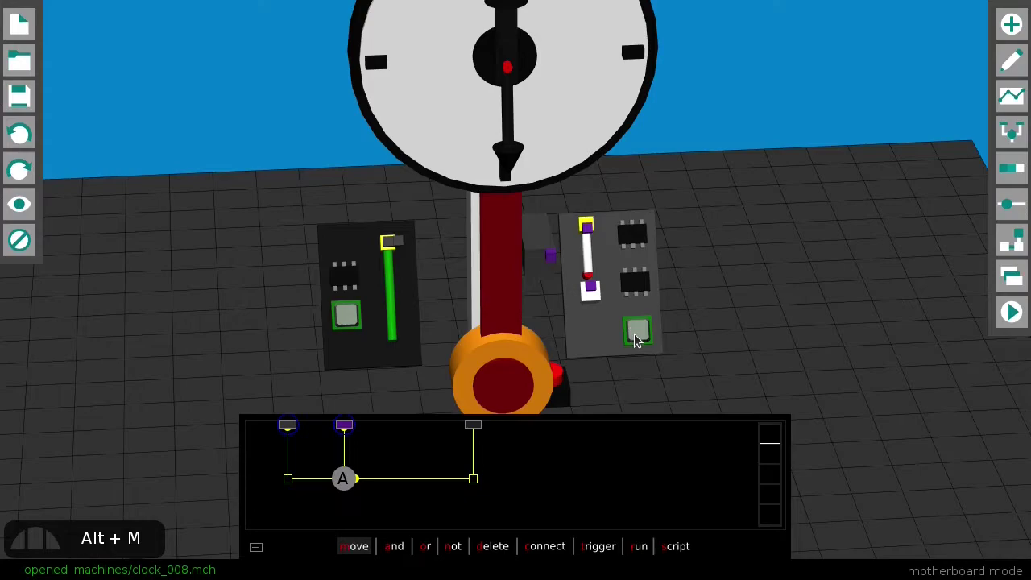
left_click(770, 456)
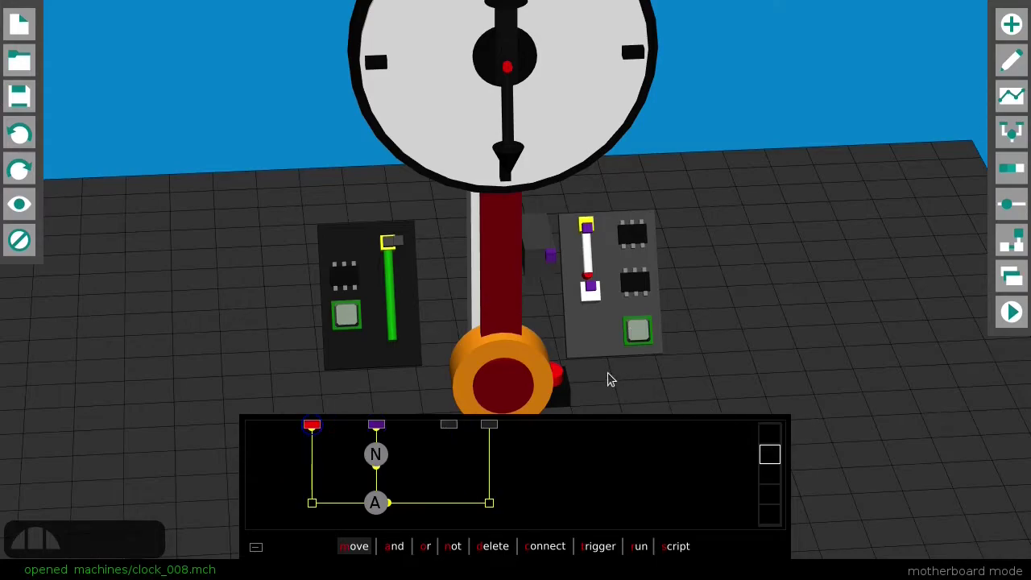
right_click_drag(604, 379, 572, 379)
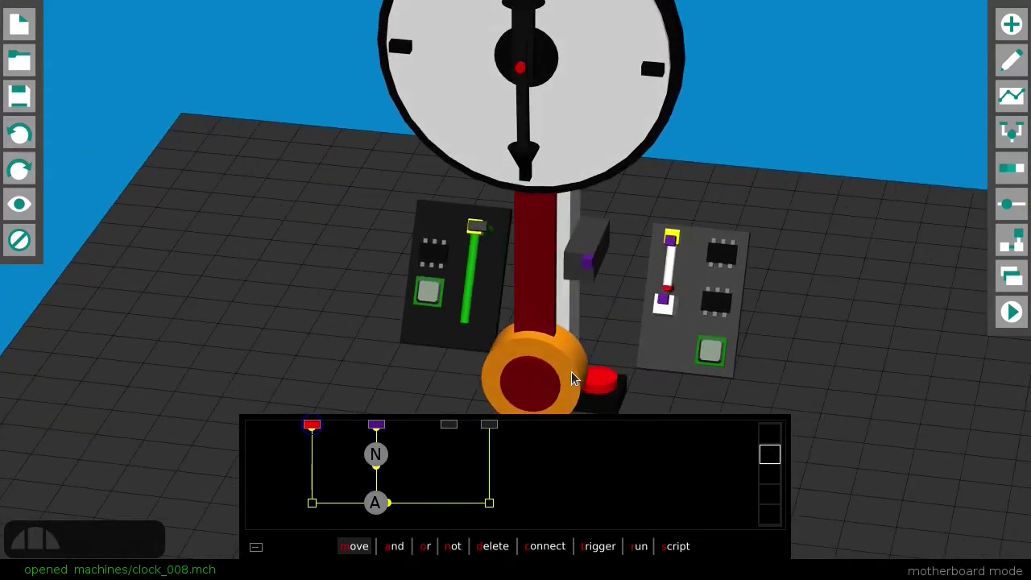
Open the piano machine.
key("ctrl+o")
type("piano")
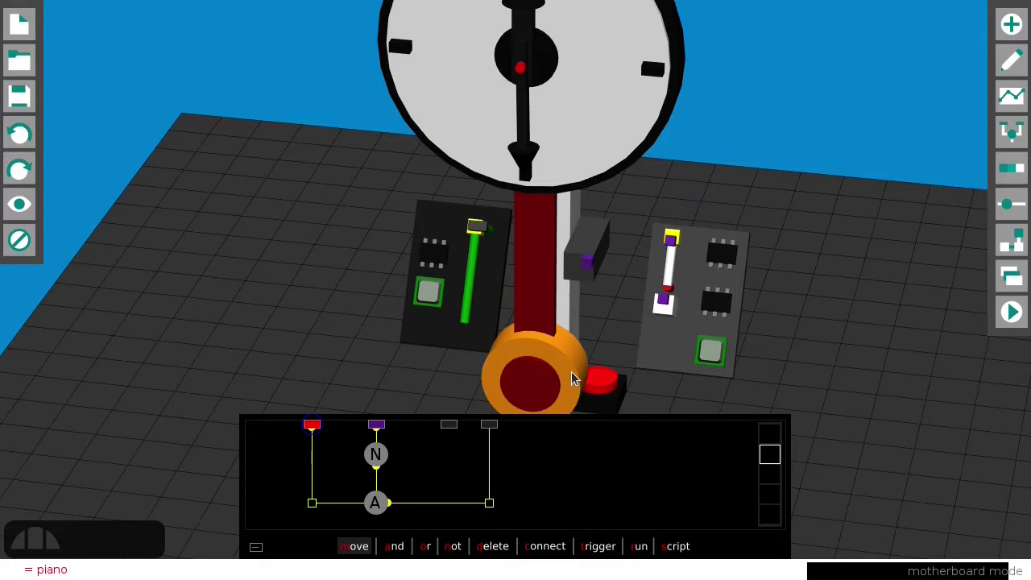
key("Return")
scroll(507, 417, "up", 2)
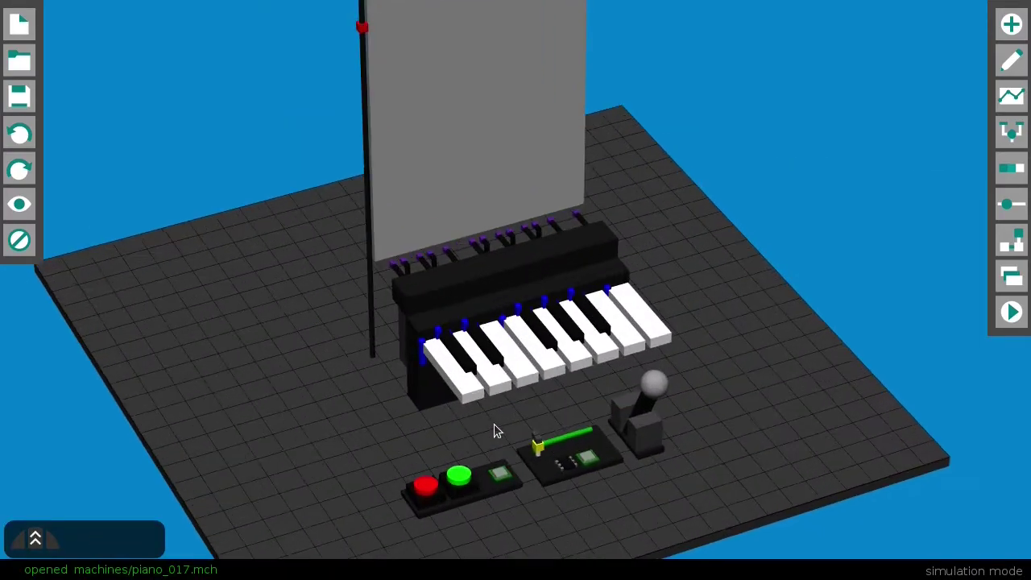
right_click_drag(494, 425, 503, 425)
Operate the piano machine's green push button in simulation and look at the note sheet above the keyboard.
left_click(421, 471)
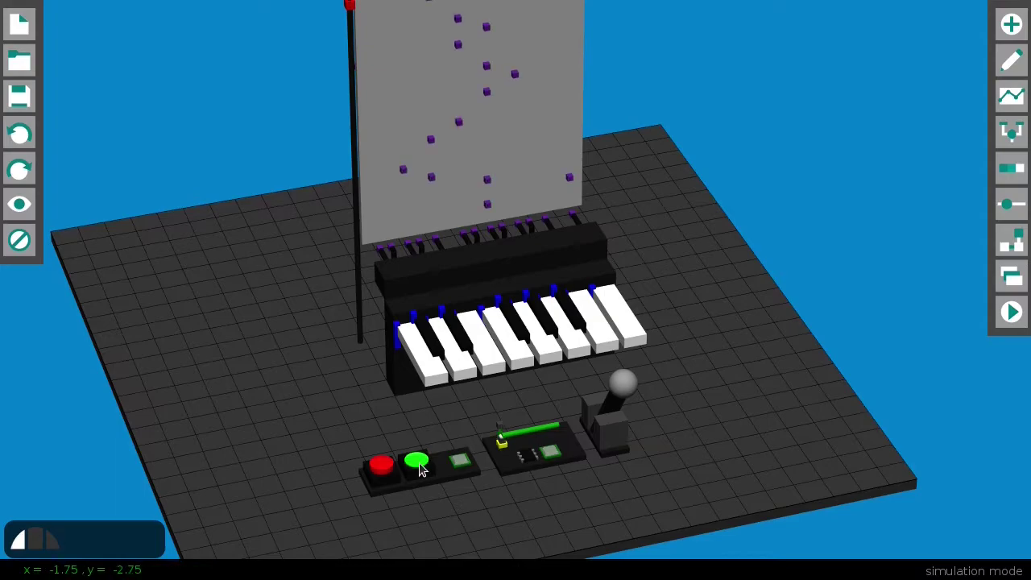
scroll(419, 466, "down", 2)
scroll(590, 384, "down", 2)
scroll(588, 385, "up", 3)
left_click_drag(588, 384, 524, 384)
Play several individual white keys along the piano's keyboard in simulation.
left_click(410, 368)
left_click(434, 362)
left_click(433, 363)
left_click(474, 363)
left_click(610, 339)
left_click(577, 348)
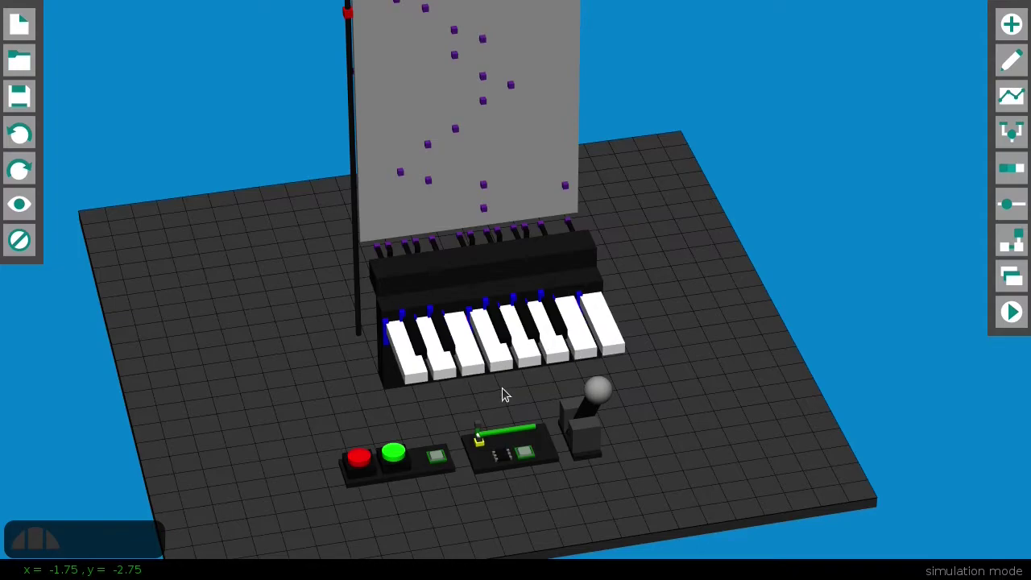
Slide the gray note sheet above the keyboard by hand in simulation.
left_click_drag(502, 394, 539, 396)
scroll(539, 390, "up", 2)
left_click(376, 157)
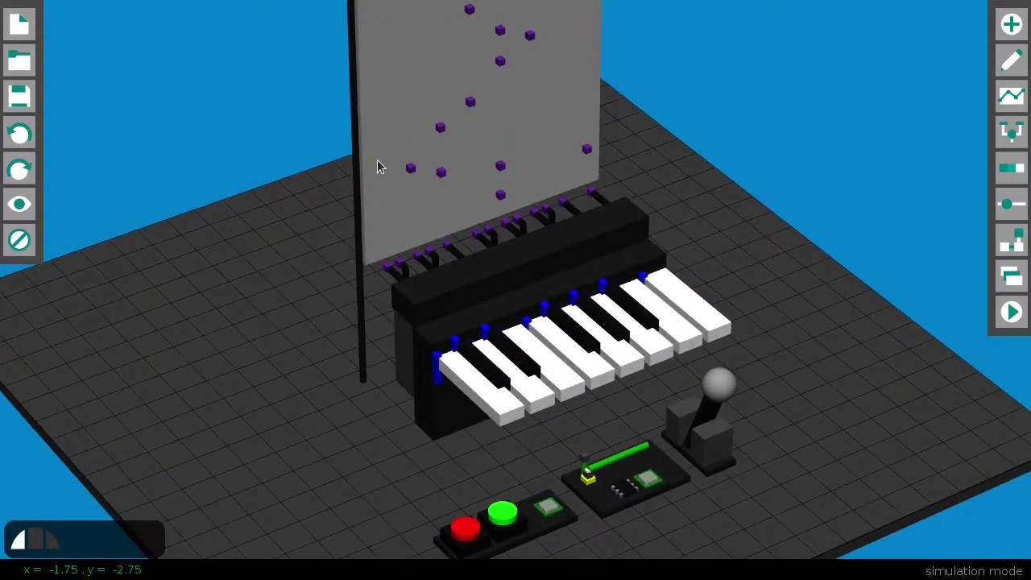
mouse_move(377, 132)
left_mouse_down()
mouse_move(380, 328)
mouse_move(376, 112)
mouse_move(389, 347)
mouse_move(374, 120)
left_mouse_up()
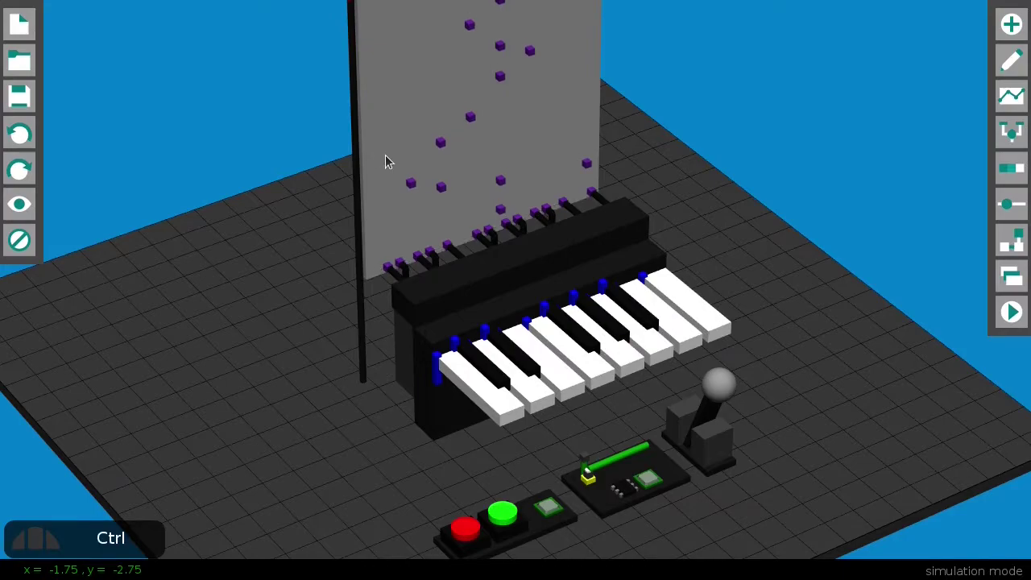
Open the safe machine.
key("ctrl+o")
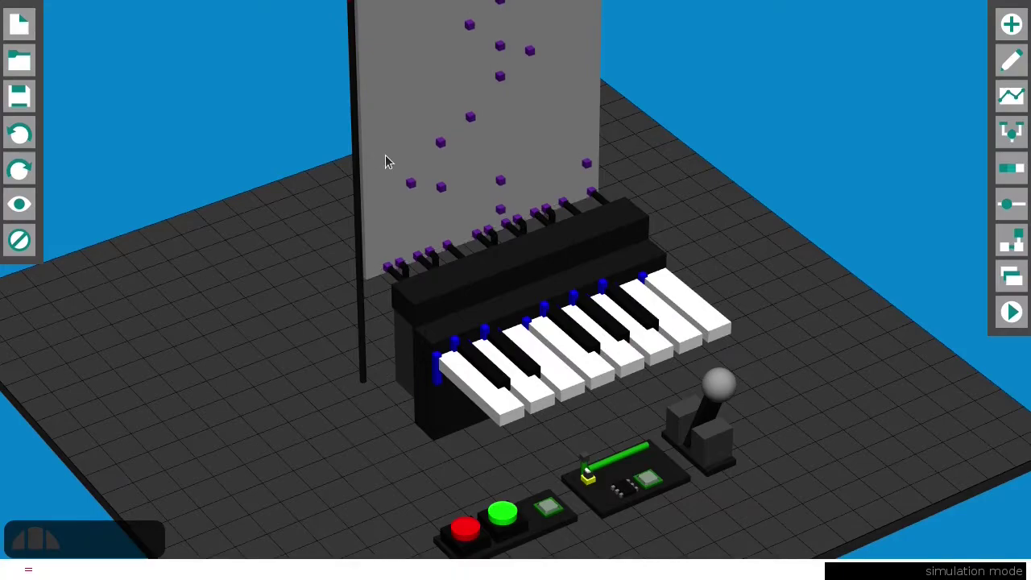
type("safe")
key("Return")
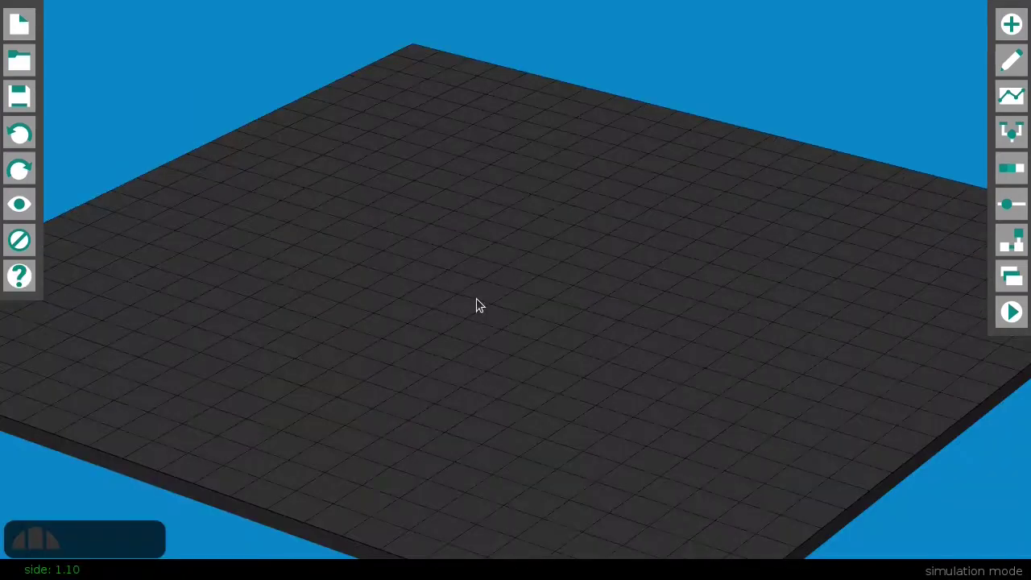
Build a vertical track topped by a block scaled into a flat slab, and copy it to x 1.00, y 0.50.
key("alt+a")
key("t")
left_click(461, 306)
key("b")
left_click(462, 274)
key("s")
left_click_drag(460, 196, 472, 336)
left_click(462, 294, "ctrl")
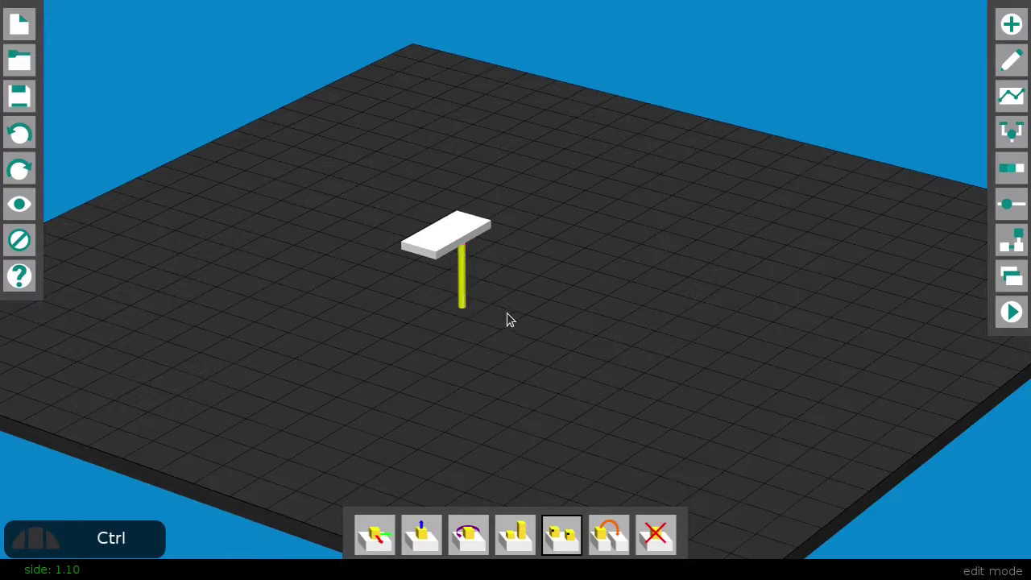
left_click(566, 342, "shift")
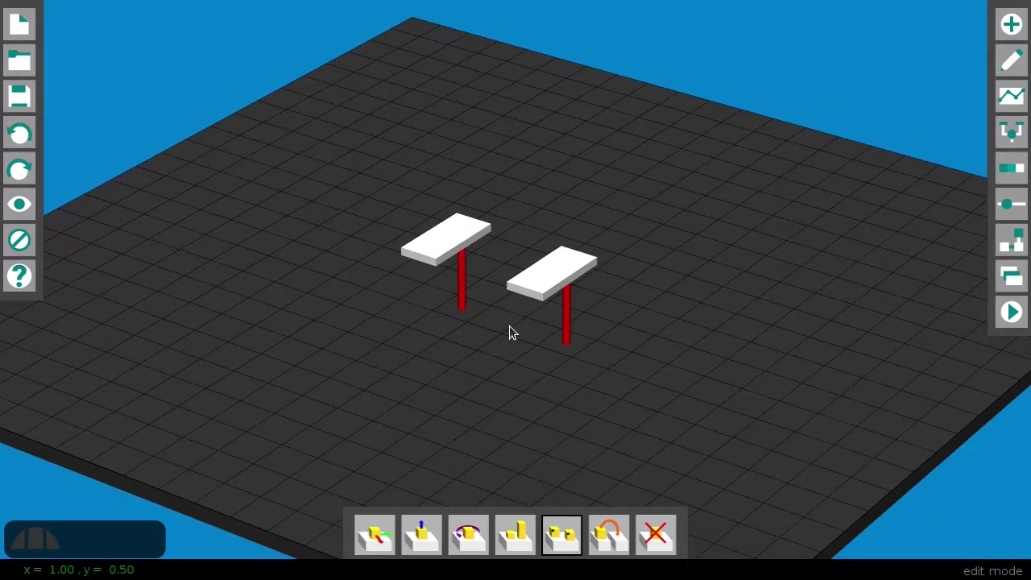
Connect the two vertical tracks with a pair of meshing gears.
key("alt+a")
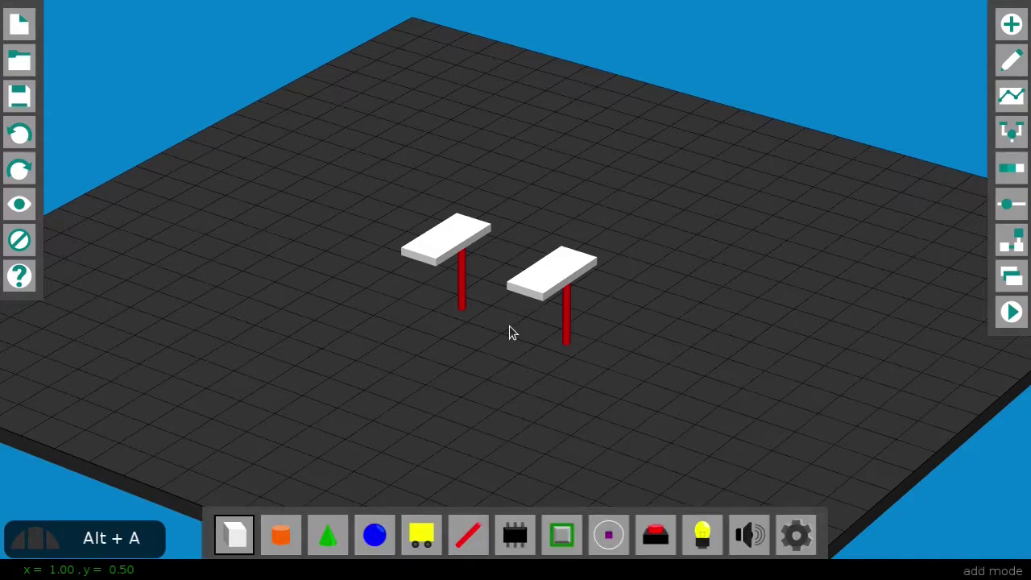
key("shift+g")
left_click(463, 277)
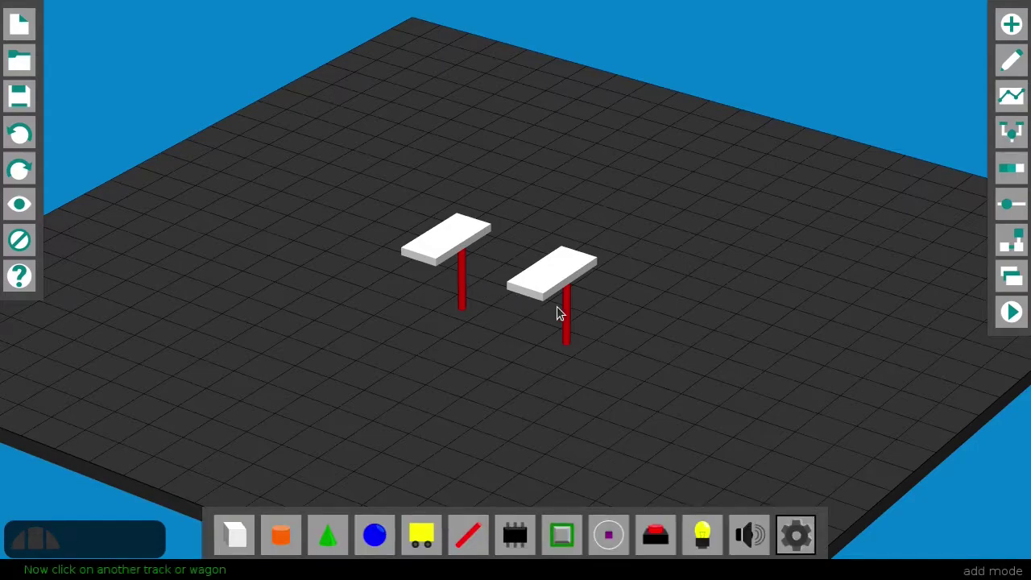
left_click(552, 330)
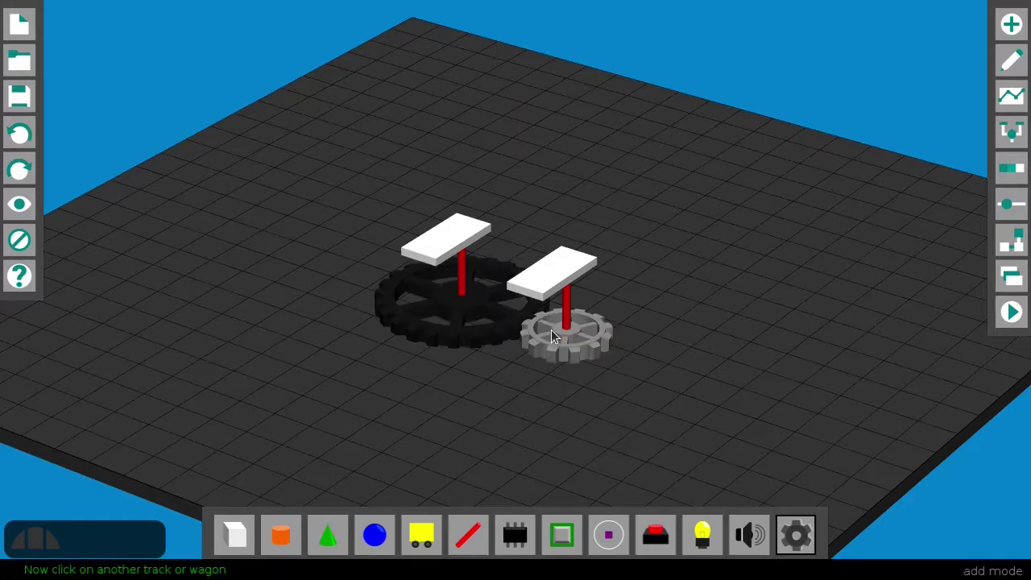
Test the two meshing gears in simulation by turning the slab on the first track.
key("alt+5")
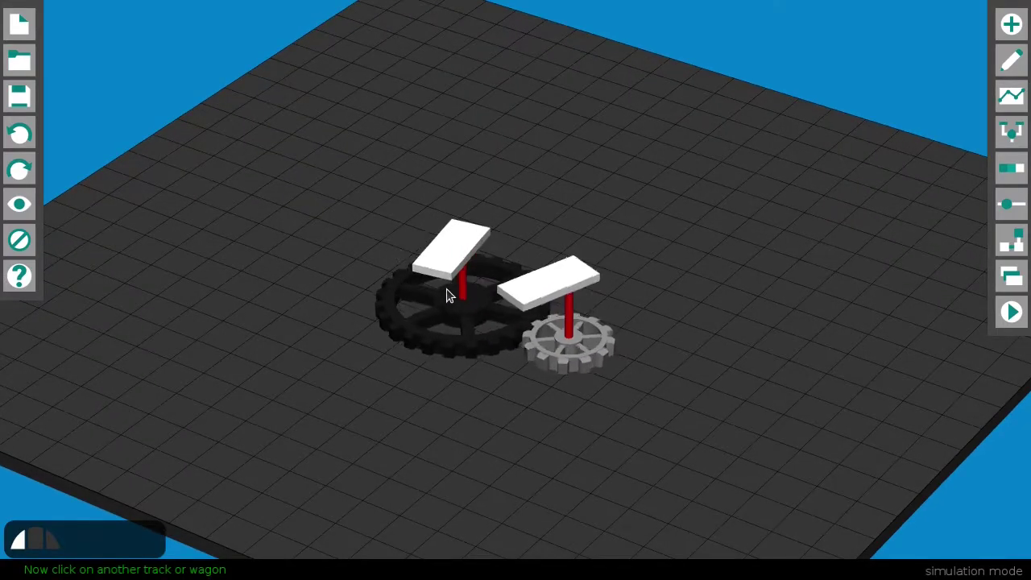
scroll(551, 405, "up", 1)
scroll(550, 398, "up", 2)
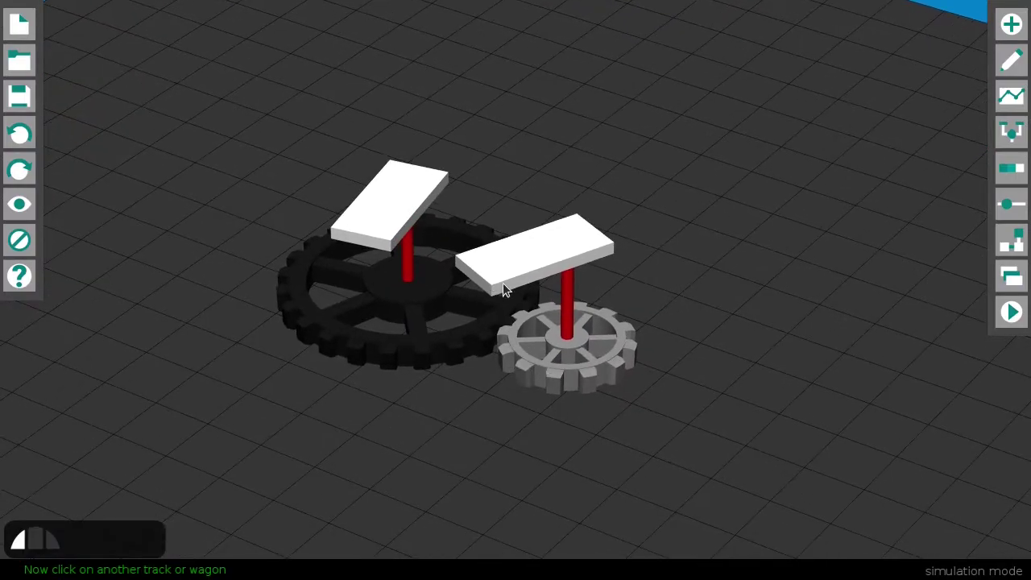
scroll(564, 355, "down", 3)
Add a third vertical track at x 2.00, y -0.50 with a block on top, and scale the block into a flat slab.
key("alt+a")
key("t")
left_click(703, 329)
key("alt+b")
left_click(704, 244)
key("alt+s")
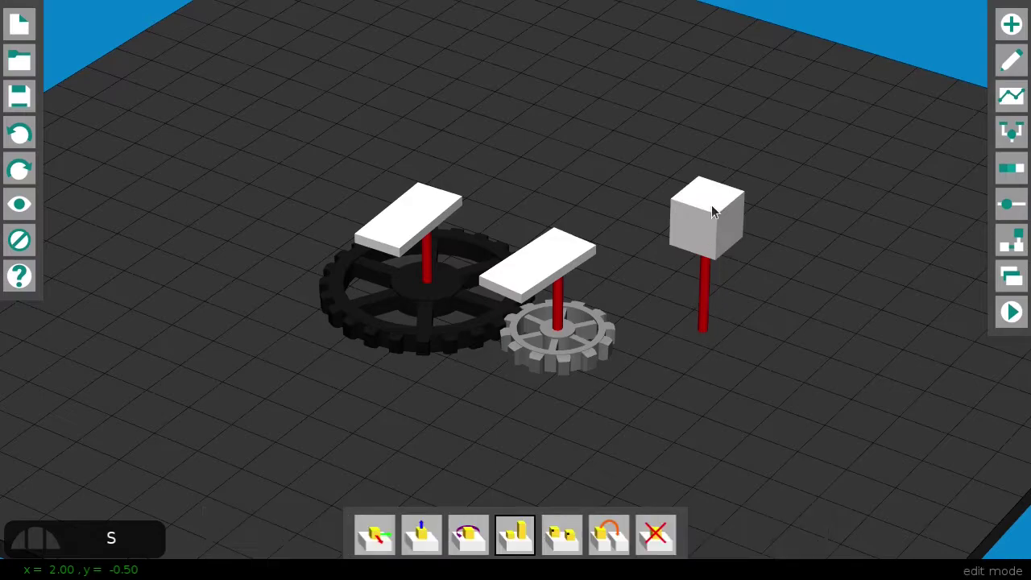
left_click_drag(711, 208, 706, 245)
Connect the second and third vertical tracks with another pair of gears.
key("alt+a")
key("shift+g")
left_click(689, 323)
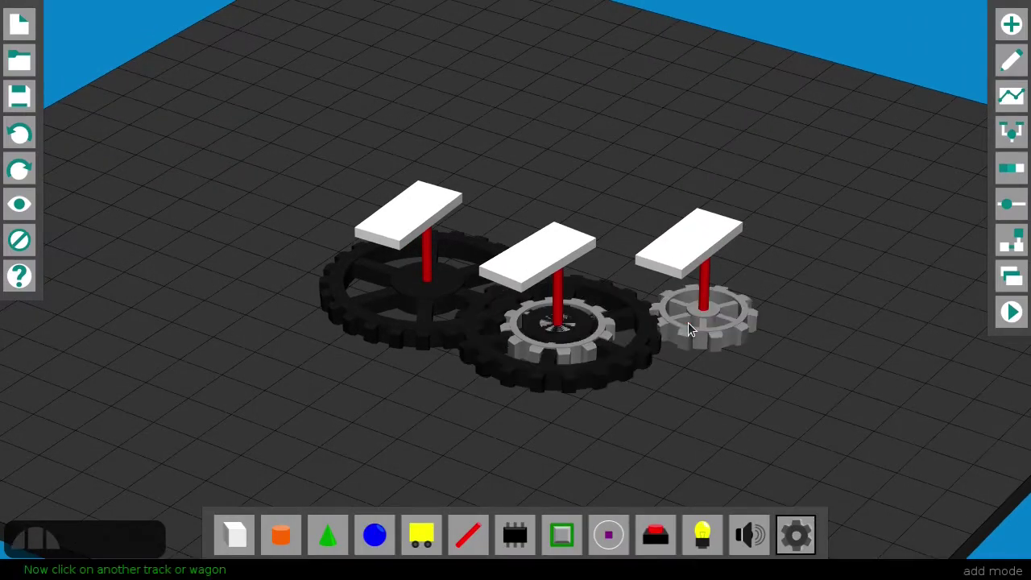
Raise the first gear pair to height -1.25 so it sits above the second pair.
key("alt+e")
key("h")
mouse_move(416, 332)
left_mouse_down()
mouse_move(416, 306)
mouse_move(421, 314)
left_mouse_up()
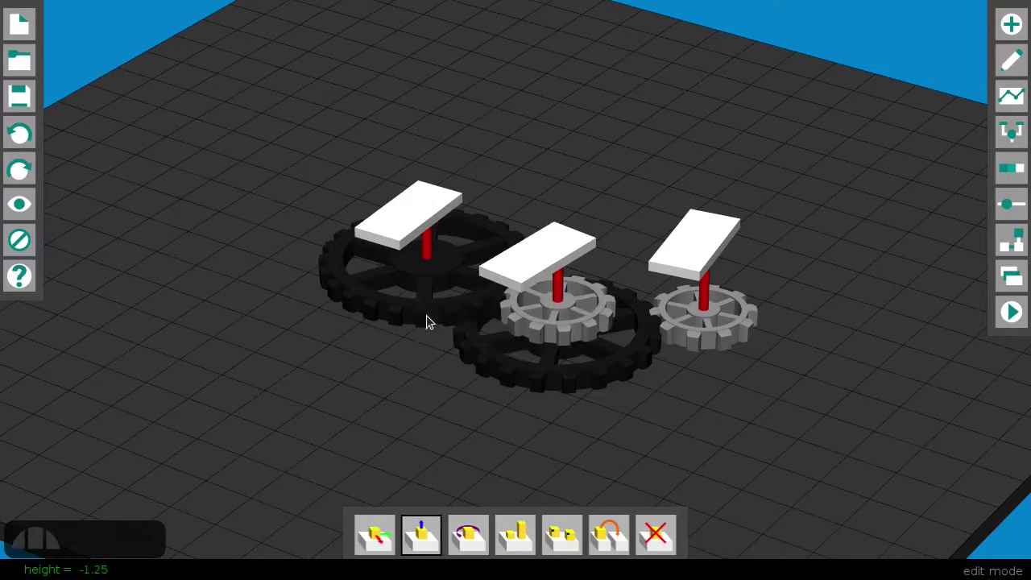
Color the small gear on the middle track blue and the gear on the third track green.
key("alt+c")
left_click(575, 330)
left_click(587, 543)
left_click(698, 338)
key("alt+s")
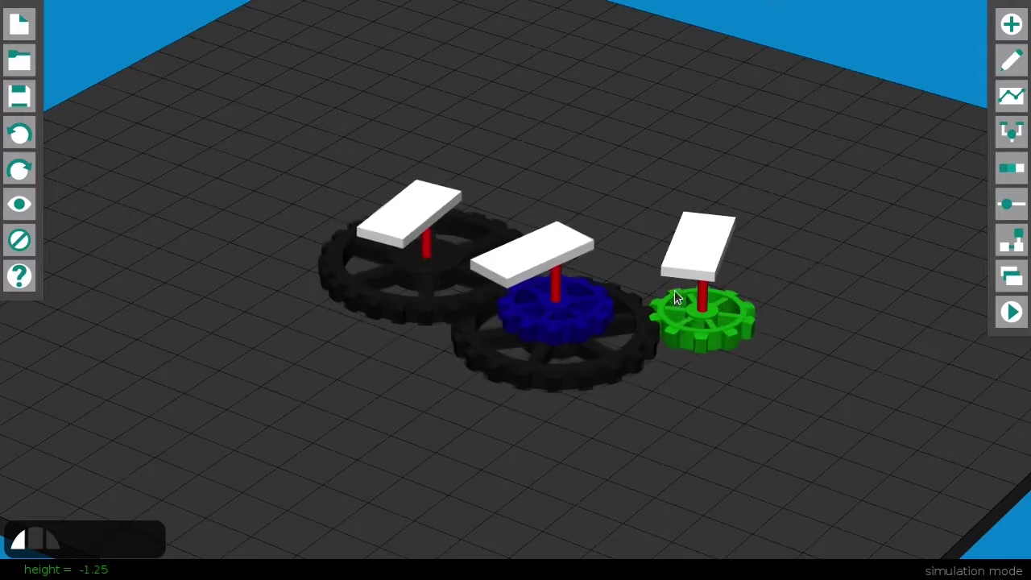
Color the large lower gear on the middle track light gray and test the gear train in simulation.
key("alt+c")
left_click(524, 382)
key("alt+s")
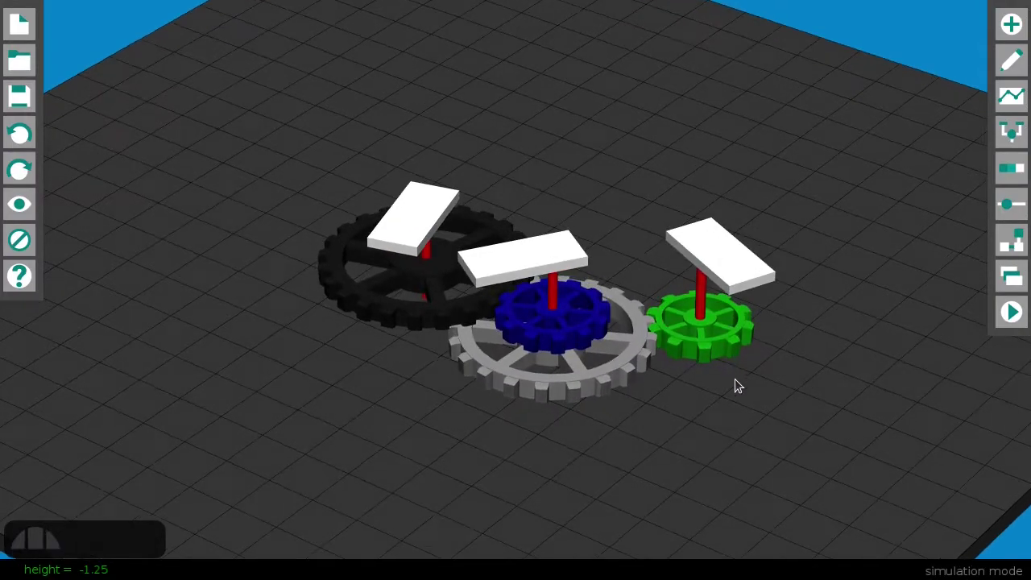
Add a block beside the gear train with a horizontal track on its side, and stretch the track to length 3.10.
key("alt+a")
key("b")
left_click(864, 302)
key("t")
left_click(861, 296)
key("alt+e")
key("s")
left_click_drag(831, 310, 784, 402)
Place a wagon on the horizontal track.
key("alt+a")
key("w")
right_click_drag(785, 402, 822, 406)
left_click(766, 416)
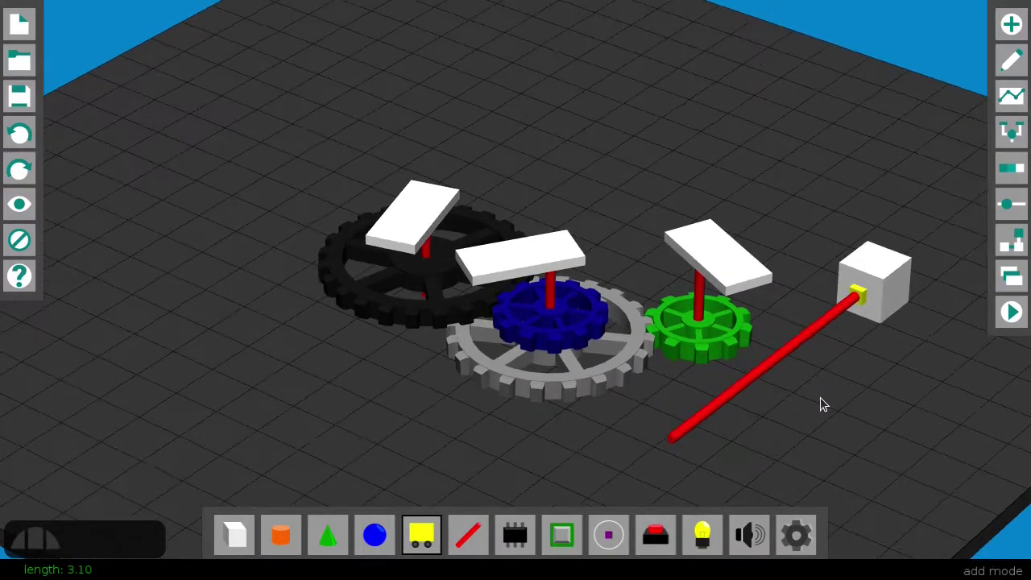
Connect the wagon to the third vertical track with a rack and pinion gear.
key("shift+g")
left_click(861, 296)
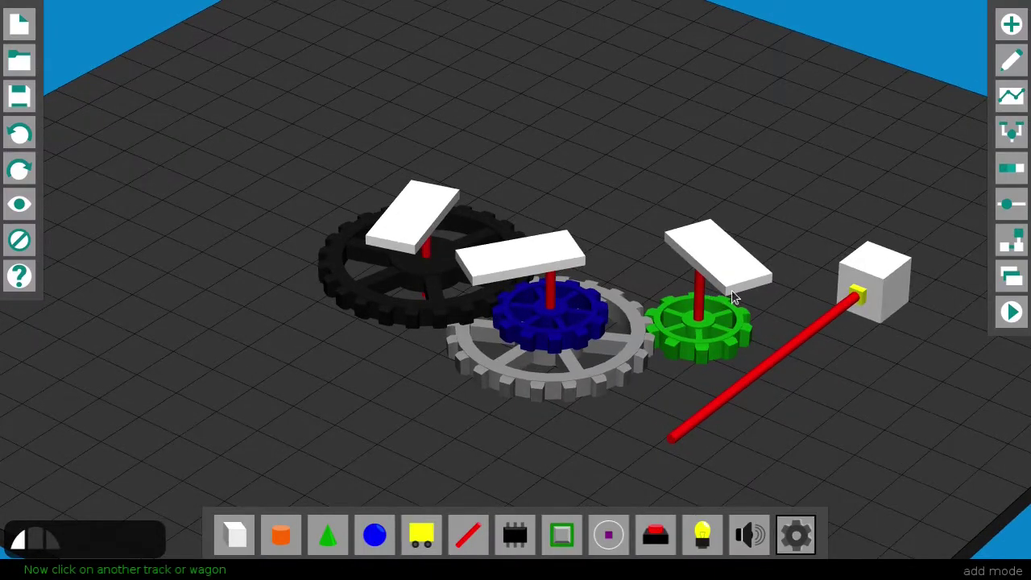
left_click(864, 297)
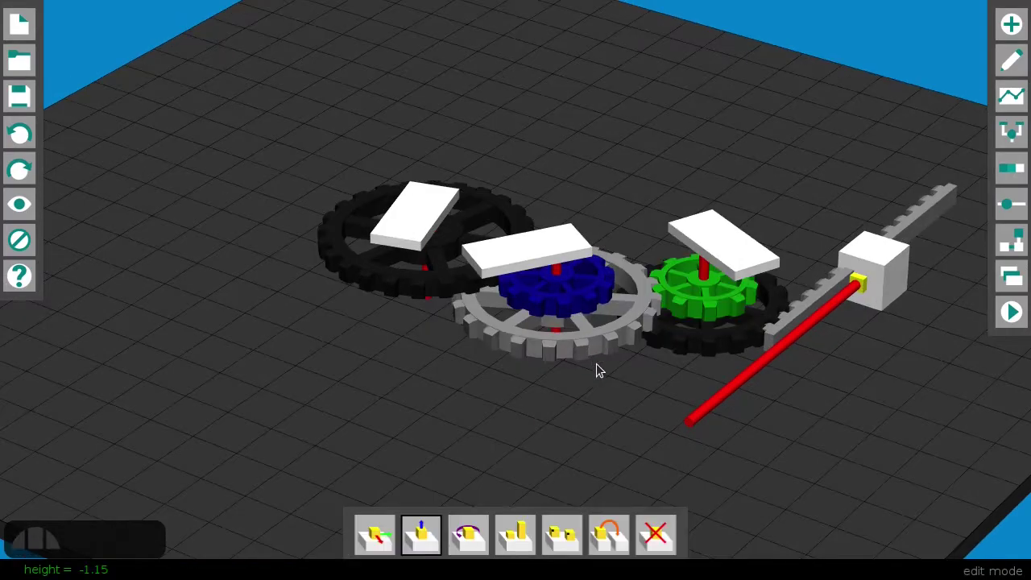
Run the simulation and slide the wagon along its track to drive the gear train.
right_click_drag(596, 363, 690, 373)
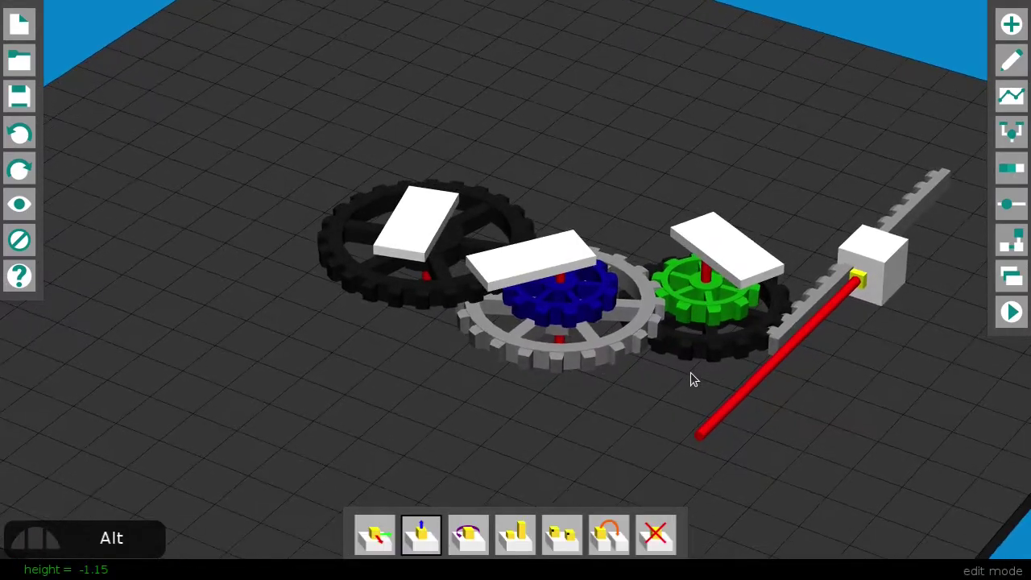
key("alt+s")
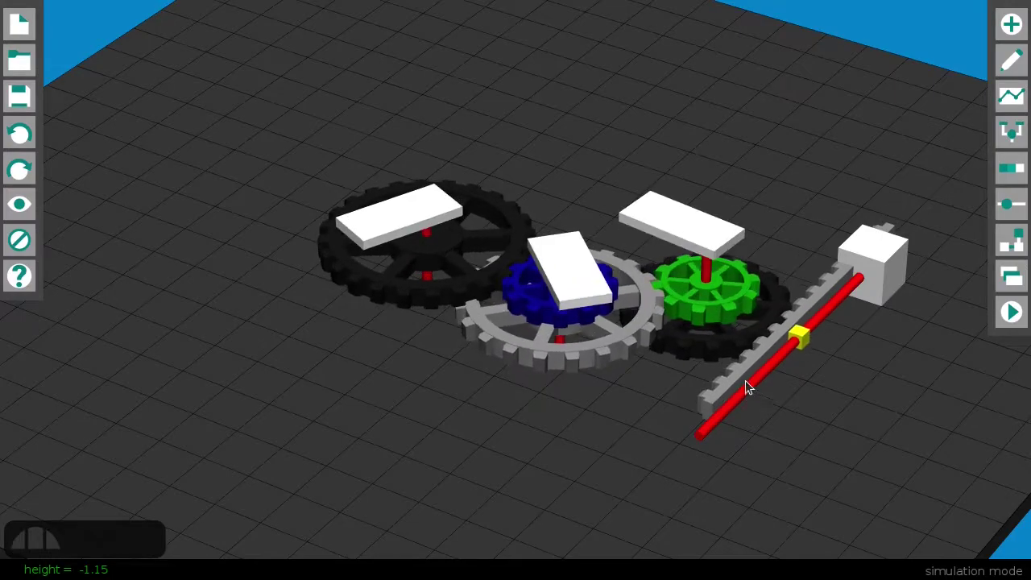
left_click_drag(751, 361, 685, 419)
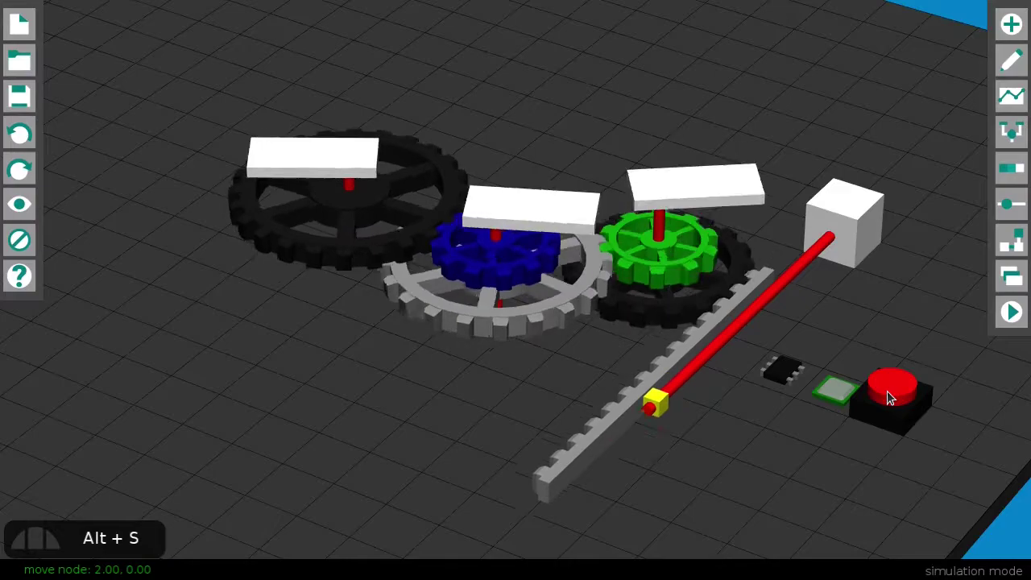
scroll(887, 391, "down", 3)
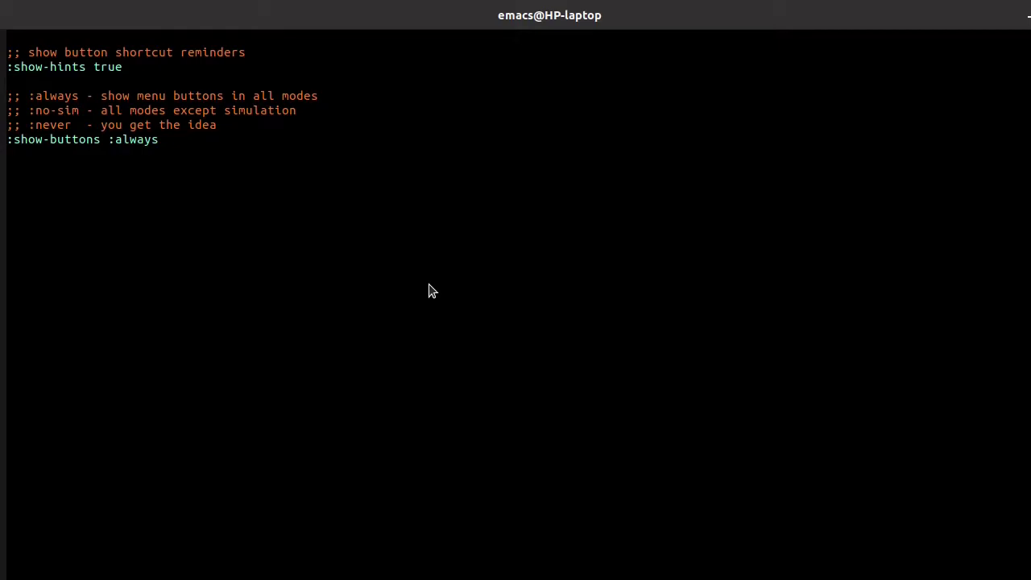
In the settings file open in Emacs, set :show-hints to false.
key("ctrl+e")
key("alt+b")
key("alt+d")
type("false")
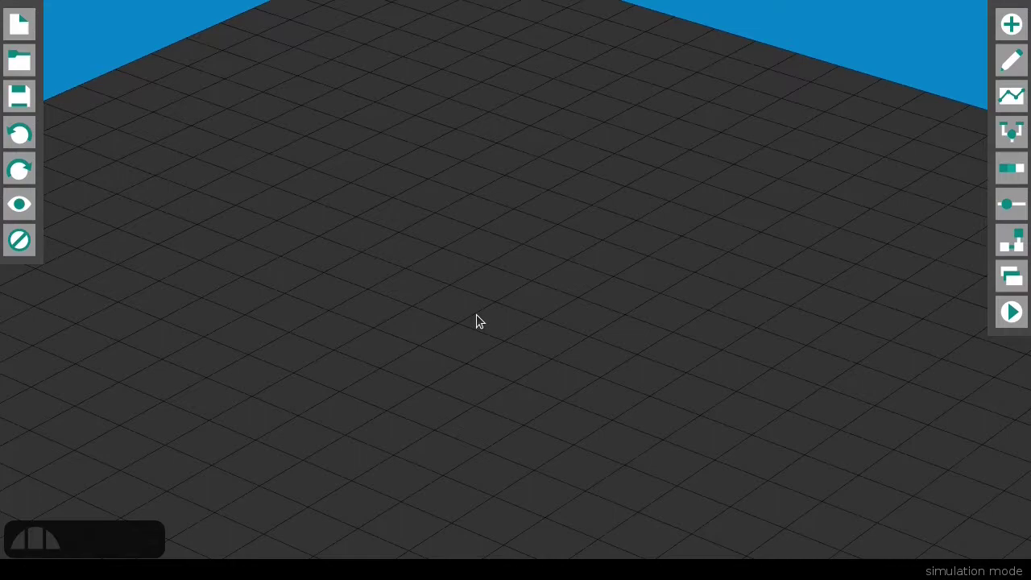
Place a block at x = -1.50, y = 0.00 and a button at x = 1.00, y = 0.50 on the ground.
mouse_move(495, 313)
right_mouse_down()
mouse_move(411, 313)
mouse_move(525, 316)
mouse_move(509, 316)
mouse_move(483, 281)
mouse_move(490, 316)
right_mouse_up()
scroll(444, 283, "down", 2)
middle_click_drag(444, 283, 428, 232)
scroll(446, 350, "up", 5)
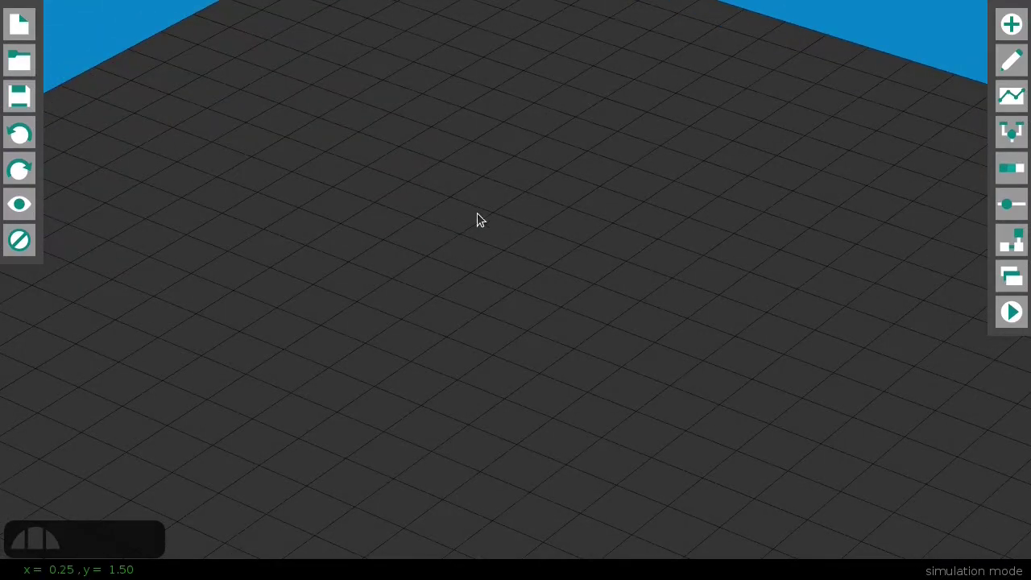
left_click(1011, 27)
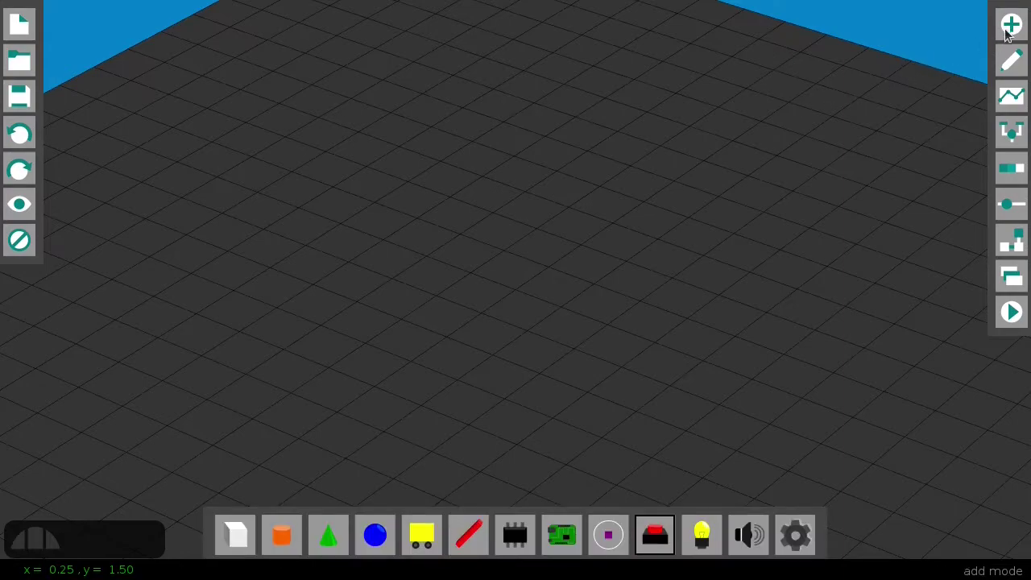
left_click(235, 534)
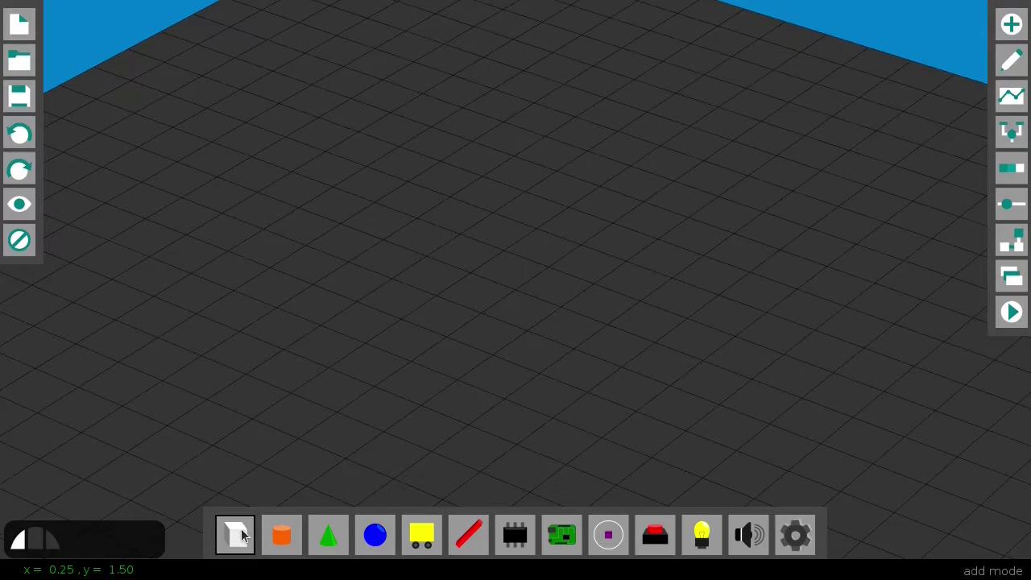
left_click(390, 258)
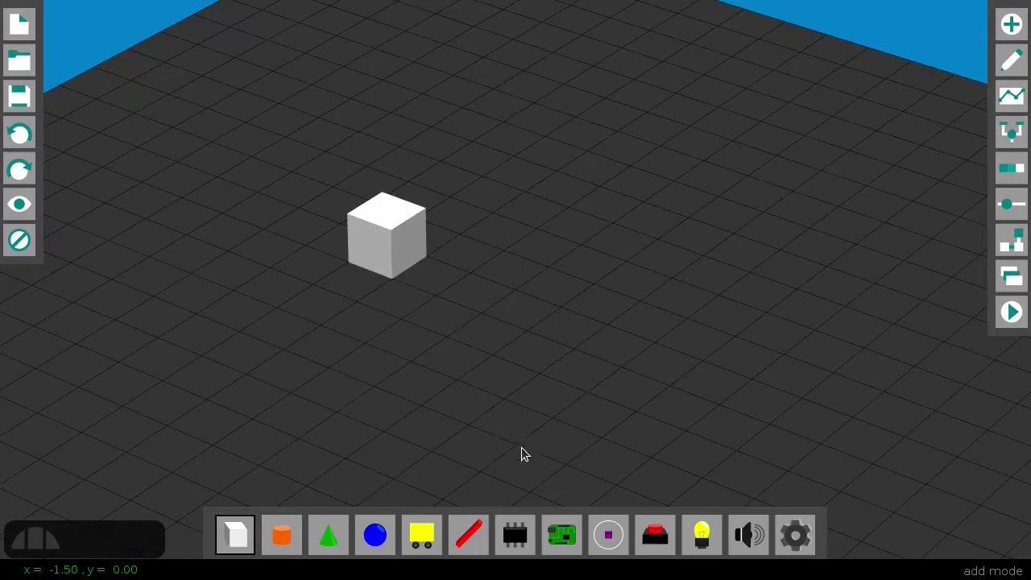
left_click(650, 534)
left_click(578, 381)
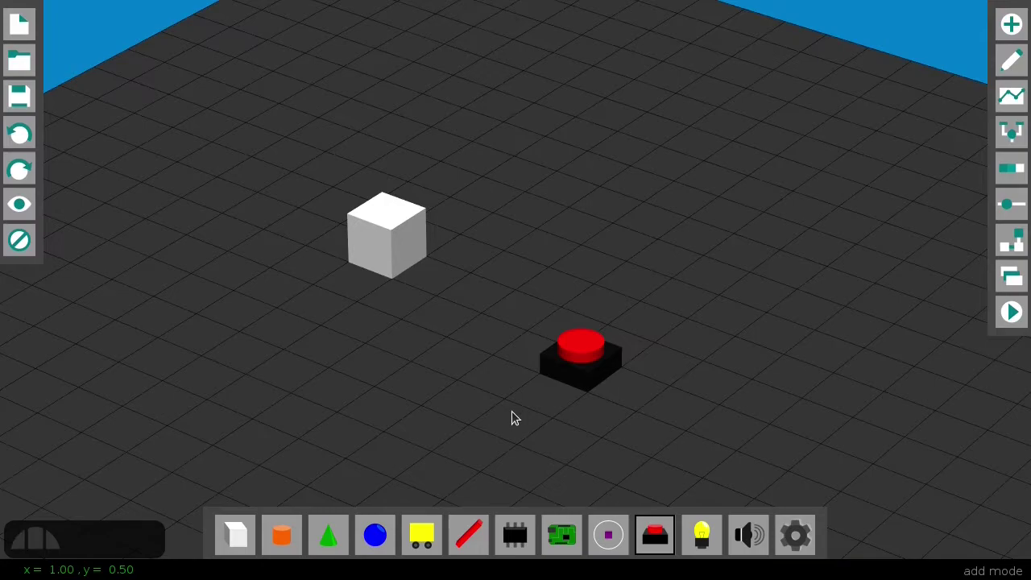
Add tracks to the block's top and front-left face, then extend the vertical track with a horizontal track at its upper end.
left_click(472, 536)
left_click(386, 216)
left_click(368, 253)
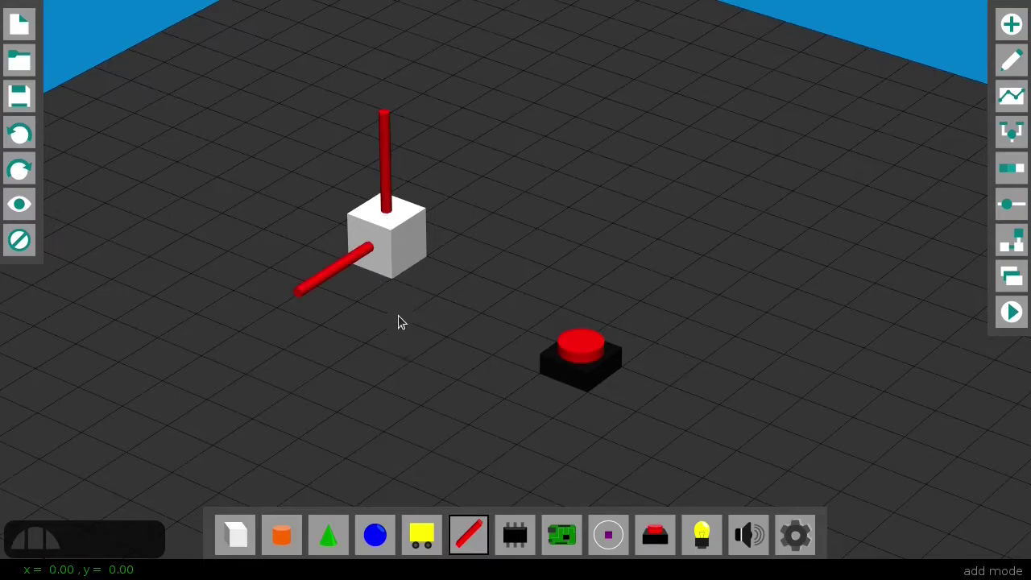
left_click(394, 116)
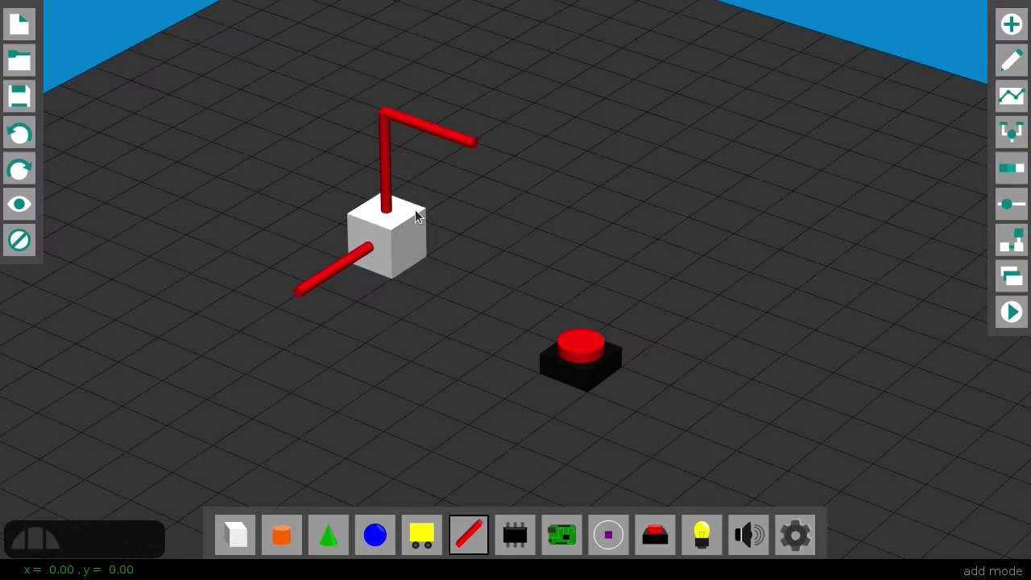
Place one cone on the ground in front of the block and another on the block's front-right face.
right_click_drag(480, 307, 456, 303)
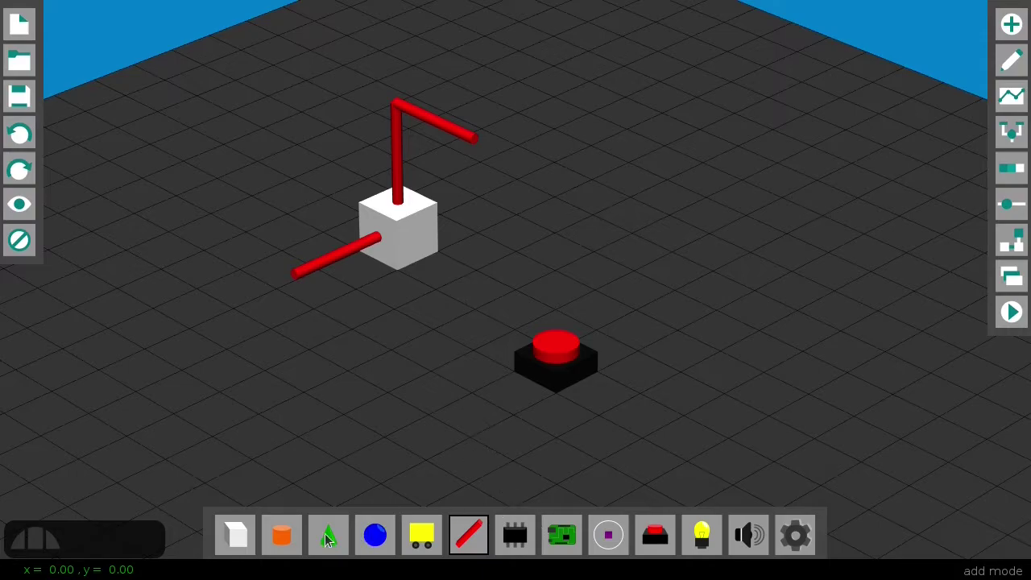
key("shift+c")
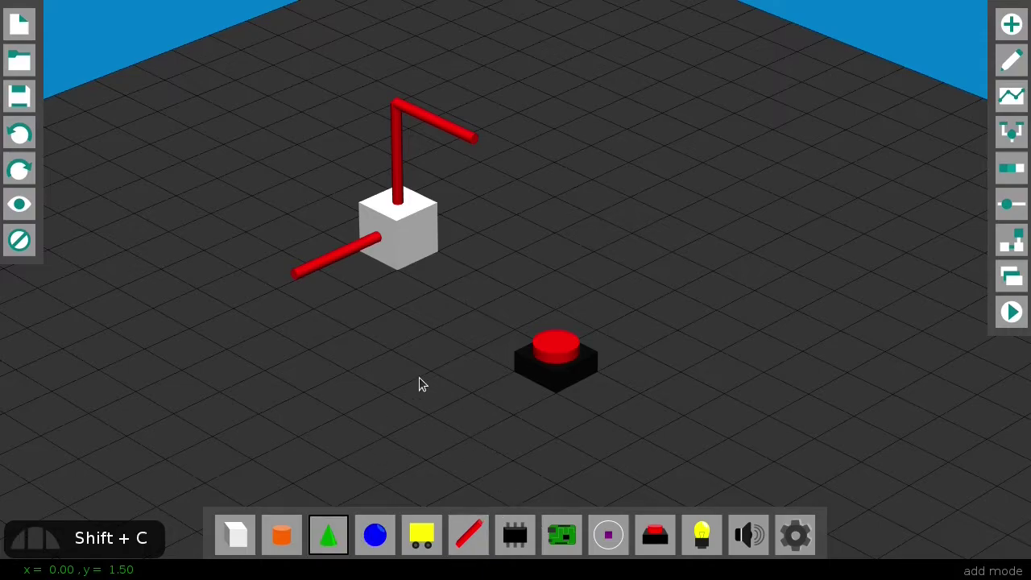
left_click_drag(338, 399, 402, 414)
left_click_drag(421, 268, 427, 242)
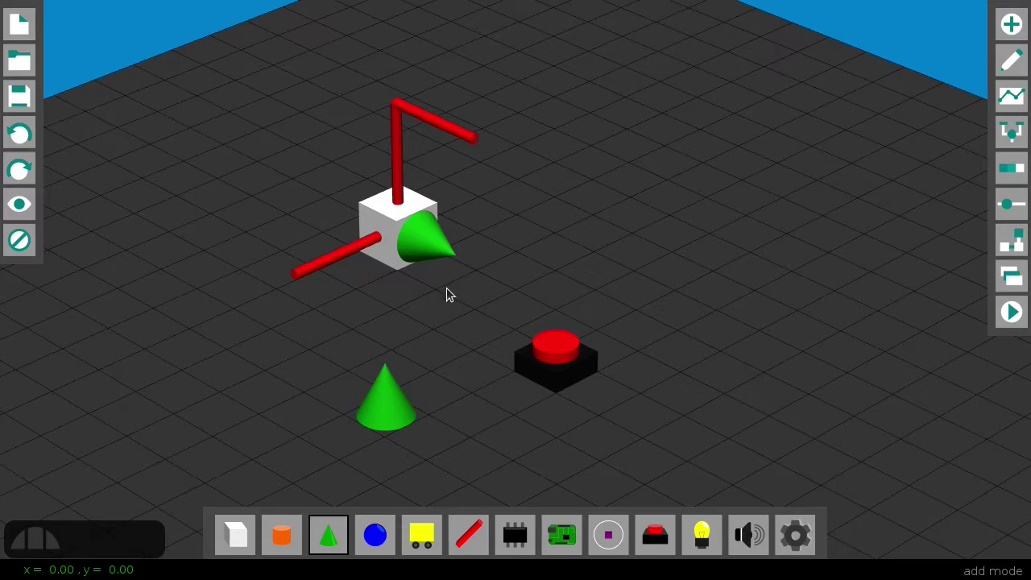
Place a wagon on the block's vertical track and slide it up the track in simulation mode.
key("w")
left_click(400, 167)
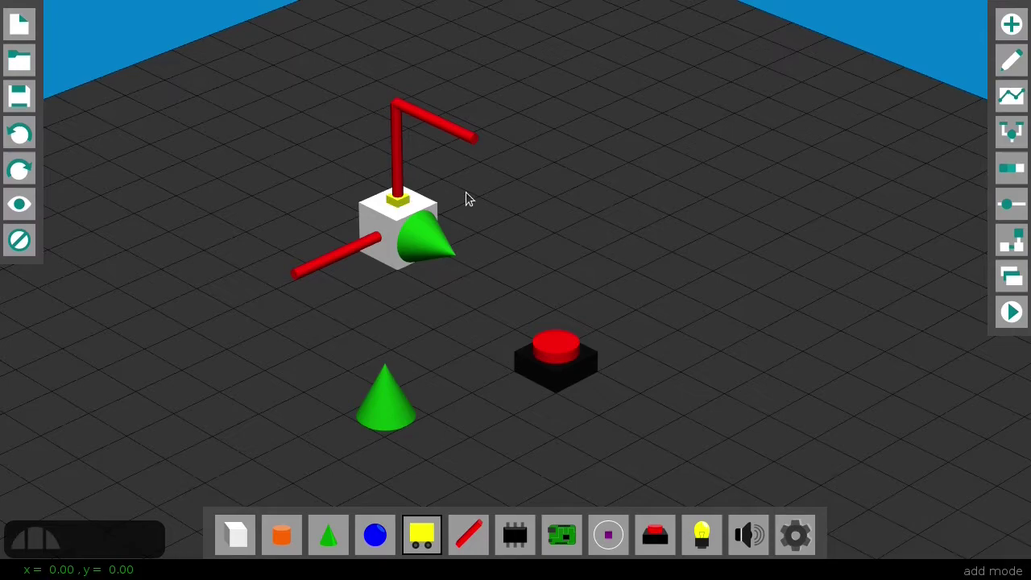
key("alt+s")
left_click_drag(400, 204, 370, 128)
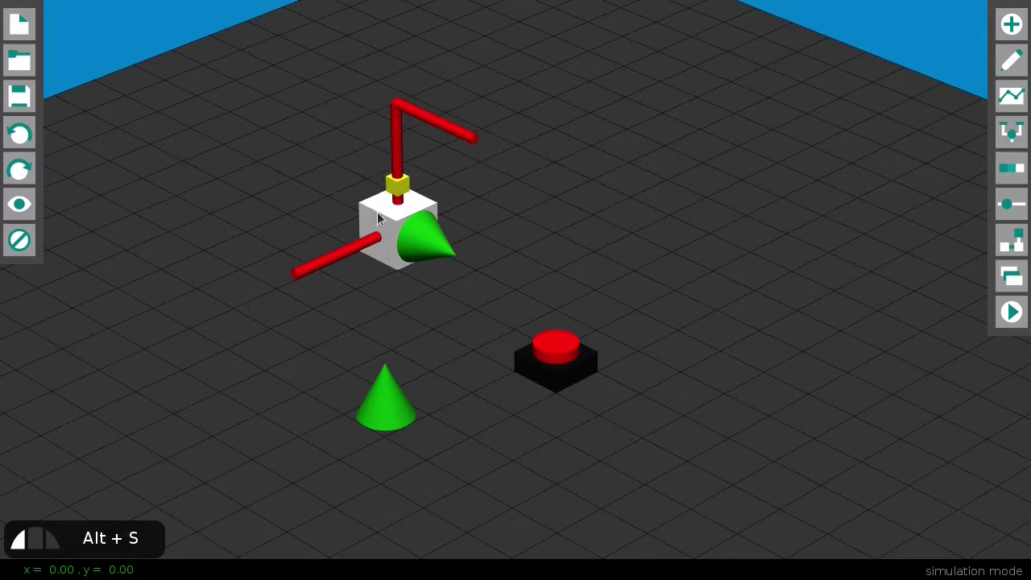
left_click_drag(376, 207, 382, 170)
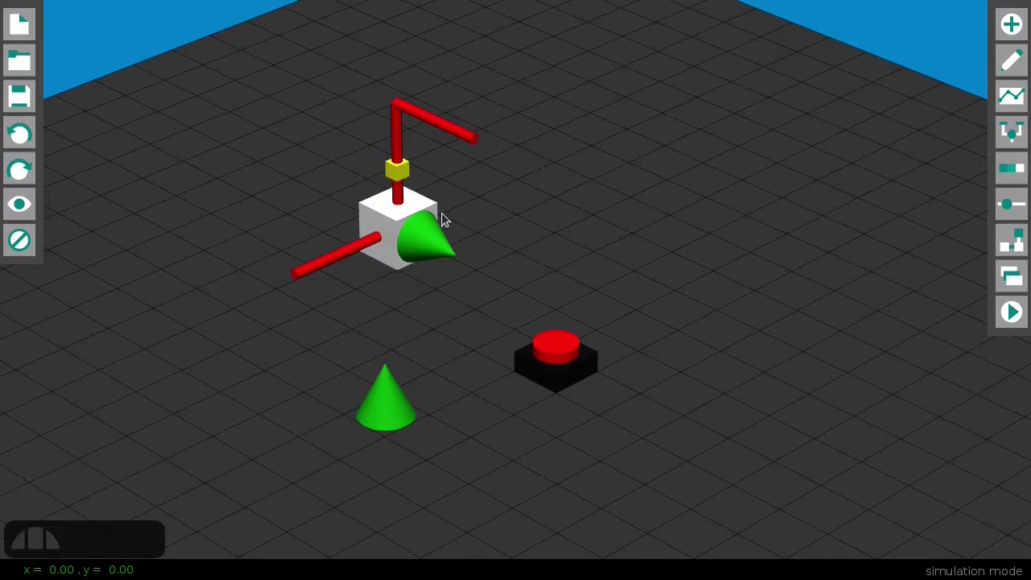
Place a cylinder at x = -0.75, y = 2.50 and a sphere at x = 0.25, y = 2.50 on the ground.
key("alt+a")
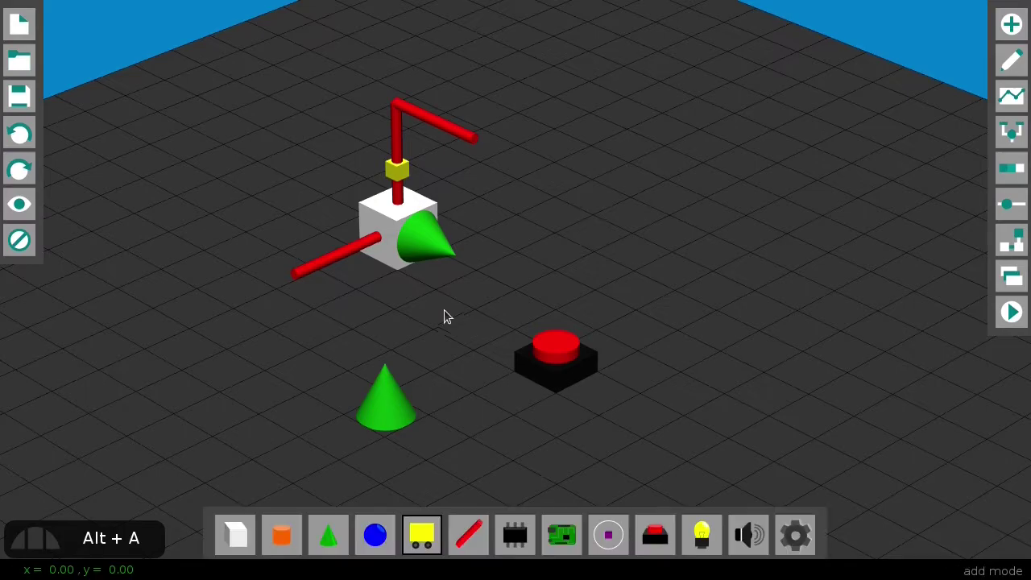
left_click(250, 384)
left_click(366, 538)
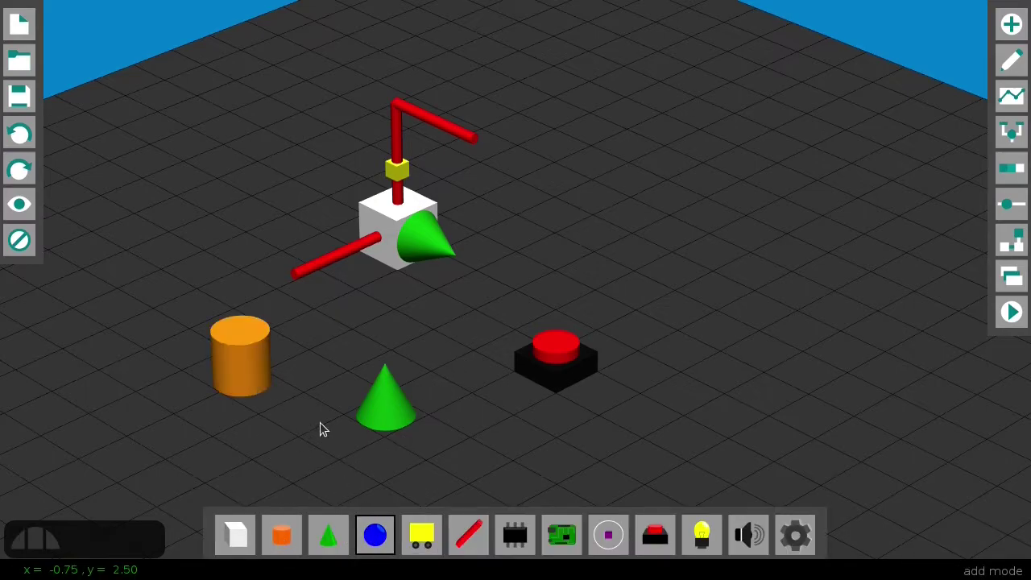
left_click(320, 420)
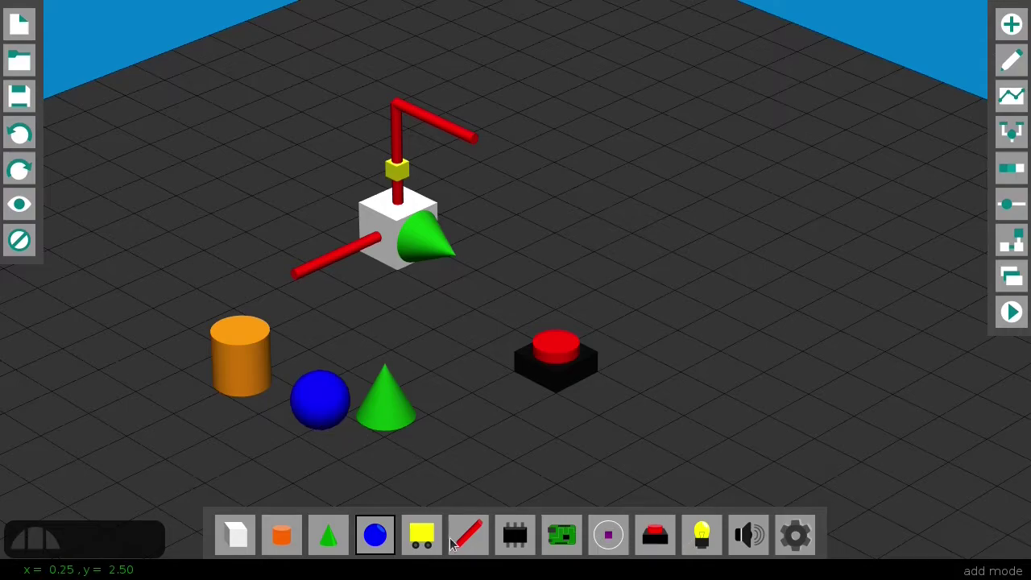
Place a lamp at x = 2.00, y = 0.00 and a speaker at x = -0.25, y = -0.25 on the ground.
left_click(701, 535)
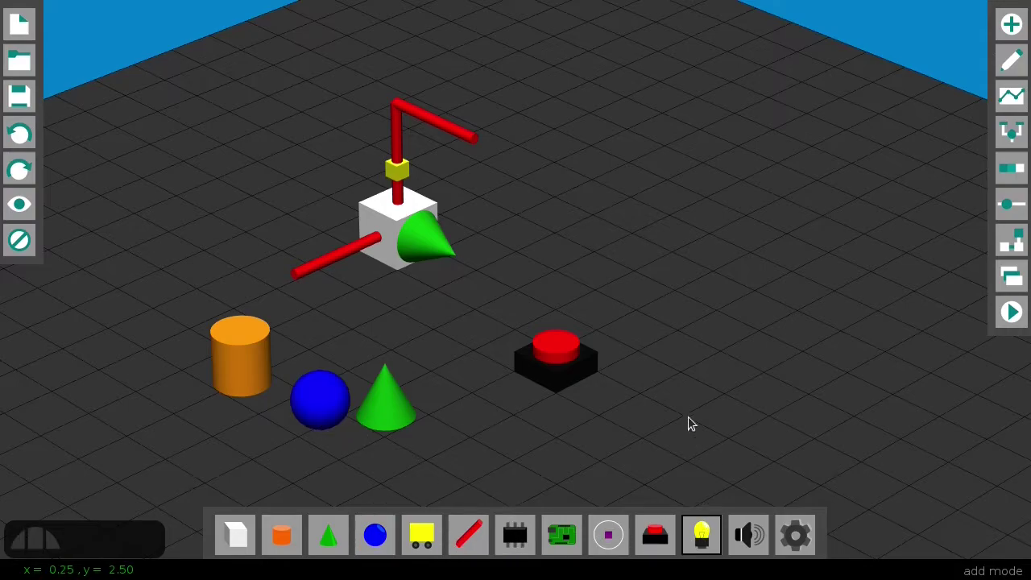
left_click(689, 387)
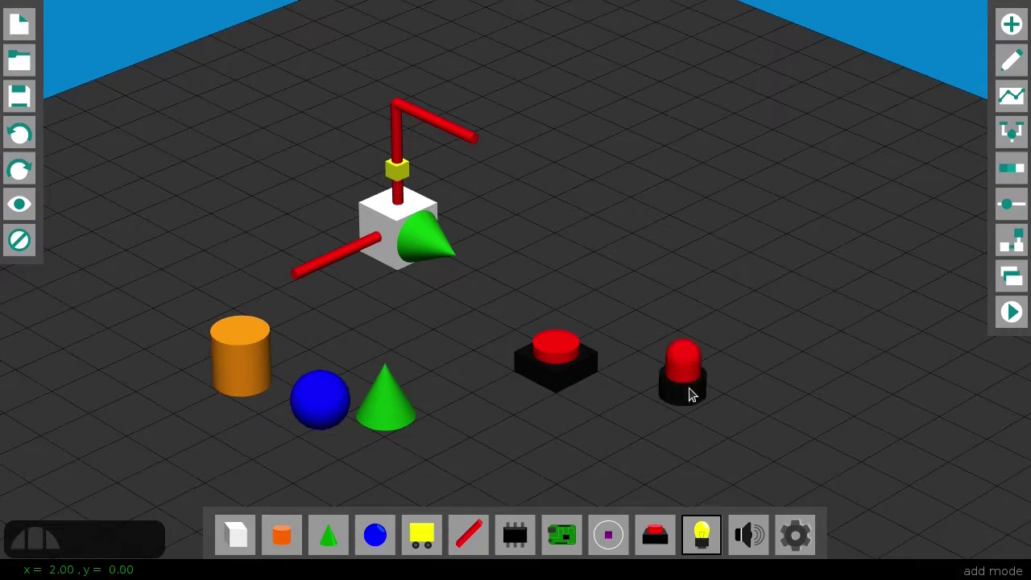
left_click(744, 545)
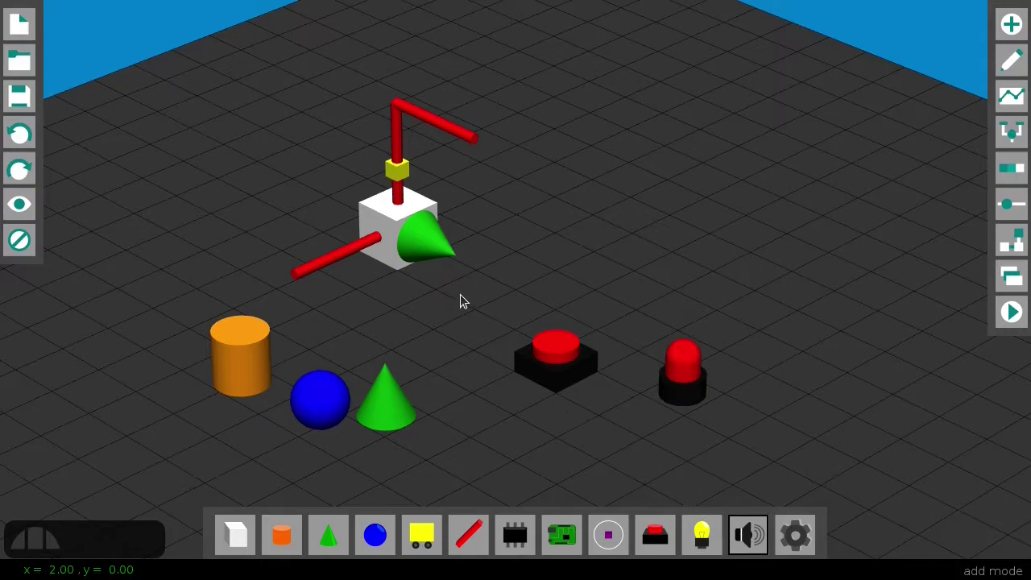
left_click(507, 294)
Attach a cylinder to the wagon's side and slide the wagon along the connected tracks in simulation mode.
left_click(288, 528)
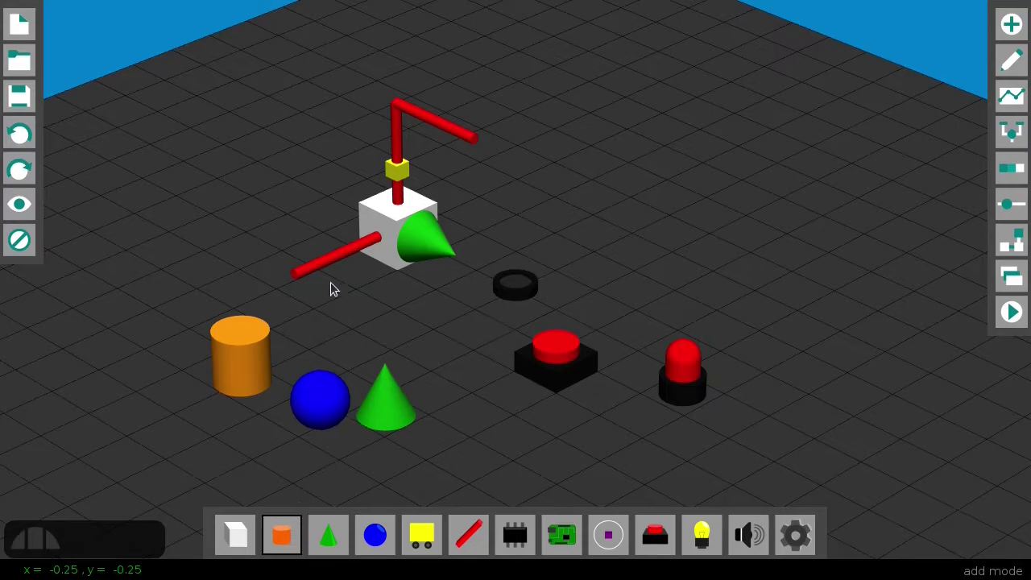
left_click(388, 251)
middle_click_drag(441, 271, 336, 266)
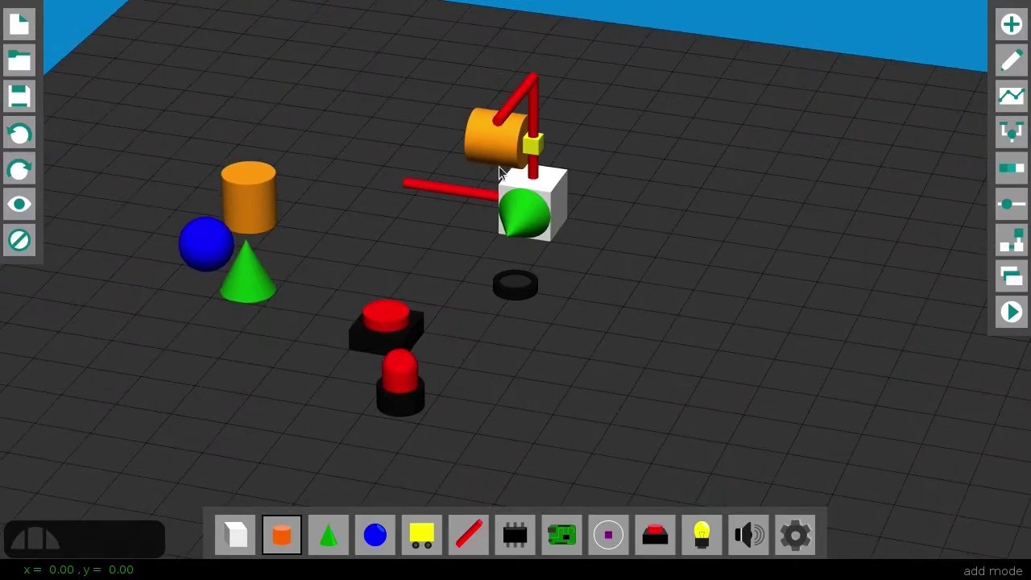
key("alt+s")
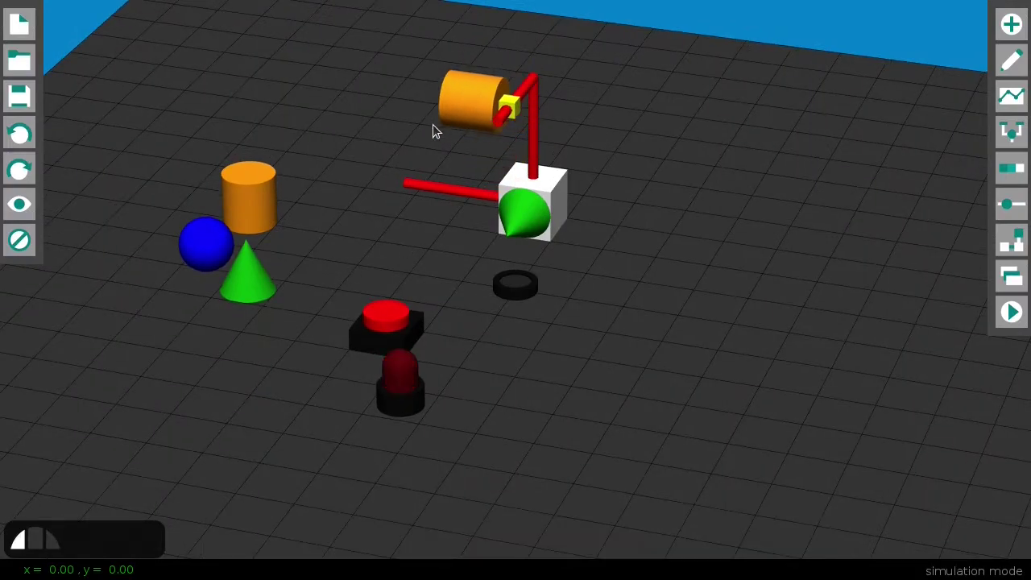
key("alt+a")
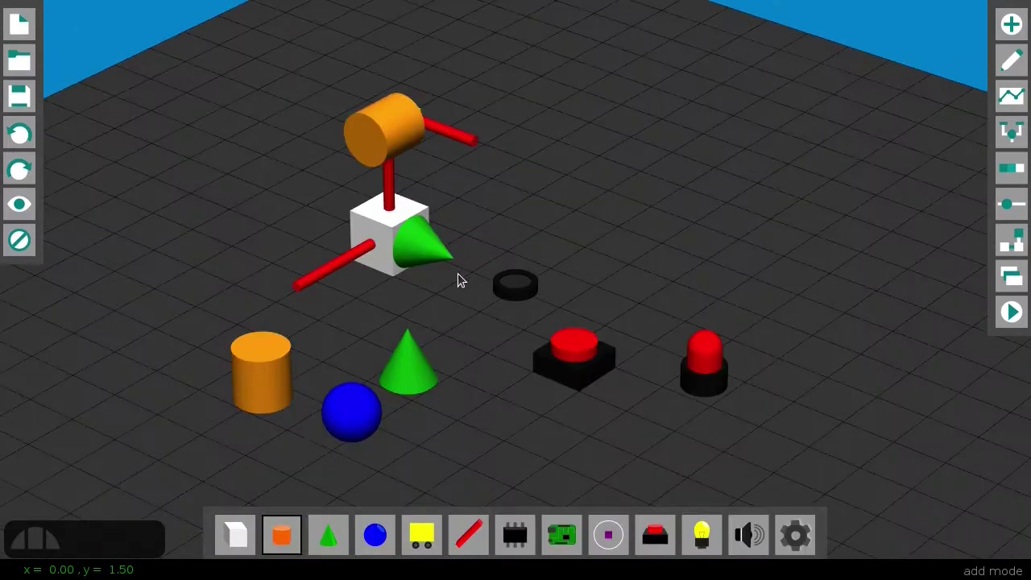
Move the ground cylinder and the ground cone to new positions on the ground, keeping both near the block.
key("alt+e")
key("m")
left_click_drag(276, 395, 172, 385)
left_click_drag(404, 381, 377, 362)
left_click_drag(170, 388, 205, 286)
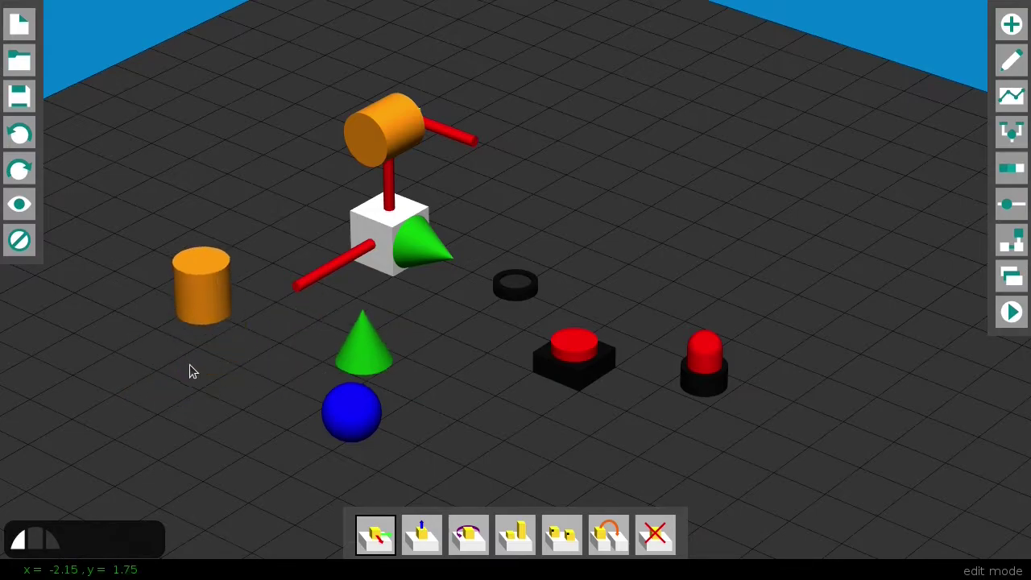
left_click_drag(204, 407, 217, 332, "shift")
Pull the horizontal side track away from the block's face to a height of 0.40, and rotate the button by 90 degrees.
left_click(426, 538)
key("ctrl+z")
left_click_drag(225, 345, 227, 313)
right_click_drag(235, 359, 367, 243)
left_click_drag(359, 246, 331, 274)
right_click_drag(330, 274, 421, 291)
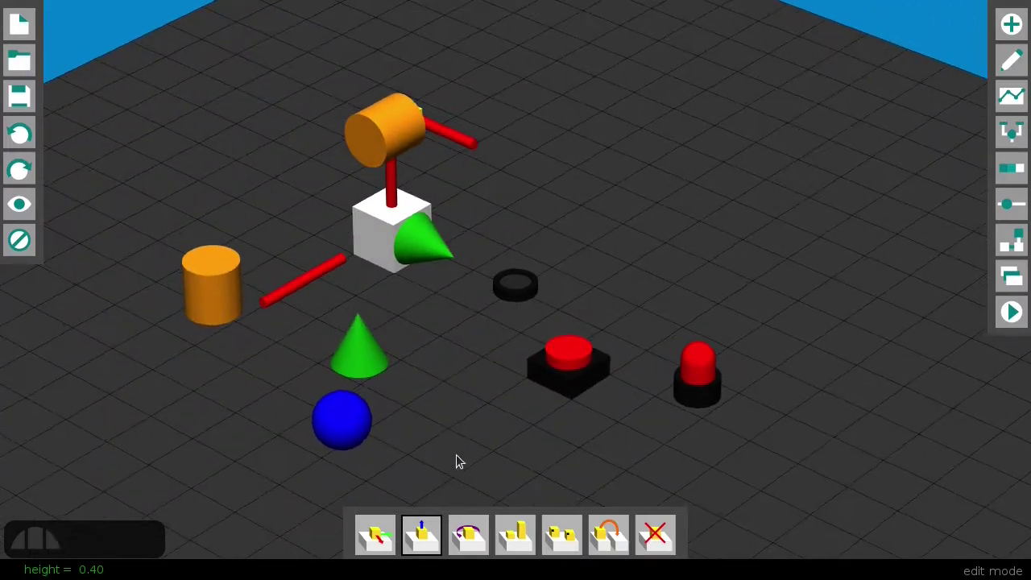
left_click(467, 535)
left_click_drag(553, 391, 646, 382, "shift")
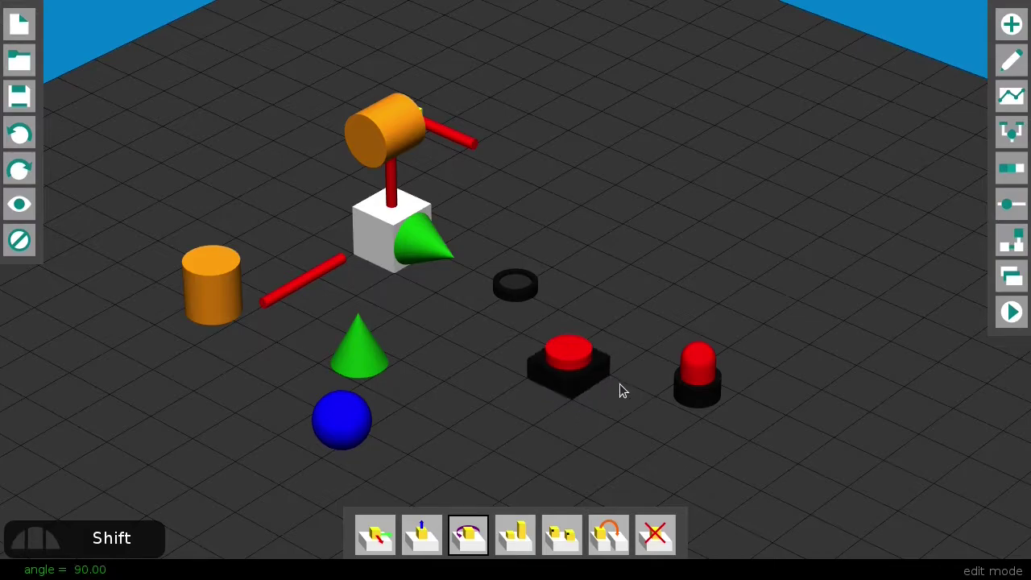
Enlarge the block and its attached cone, and scale the sphere to a diameter of 0.70.
left_click(527, 541)
left_click_drag(371, 209, 370, 126)
left_click_drag(358, 188, 449, 233)
middle_click_drag(449, 234, 472, 256)
left_click_drag(452, 240, 435, 194)
left_click_drag(268, 359, 332, 395)
Copy the block with all its attached parts to x = 0.50, y = -2.25 on the ground.
left_click(562, 534)
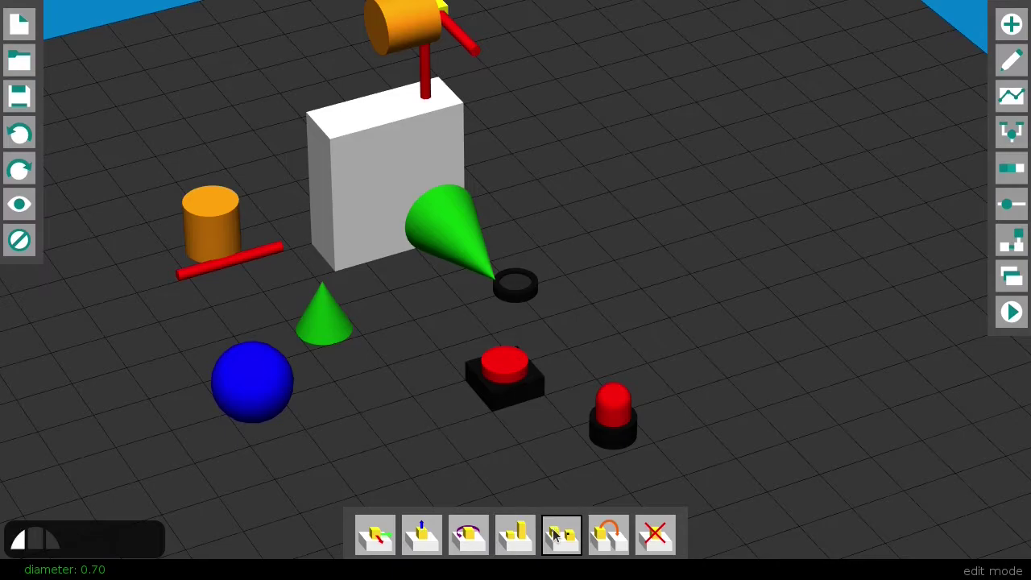
left_click(361, 240, "ctrl")
left_click_drag(361, 239, 761, 277)
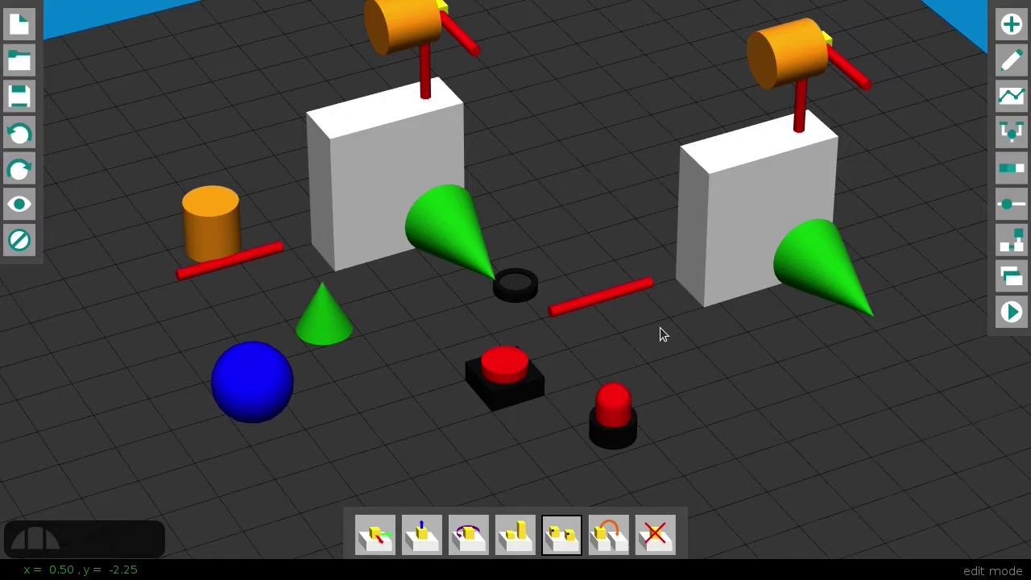
Detach the vertical track assembly from the copied block and attach it to the ground at x = 2.50, y = -1.50.
left_click(615, 540)
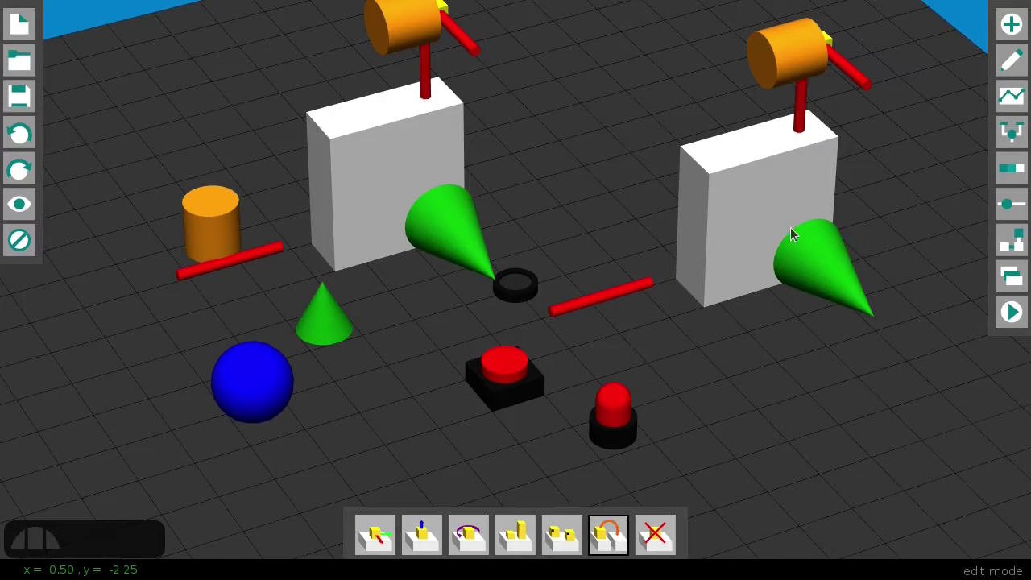
left_click_drag(792, 389, 790, 417)
middle_click_drag(790, 417, 613, 391)
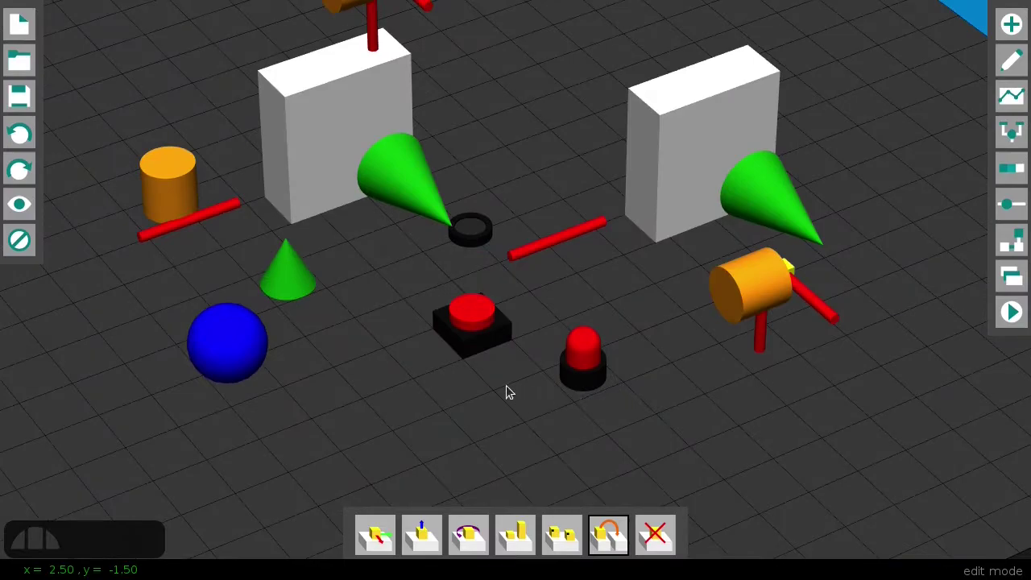
Attach the button to the copied block's front face at x = 0.20, y = 0.30.
left_click_drag(472, 342, 701, 137, "ctrl")
mouse_move(638, 318)
left_mouse_down()
mouse_move(623, 317)
mouse_move(645, 329)
left_mouse_up()
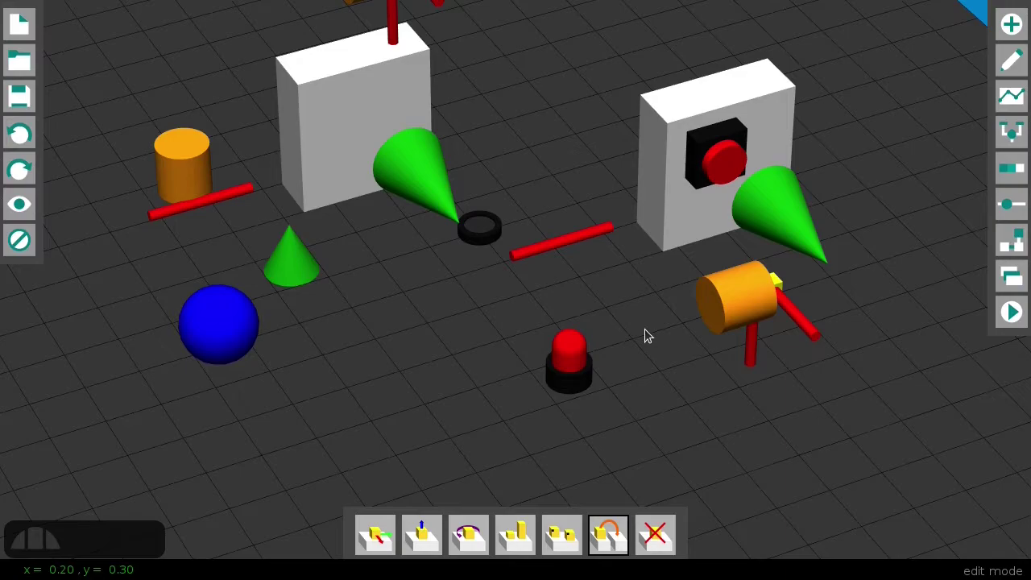
left_click_drag(645, 329, 312, 302)
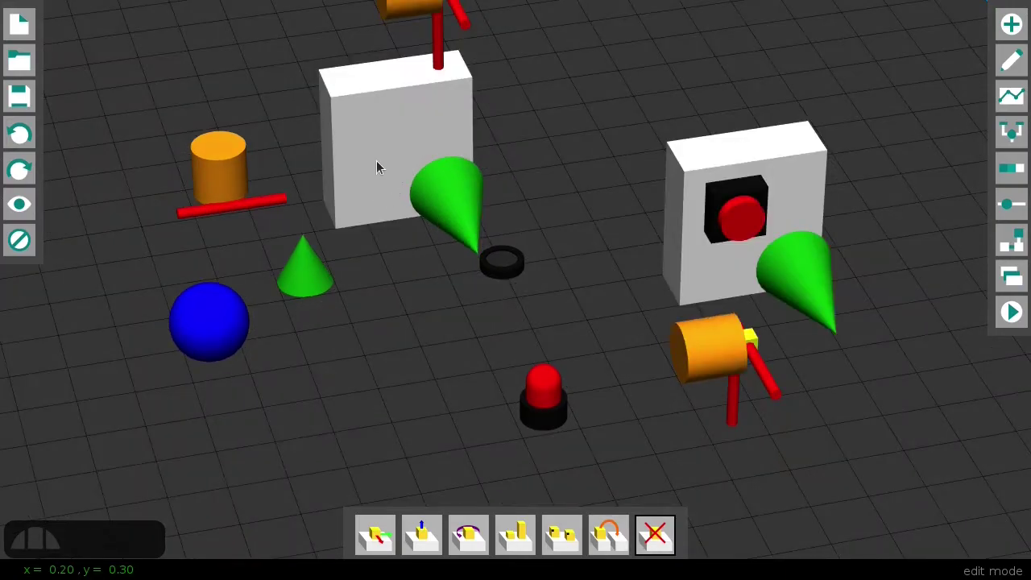
scroll(378, 173, "down", 3)
scroll(408, 271, "up", 1)
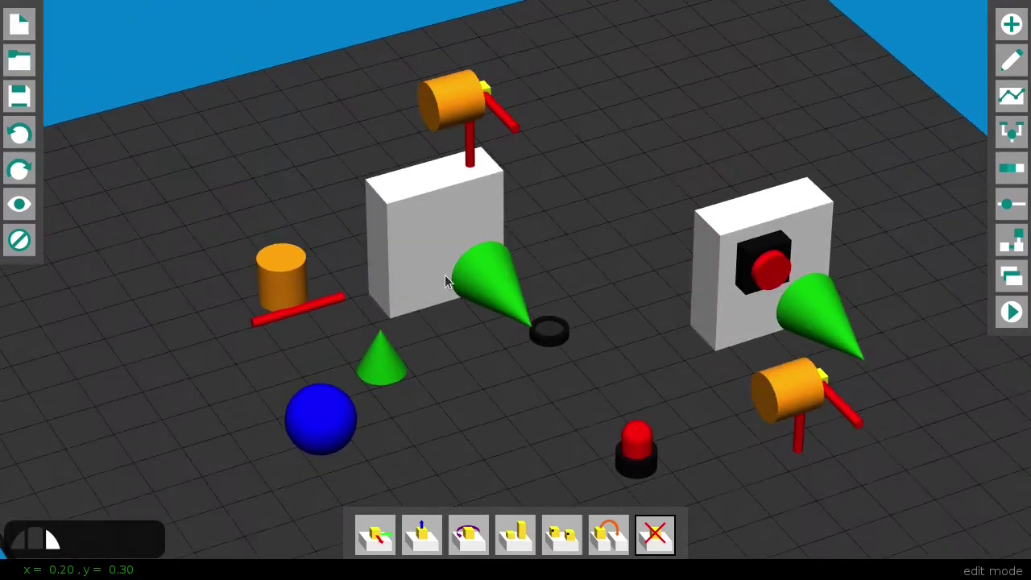
left_click_drag(445, 280, 476, 171)
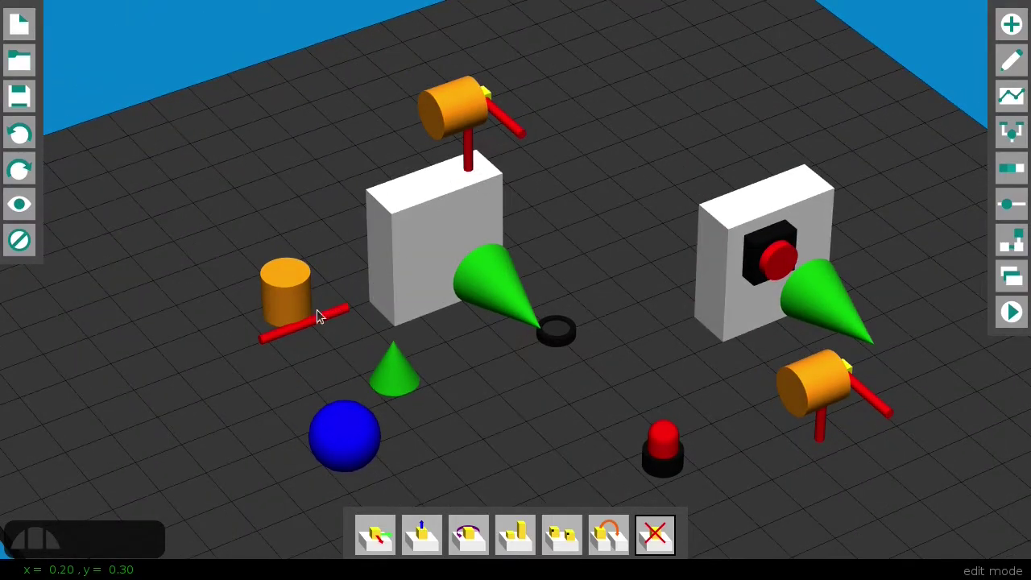
middle_click_drag(542, 357, 460, 324)
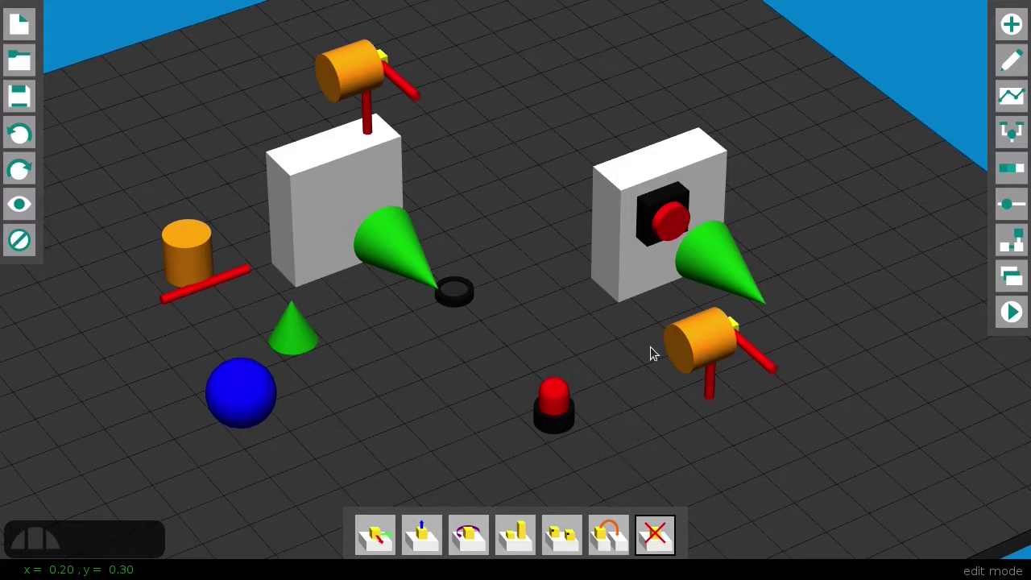
Move the button on the copied block's front face to x = 0.10, y = 0.30.
left_click_drag(647, 233, 679, 233)
right_click_drag(679, 234, 535, 479)
Color the copied assembly's cylinder dark green, its horizontal track blue and the block's round button purple.
key("alt+c")
left_click(584, 545)
left_click(599, 357)
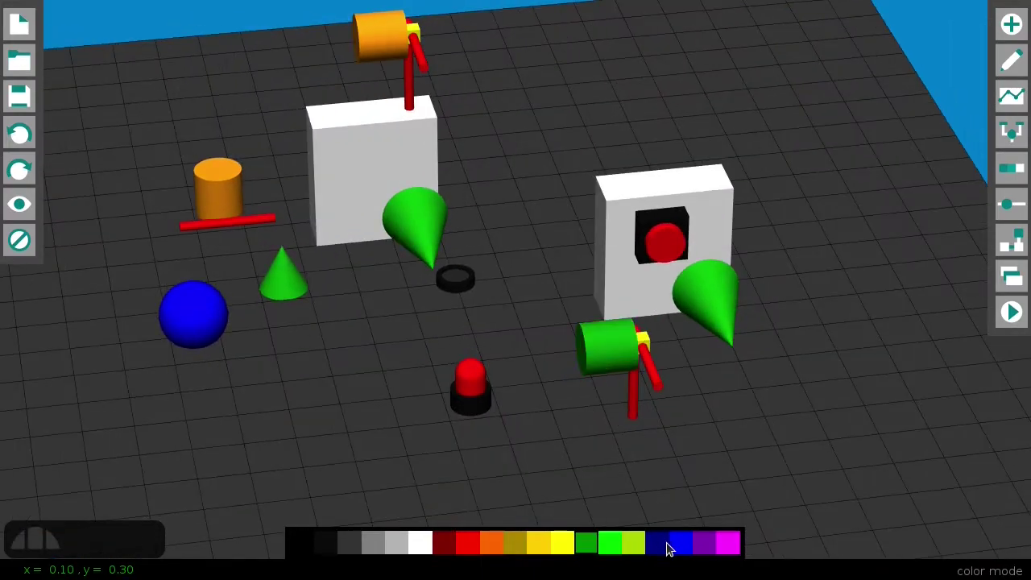
right_click_drag(699, 393, 600, 392)
left_click(704, 543)
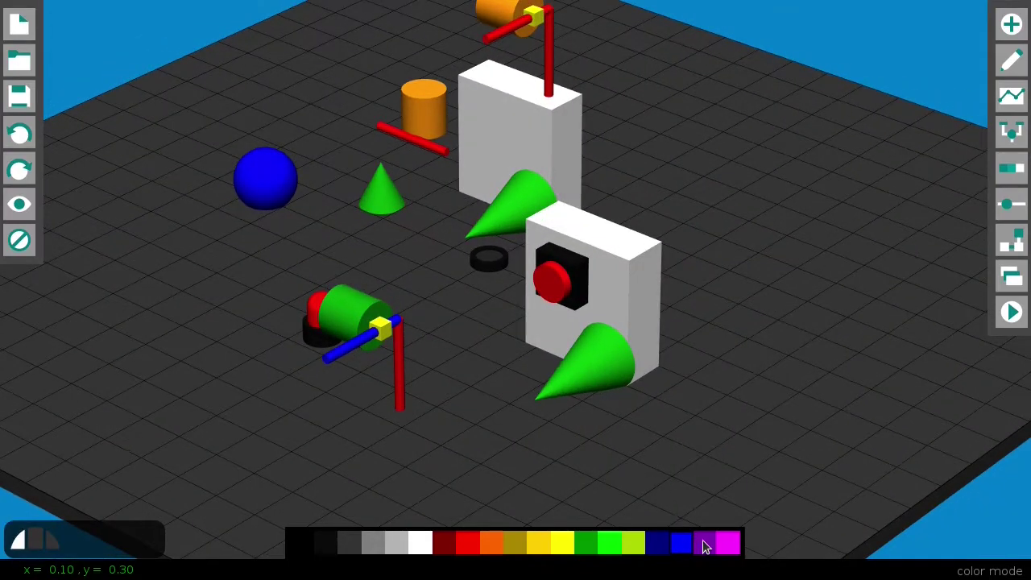
left_click(561, 294)
right_click_drag(529, 325, 636, 366)
Move the red lamp to layer 2 and display only layer 1.
key("alt")
key("alt+l")
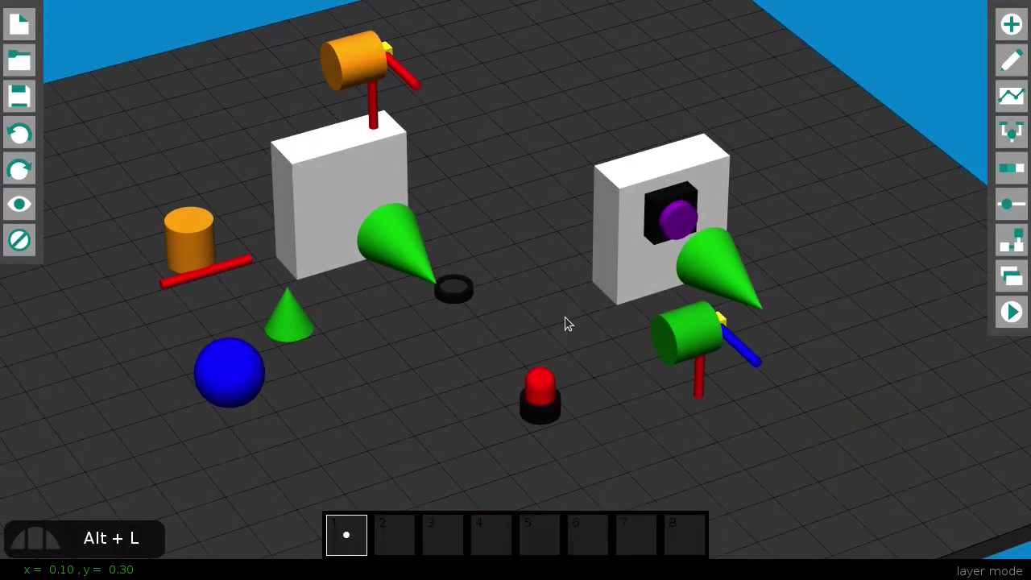
right_click_drag(513, 341, 508, 403)
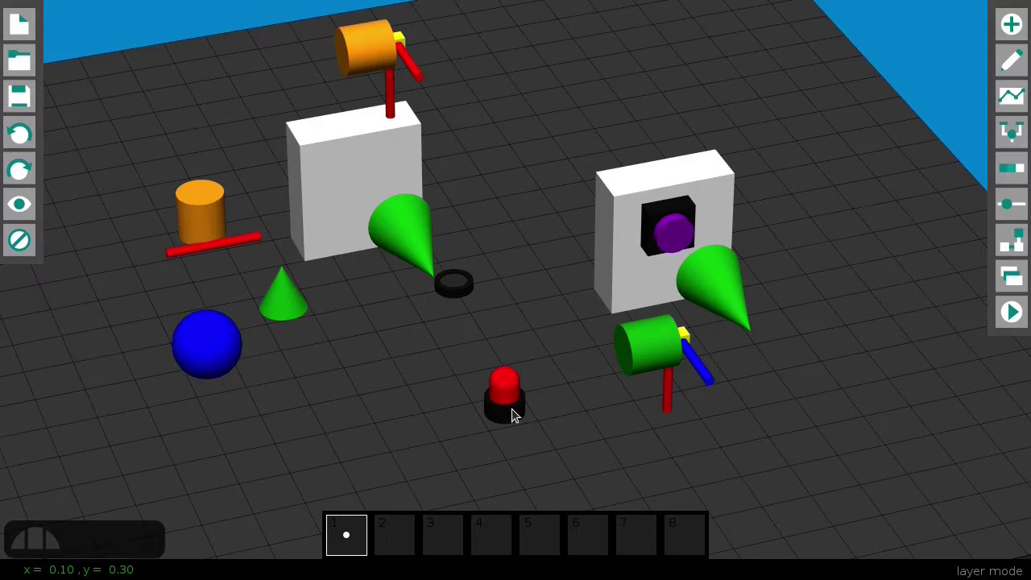
left_click_drag(511, 408, 407, 535)
left_click(403, 534)
left_click(357, 538)
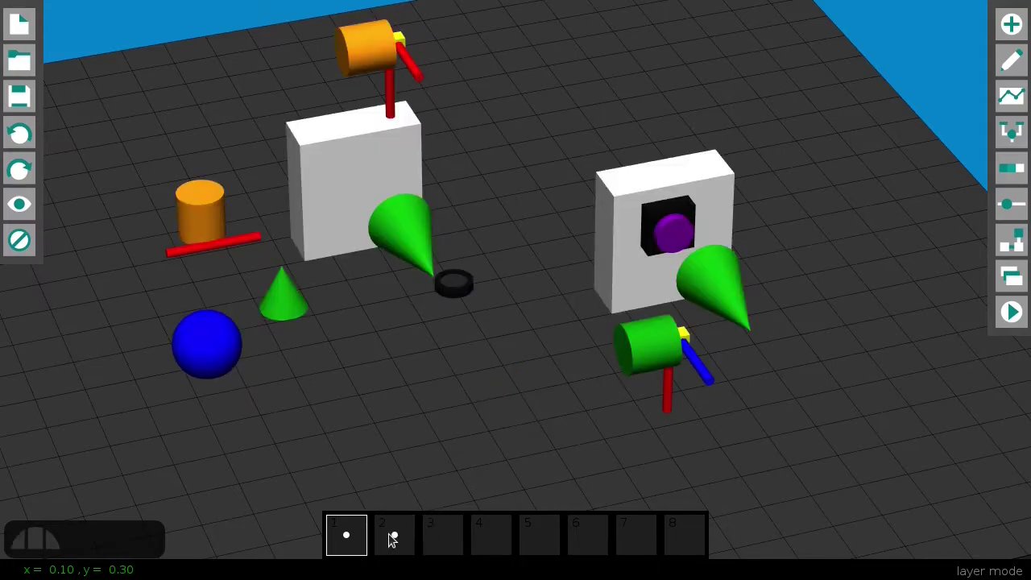
Put the original block with its attached parts on layer 3 and display only that layer.
left_click(390, 538, "shift")
left_click(391, 539, "shift")
left_click(440, 524, "shift")
left_click(440, 532)
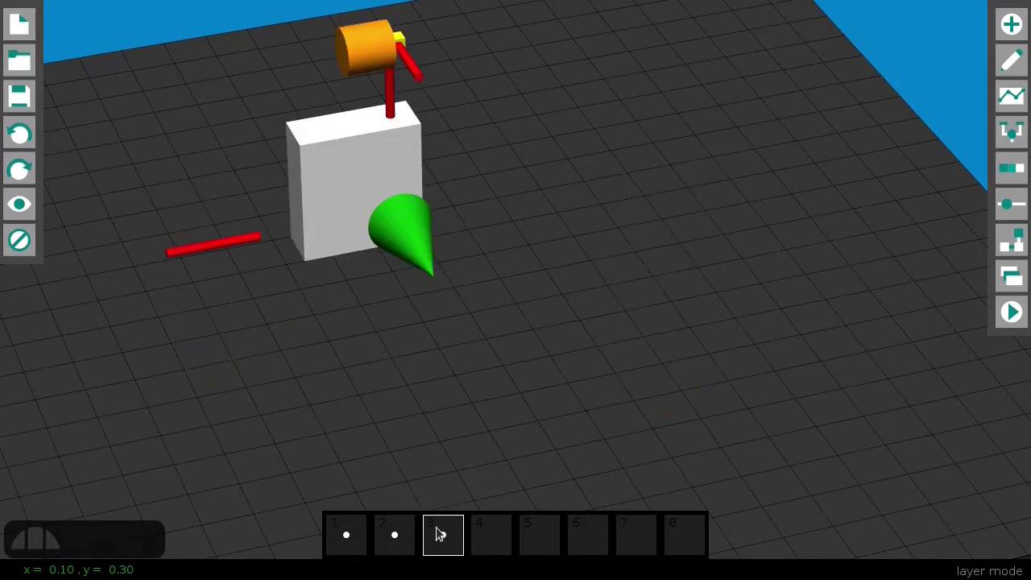
Display layers 1, 2 and 3 together.
key("shift+1")
left_click(379, 532, "shift")
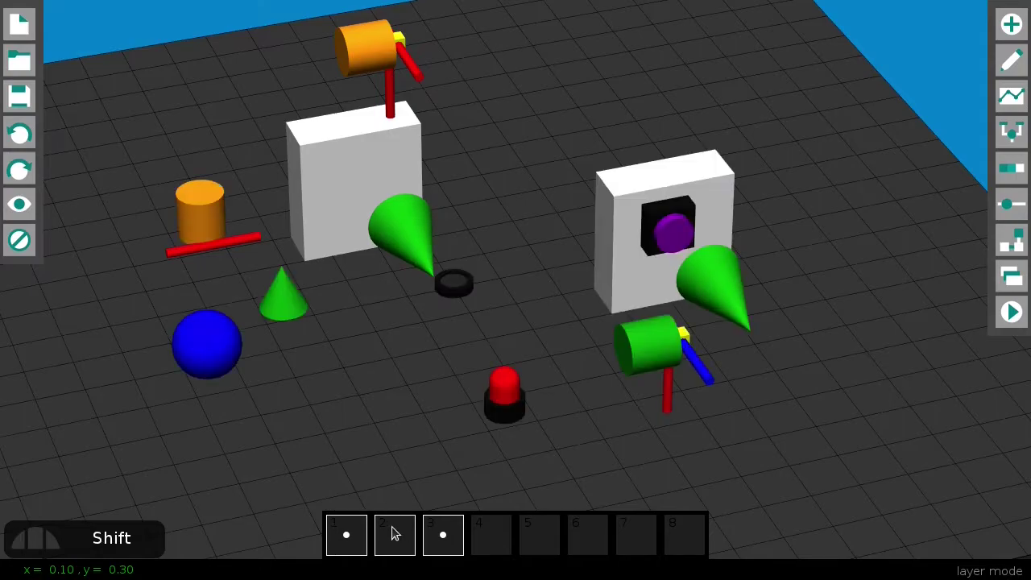
right_click_drag(402, 442, 439, 440)
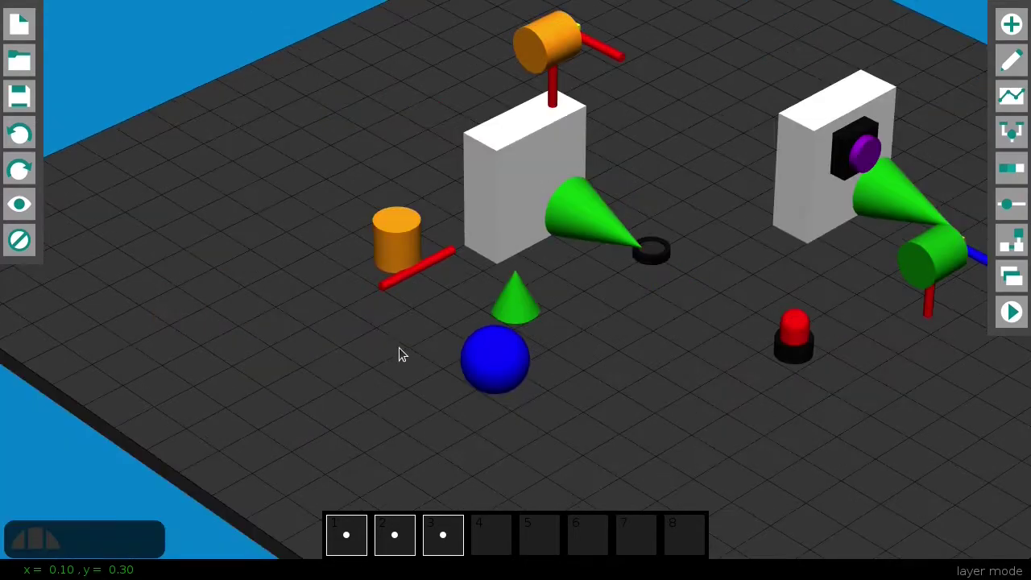
right_click_drag(399, 352, 600, 255)
middle_click(596, 208)
right_click_drag(715, 220, 706, 267)
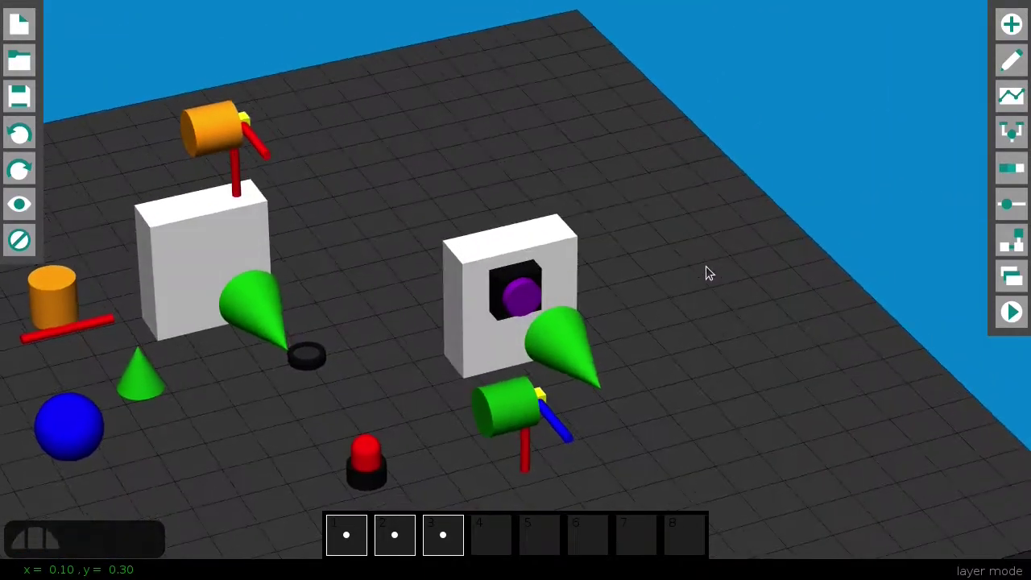
right_click_drag(656, 369, 198, 317)
right_click_drag(403, 322, 467, 307)
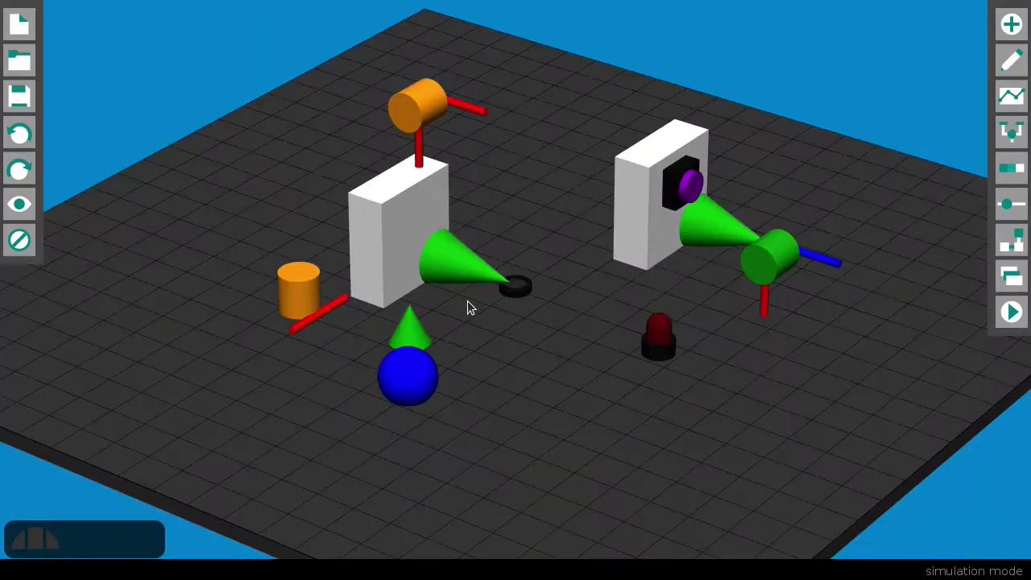
In a new scene, place a vertical track at x = -1.00, y = 1.00 and a horizontal track of length 2.00 on its top end.
key("ctrl+n")
key("alt+a")
scroll(417, 330, "down", 1)
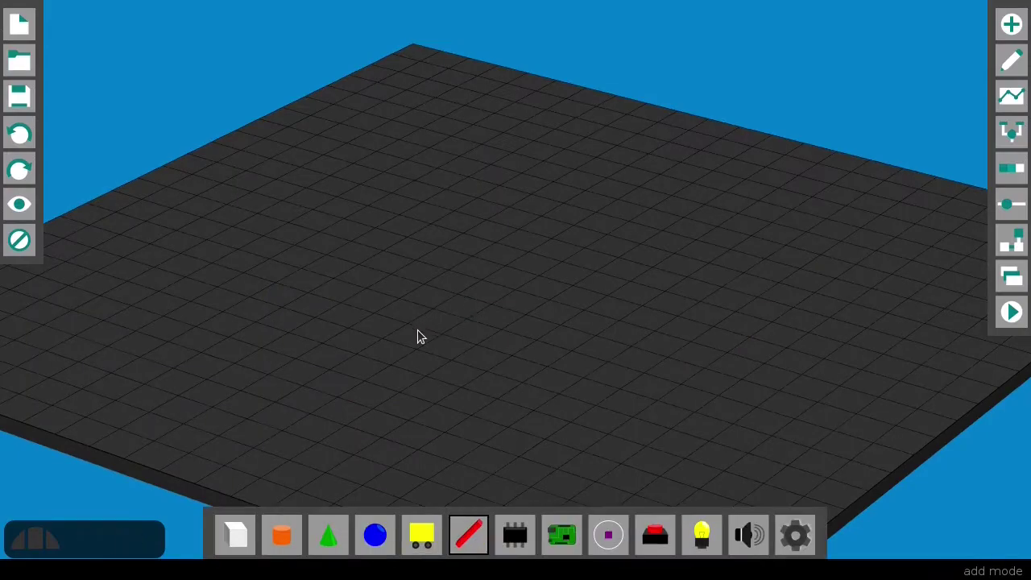
left_click(408, 308)
left_click(407, 237)
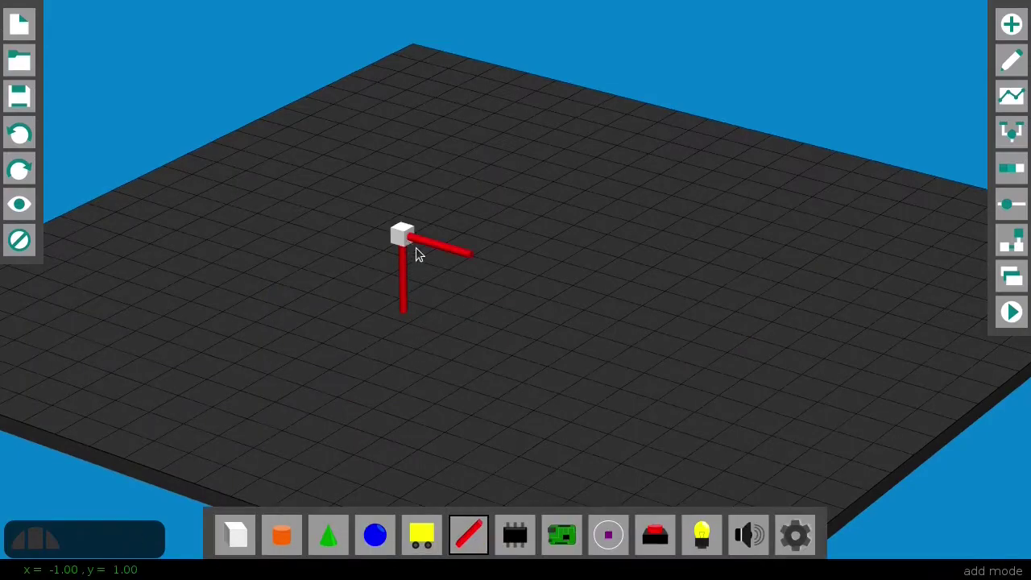
key("alt+e")
left_click_drag(428, 243, 496, 275)
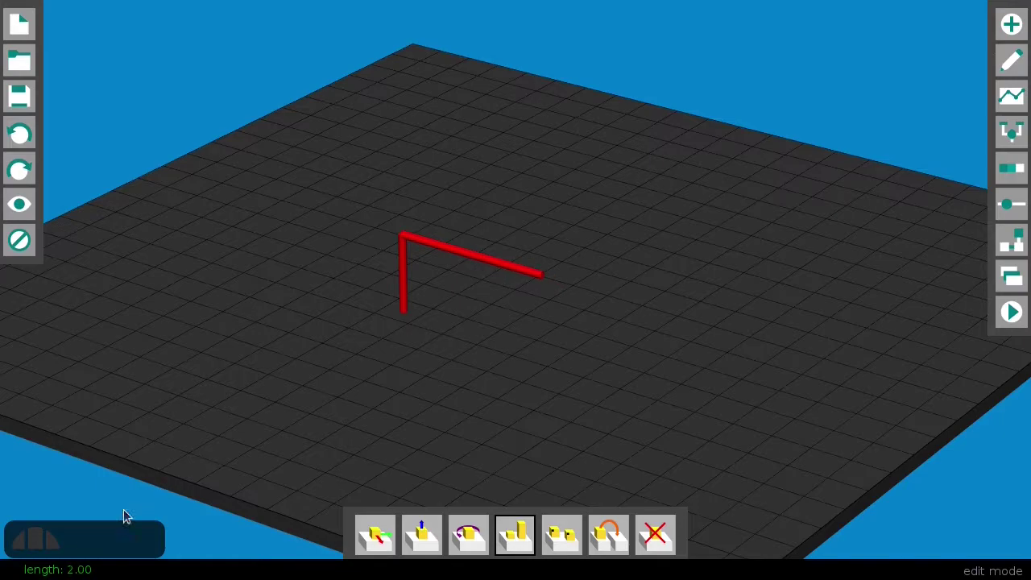
Add a wagon to the tracks, partway along the horizontal one, and switch to simulation mode.
key("alt+a")
key("w")
left_click_drag(402, 261, 464, 311)
key("alt+s")
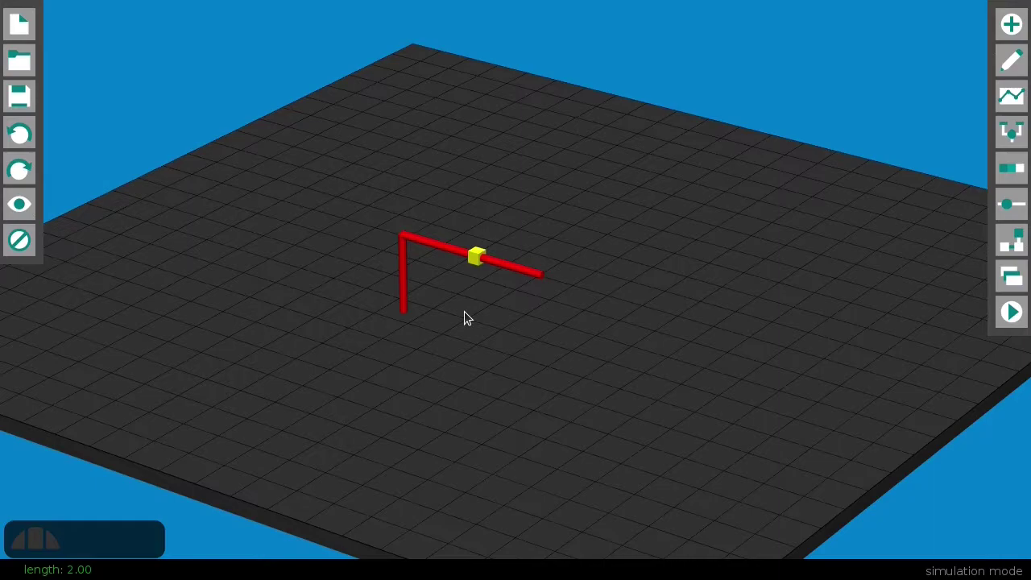
Show the wagon's properties and slide it along the track to a value of about 2.78.
key("alt+p")
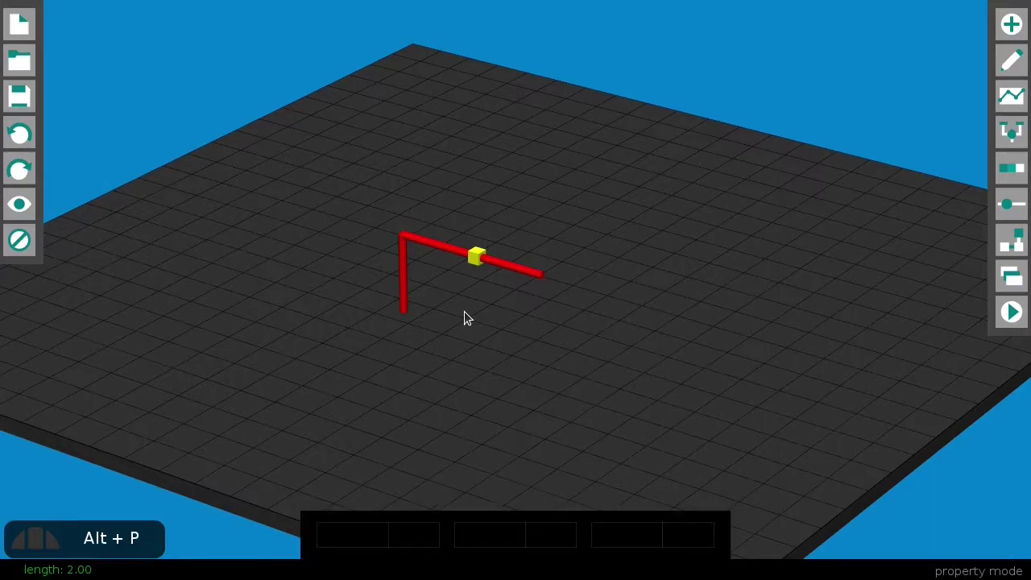
left_click(474, 258)
left_click_drag(473, 257, 429, 254)
left_click_drag(402, 255, 513, 315)
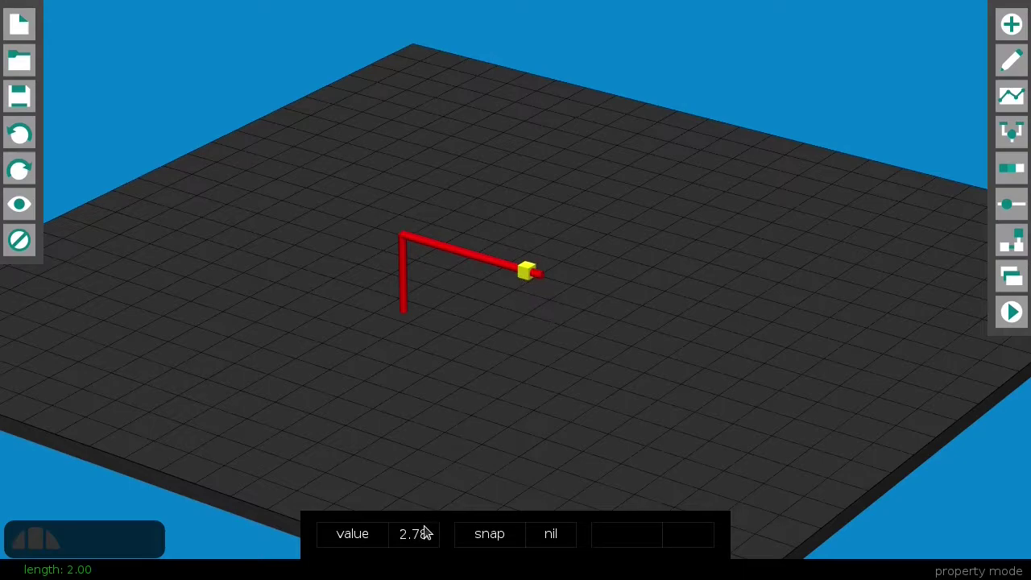
Set the wagon's value to 2.5.
left_click(425, 536)
type("2.5")
key("Return")
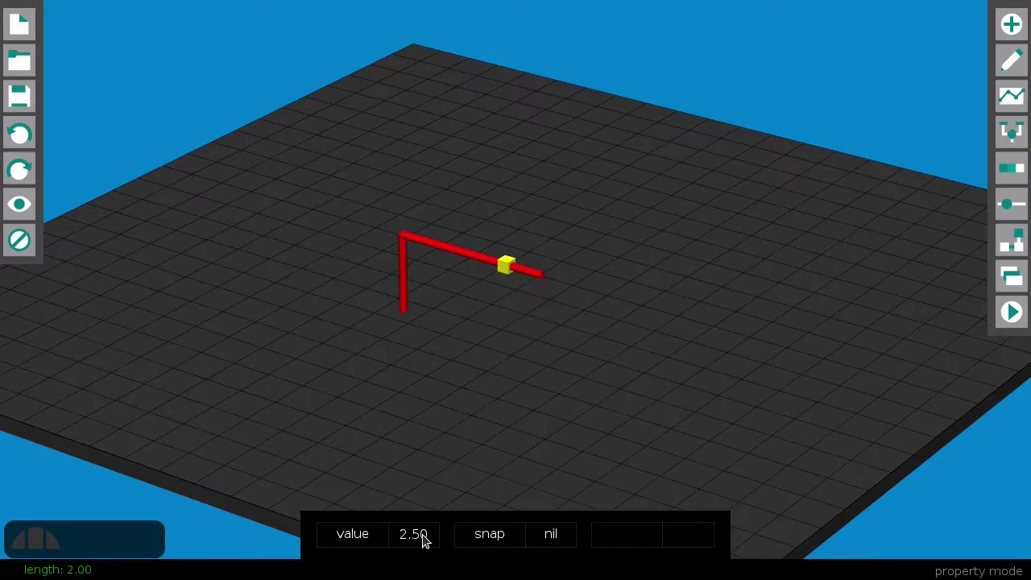
Set the wagon's value to 2.
left_click(425, 536)
type("2")
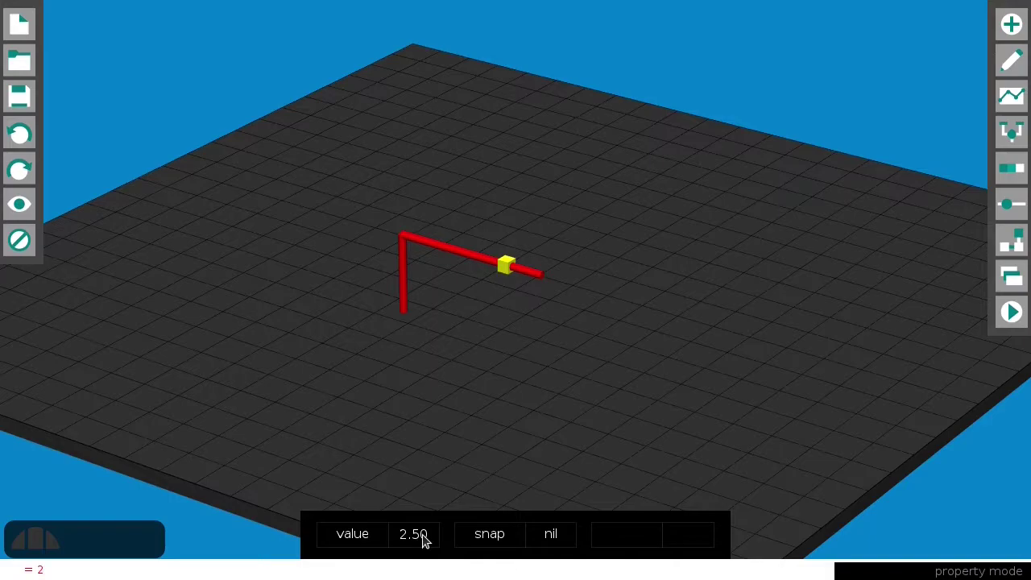
key("Return")
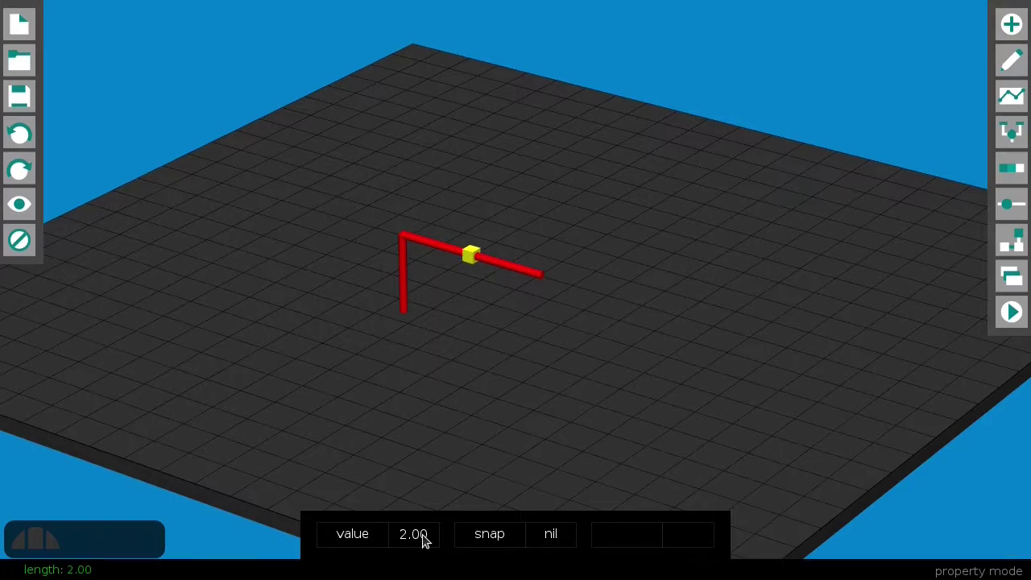
Place a chip on the ground at x = 0.00, y = 1.50, in front of the vertical track.
right_click_drag(440, 478, 471, 421)
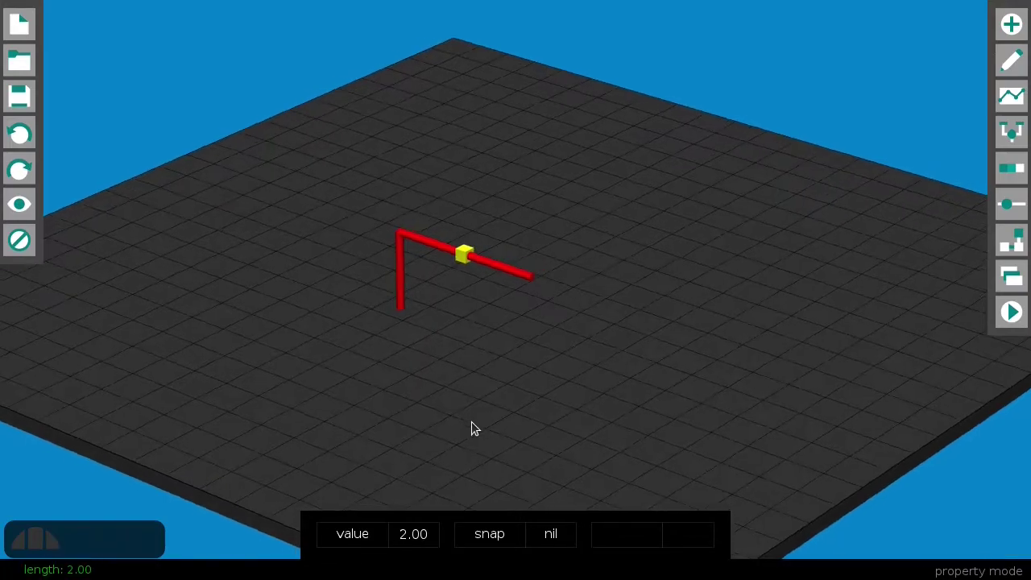
key("alt+a")
key("g")
left_click(437, 346)
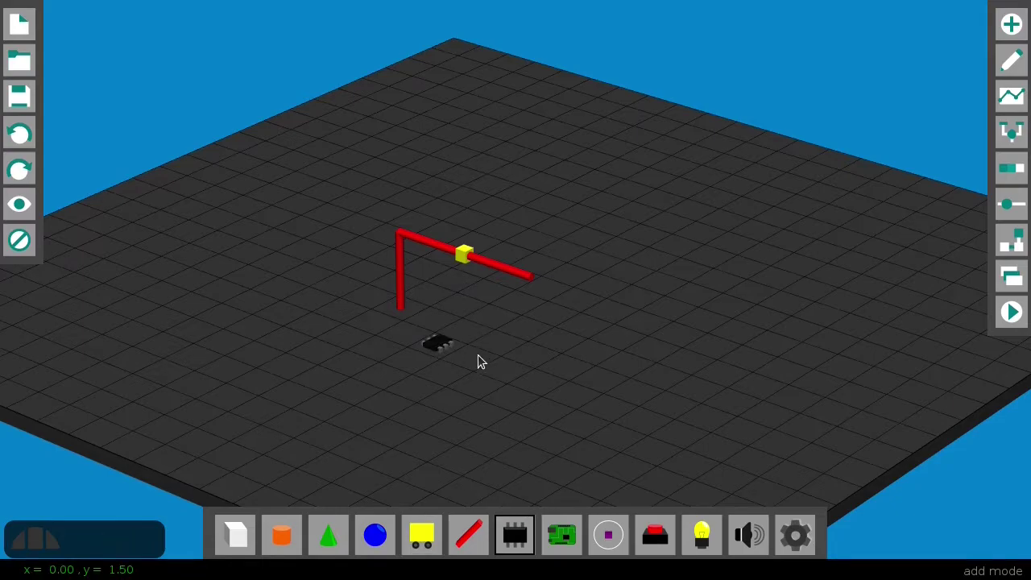
Add the wagon to the chip in graph mode and run the chip's graph from the graph command list.
key("alt+g")
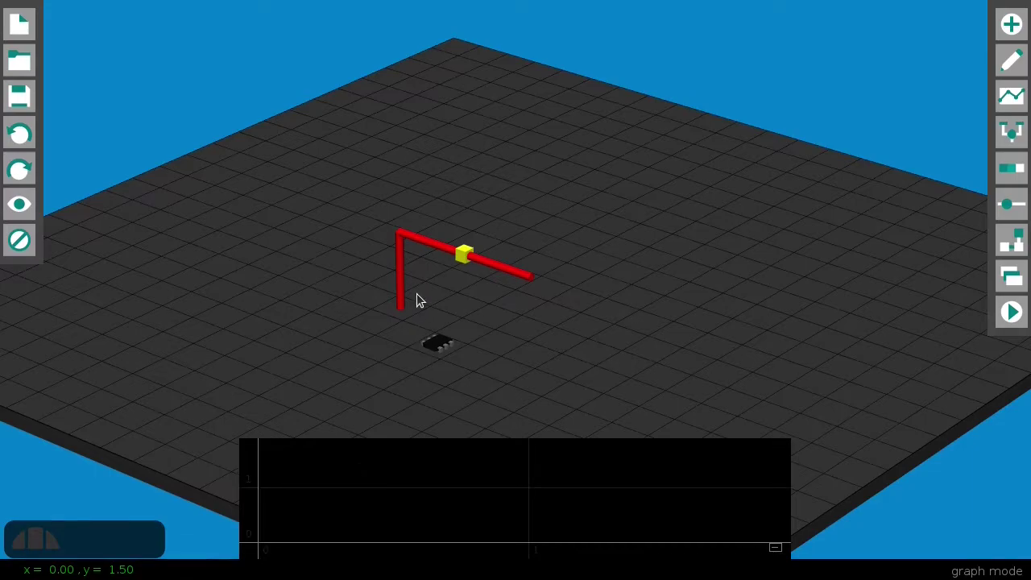
left_click(465, 255)
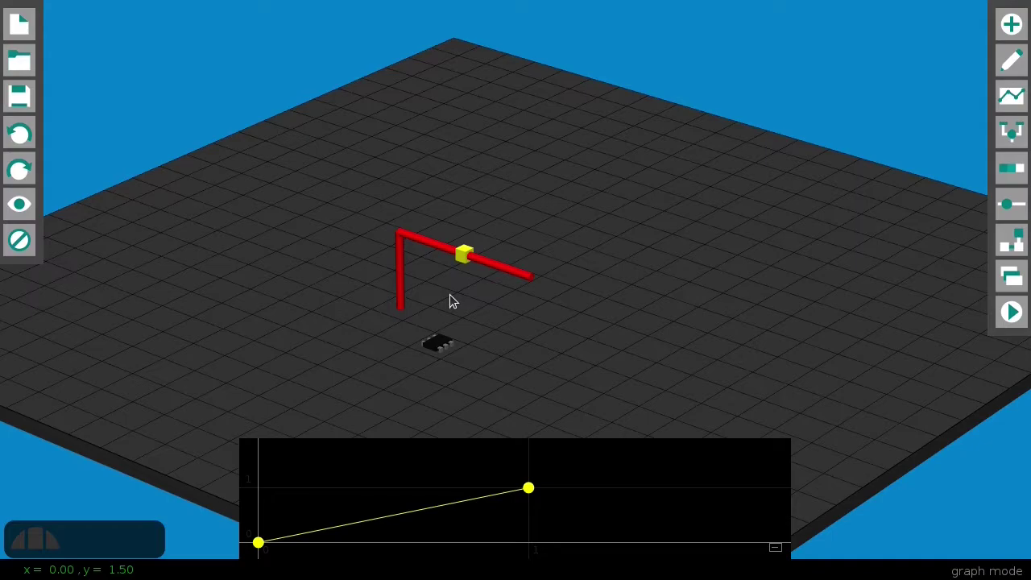
left_click(775, 548)
left_click(550, 550)
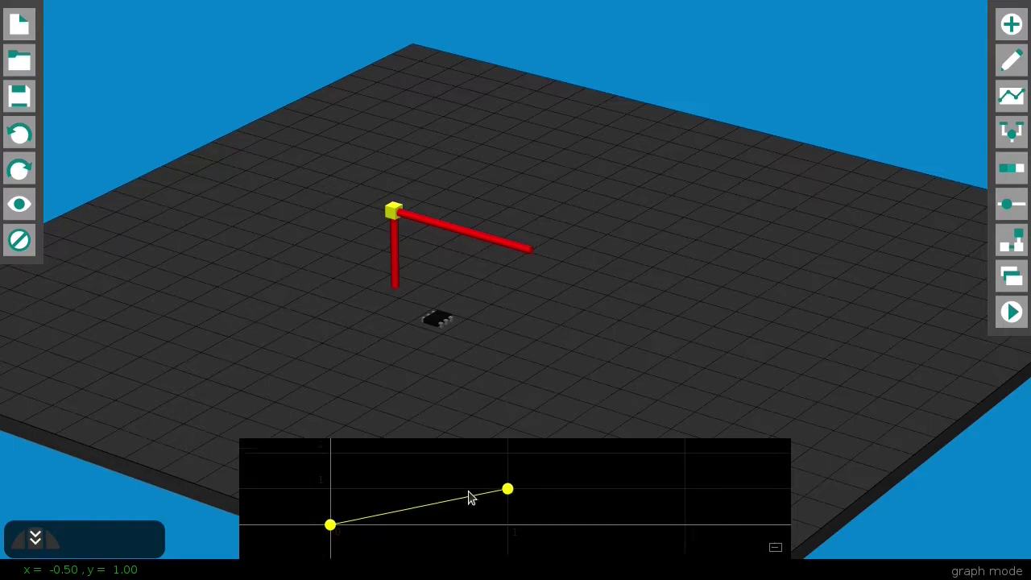
Move the graph's end node to 1.00, 3.00 and on to 3.00, 3.00, running the chip at each position.
scroll(468, 490, "down", 4)
middle_click_drag(467, 474, 456, 509)
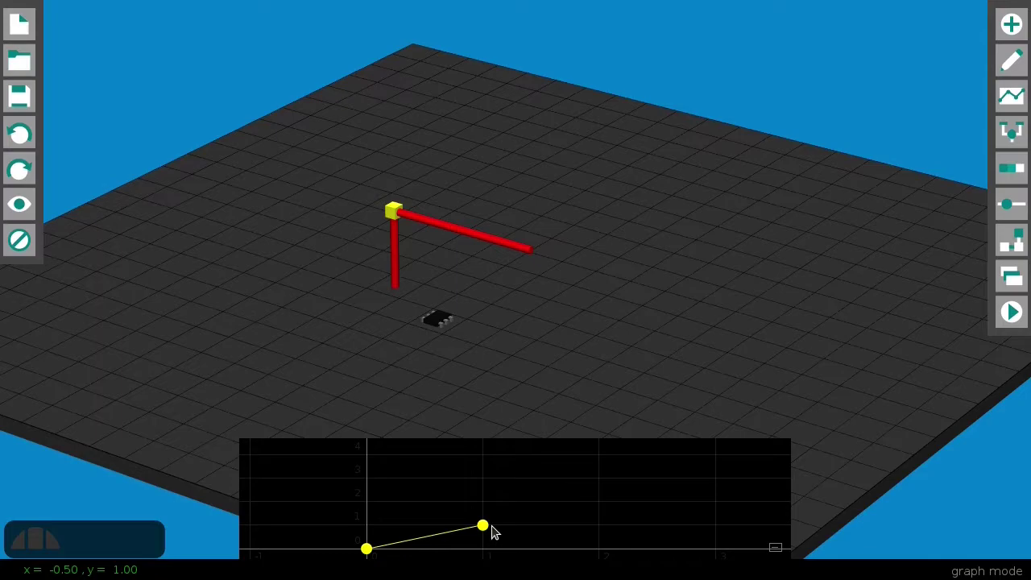
left_click_drag(491, 527, 484, 480)
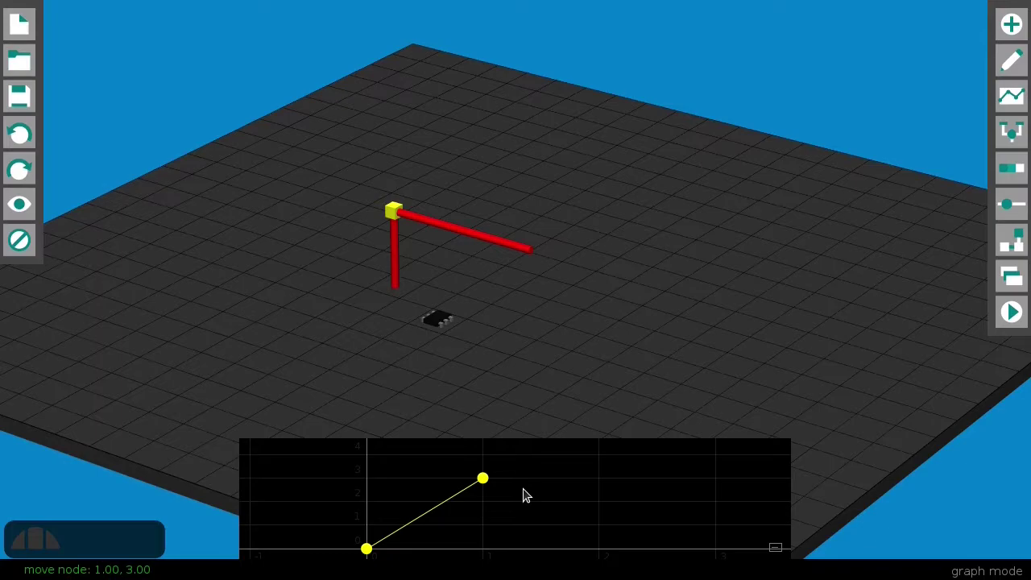
key("r")
left_click_drag(484, 486, 716, 487)
key("r")
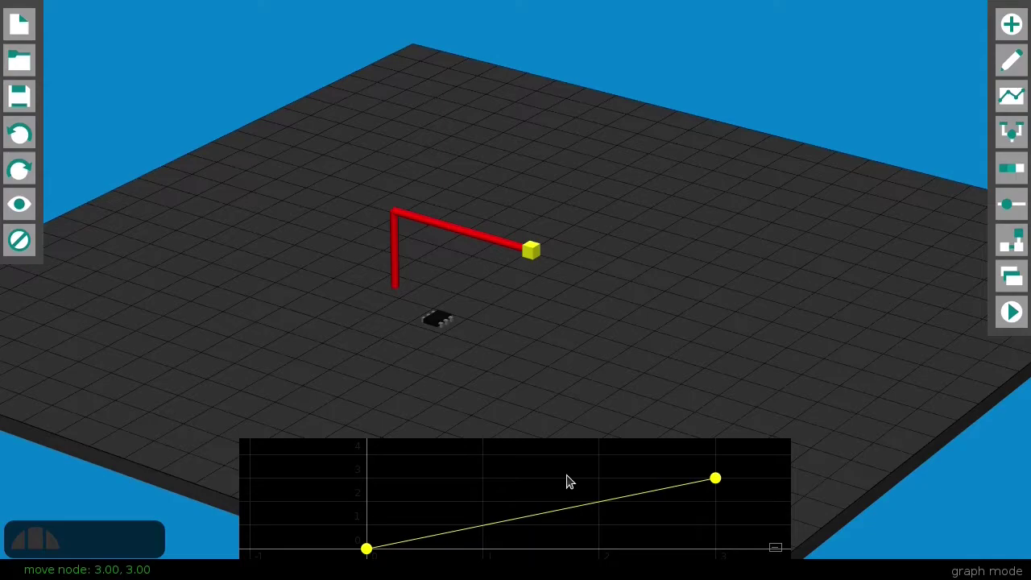
Add a third node to the graph at 6.00, 0.00 and run the chip.
scroll(586, 495, "down", 2)
middle_click_drag(584, 494, 433, 499)
key("a")
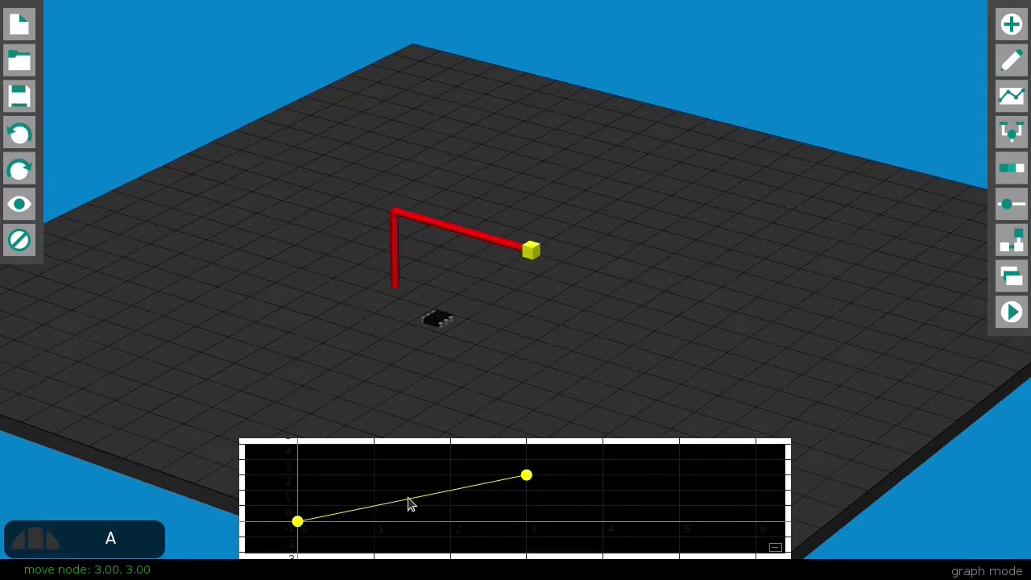
left_click(407, 499)
left_click_drag(408, 503, 758, 524)
key("r")
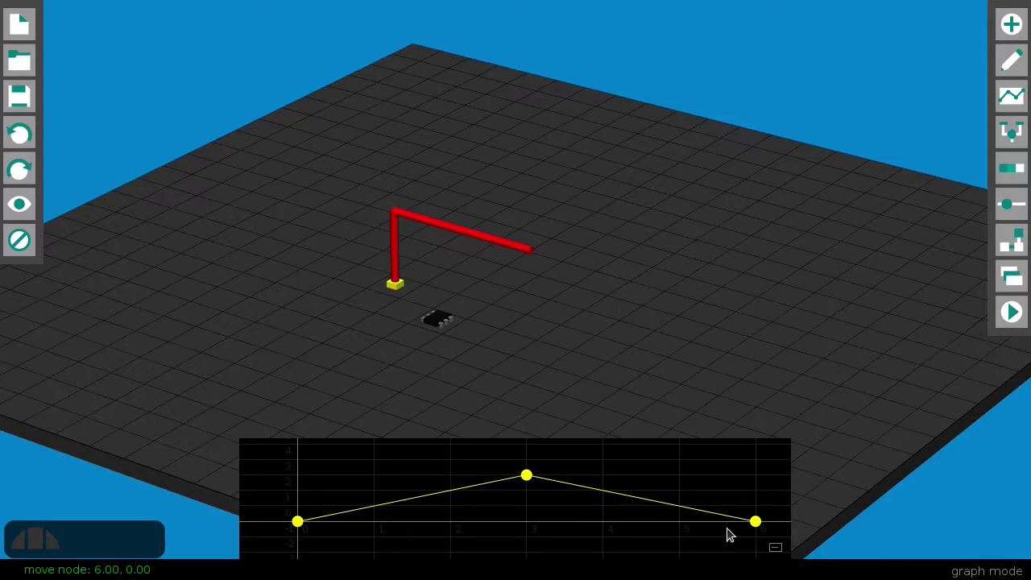
Show the graph commands and set the middle node's x to 1.
left_click(774, 548)
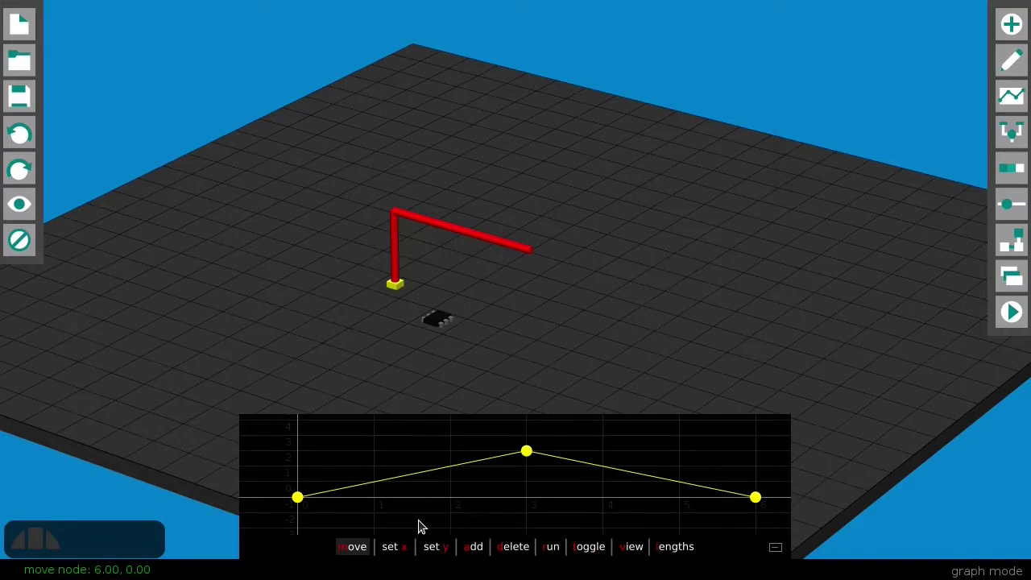
mouse_move(530, 454)
left_mouse_down()
mouse_move(517, 480)
mouse_move(527, 454)
left_mouse_up()
left_click(392, 546)
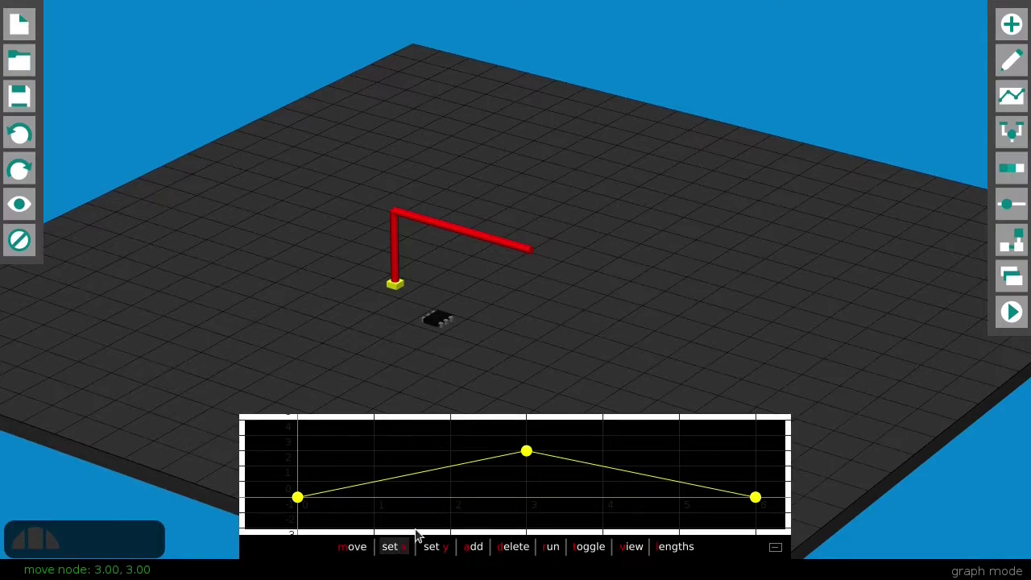
left_click(526, 452)
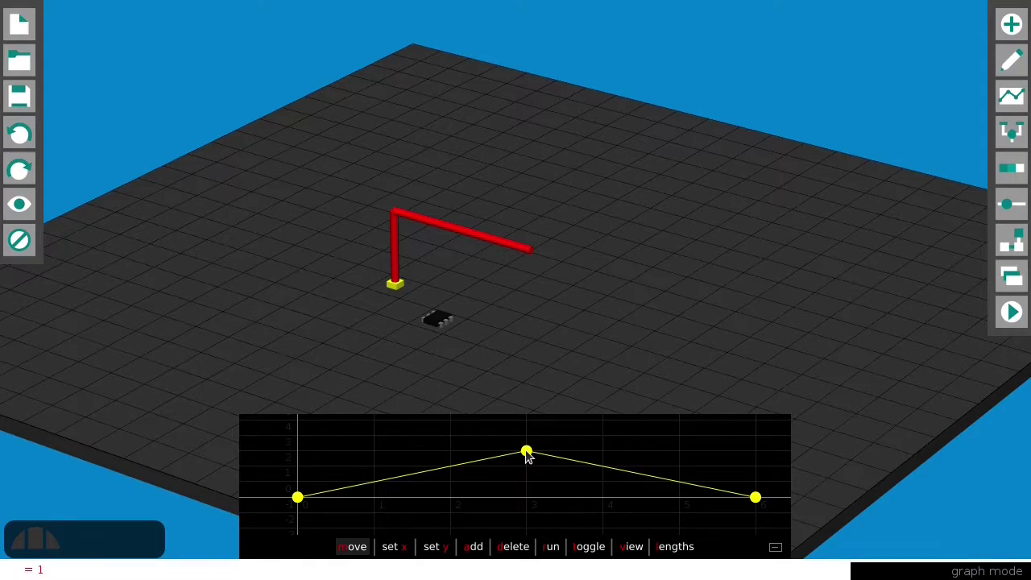
type("1")
key("Return")
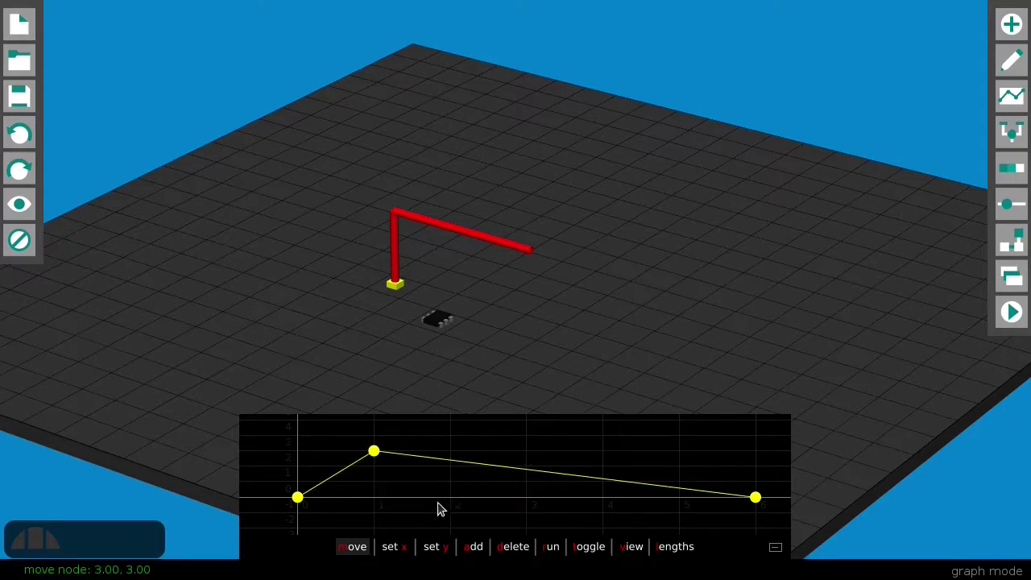
Set the middle node's y to 4.
left_click(437, 547)
left_click(374, 453)
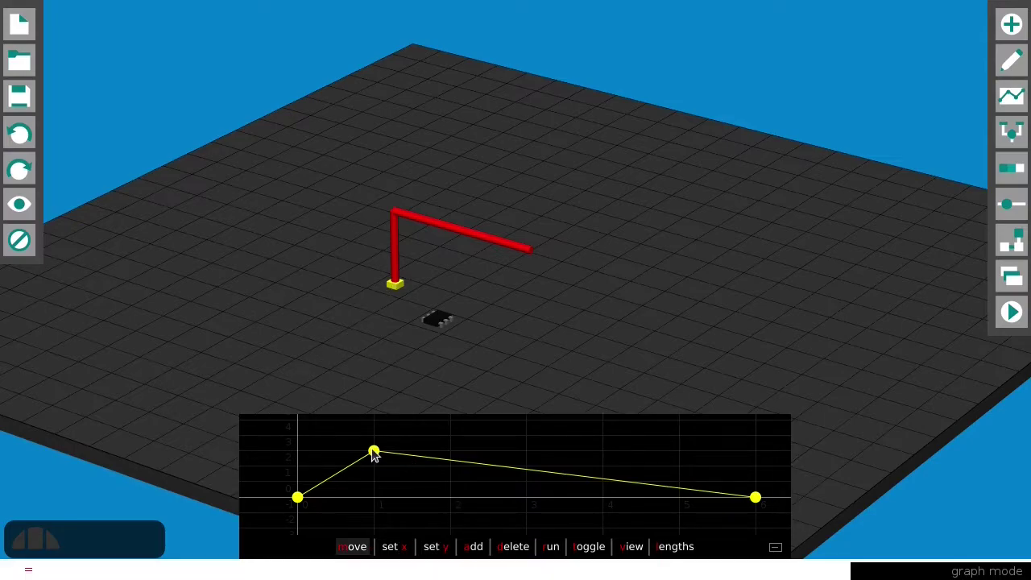
type("4")
key("Return")
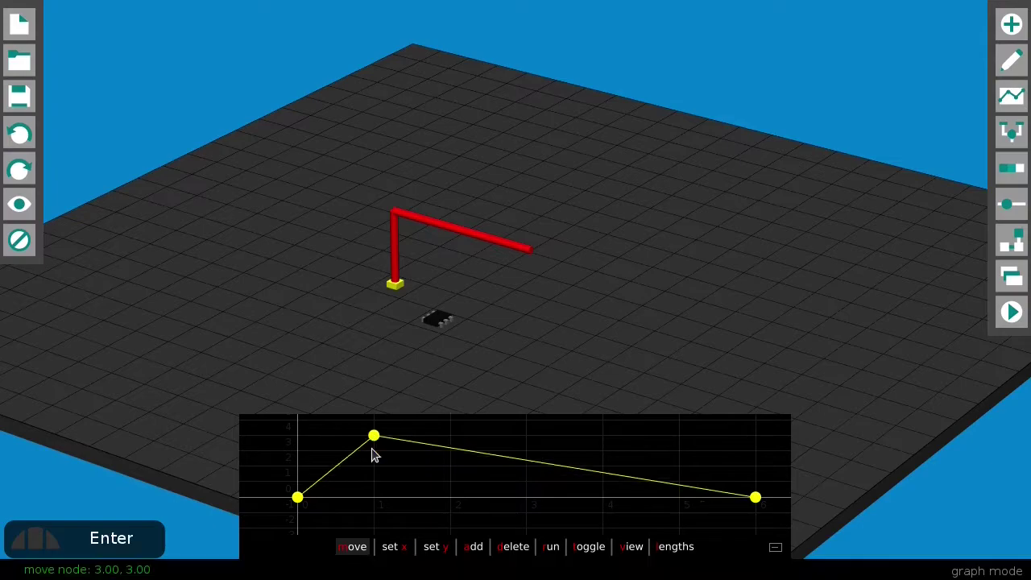
Add a node on the graph's second segment and delete it again.
left_click(475, 551)
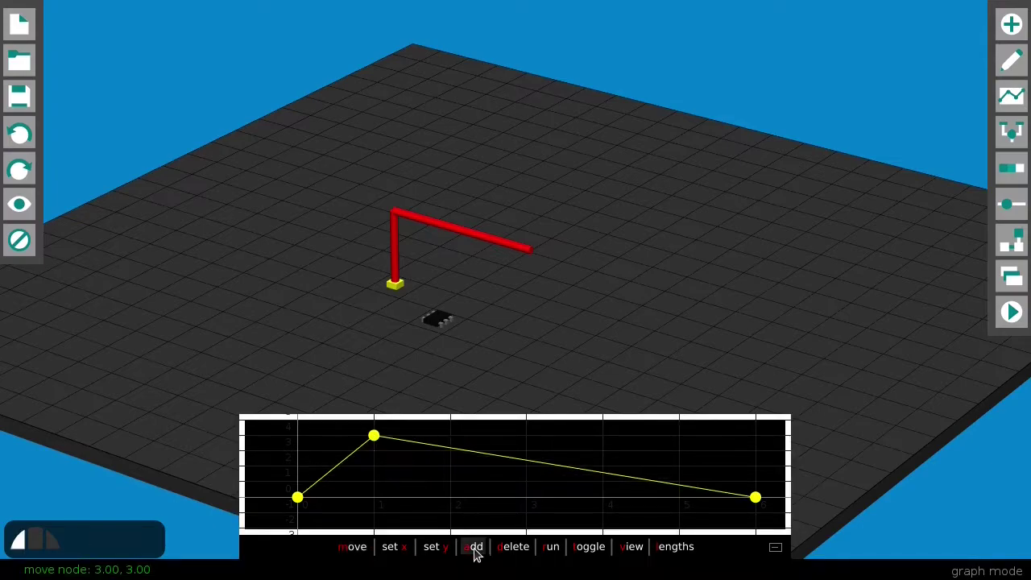
left_click(506, 457)
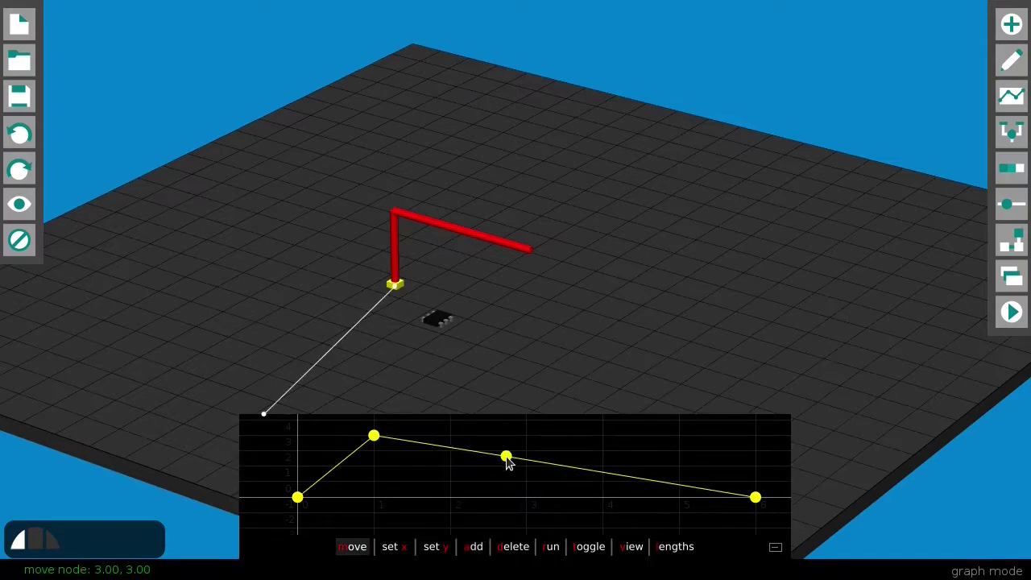
left_click(517, 551)
left_click(506, 456)
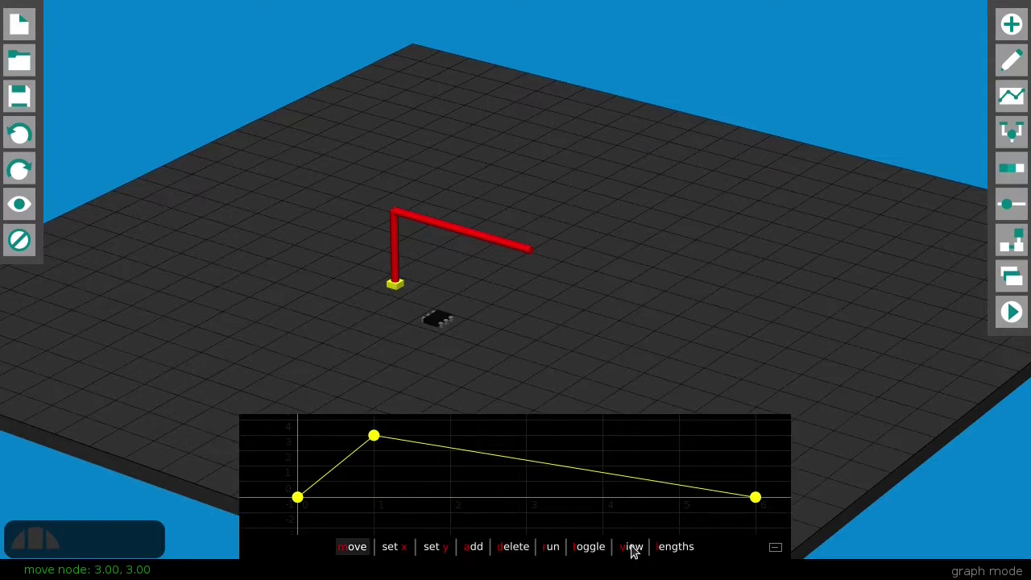
Reset the graph view and read the lengths of the track's segments.
left_click(633, 548)
scroll(564, 491, "down", 4)
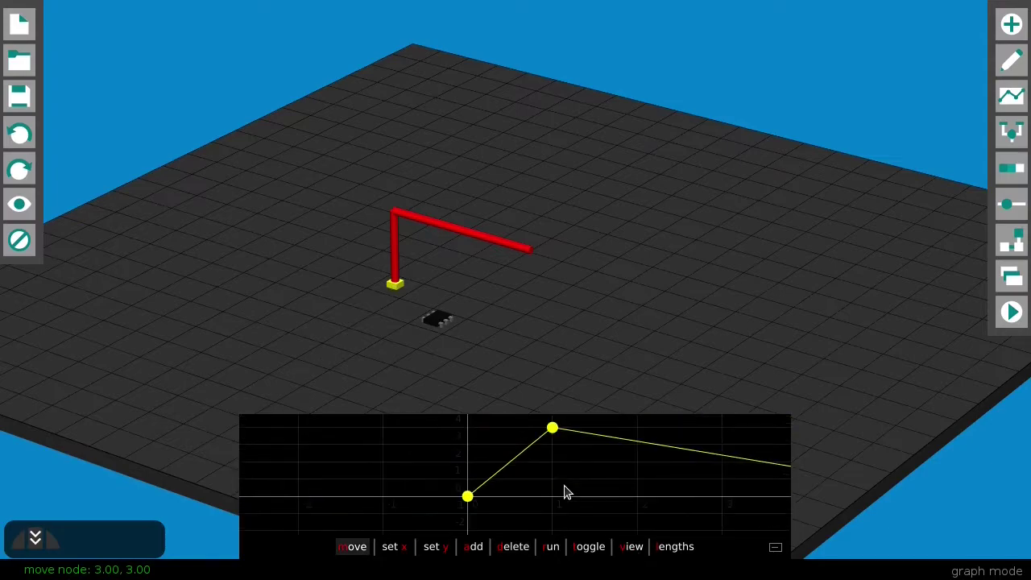
left_click(634, 552)
left_click(665, 552)
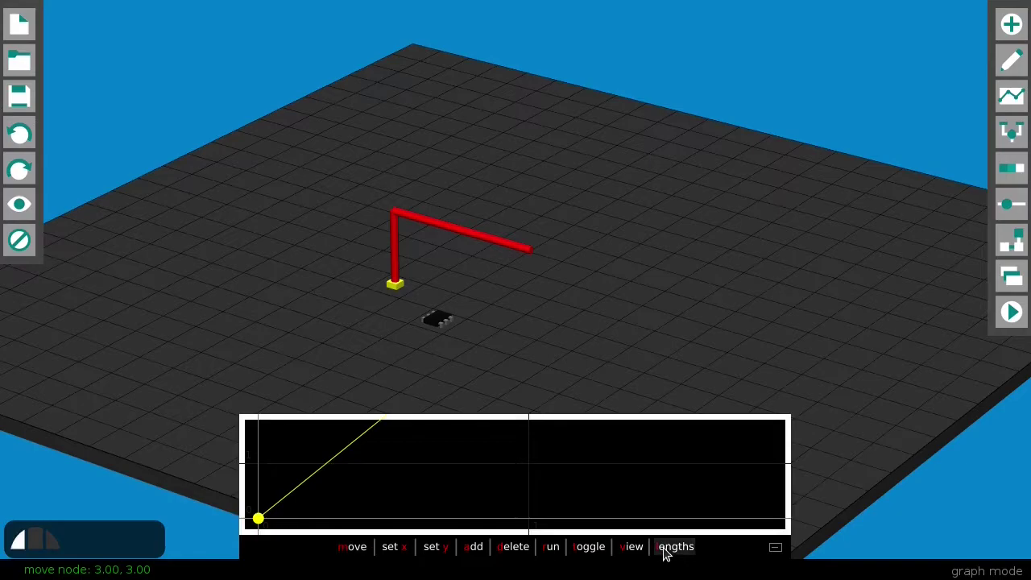
left_click(330, 466)
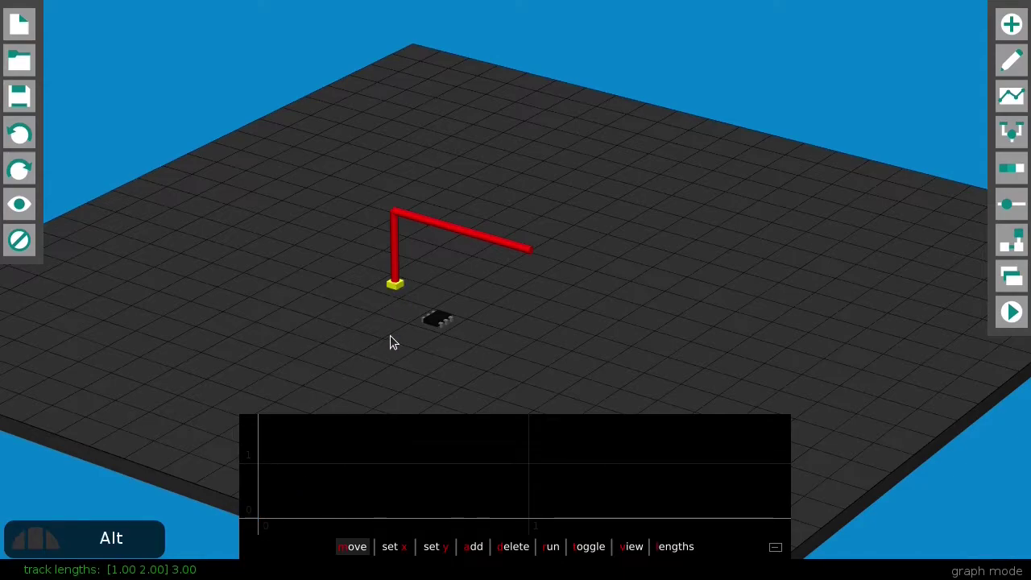
Add a vertical track with a wagon at -3.00, 0.50 and fit the bent track's upright with two wagons, one above the other.
key("alt+a")
key("t")
left_click(297, 257)
key("w")
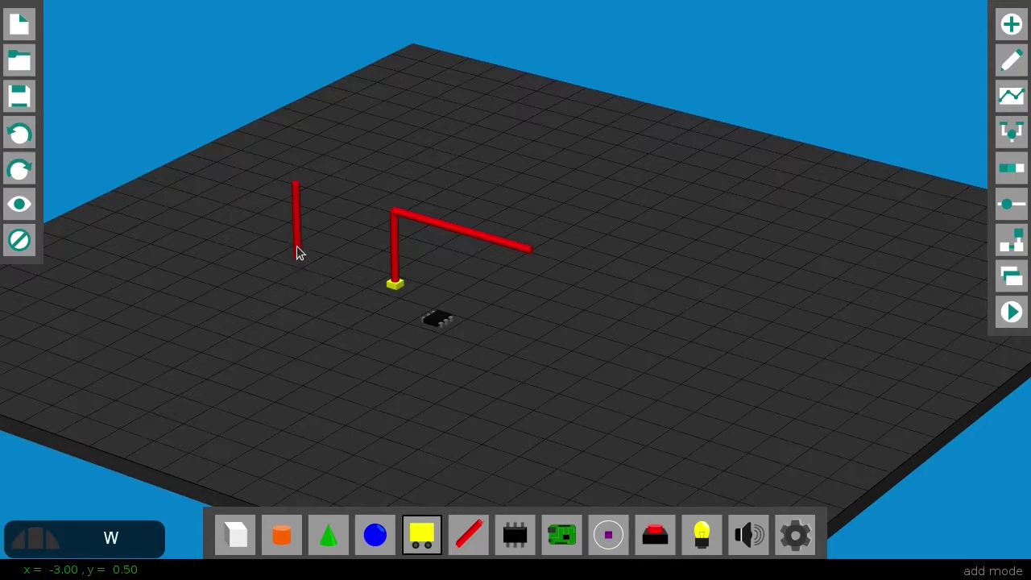
left_click(295, 232)
key("alt+s")
left_click_drag(396, 286, 397, 244)
Color the bent track's upper wagon green and the separate track's wagon blue.
key("alt+c")
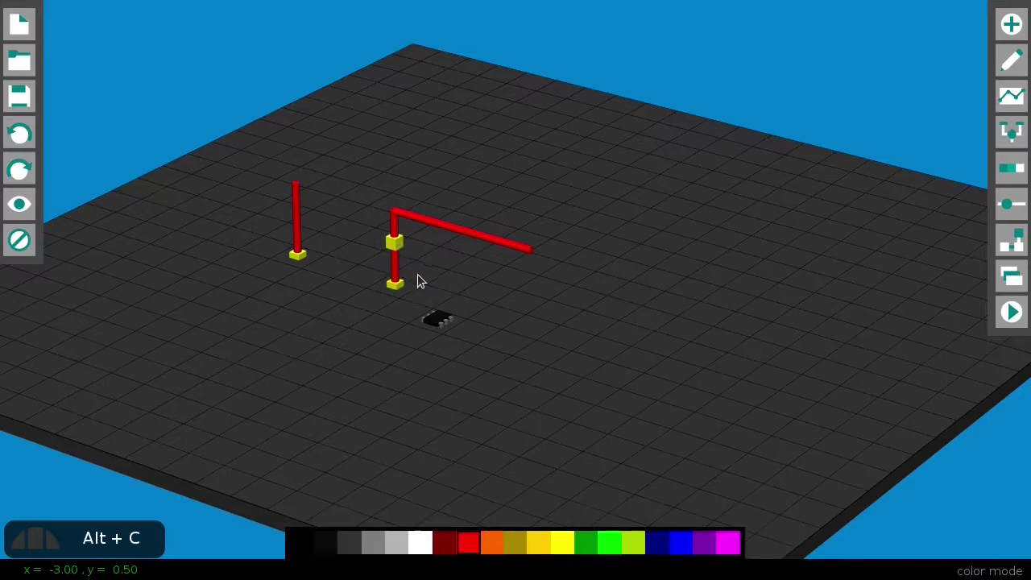
left_click(586, 542)
left_click(391, 243)
left_click(296, 261)
key("alt+h")
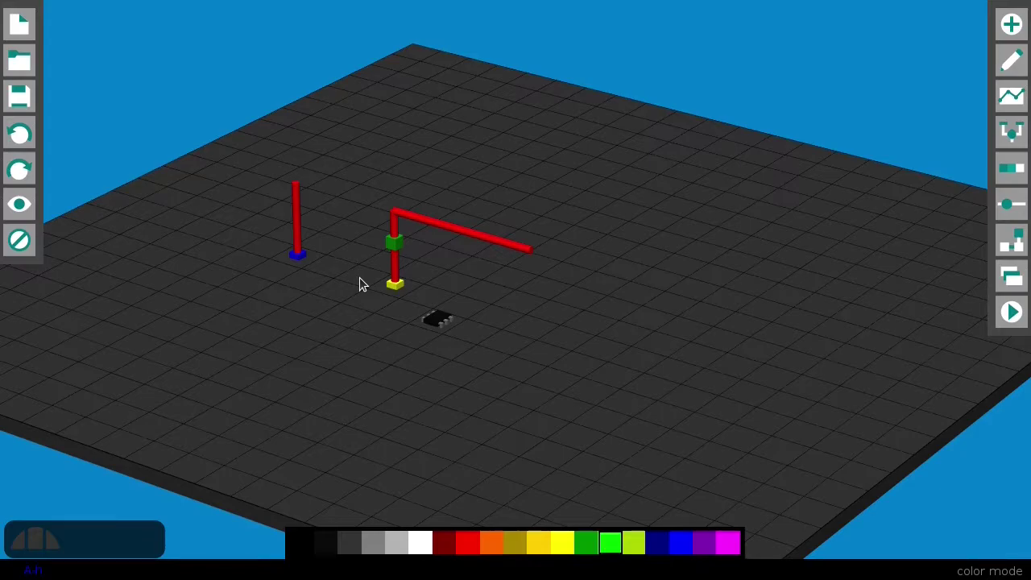
key("Escape")
Link the yellow, blue and green wagons to the chip's graph and run the chip.
key("alt+g")
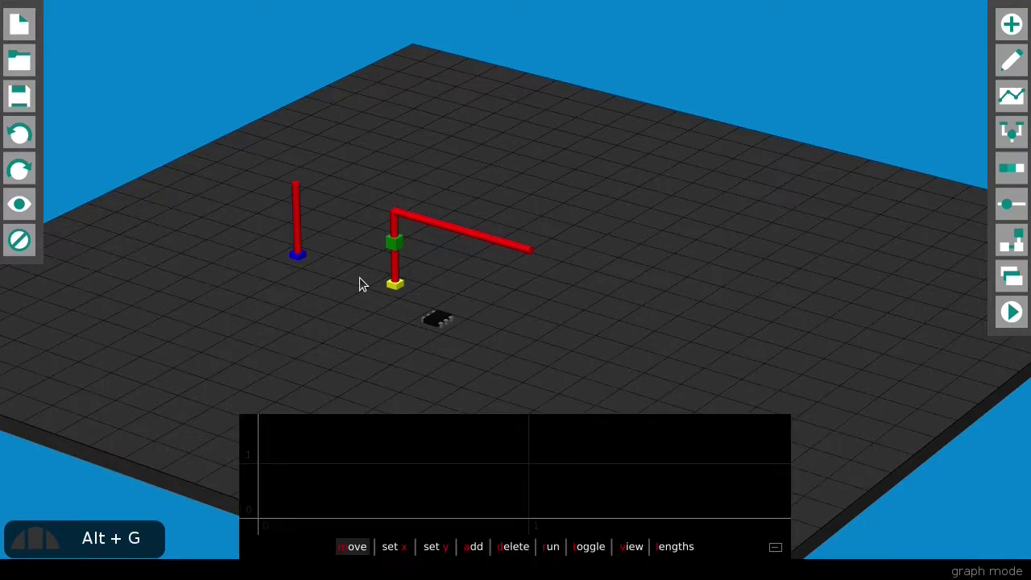
left_click(394, 286)
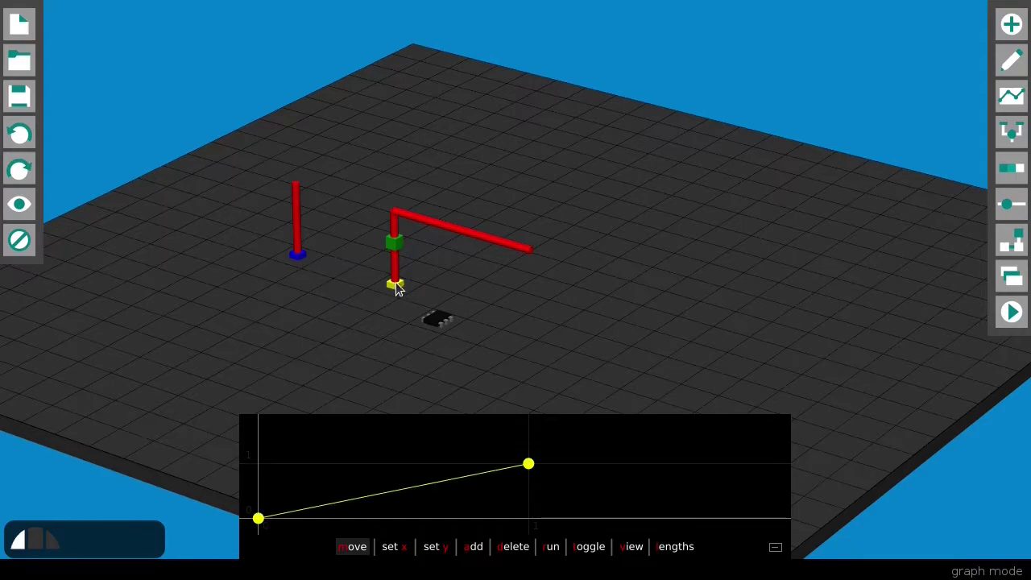
left_click(299, 257)
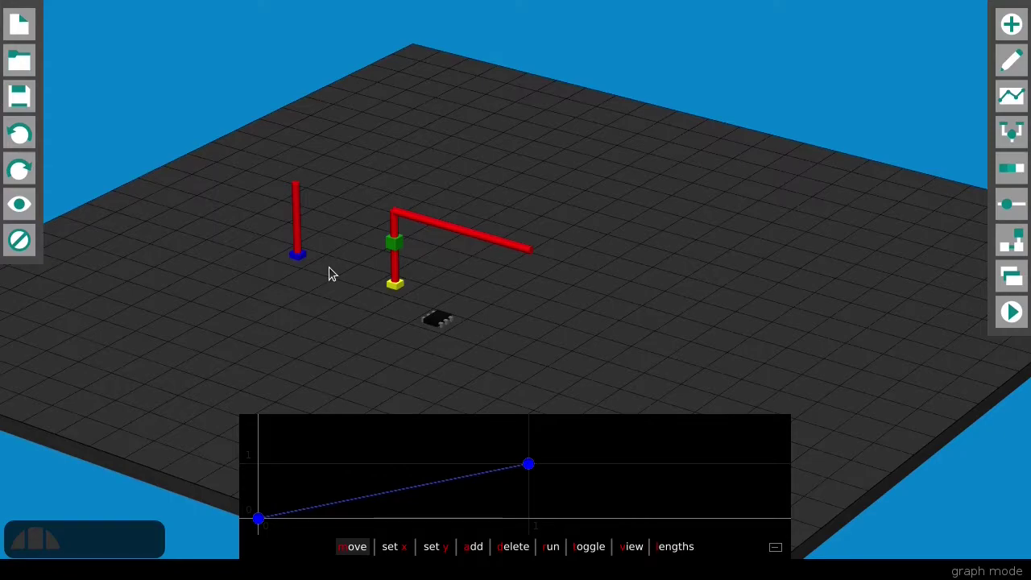
key("r")
Move the blue graph's end node to 2.00, 1.00 and the green one's to 3.00, 1.00, and run the chip.
scroll(521, 461, "down", 2)
middle_click_drag(539, 460, 473, 461)
left_click_drag(423, 454, 611, 464)
left_click_drag(425, 456, 774, 460)
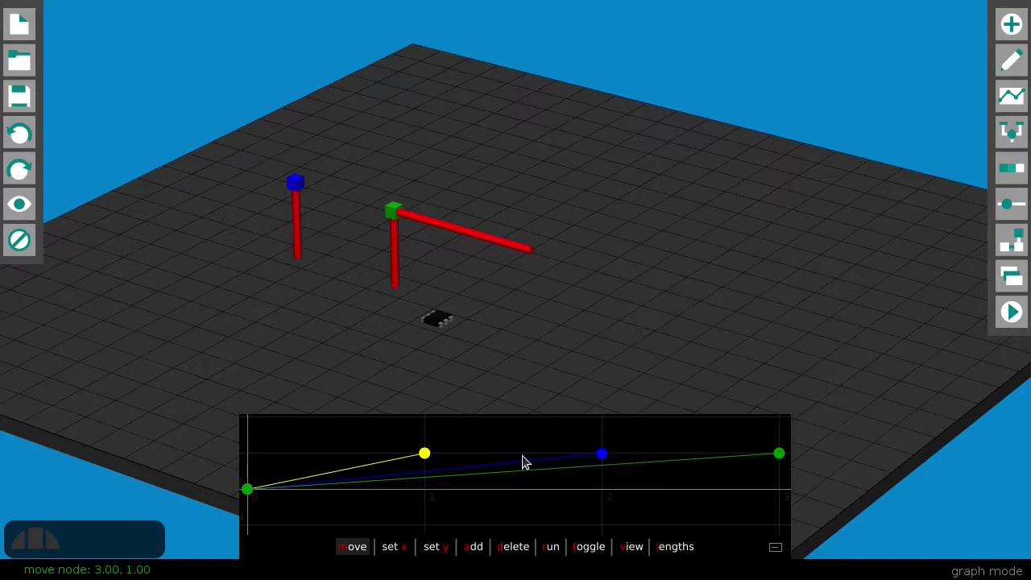
key("r")
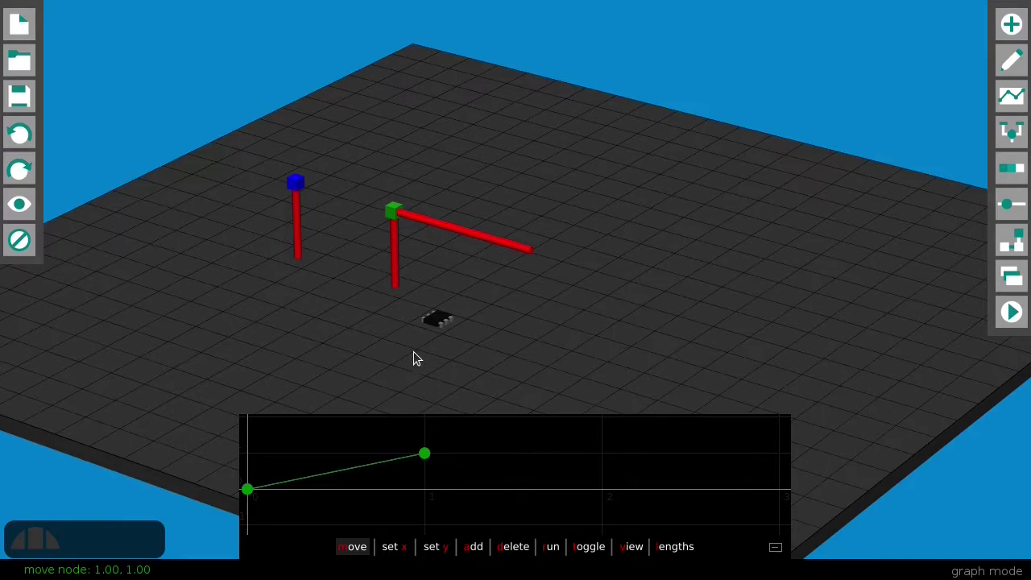
Add a second chip at -2.50, 1.50 and link the green wagon to its graph.
key("alt+a")
key("g")
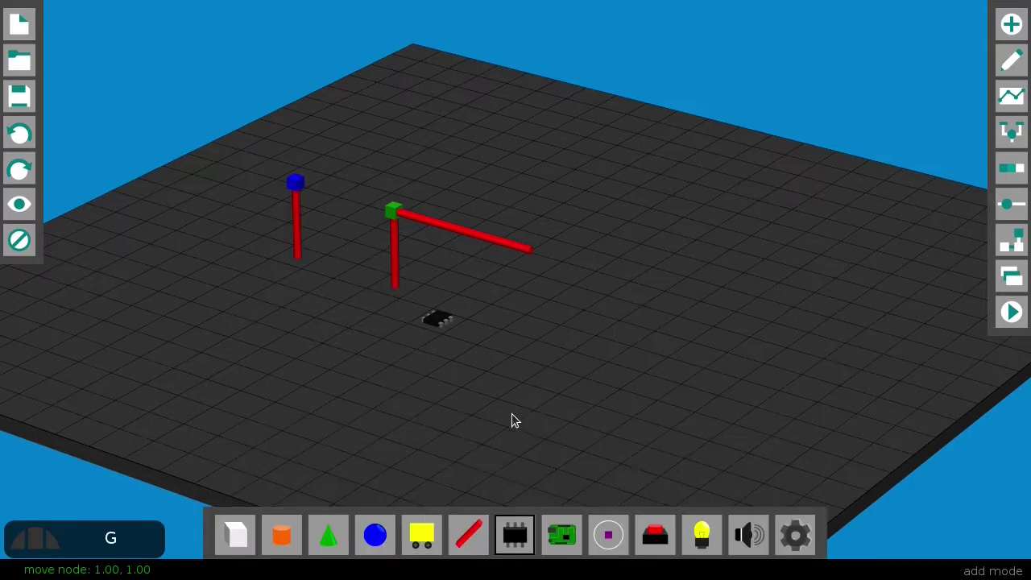
left_click(282, 296)
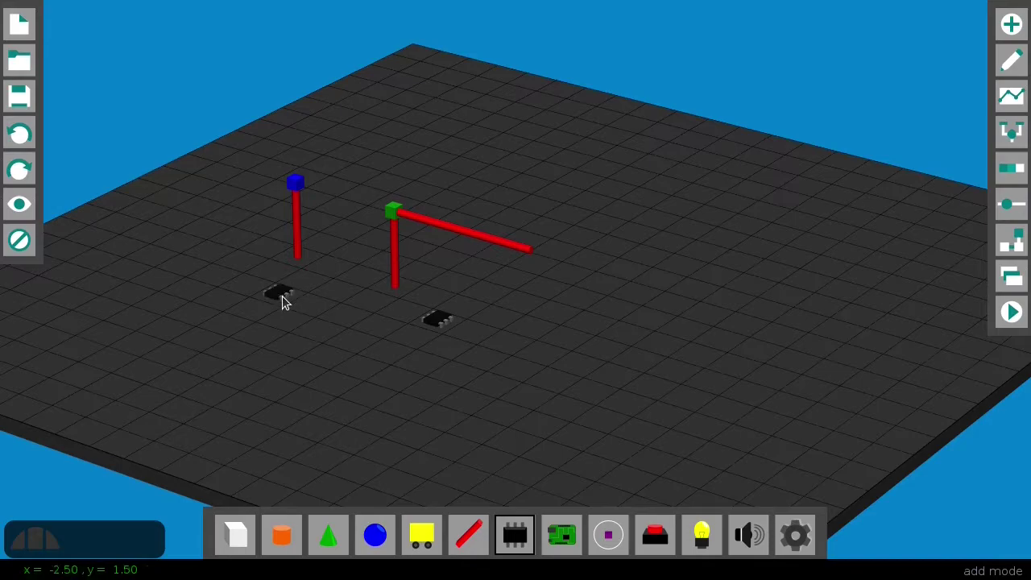
key("alt")
key("alt+g")
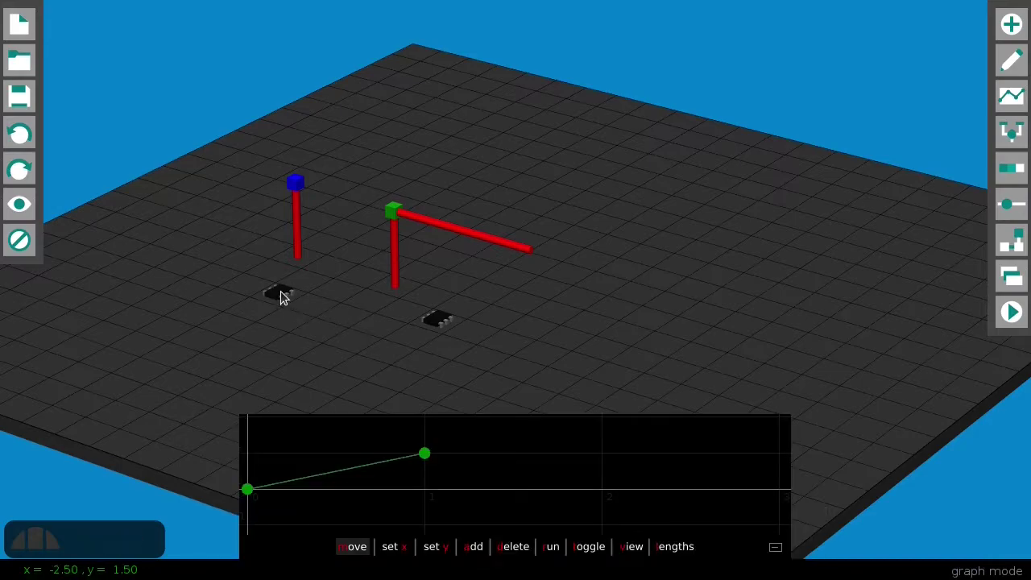
left_click(391, 214)
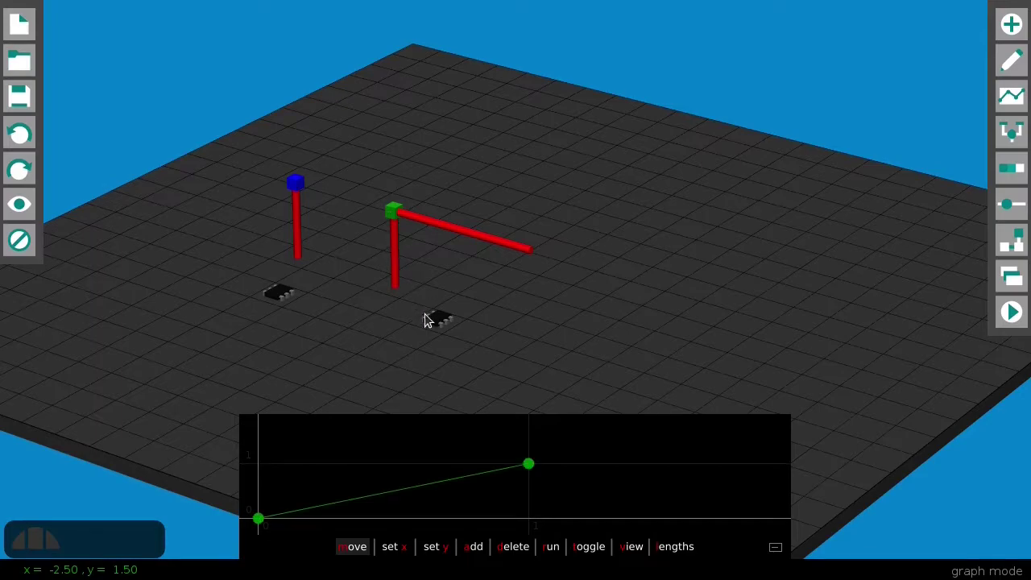
Reverse the second chip's graph by moving its start node to 0, 1 and its end node to 1.00, 0.00.
left_click_drag(258, 518, 258, 468)
left_click_drag(530, 465, 531, 524, "shift")
key("alt+s")
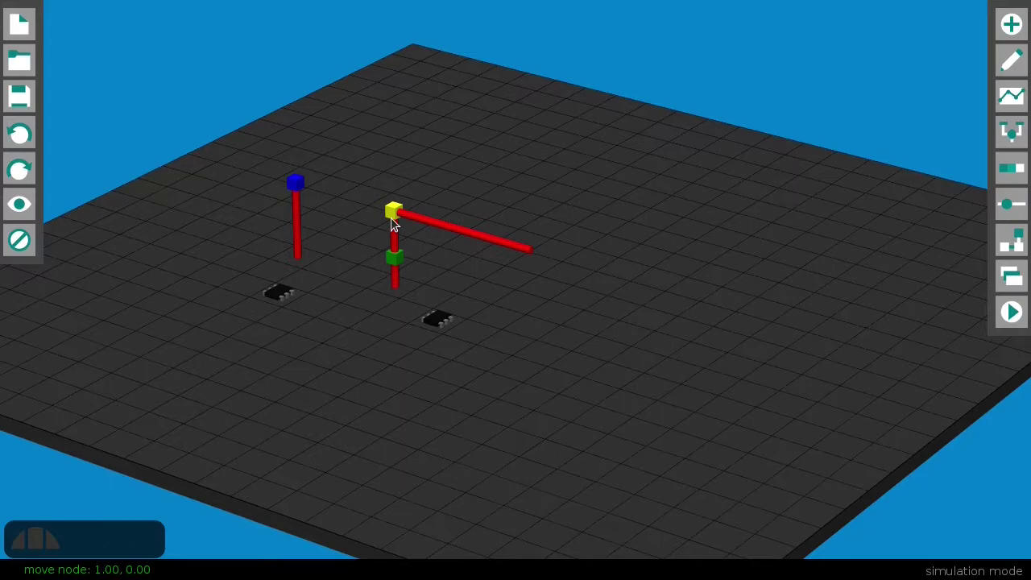
Run the first chip and the second chip alternately, twice each.
key("alt+g")
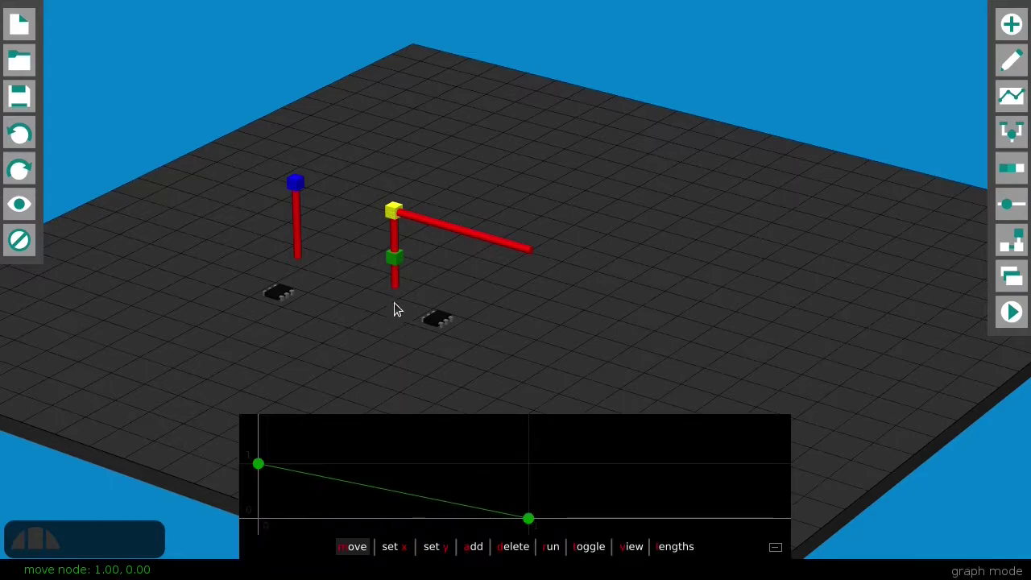
left_click(442, 322)
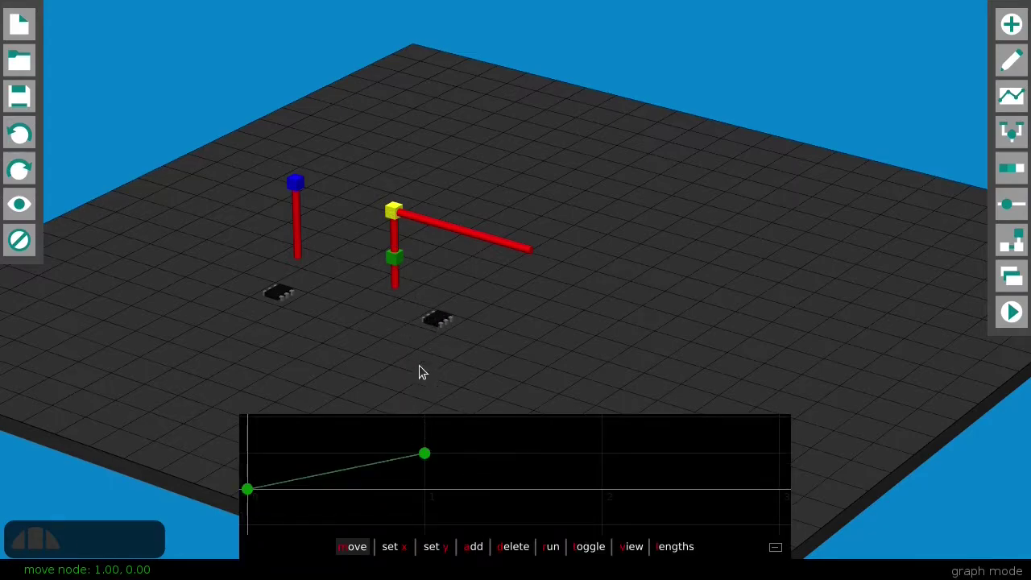
left_click(295, 184)
key("r")
left_click(282, 295)
key("r")
left_click(435, 319)
key("r")
left_click(271, 298)
key("r")
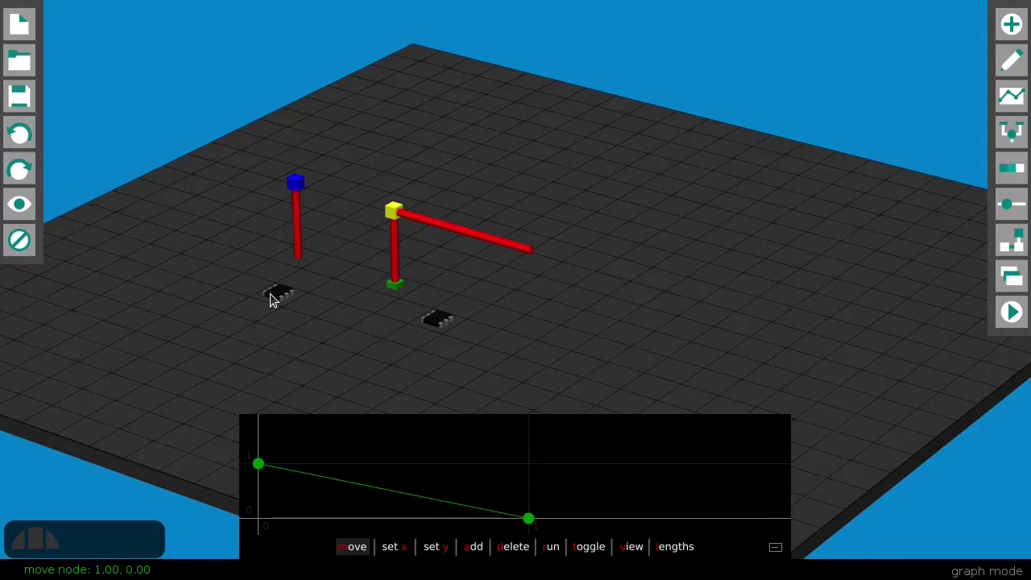
Add a vertical track at 2.00, 1.00 and place a block on top of it.
key("alt+a")
key("t")
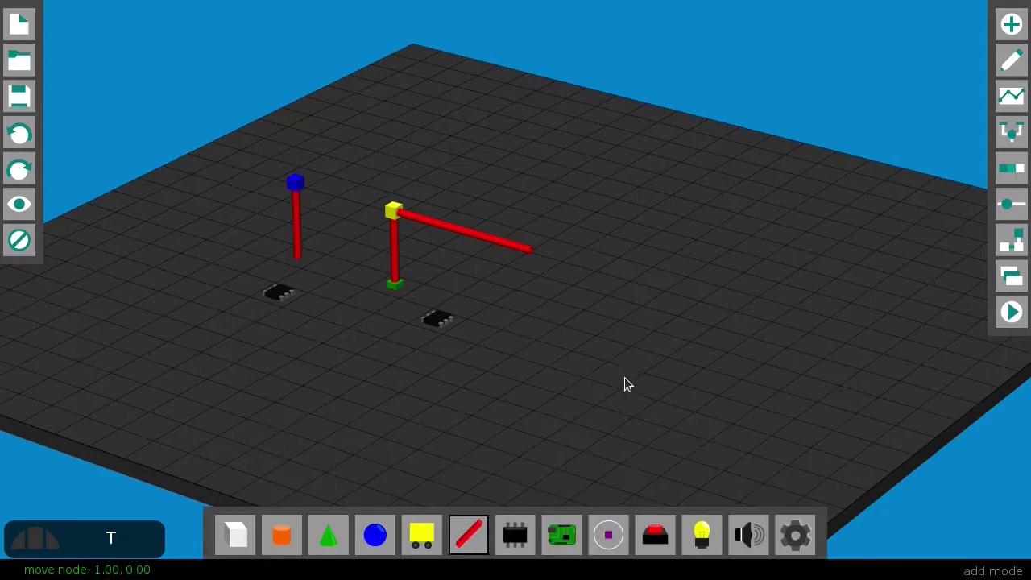
left_click(614, 378)
key("b")
left_click(616, 342)
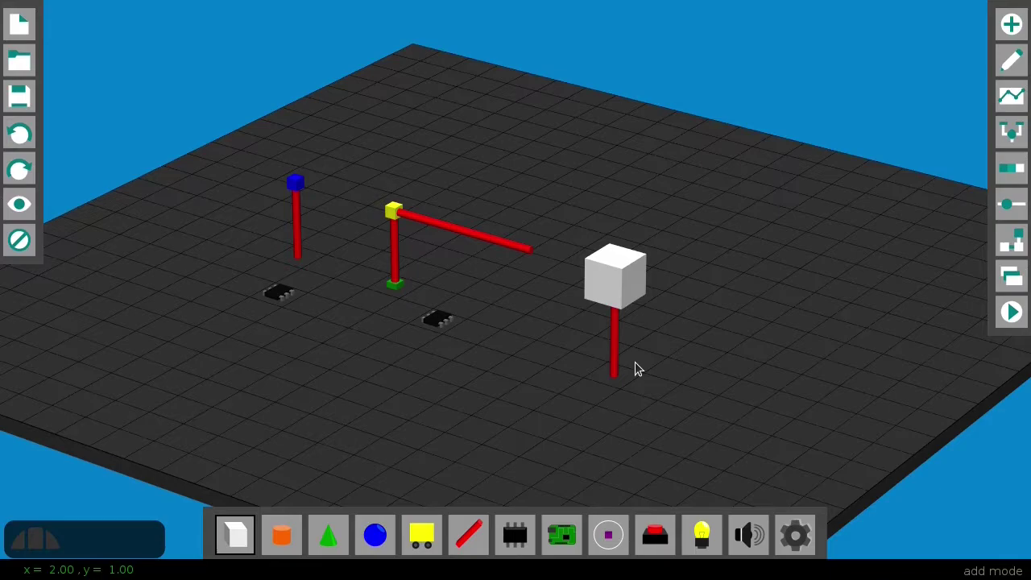
Scale the block on the new track into a thin, elongated slab with a side of 1.60.
key("alt")
key("5")
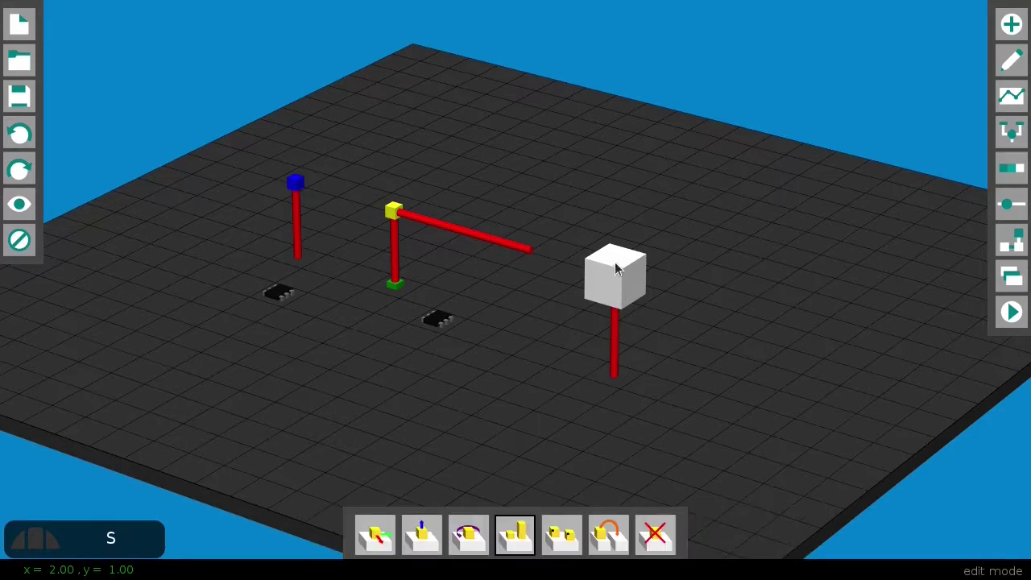
left_click_drag(617, 275, 661, 348)
Replace the green wagon in the second chip's graph with the track carrying the slab and run the chip.
key("alt+g")
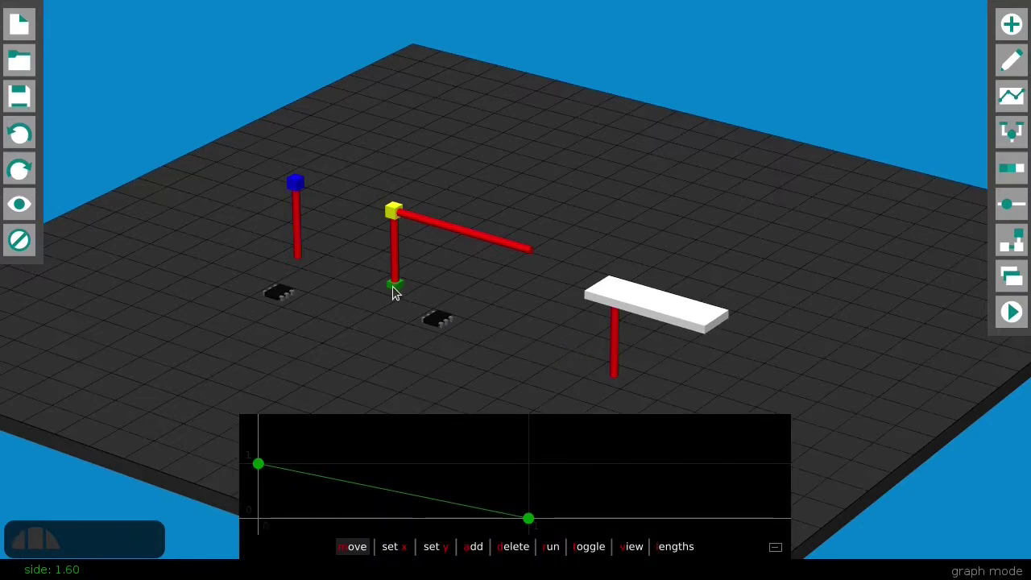
left_click(614, 354)
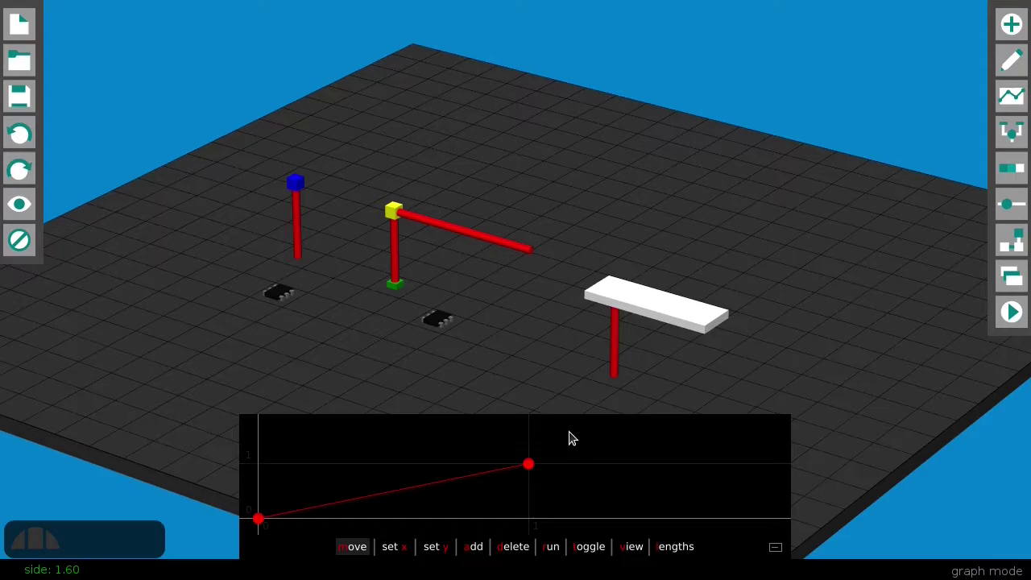
key("r")
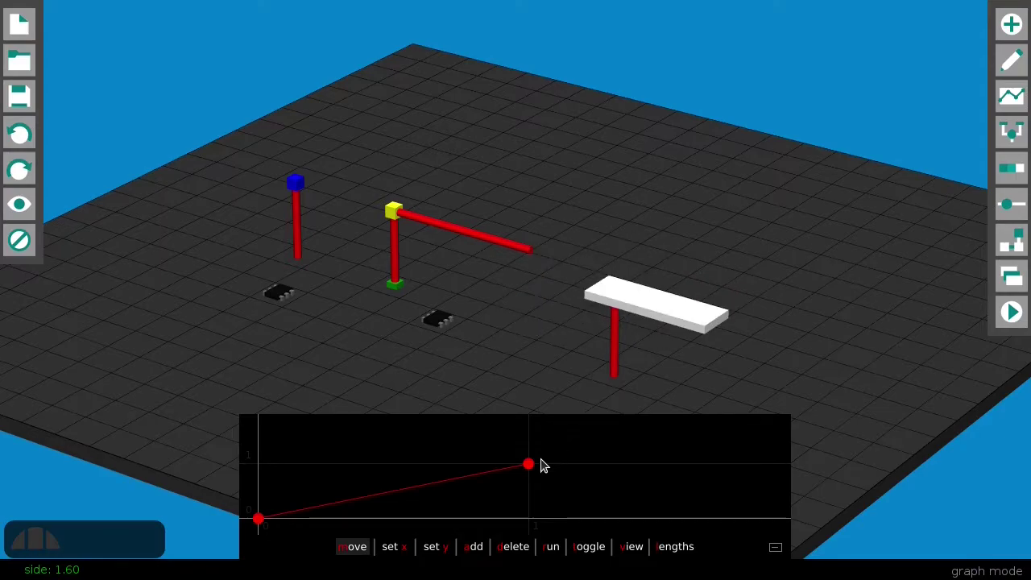
Move the track graph's end node to 1.00, 2.00 and run the chip.
scroll(542, 464, "down", 2)
left_click_drag(538, 464, 539, 438)
key("r")
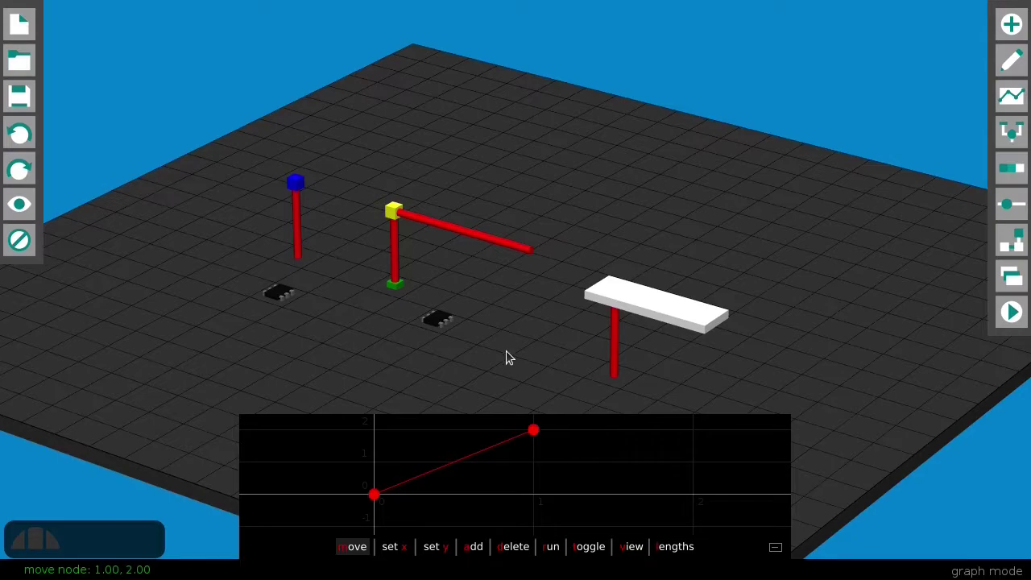
Shape the track's graph with added nodes so it passes through 0.50, 0.50 and 1.50, 0.50 and ends at 2.00, 0.00.
left_click_drag(533, 432, 617, 485)
key("a")
left_click(423, 485)
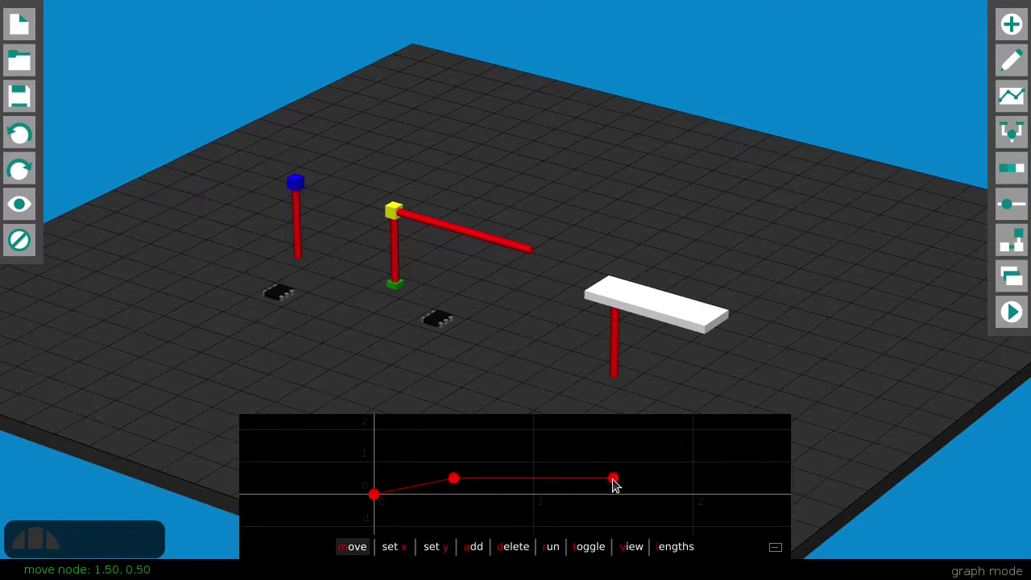
key("a")
left_click(542, 483)
left_click_drag(543, 486, 686, 492)
Run the chip with the four-node track graph and leave graph mode.
left_click_drag(559, 478, 540, 454)
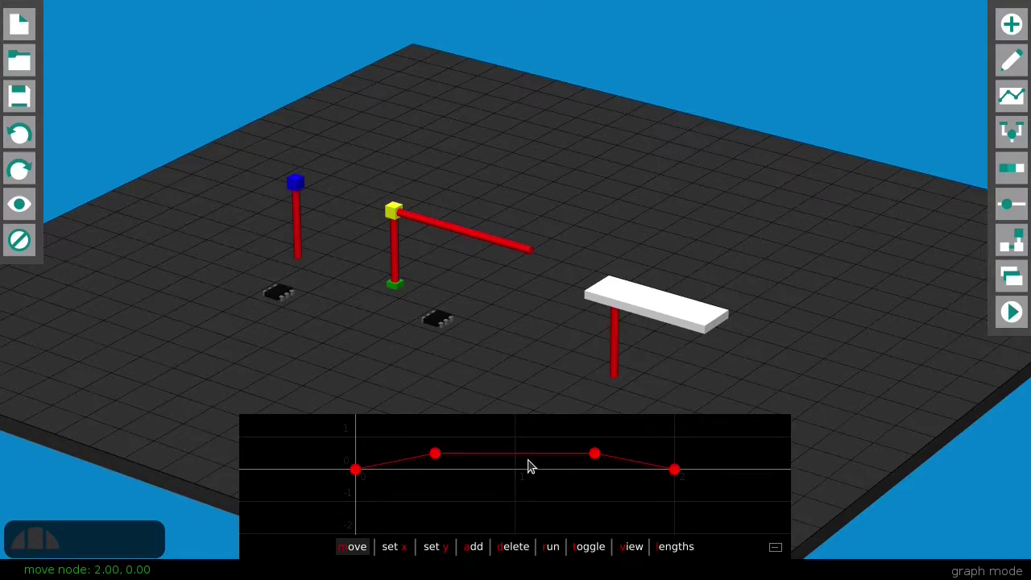
scroll(528, 467, "up", 5, "shift")
scroll(528, 466, "up", 4, "shift")
scroll(529, 467, "down", 3)
left_click_drag(528, 466, 516, 478)
key("r")
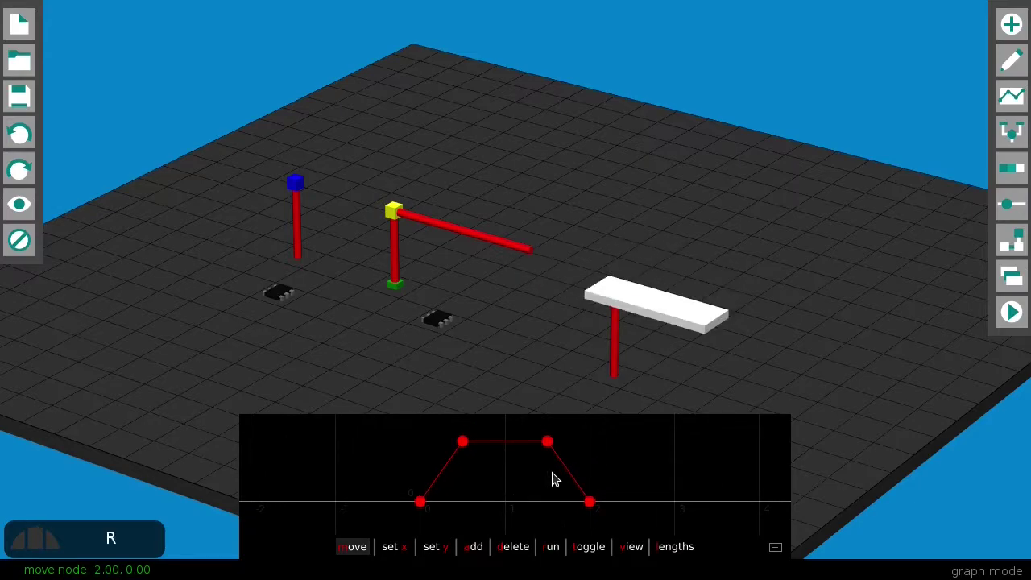
key("alt")
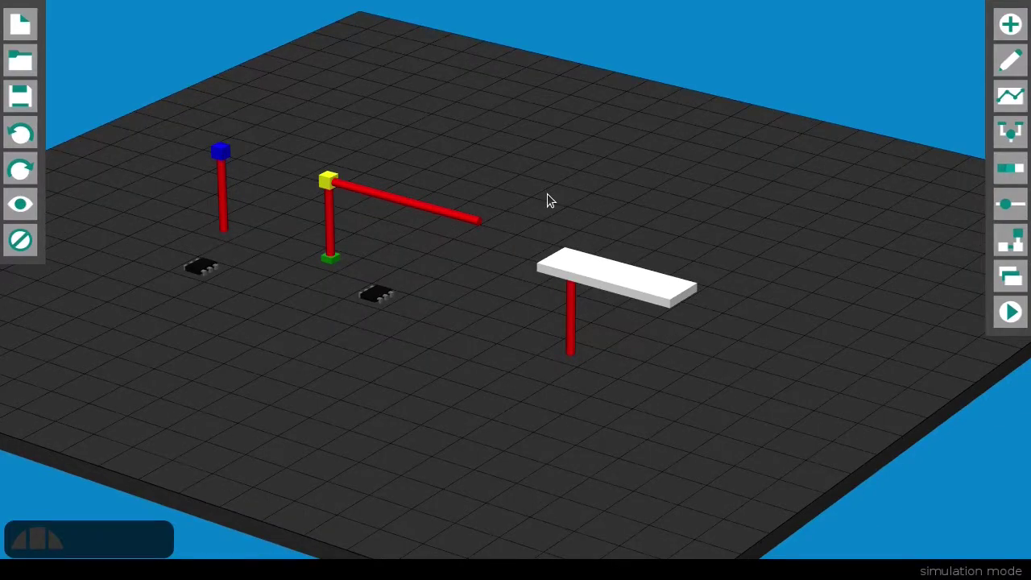
Save the machine as tracks.
key("ctrl+s")
type("track")
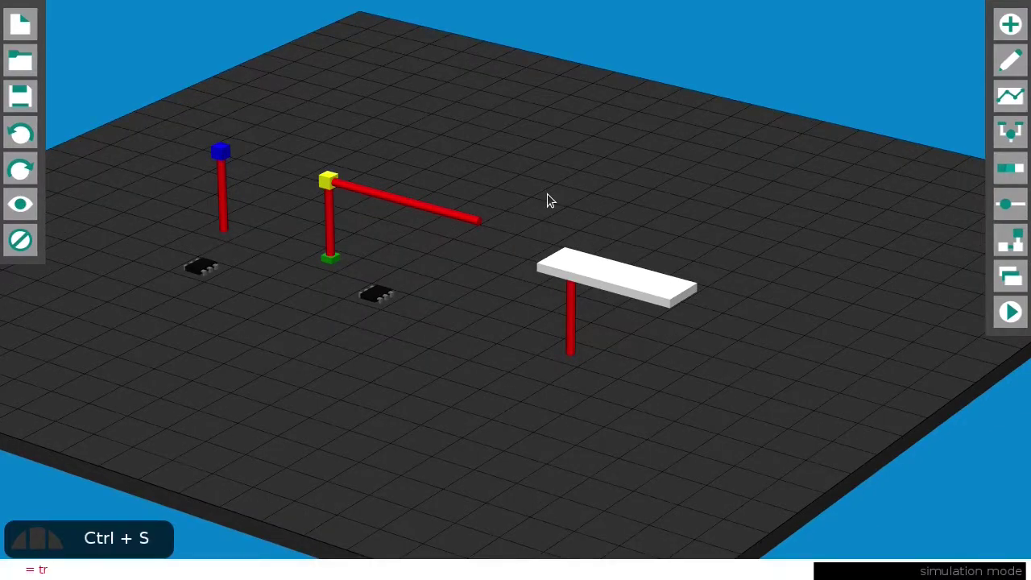
type("s")
key("Return")
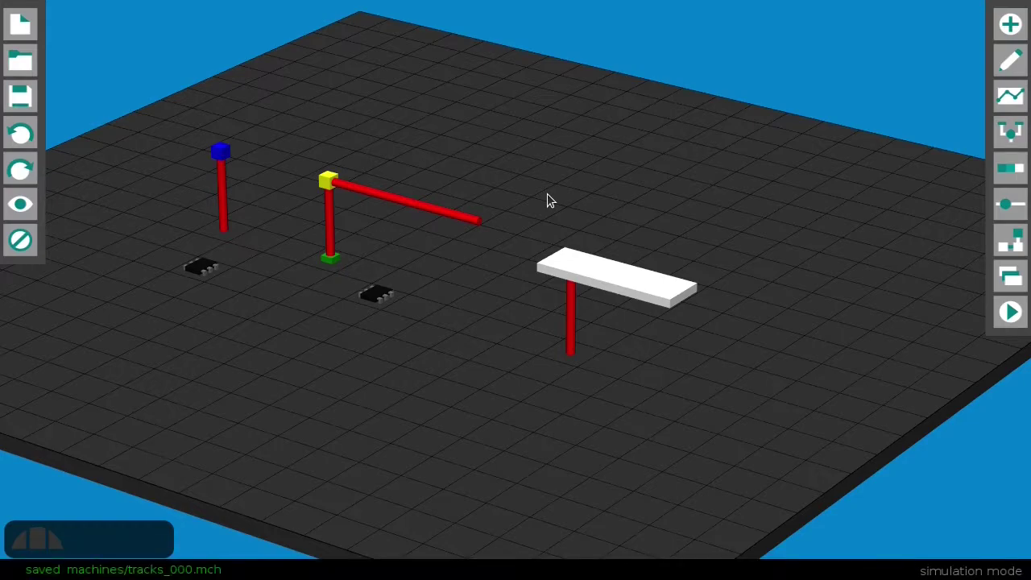
Save the machine and open the clock machine.
key("ctrl+s")
key("ctrl+o")
type("clock")
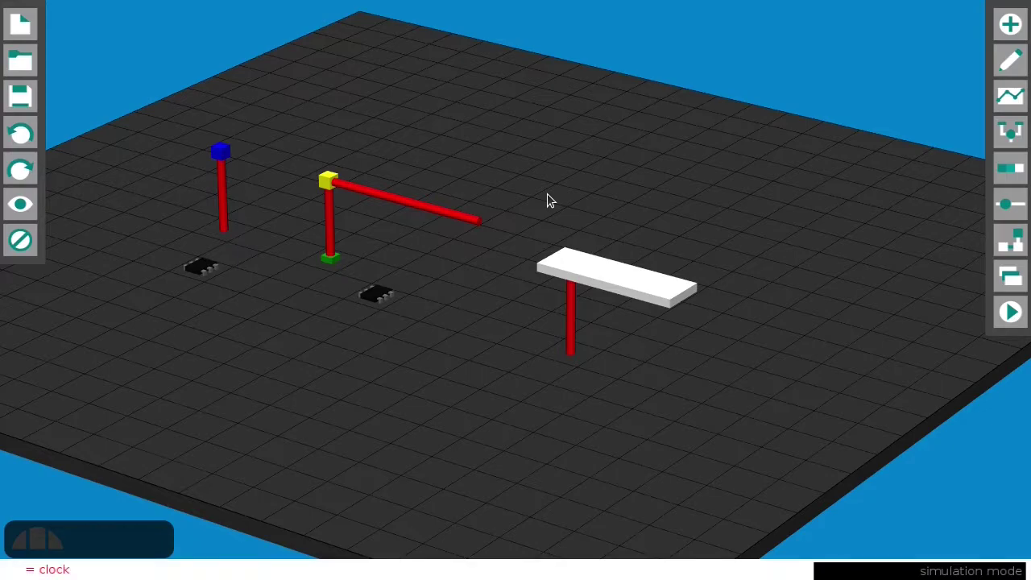
key("Return")
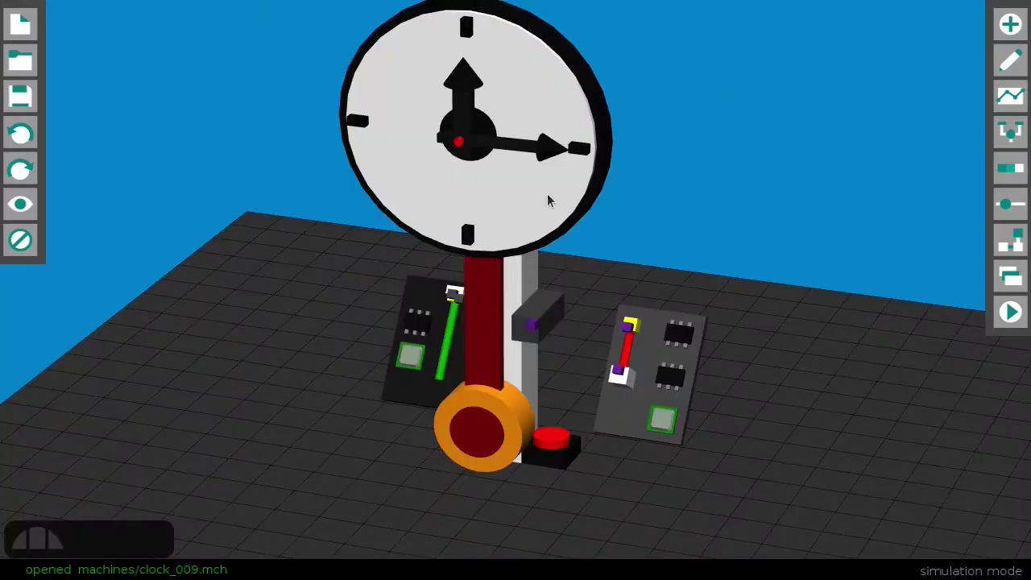
Open the tracks machine again in place of the clock.
key("ctrl+o")
type("tracks")
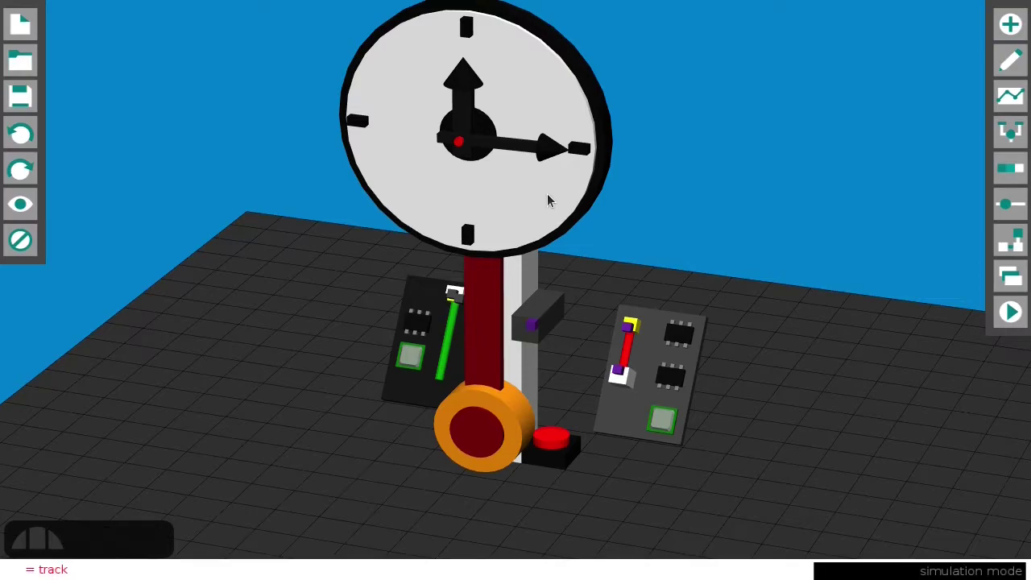
key("Return")
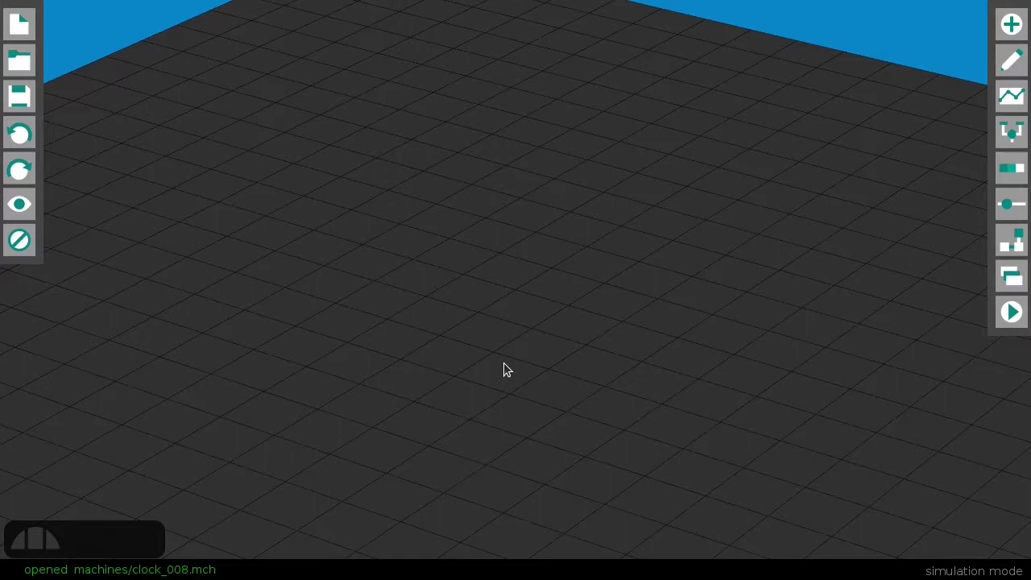
Add a button, a motherboard and a lamp in a row on the ground, with the lamp at 0.00, -1.00.
key("alt+a")
key("shift+b")
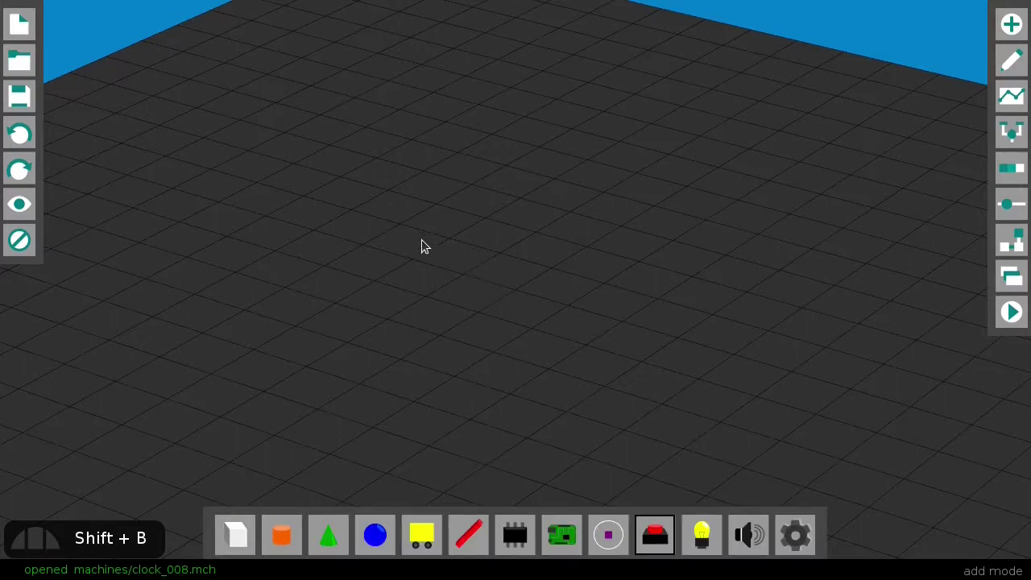
left_click(402, 218)
key("m")
left_click(491, 238)
key("l")
left_click(596, 266)
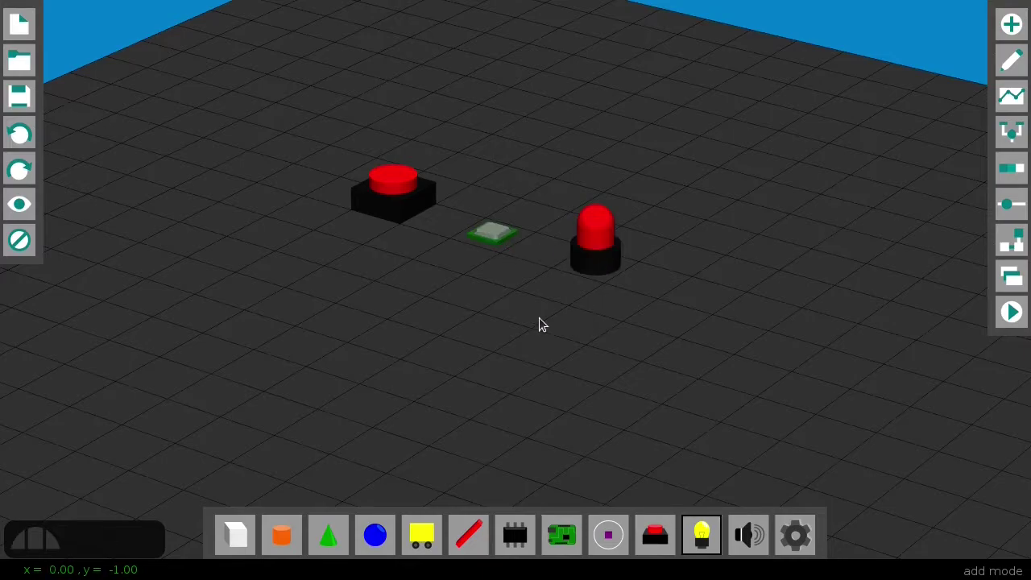
Color the lamp yellow.
key("alt+c")
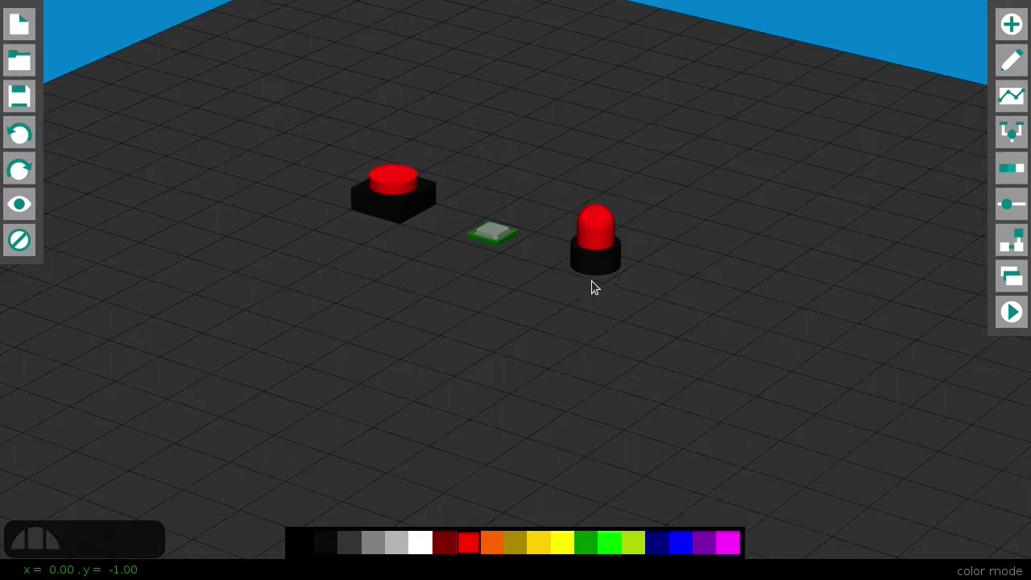
left_click(568, 547)
left_click(603, 266)
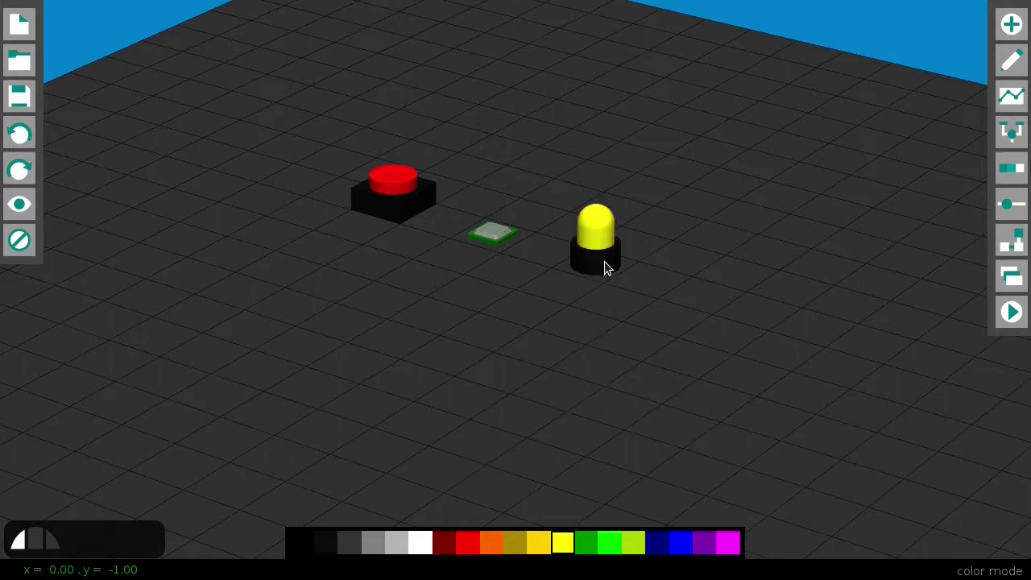
Add the button and the lamp as pins on the motherboard and space the two pins apart along its upper edge.
key("alt+m")
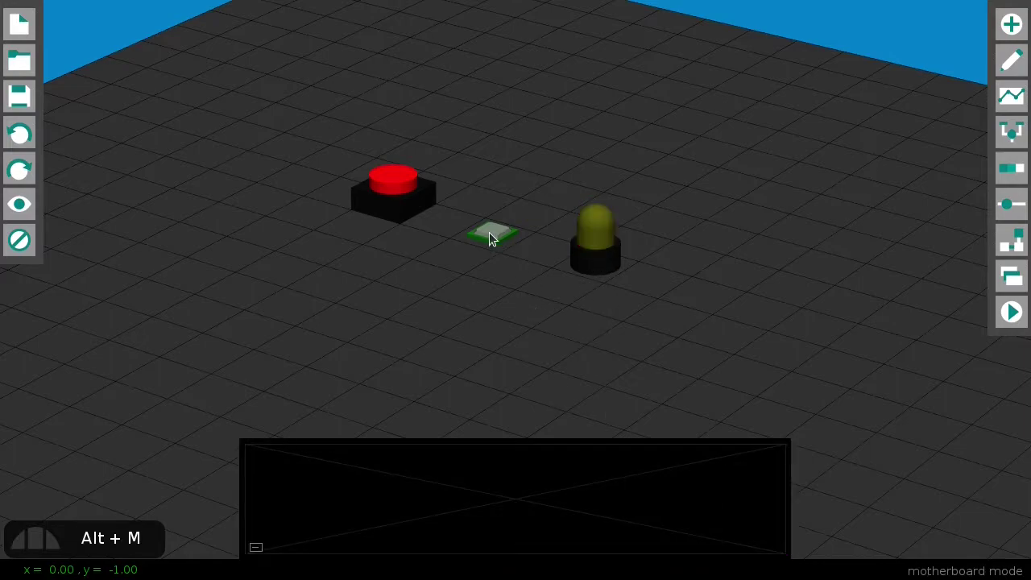
left_click(402, 208)
left_click(595, 270)
left_click_drag(313, 456, 382, 456)
left_click_drag(281, 449, 319, 449)
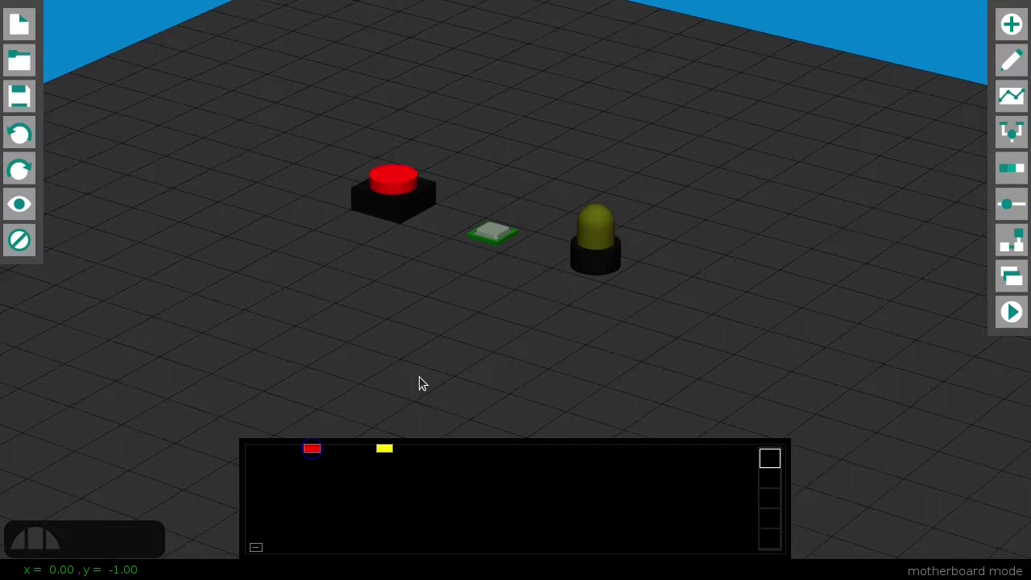
Set the lamp's value property to 1 and back to 0.
key("alt+p")
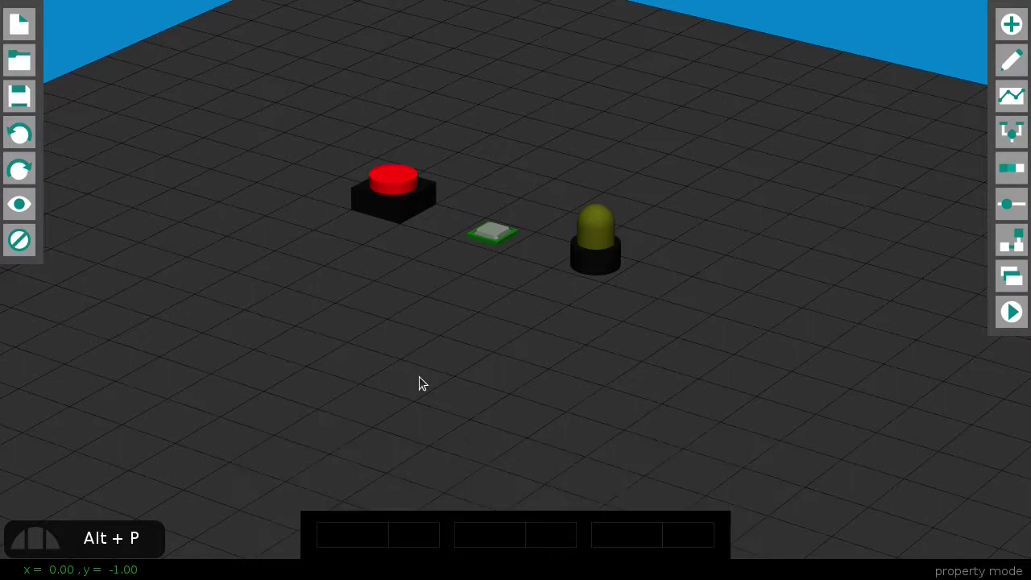
left_click(595, 266)
left_click(424, 542)
type("1")
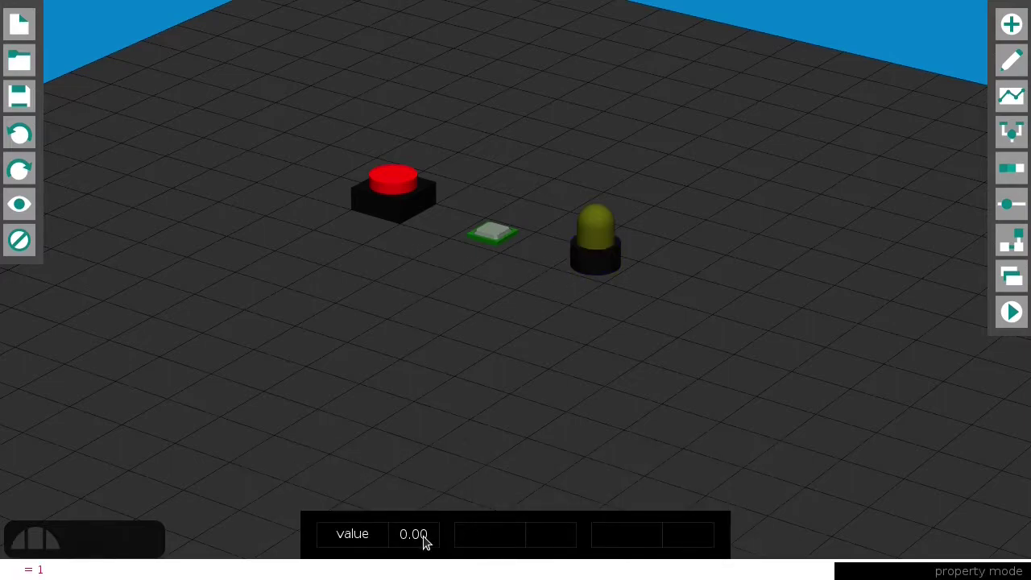
key("Return")
left_click(424, 541)
type("0")
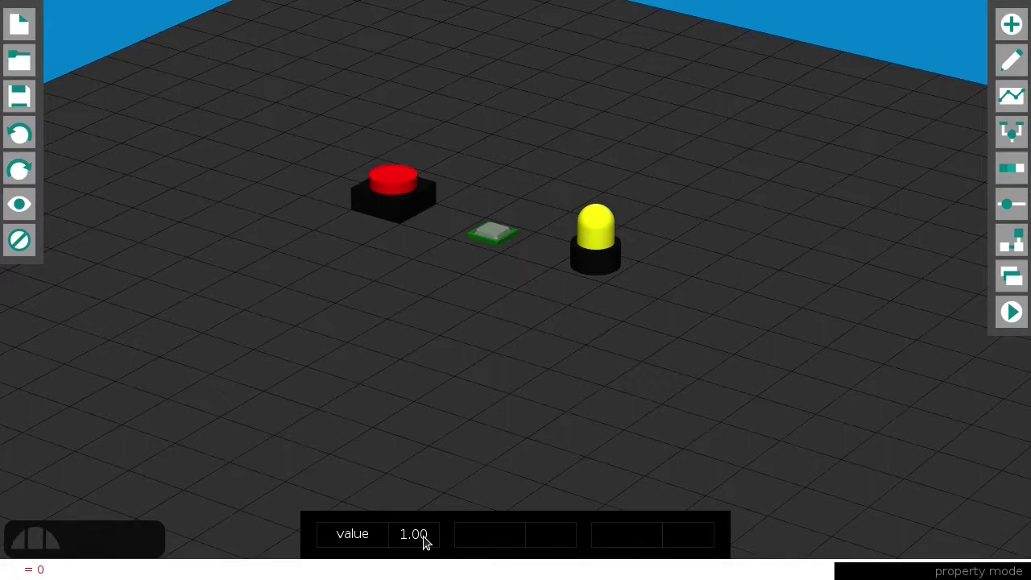
key("Return")
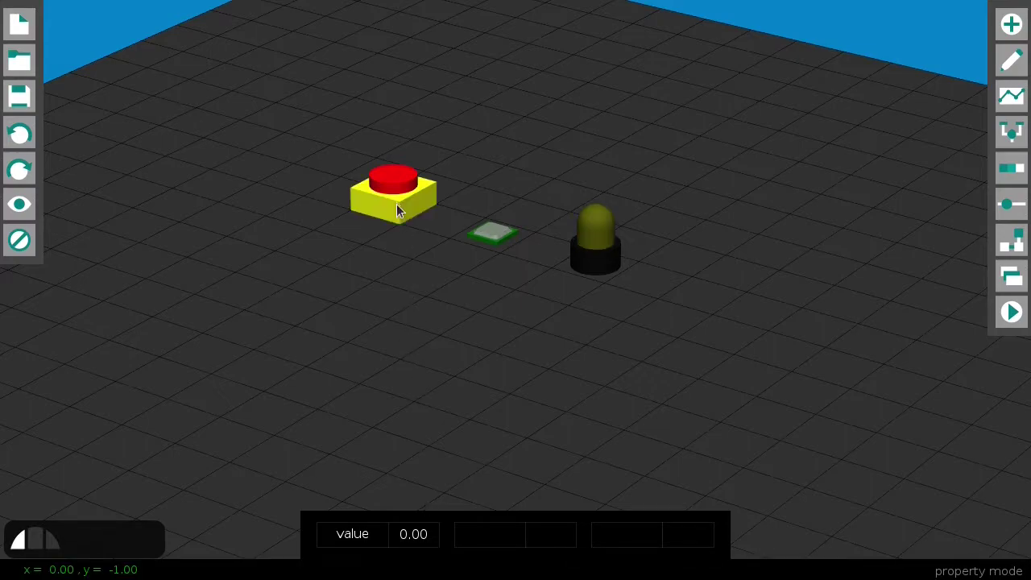
Set the button's value property to 1 and back to 0.
left_click(414, 542)
type("1")
key("Return")
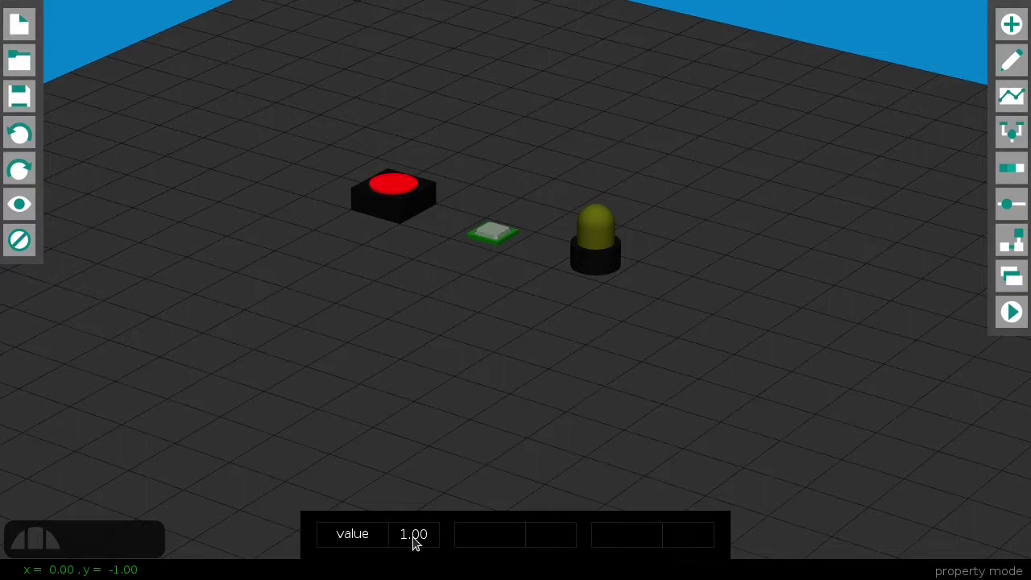
left_click(414, 541)
type("0")
key("Return")
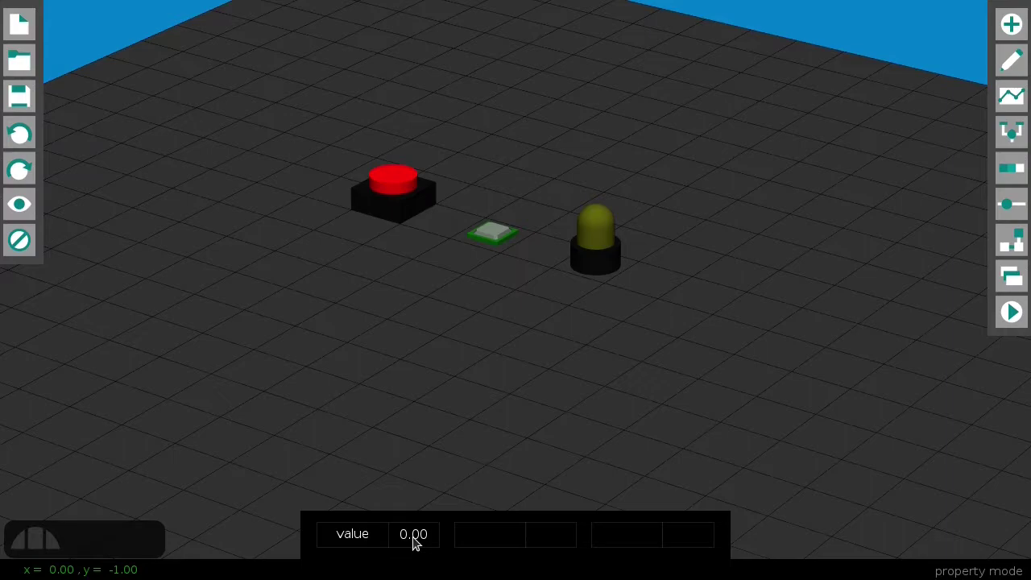
Connect the button's pin directly to the lamp's pin in the motherboard.
key("alt+m")
left_click(256, 548)
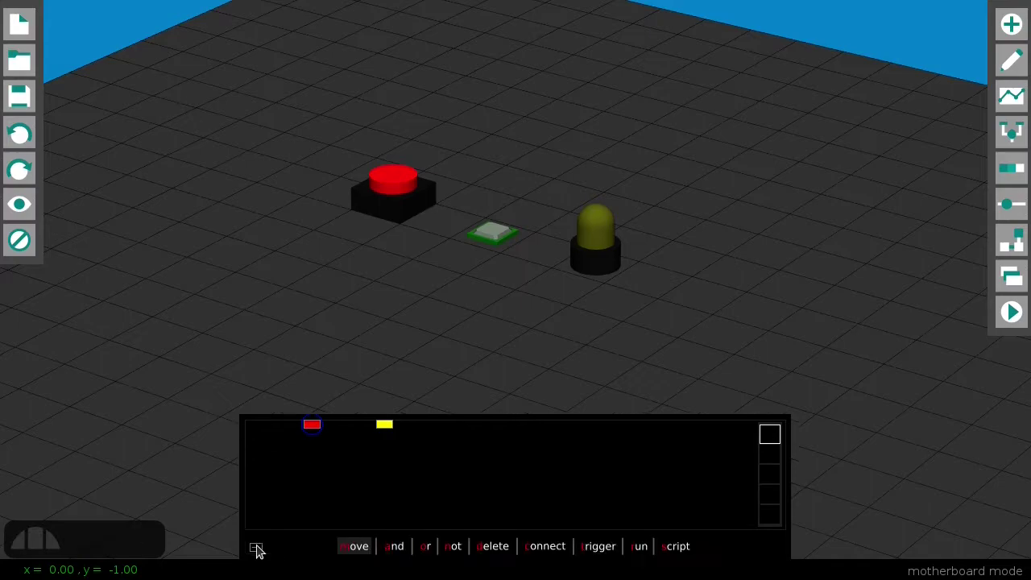
left_click(533, 547)
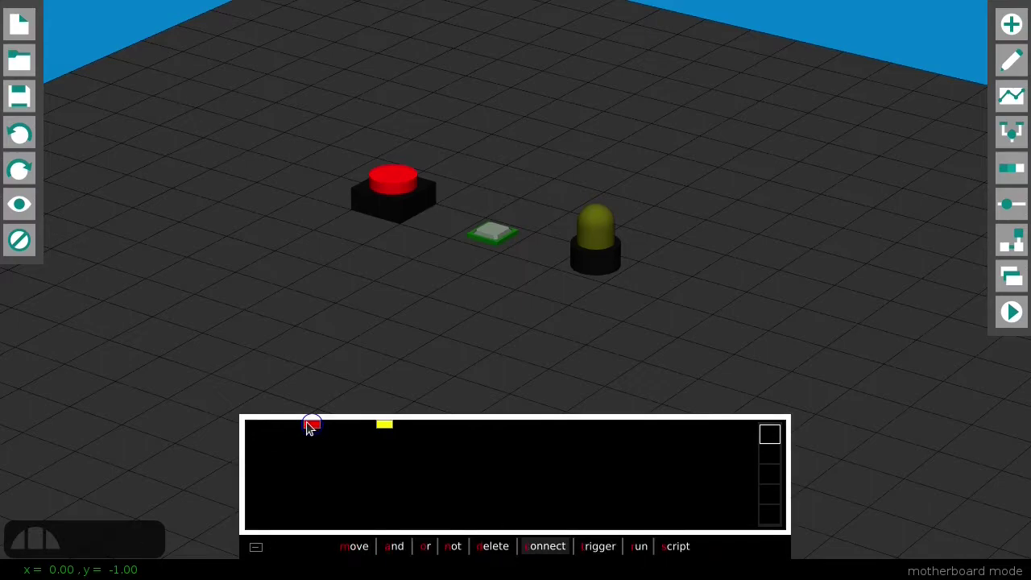
left_click(383, 430)
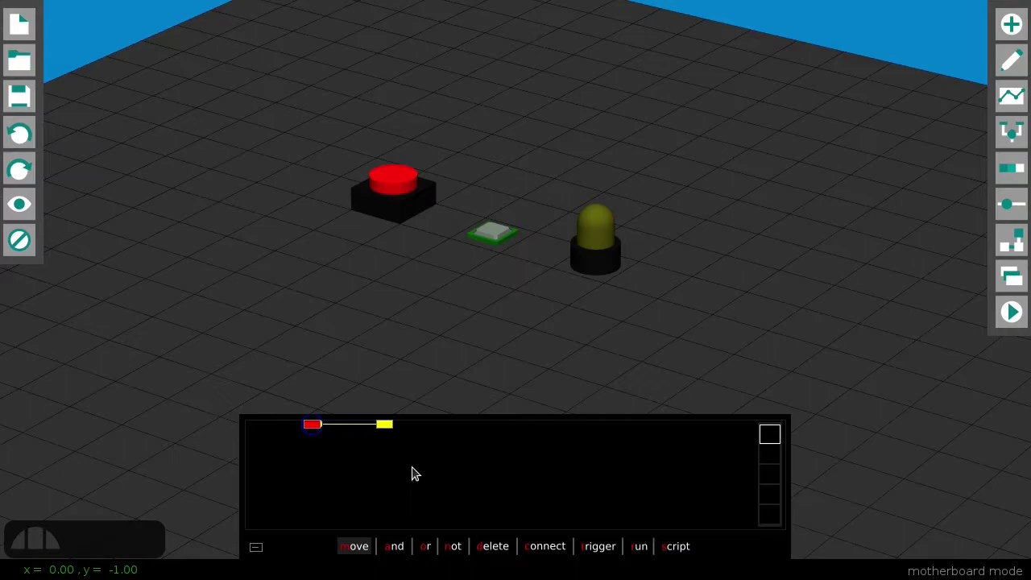
Test the button several times in simulation mode to switch the lamp.
key("alt+s")
left_click(396, 198)
left_click(398, 199)
left_click(397, 198)
left_click(398, 198)
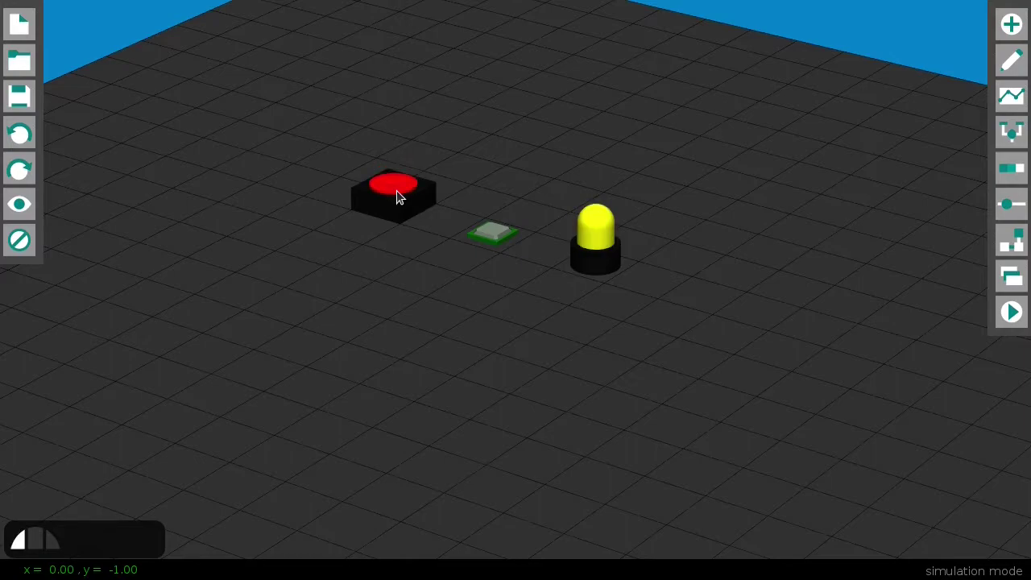
Add a vertical track at 1.50, -1.00 and a block on top of it, stretched into a long flat plank.
key("alt+a")
key("c")
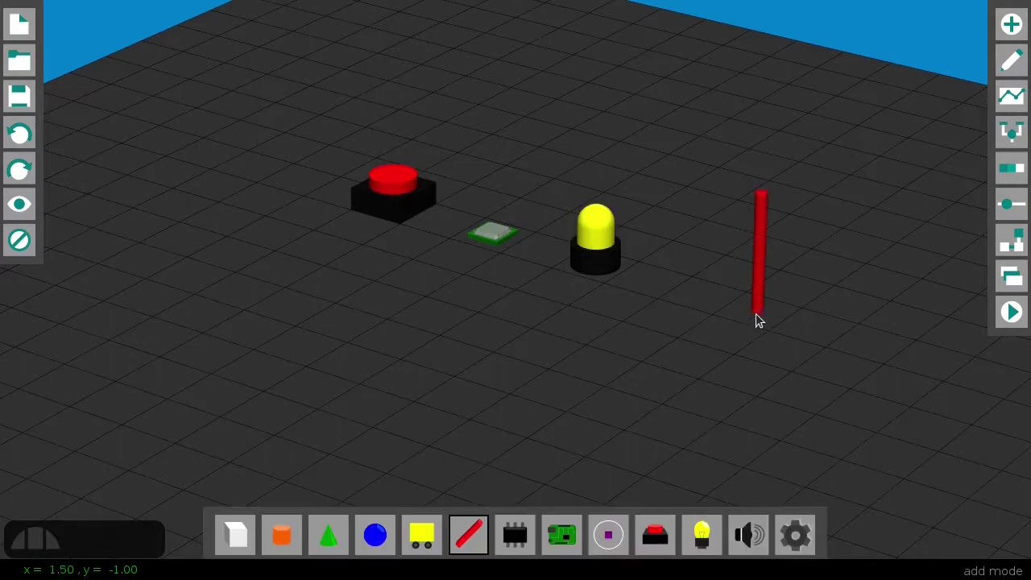
key("b")
key("s")
key("alt+g")
Add a chip at 1.50, 0.00, include the track in its graph and run it.
key("alt+a")
key("g")
key("alt+g")
key("r")
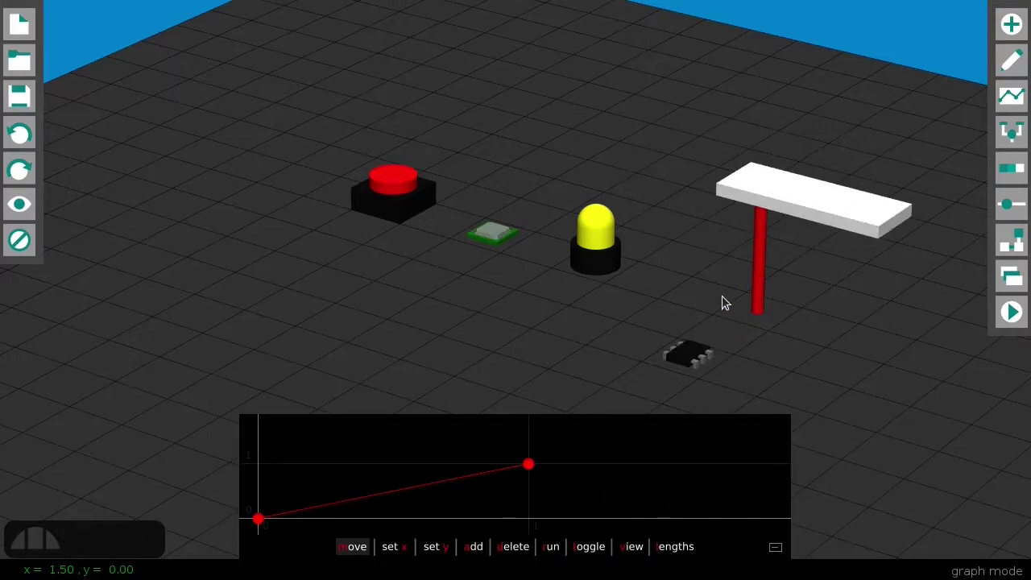
Add the chip as a pin on the motherboard and place it beyond the lamp's pin.
key("alt+m")
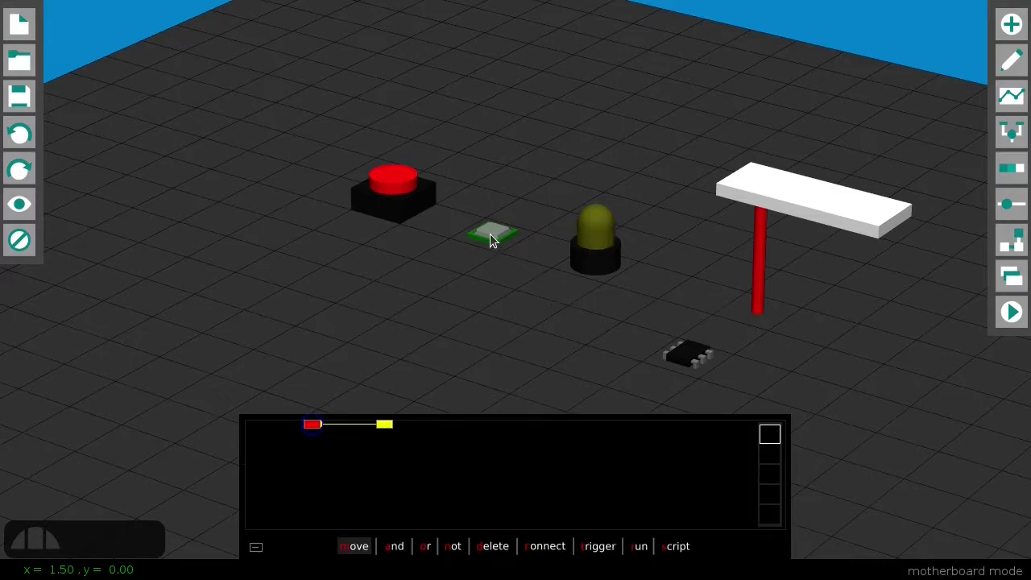
left_click(690, 359)
left_click_drag(271, 425, 458, 429)
Wire the button's pin to the chip's pin through two corner nodes below the lamp's pin and test the button in simulation.
key("c")
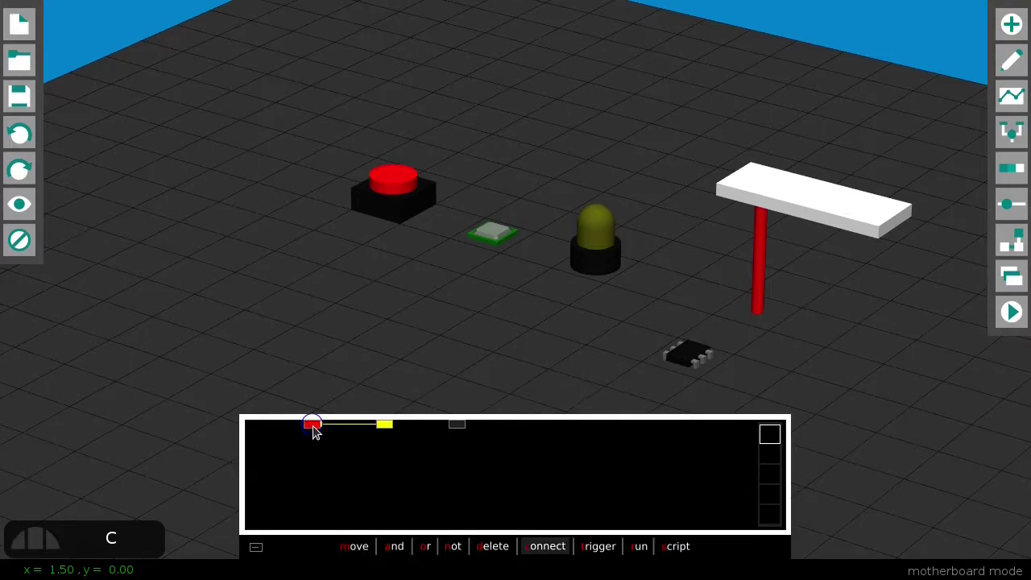
left_click(315, 472)
left_click(465, 471)
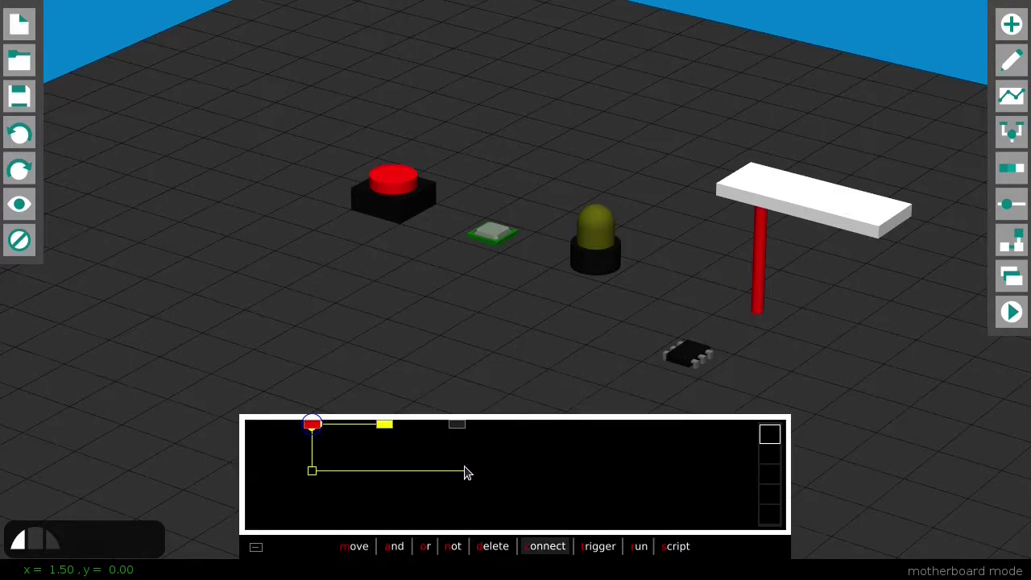
left_click(460, 429)
left_click(465, 473)
left_click_drag(462, 477, 456, 476)
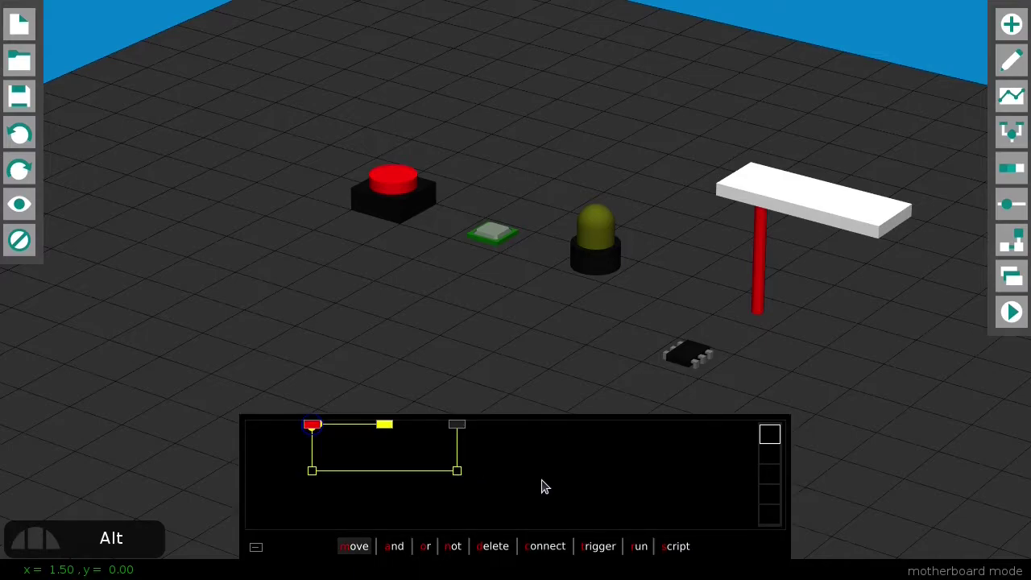
key("alt+s")
left_click(392, 194)
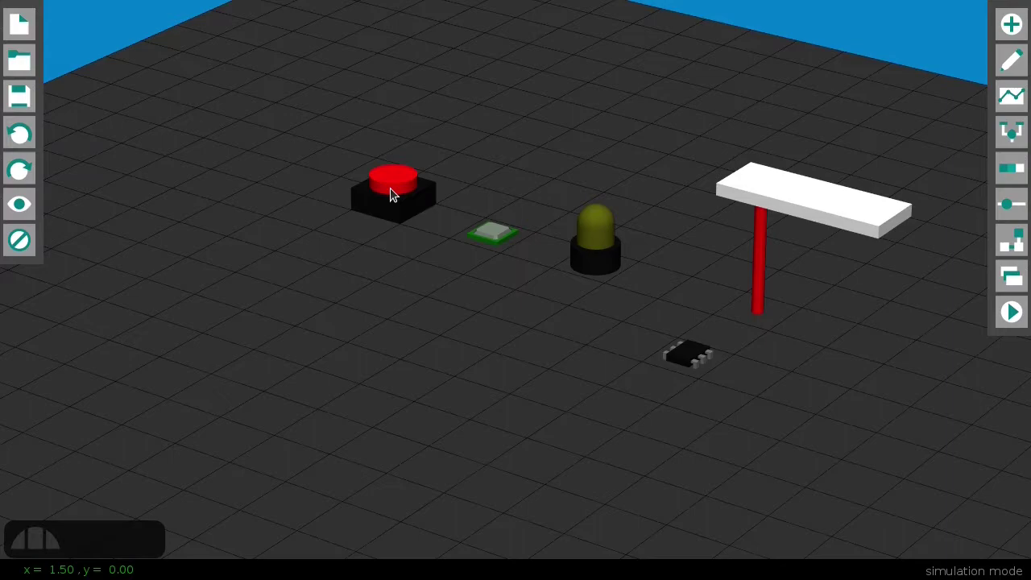
Start a new machine and add a block at 1.00, -0.50.
key("ctrl+n")
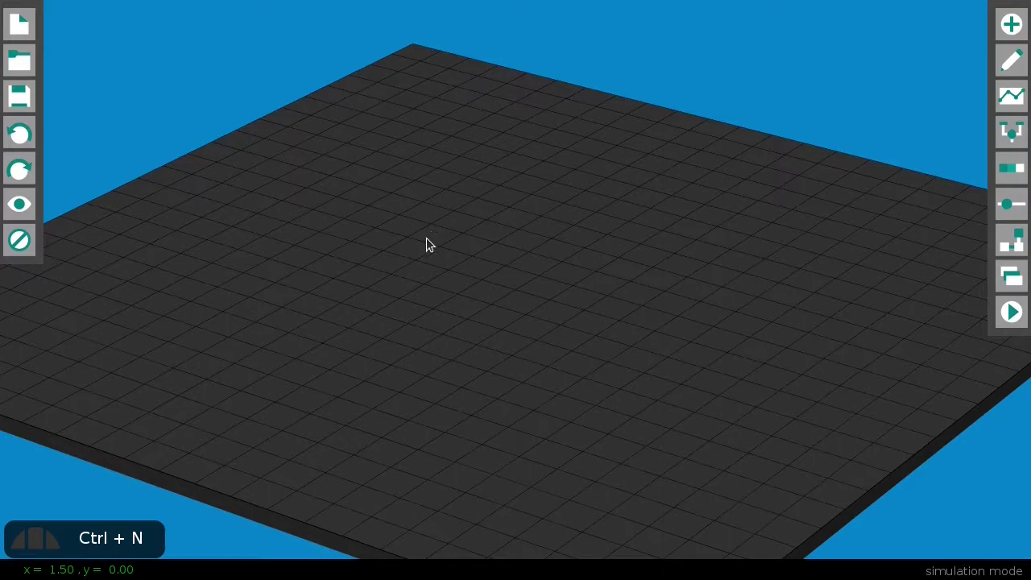
scroll(491, 336, "up", 3)
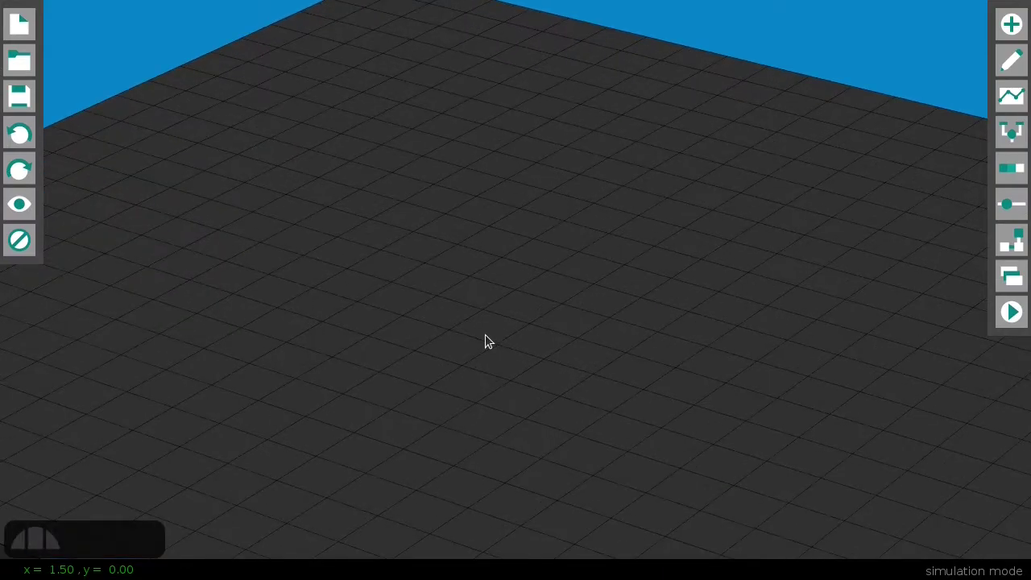
key("alt+a")
key("b")
left_click(647, 323)
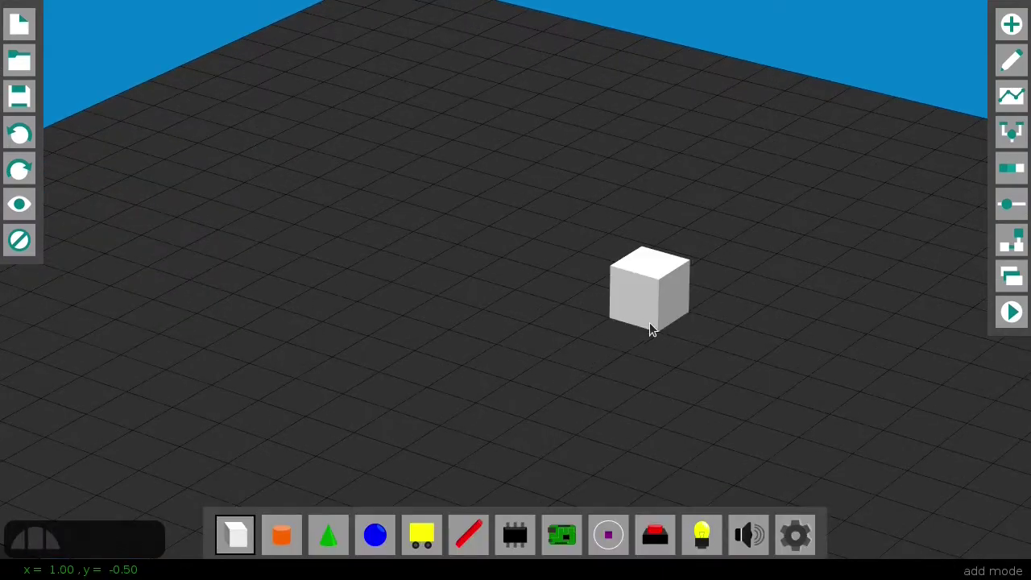
Stretch the block upward into a column with a side of 1.70.
key("alt+e")
key("5")
left_click_drag(649, 273, 660, 121)
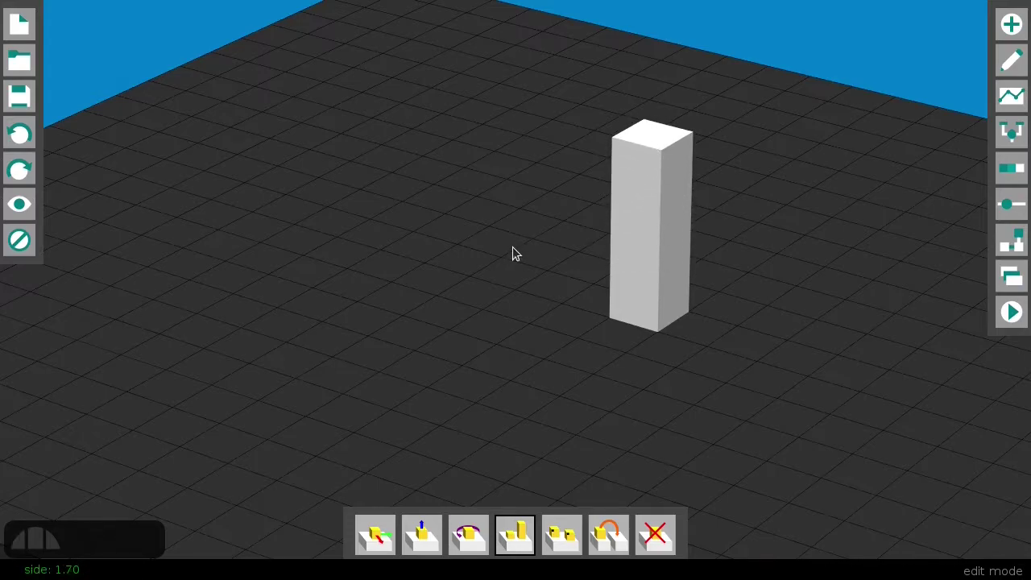
Add a horizontal track on the column's side face at 0.50, 0.00 and put a wagon on it.
key("alt+a")
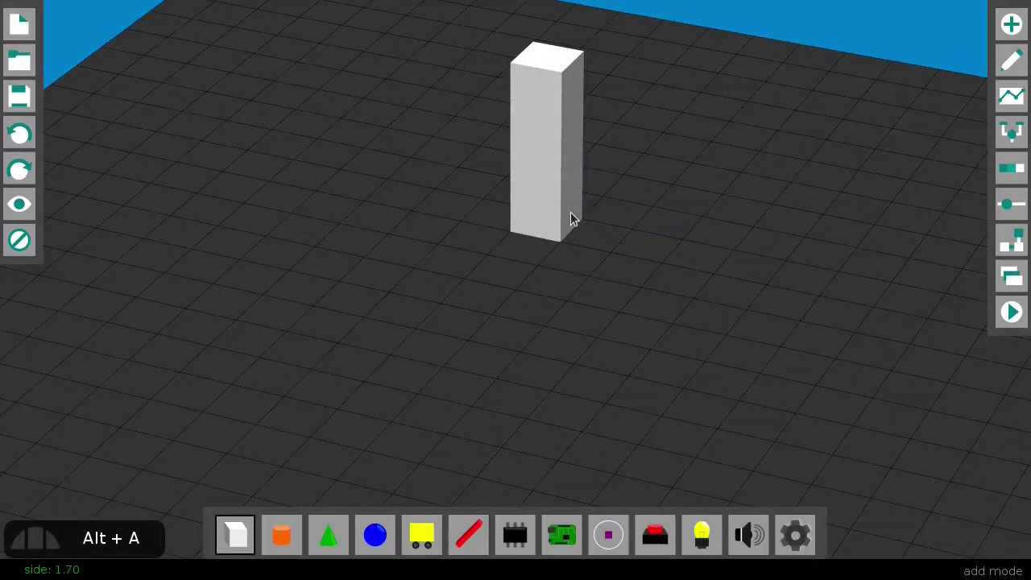
key("l")
left_click(531, 102)
middle_click_drag(600, 170, 506, 179)
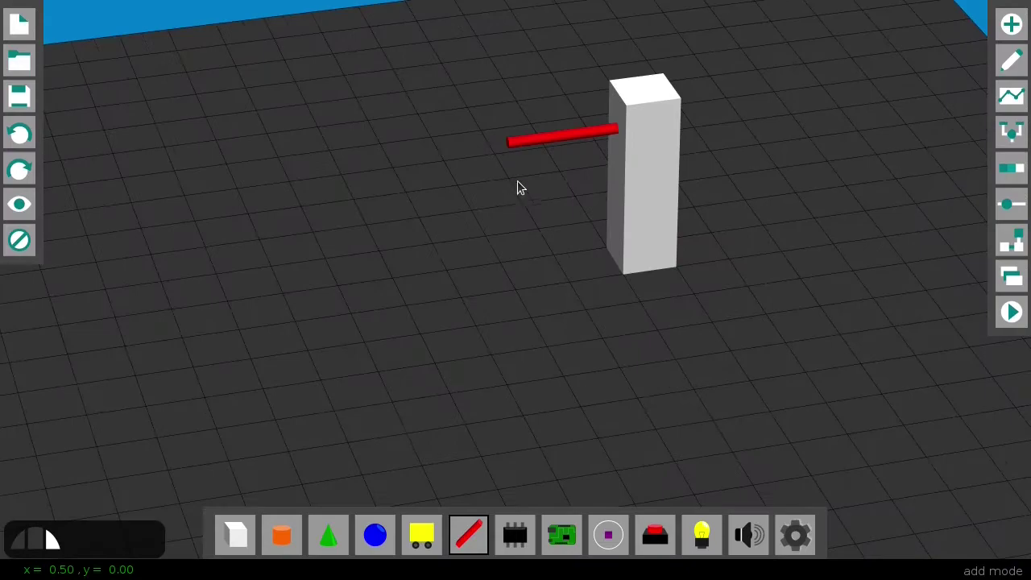
key("w")
left_click(603, 133)
Add a chip on the column's adjacent vertical face at 0.25, 0.00.
middle_click_drag(589, 214, 565, 219)
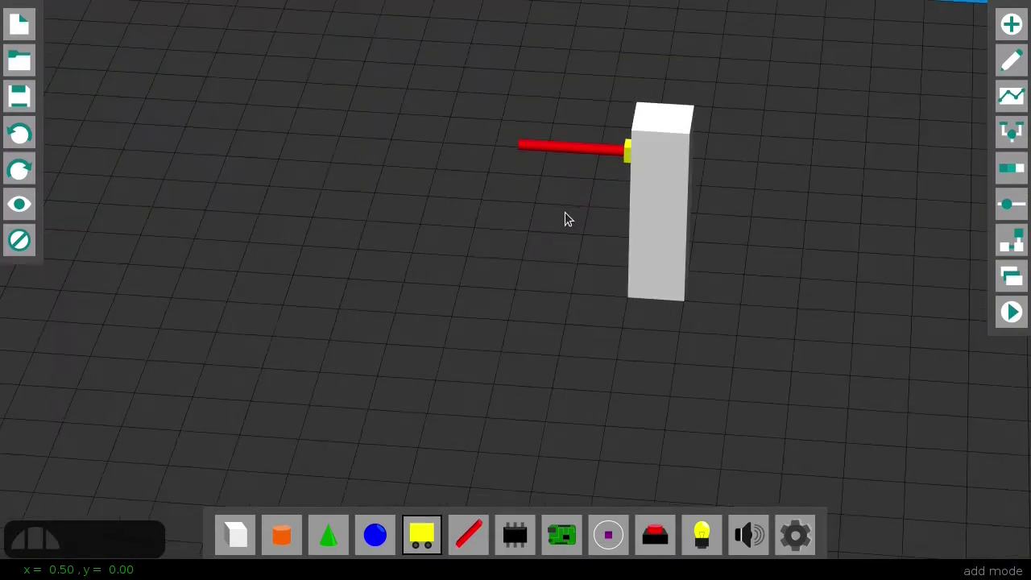
key("g")
left_click(660, 208)
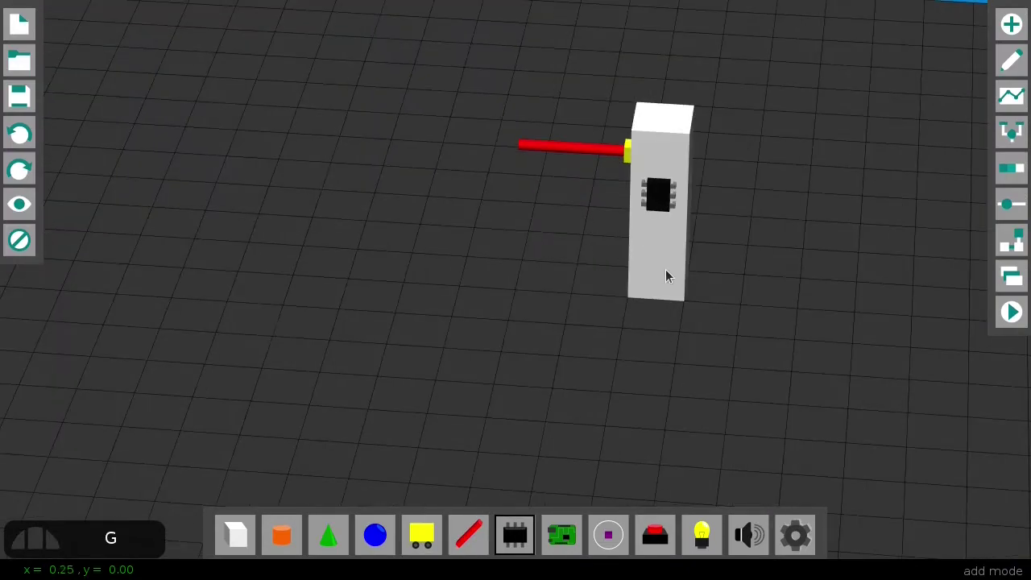
Link the wagon to the chip, reshape its graph to fall from 1.00 at x 0 to 0.00 at x 1, and run it.
key("alt+g")
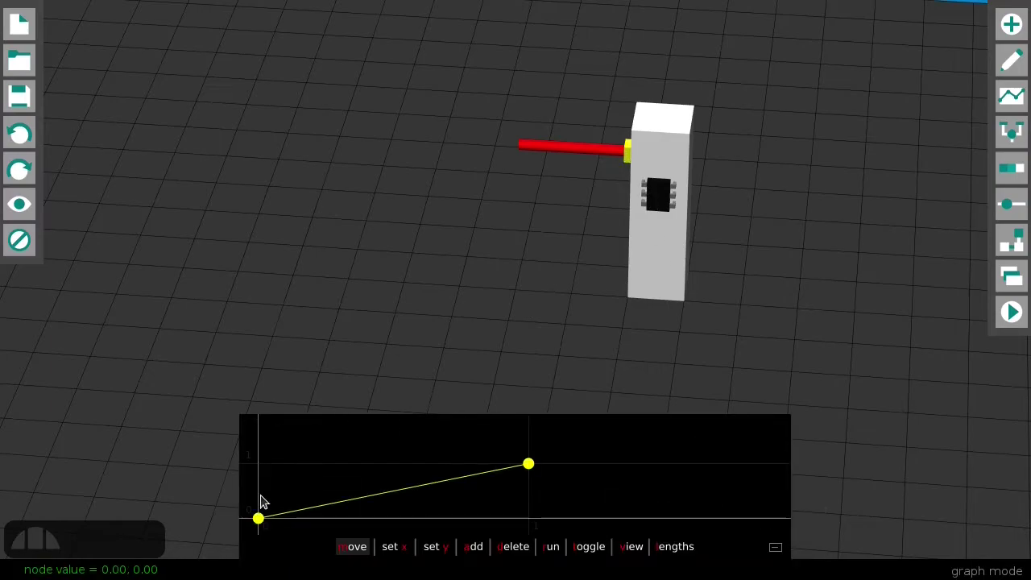
left_click_drag(261, 499, 261, 475, "shift")
left_click_drag(529, 465, 532, 518, "shift")
key("r")
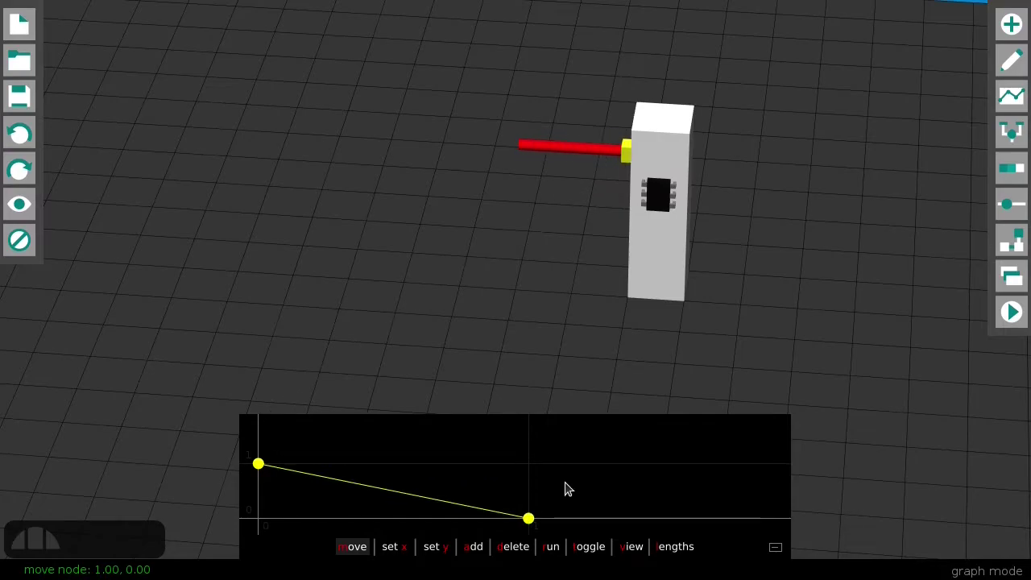
right_click_drag(567, 489, 596, 480)
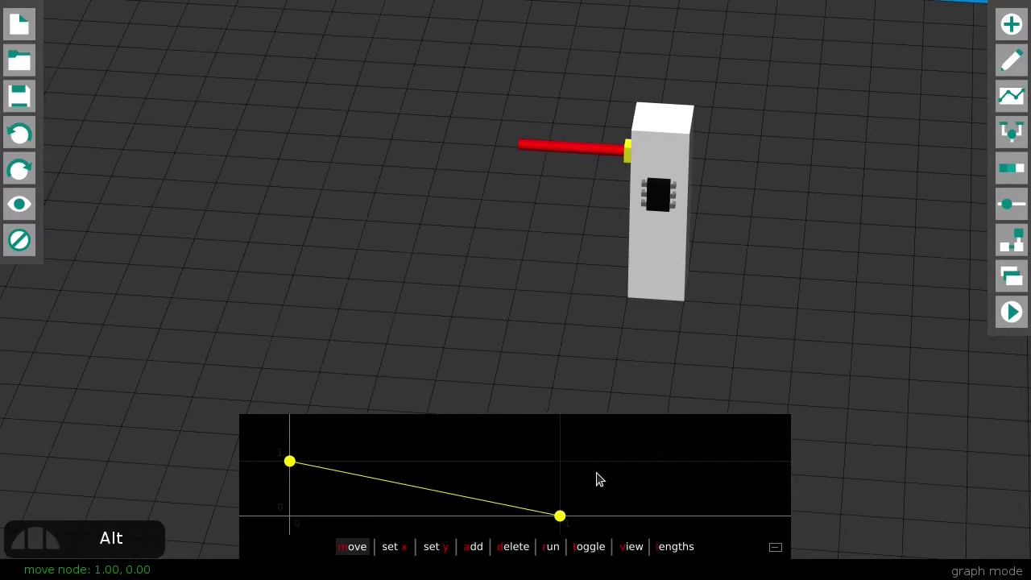
Slide the wagon to about the middle of the track and attach a block to it at 0.00, 0.00.
key("alt+s")
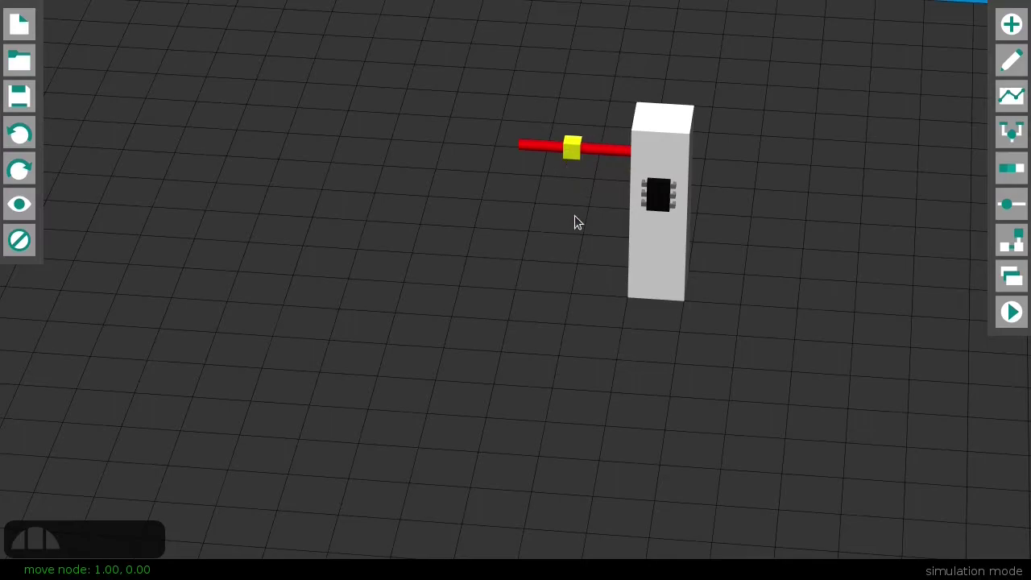
key("alt+a")
key("b")
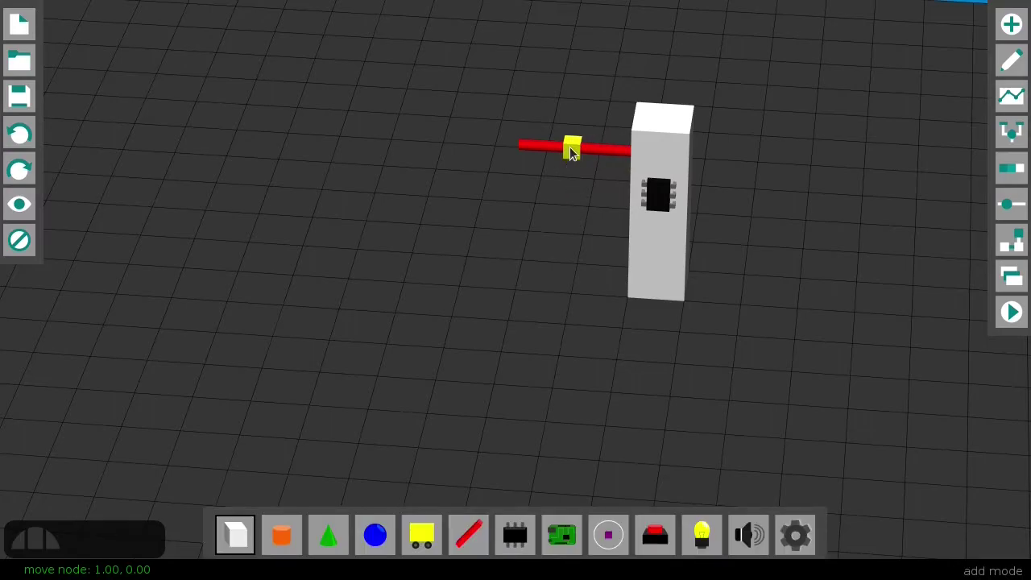
left_click(571, 151)
Scale the block on the wagon into a thin upright gate panel reaching close to the ground, with a final side of 1.30.
key("alt+e")
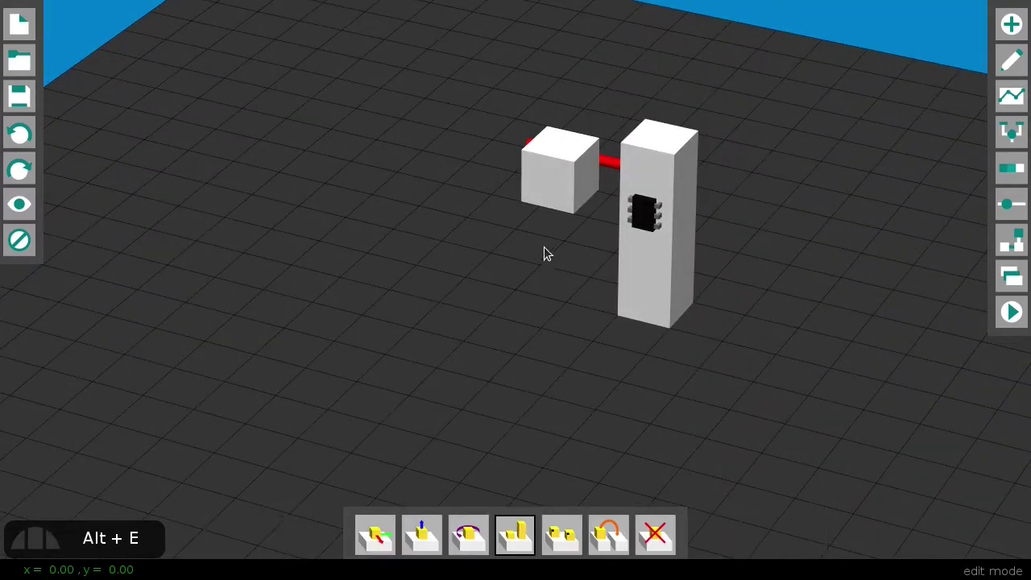
left_click_drag(560, 183, 581, 179)
mouse_move(582, 175)
right_mouse_down()
mouse_move(624, 119)
mouse_move(613, 164)
mouse_move(585, 157)
right_mouse_up()
left_click_drag(585, 161, 582, 163)
right_click_drag(583, 163, 525, 216)
left_click_drag(525, 216, 520, 331)
right_click_drag(520, 330, 505, 230)
left_click_drag(505, 231, 475, 242)
right_click_drag(659, 237, 573, 264)
mouse_move(574, 272)
left_mouse_down()
mouse_move(594, 276)
mouse_move(575, 275)
left_mouse_up()
right_click_drag(572, 275, 557, 219)
Reposition the gate panel on the wagon at 0.50, 0.20.
key("alt+s")
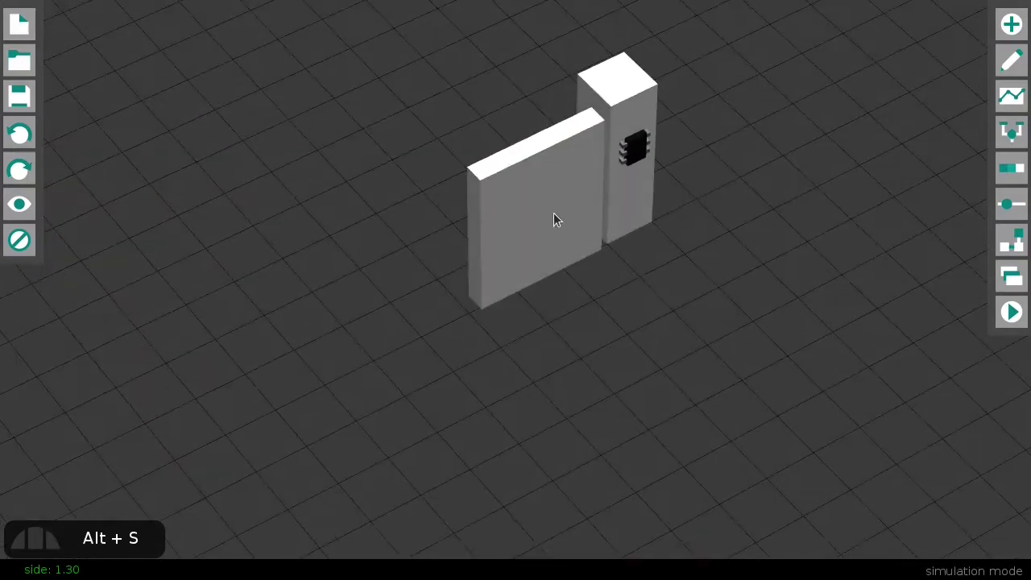
right_click_drag(404, 276, 756, 282)
key("alt+e")
left_click_drag(451, 156, 542, 247)
Add a second ground block near the track's free end and stretch it into a tall column with a side of 0.70.
key("alt+b")
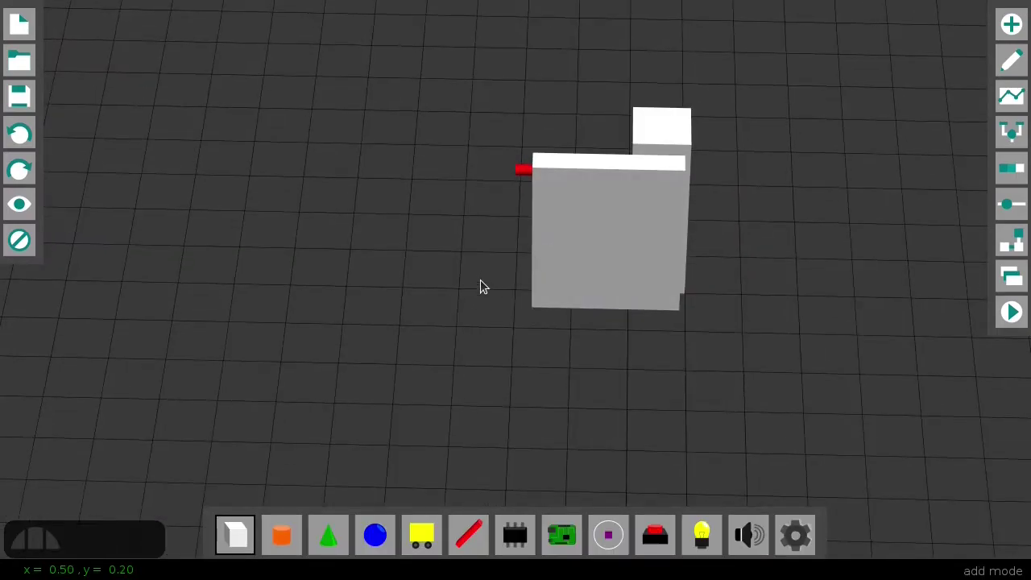
left_click(483, 275)
right_click_drag(484, 279, 534, 322)
key("alt+e")
left_click_drag(487, 268, 484, 147)
right_click_drag(486, 143, 556, 232)
left_click_drag(510, 268, 530, 276)
right_click_drag(530, 276, 261, 267)
key("alt+s")
right_click_drag(508, 265, 794, 285)
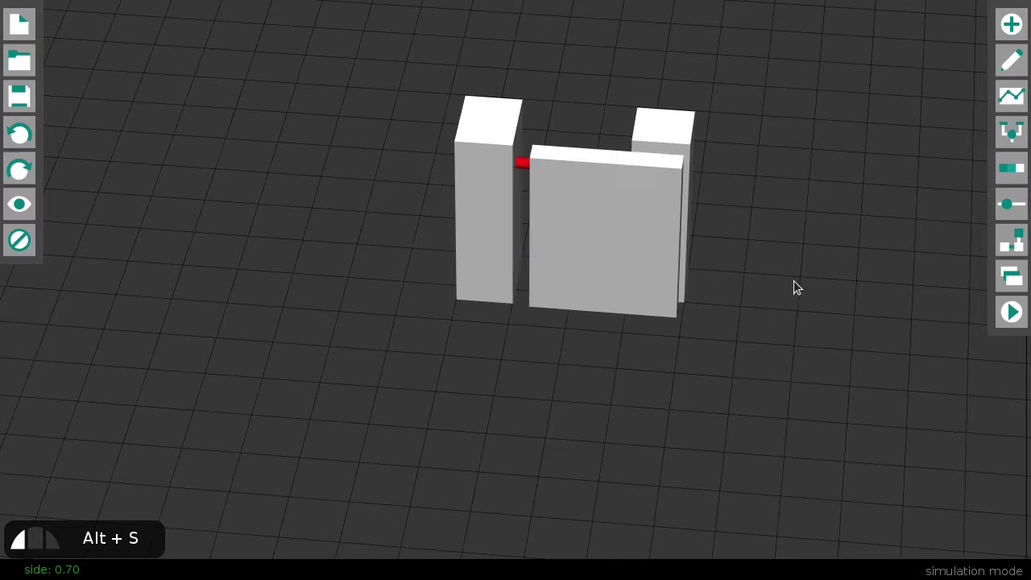
Slide the gate panel toward the track's free end and place the second column against its edge at -1.35, -0.45.
key("alt+e")
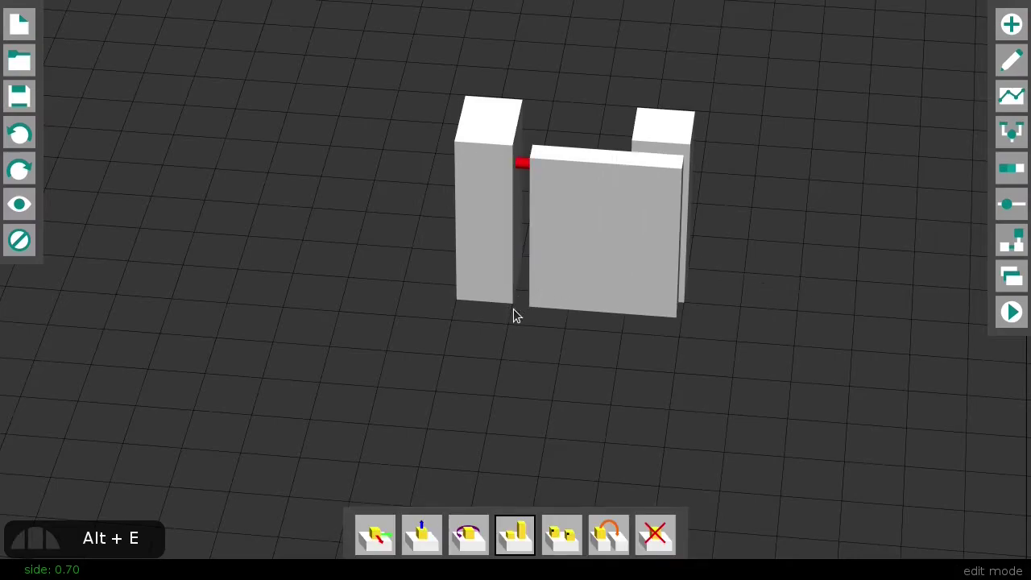
key("m")
left_click_drag(476, 286, 292, 257)
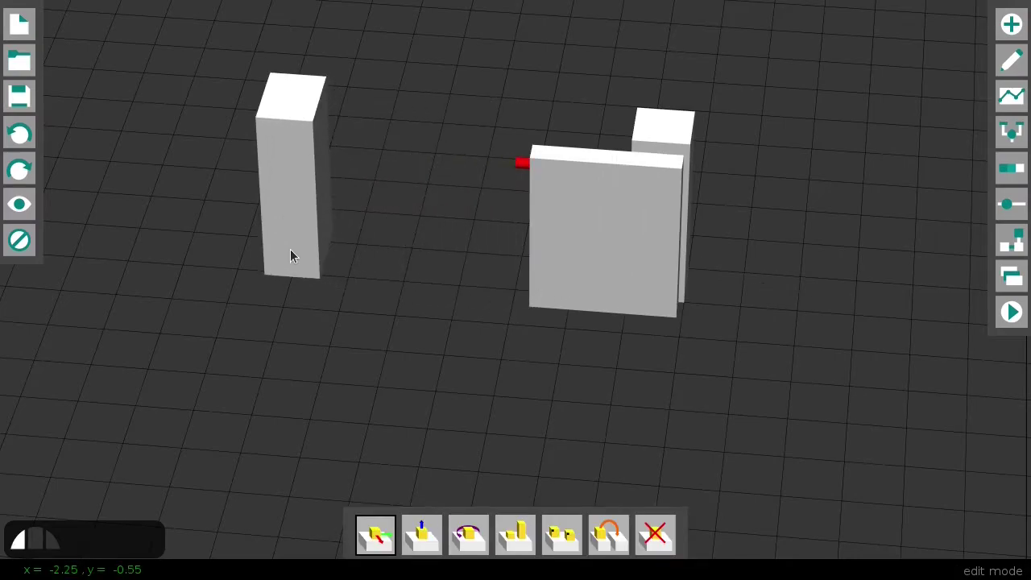
key("alt+s")
left_click_drag(632, 278, 364, 288)
key("alt+e")
key("m")
left_click_drag(290, 252, 398, 297)
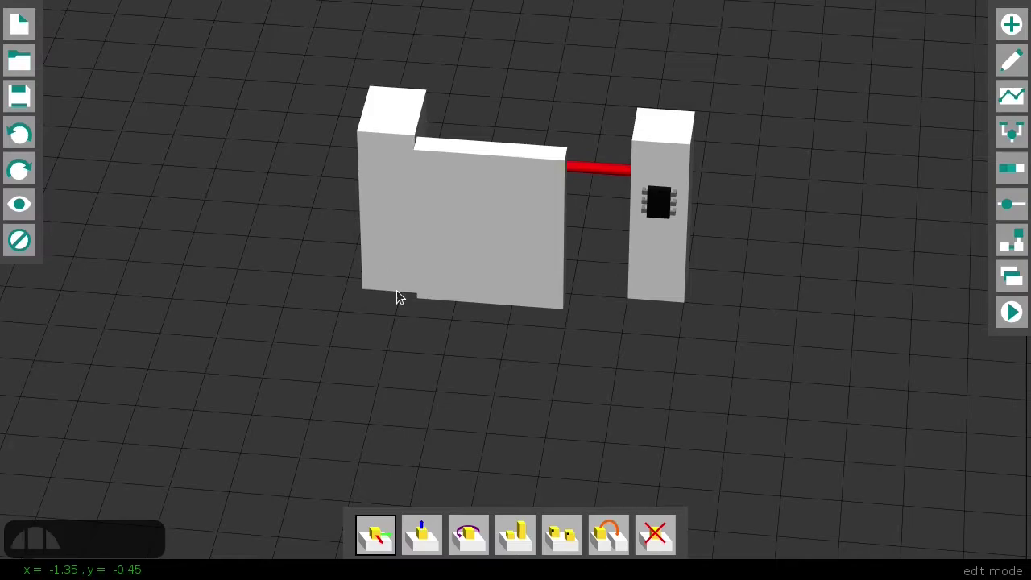
Color both columns black.
key("alt+c")
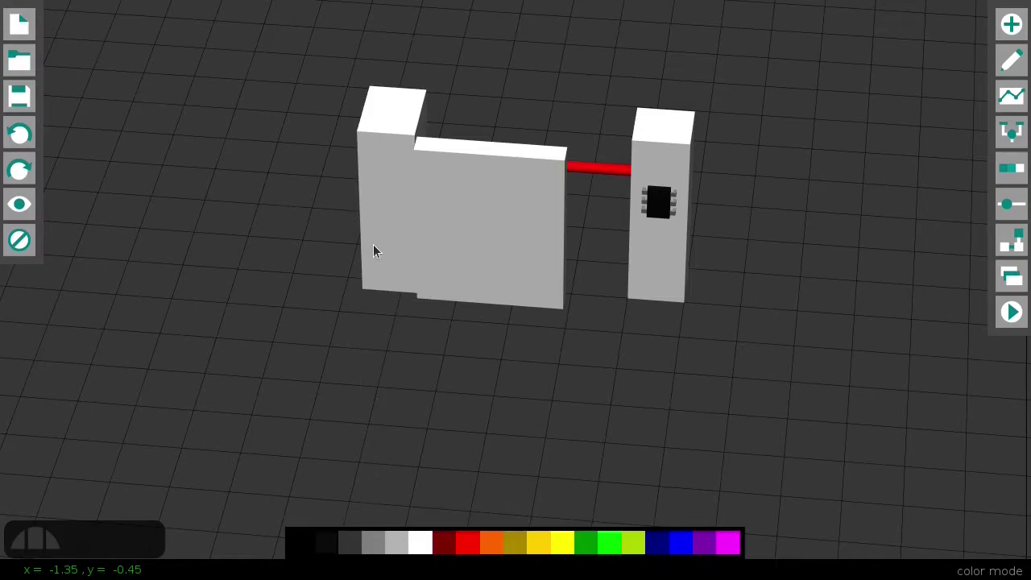
left_click(372, 244)
left_click(633, 265)
Widen the gate panel to a side of 1.90 so it spans the gap between the two columns.
mouse_move(633, 265)
right_mouse_down()
mouse_move(624, 288)
mouse_move(544, 289)
mouse_move(651, 266)
mouse_move(645, 279)
mouse_move(545, 284)
right_mouse_up()
key("alt+e")
key("s")
left_click_drag(571, 273, 610, 293)
right_click_drag(525, 301, 607, 303)
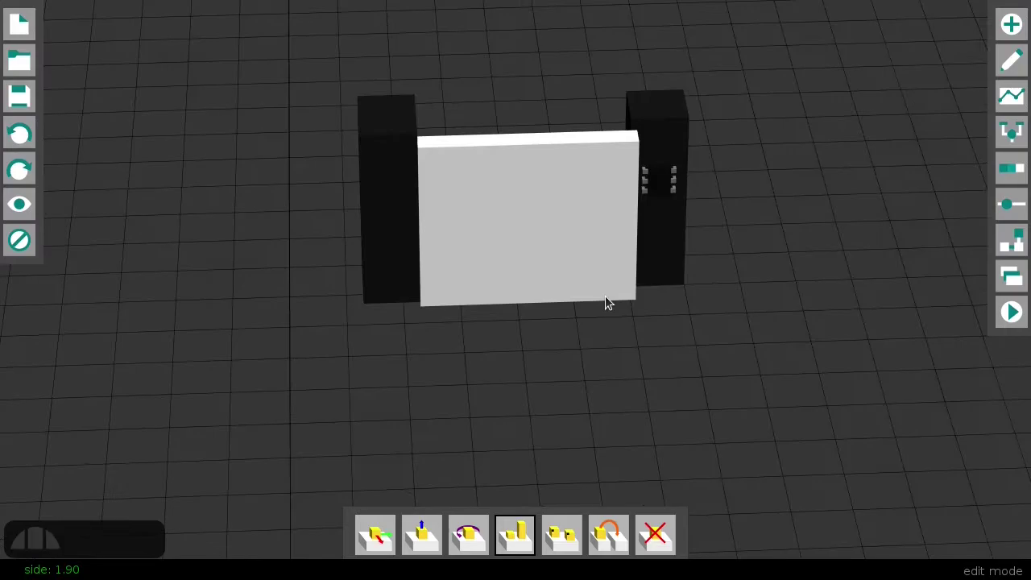
Simulate the machine and slide the gate panel open and closed by hand.
key("alt+s")
mouse_move(507, 246)
left_mouse_down()
mouse_move(792, 242)
mouse_move(380, 246)
mouse_move(865, 246)
left_mouse_up()
left_click_drag(531, 239, 386, 242)
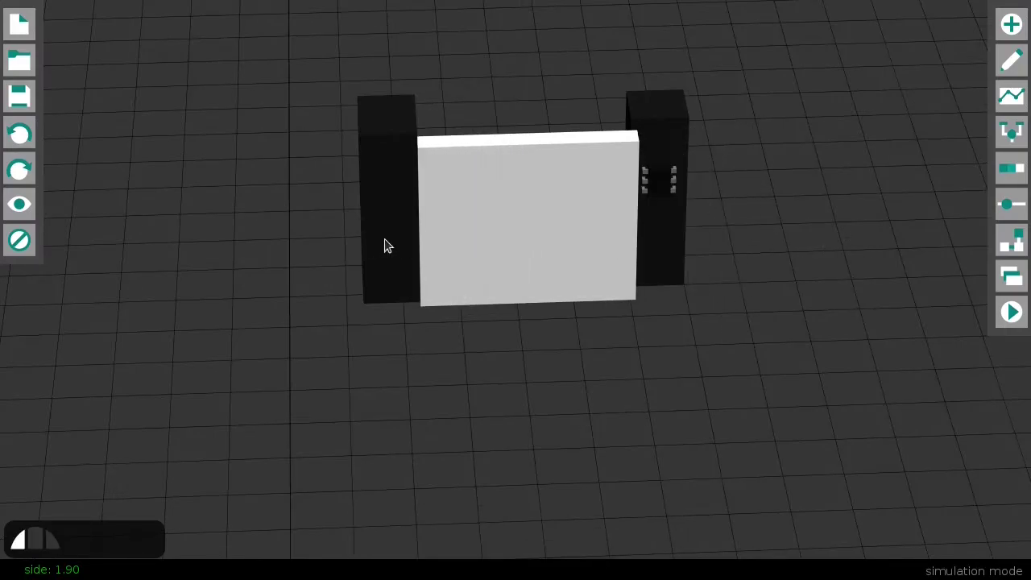
Add a motherboard below the chip at -0.25, 0.00 and a button on the ground at 1.50, 1.00.
right_click_drag(387, 242, 571, 322)
key("alt+a")
key("m")
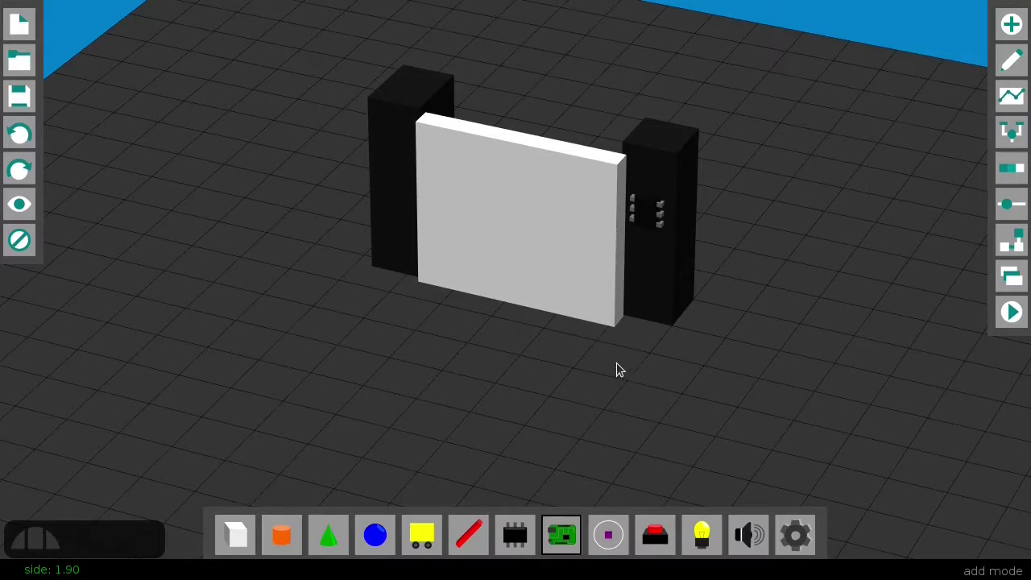
left_click(645, 284)
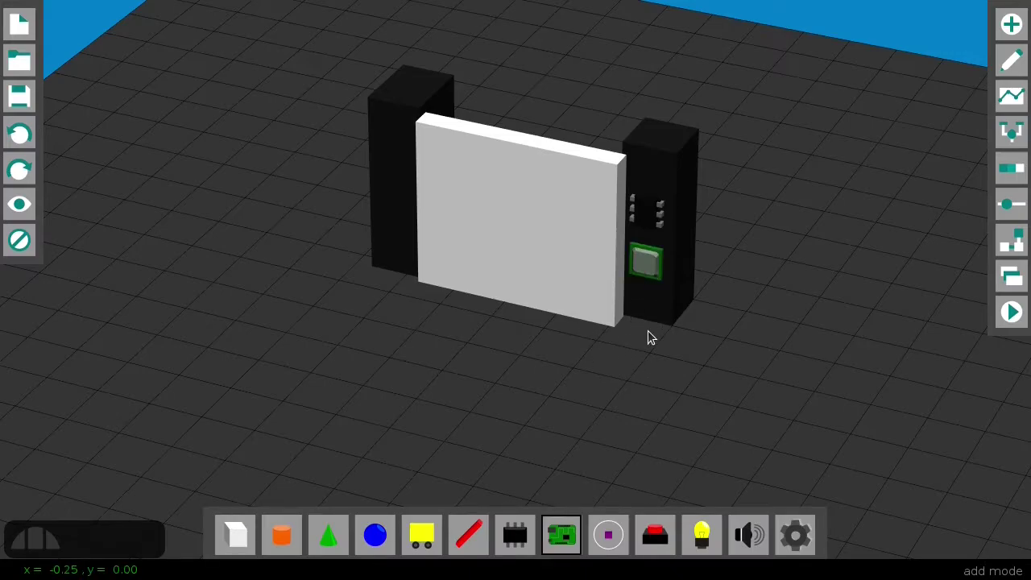
key("shift+b")
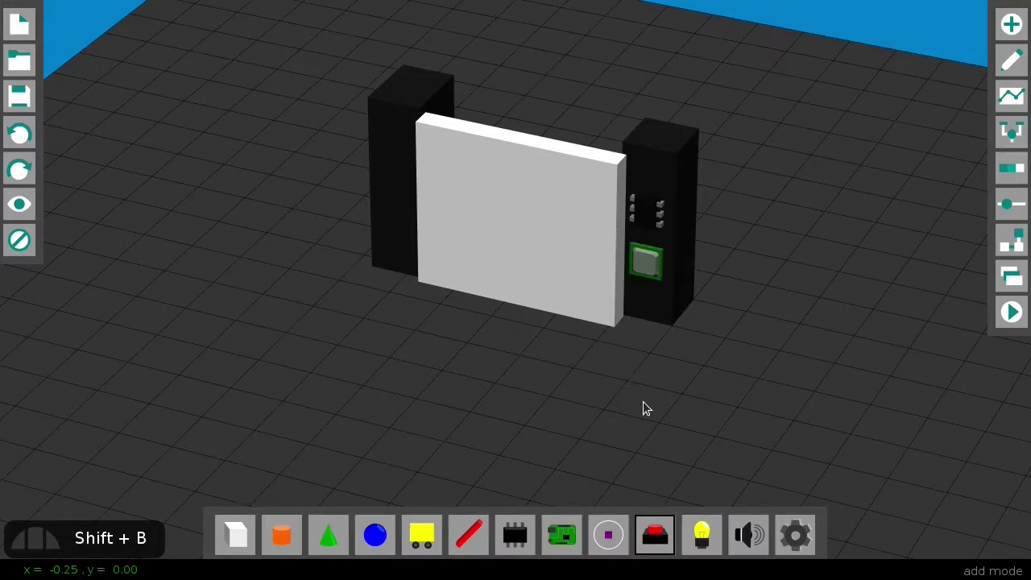
left_click(643, 411)
Add the button and the chip to the motherboard, space out their pins and connect the button to the chip.
key("alt+m")
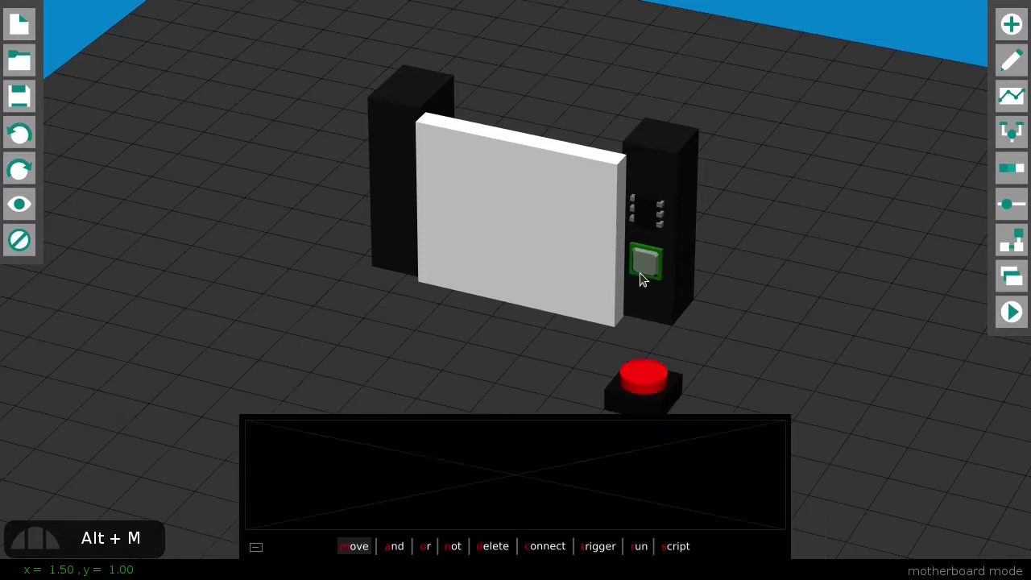
left_click(644, 394)
left_click(651, 213)
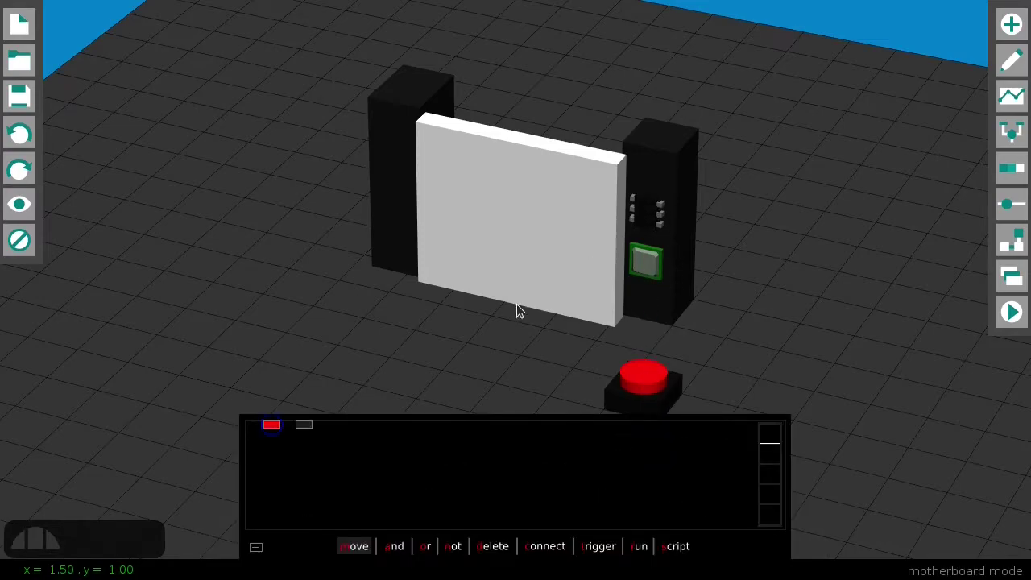
left_click_drag(310, 427, 385, 431)
left_click_drag(273, 427, 314, 431)
key("c")
left_click(315, 430)
left_click(383, 425)
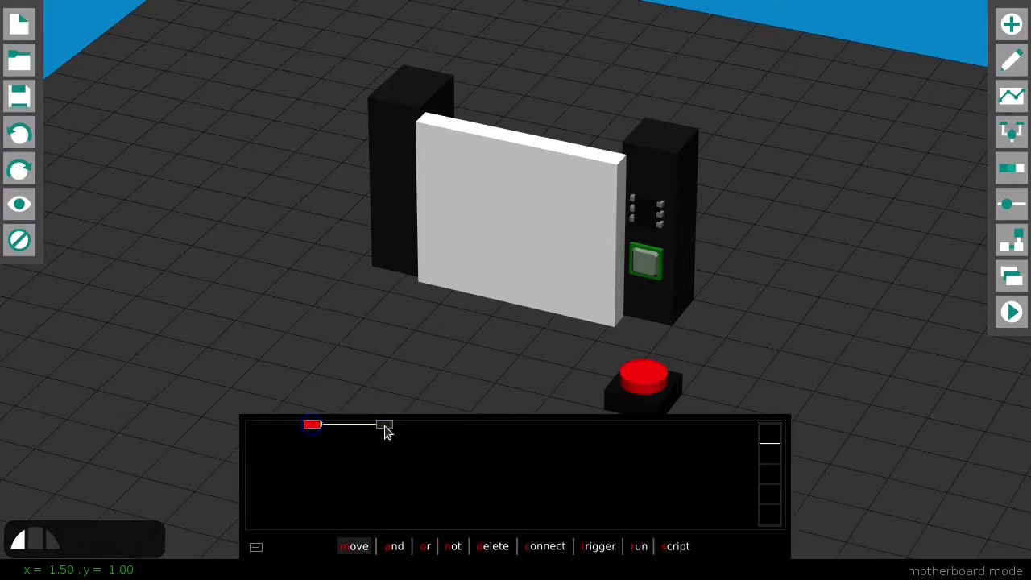
Simulate the machine and operate the red button twice to test the gate.
key("alt+s")
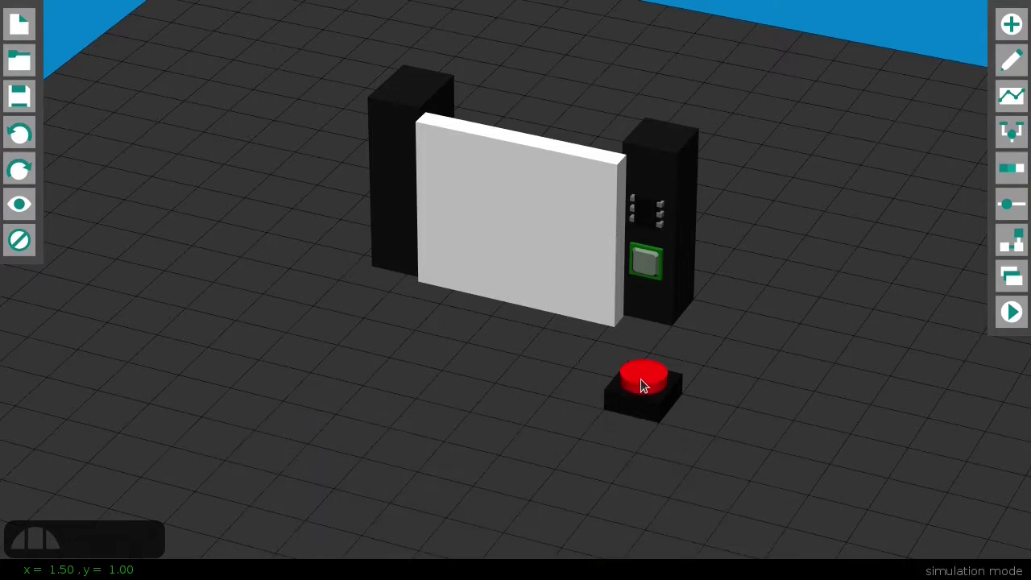
left_click(642, 382)
left_click(641, 380)
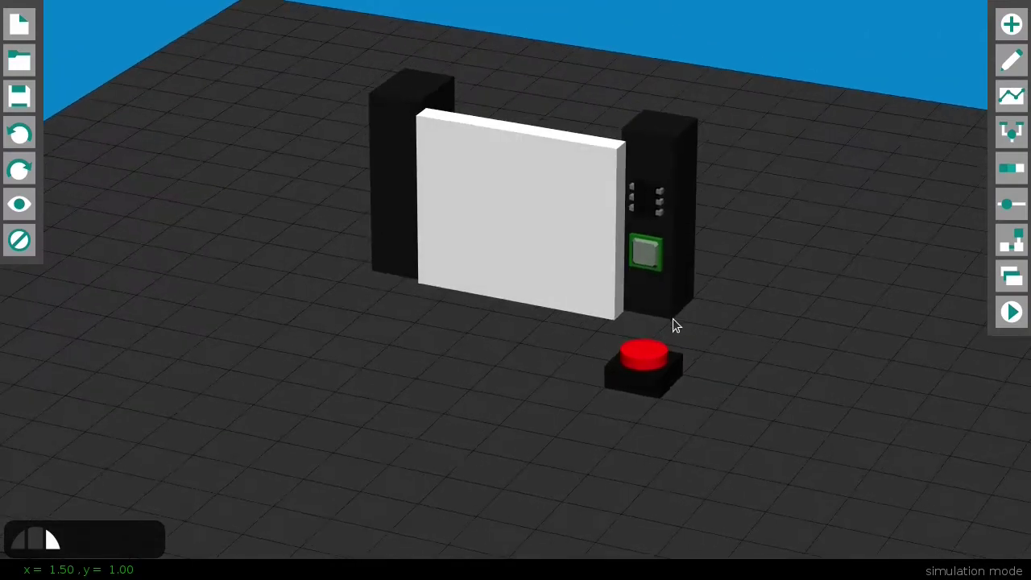
Move the motherboard lower on the column to -0.50, 0.00.
key("alt+e")
left_click_drag(645, 256, 647, 282, "shift")
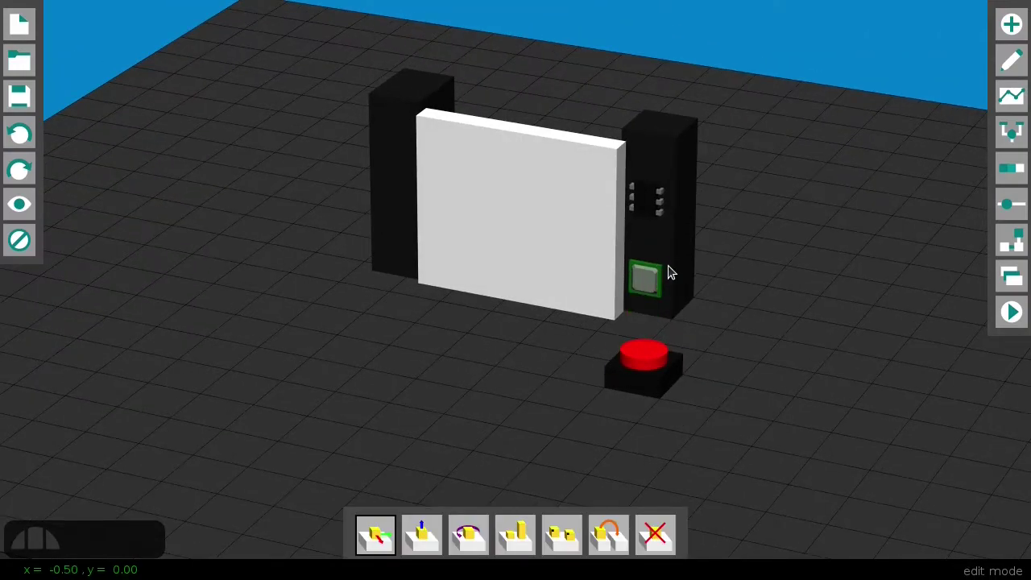
Add a second chip above the motherboard at 0.00, 0.00 and move the first chip up to 0.50, 0.00.
key("alt+a")
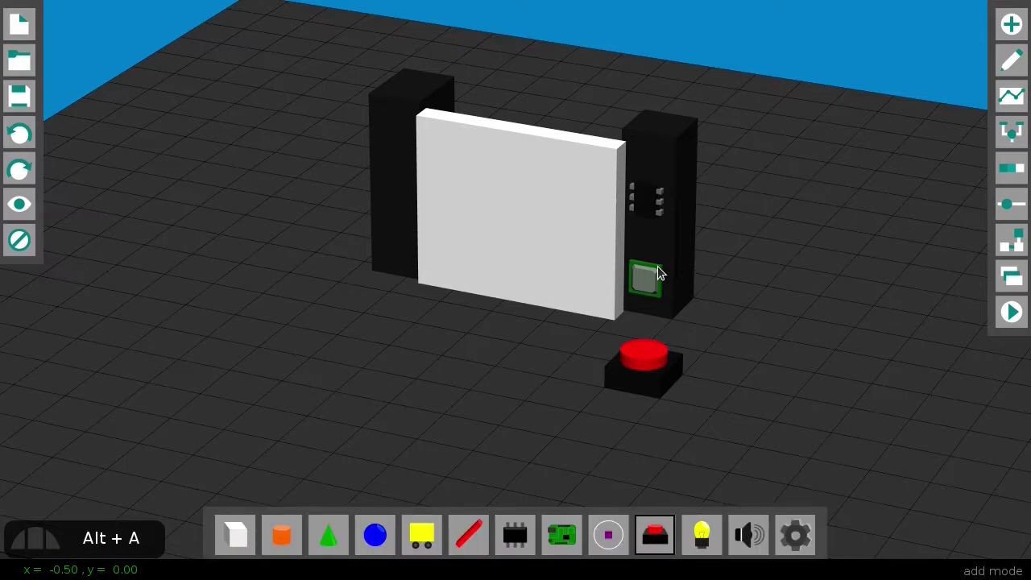
key("g")
left_click(653, 247)
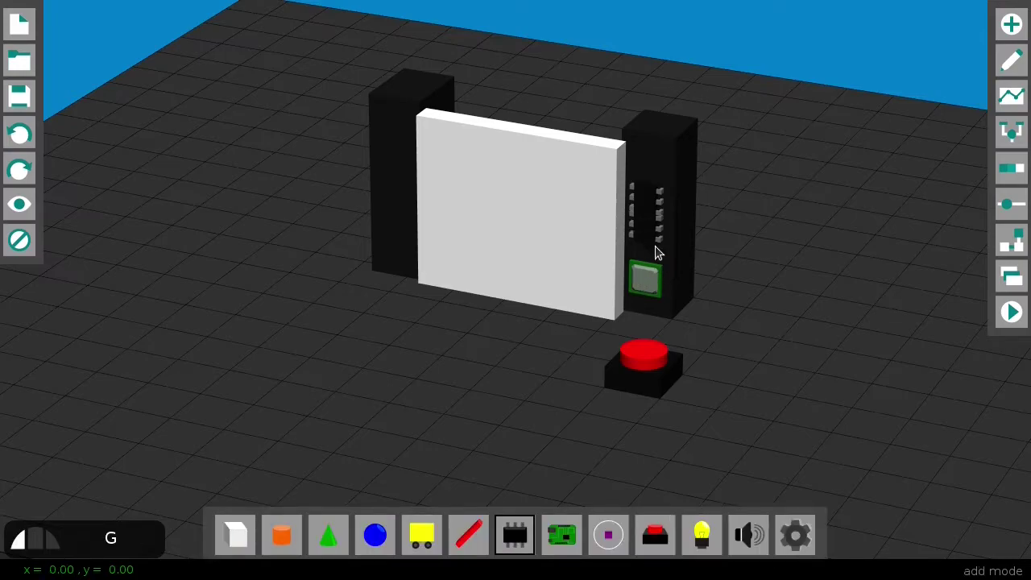
key("alt+e")
key("m")
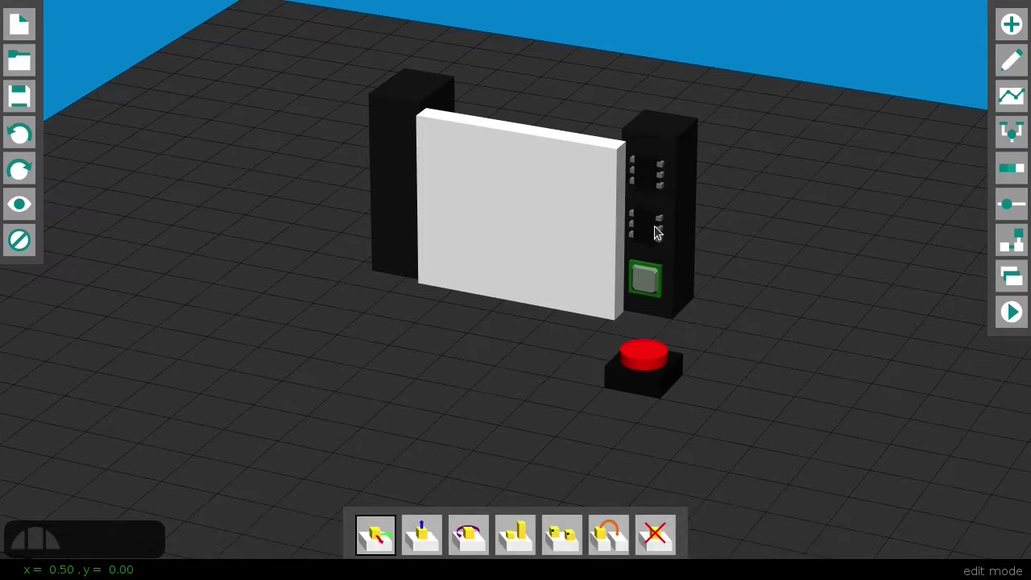
Link the wagon behind the gate panel to the new lower chip with a graph rising from 0 to 1.
key("alt+g")
right_click_drag(588, 256, 509, 212)
left_click(523, 178)
right_click_drag(427, 313, 613, 274)
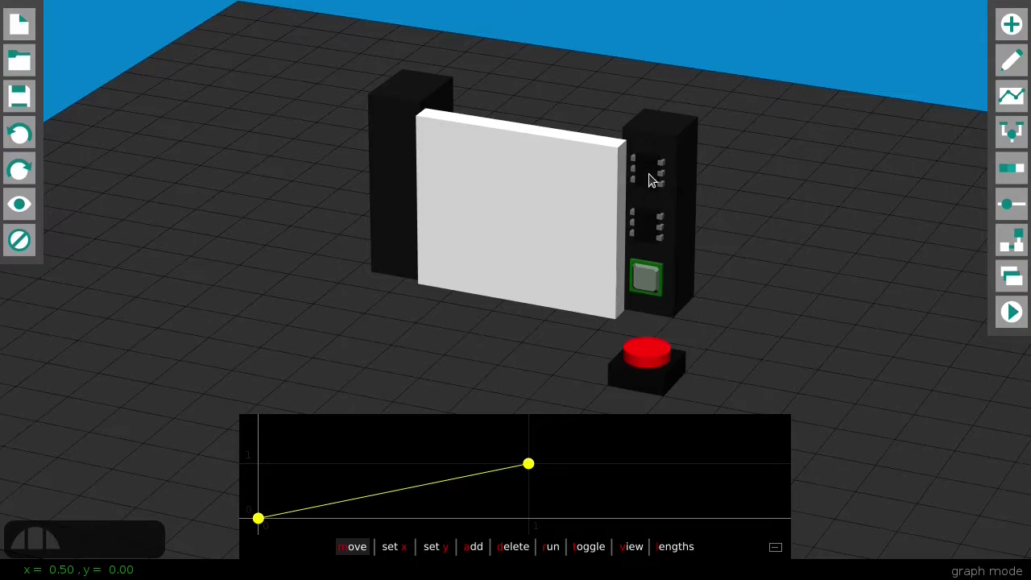
Run the upper chip's graph and check the gate's movement from another angle.
left_click(651, 179)
key("r")
right_click_drag(703, 237, 608, 301)
left_click(503, 257)
Transfer both chips and the motherboard from the column onto the gate panel's front face, along its upper edge.
key("alt+e")
key("t")
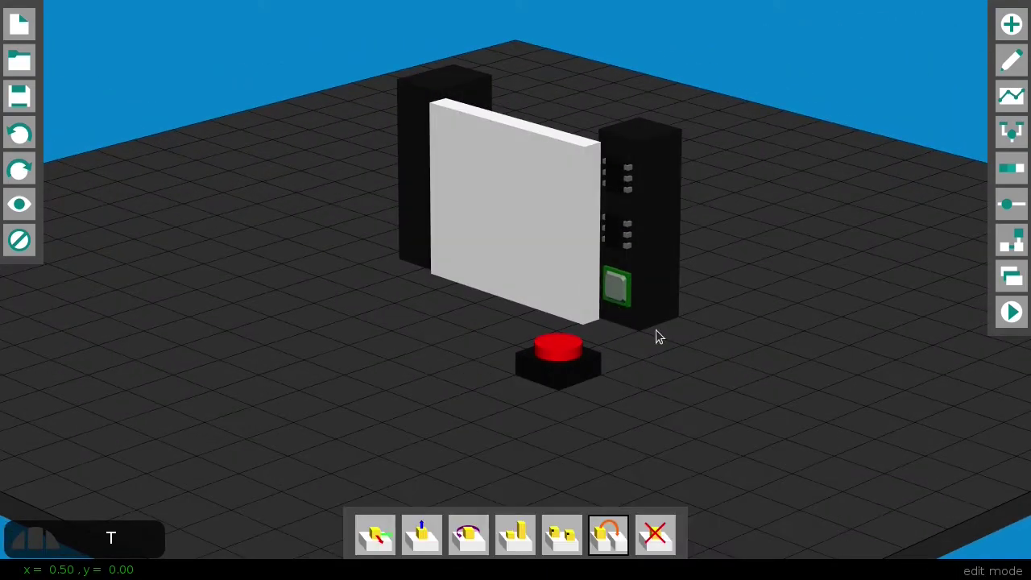
right_click_drag(658, 174, 527, 166)
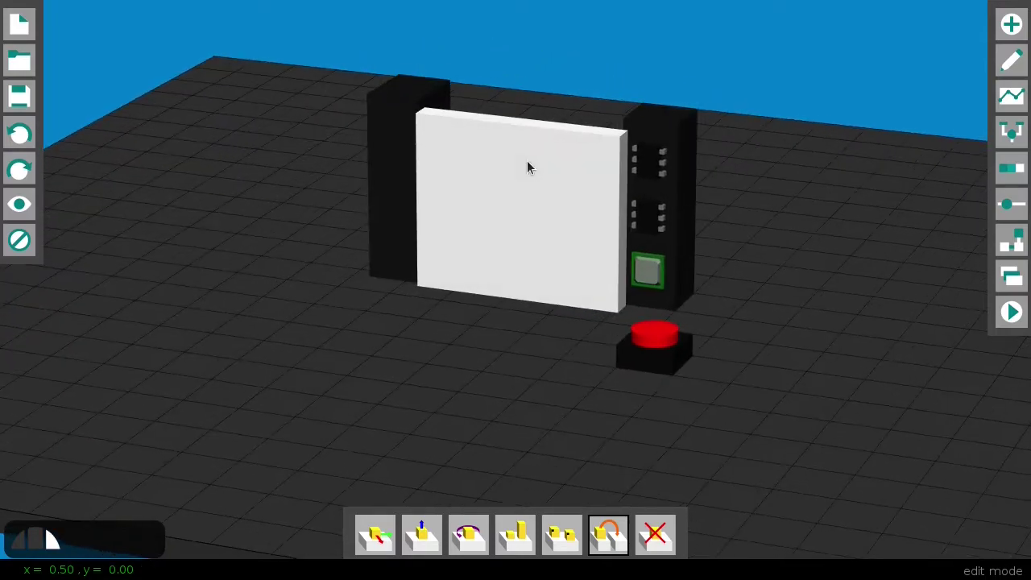
left_click(576, 158)
left_click(646, 218, "ctrl")
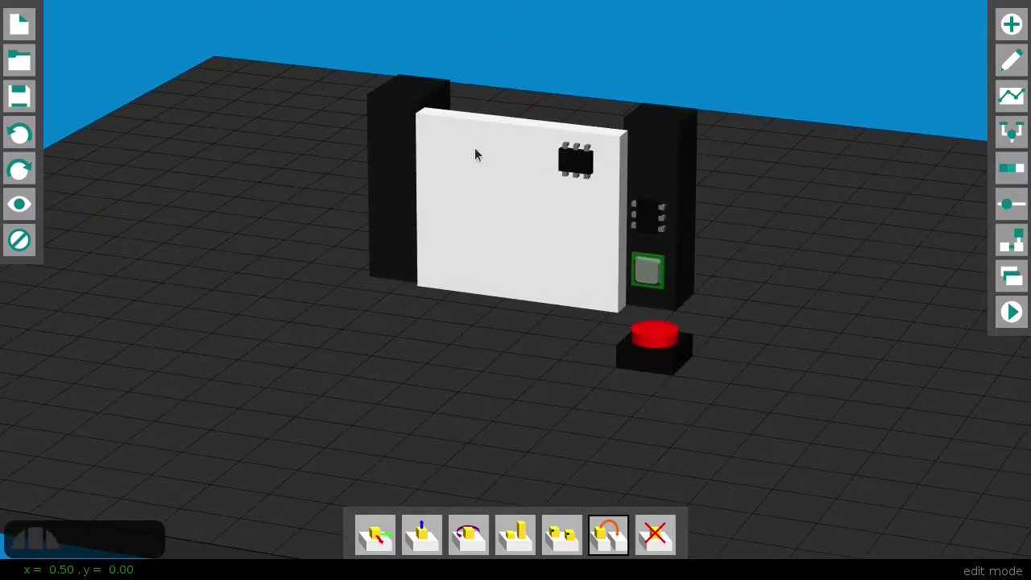
left_click(451, 143)
left_click(652, 267, "ctrl")
left_click(509, 158)
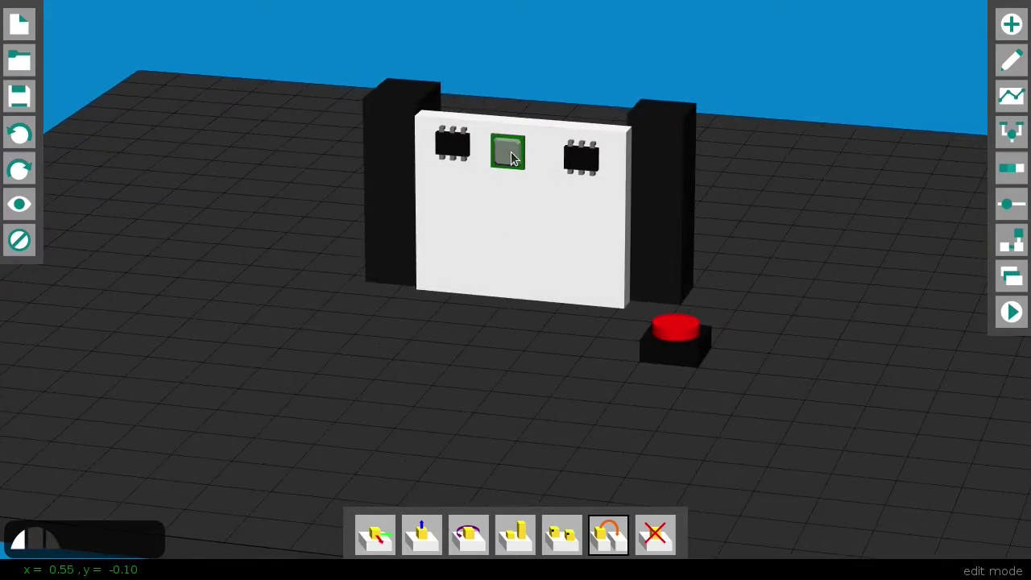
Run the falling chip graph to test the gate with the chips and motherboard mounted on it.
right_click_drag(511, 160, 545, 217)
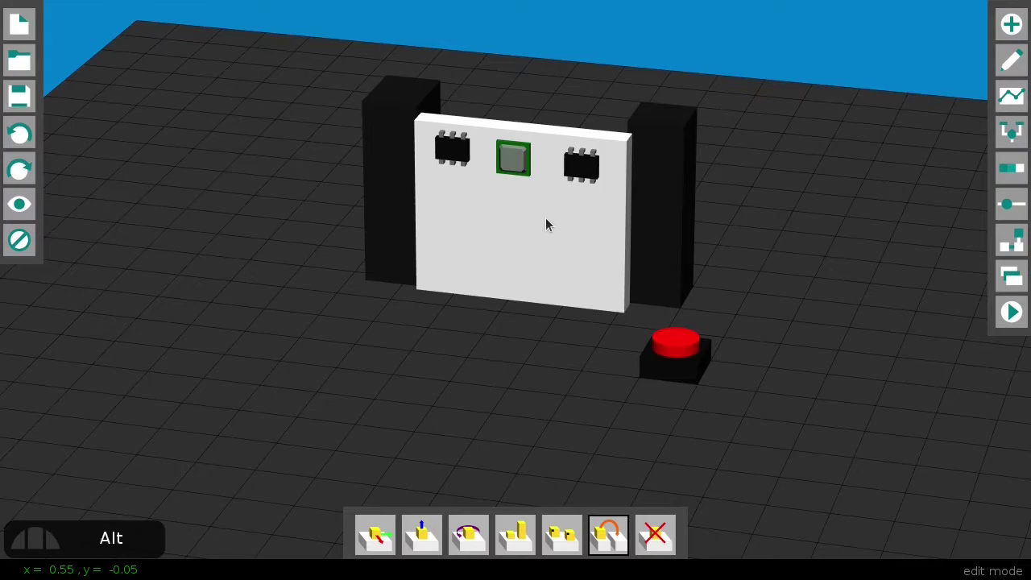
key("alt+g")
key("r")
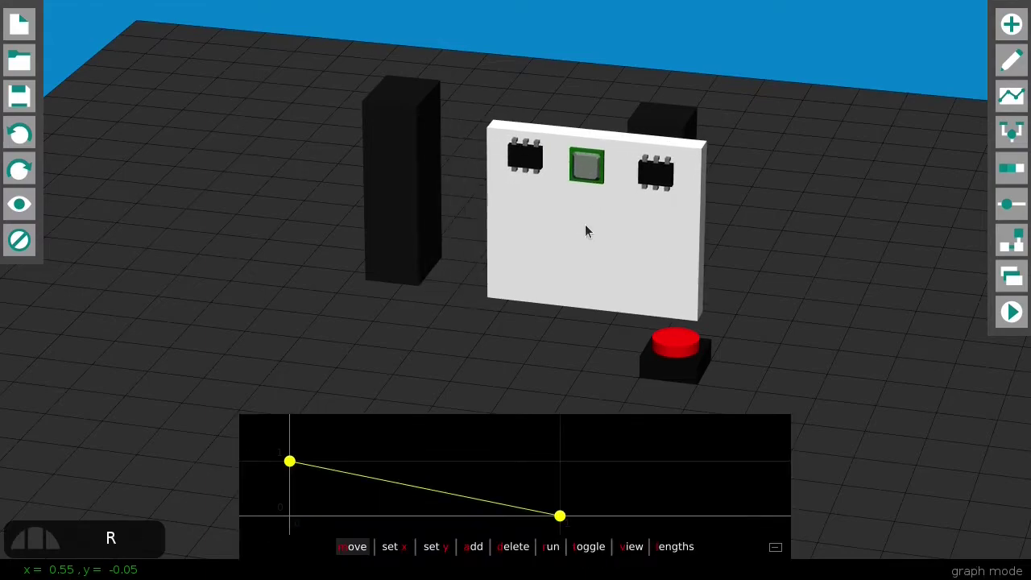
Run the graph to play the door's sliding motion.
key("r")
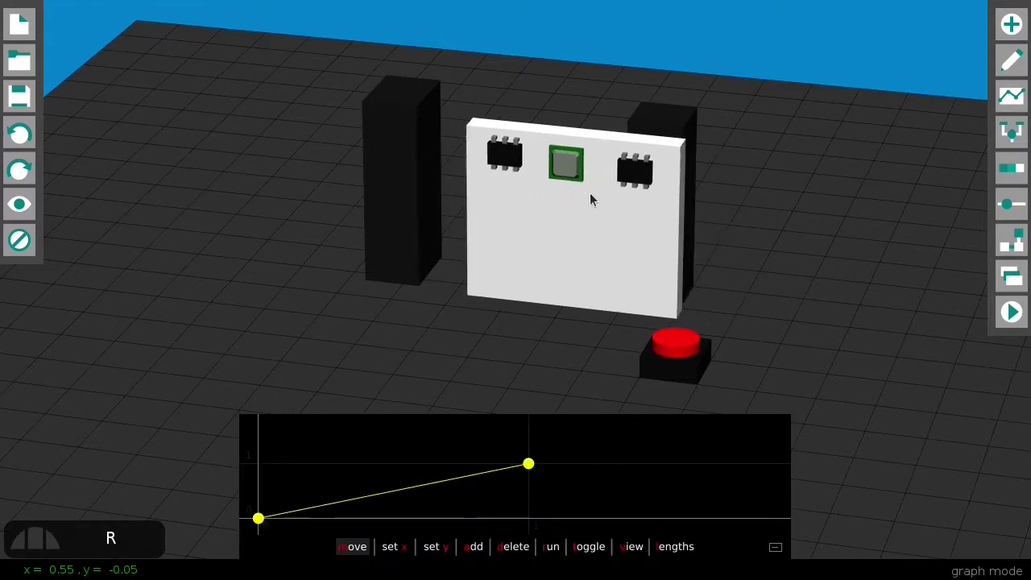
right_click_drag(647, 221, 616, 219)
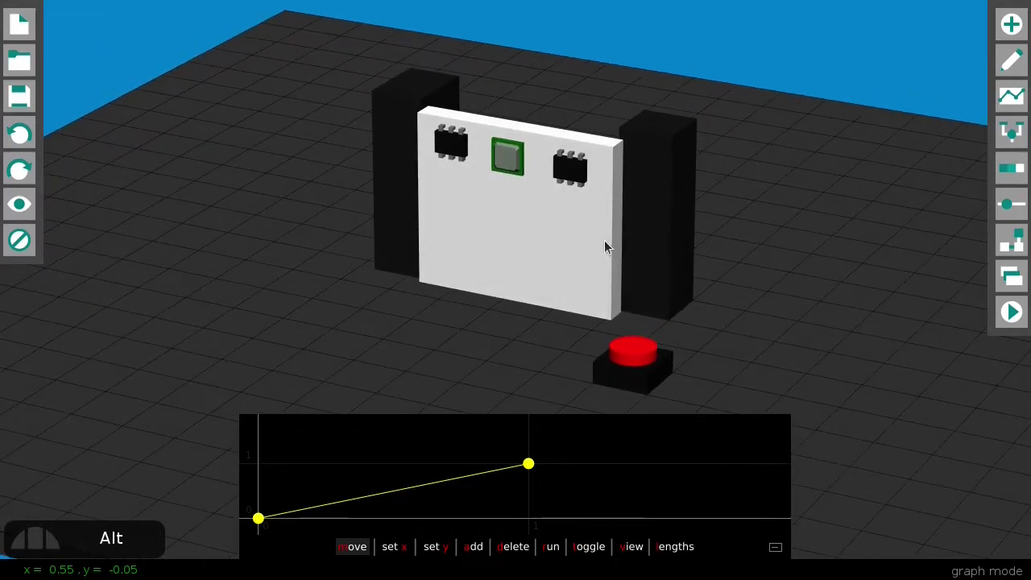
Add the door's left chip to the motherboard and delete the red button's connection to the other chip.
key("alt+m")
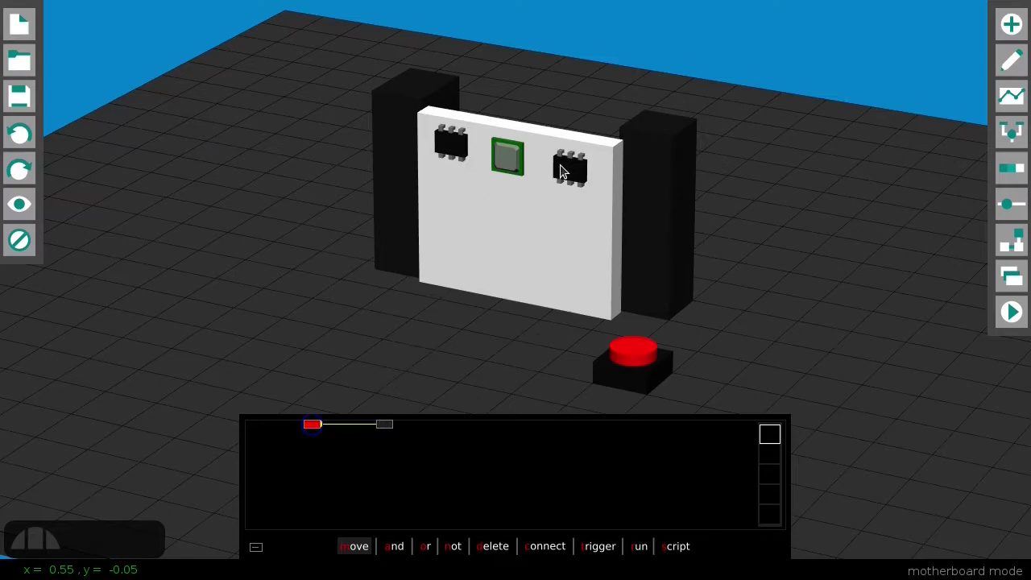
left_click(458, 147)
left_click_drag(272, 429, 483, 430)
key("d")
left_click(353, 432)
Connect the red button to the newly added chip and test the button in the simulation.
key("c")
left_click(313, 428)
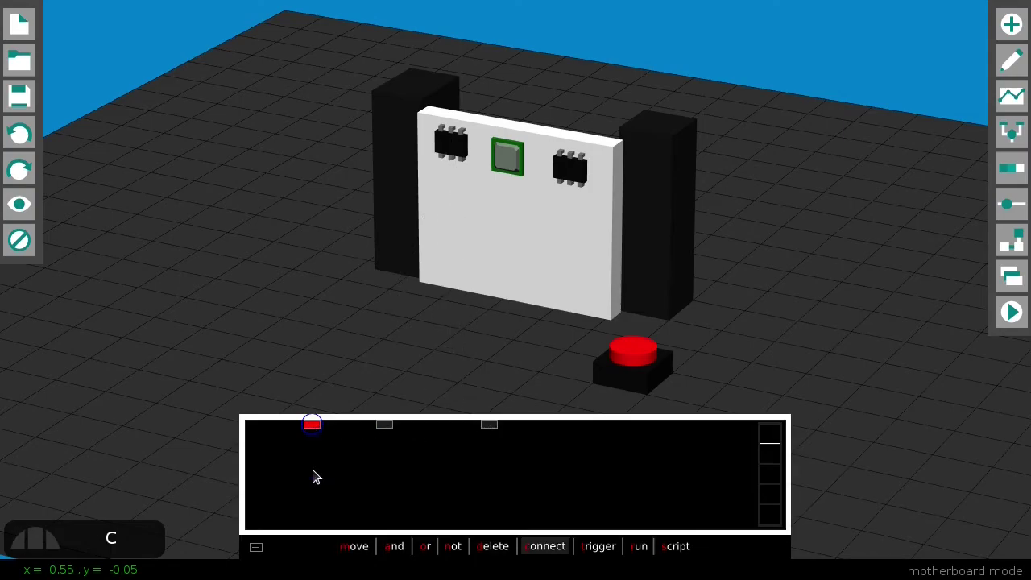
left_click(491, 426)
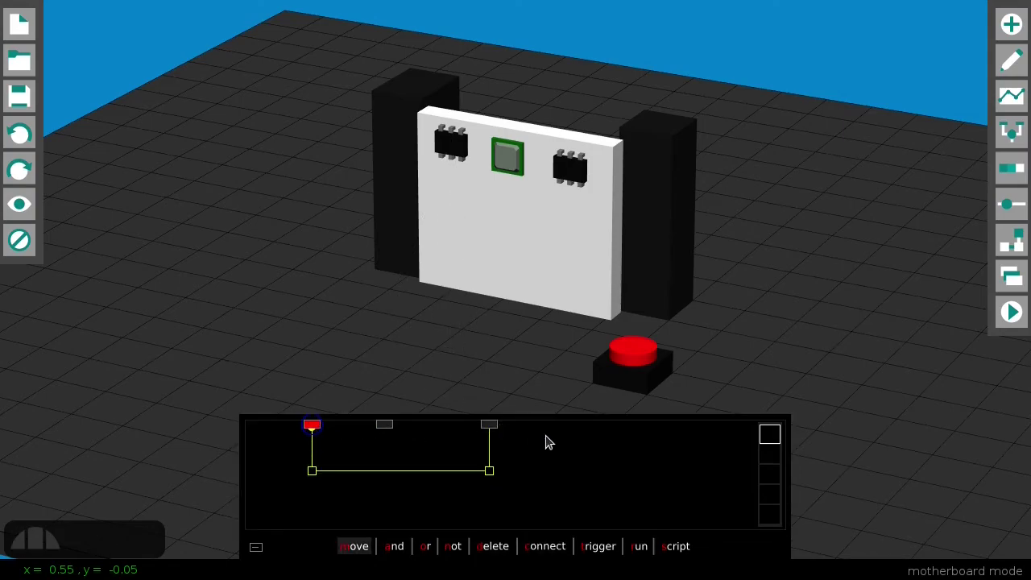
key("alt+s")
left_click(654, 358)
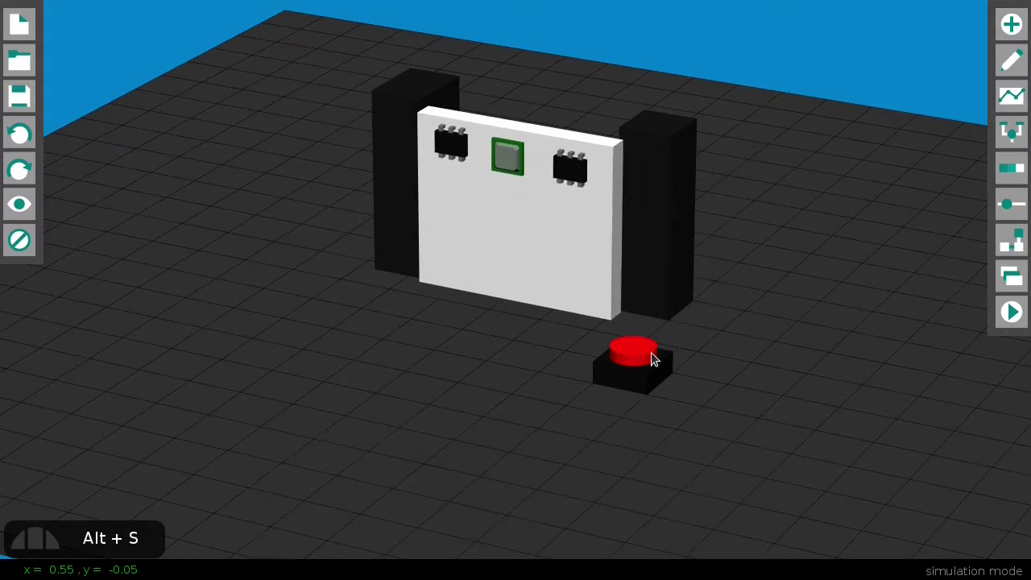
left_click_drag(652, 358, 530, 340)
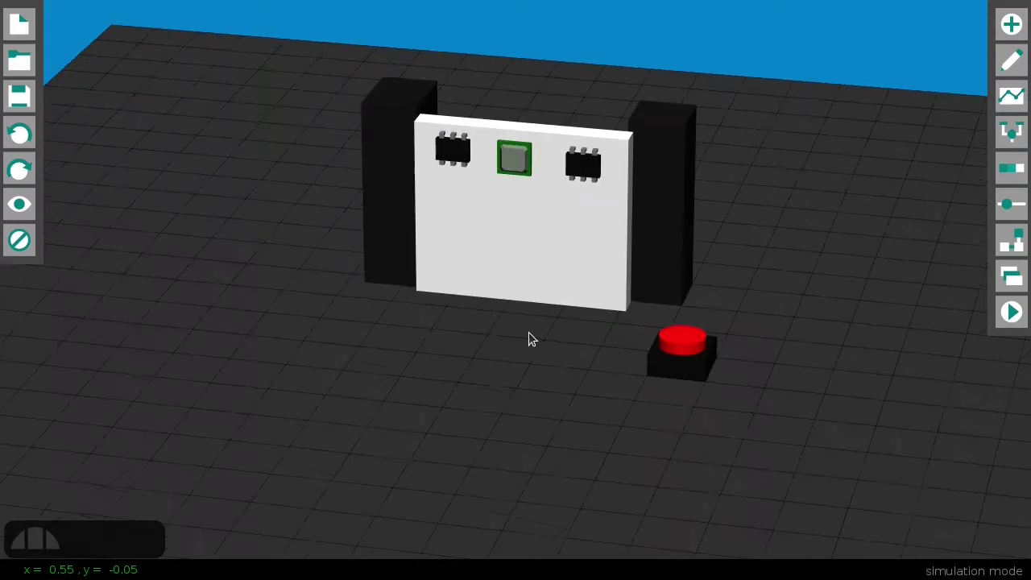
Add a purple proximity sensor with one cube on the black pillar and the other on the door.
key("alt+a")
scroll(470, 269, "down", 2)
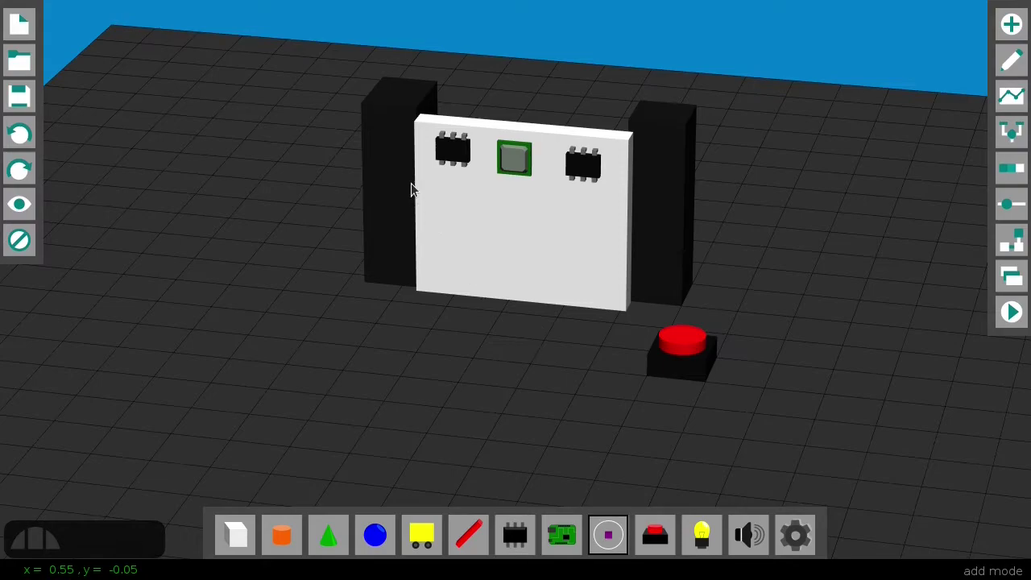
left_click(411, 199)
left_click_drag(424, 201, 455, 223)
left_click(445, 223)
right_click_drag(445, 222, 451, 262)
left_click(425, 226)
scroll(425, 225, "up", 3)
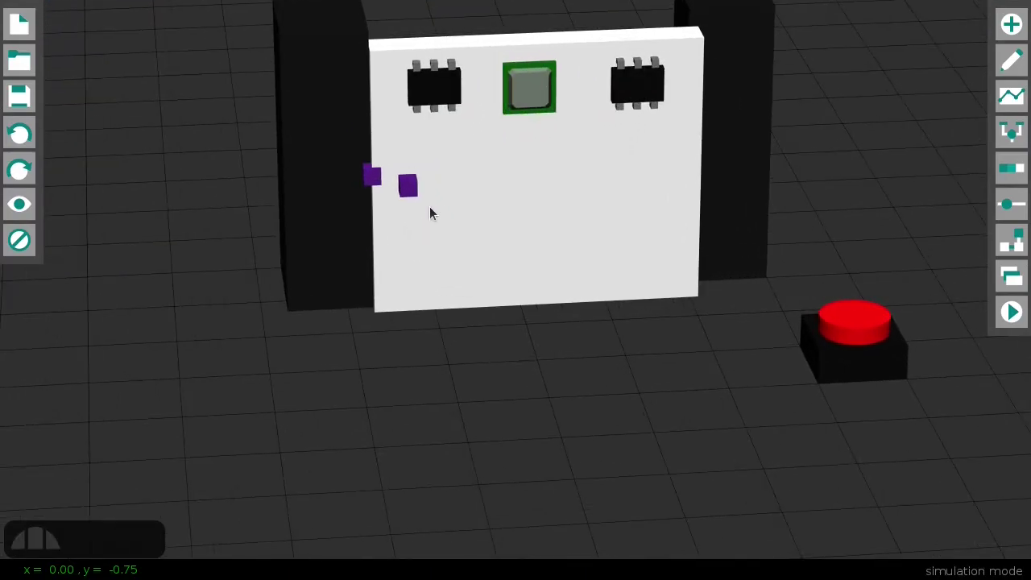
scroll(435, 217, "up", 3)
Move the door's sensor cube onto the door's side edge facing the pillar.
key("alt+e")
key("m")
left_click_drag(424, 204, 401, 211)
right_click_drag(401, 211, 556, 211)
key("t")
left_click(557, 212, "ctrl")
left_click(526, 237)
right_click_drag(526, 244, 536, 266)
Slide the door against the pillar in the simulation and inspect the door sensor's value.
key("alt+s")
left_click_drag(459, 247, 379, 247)
scroll(453, 247, "down", 5)
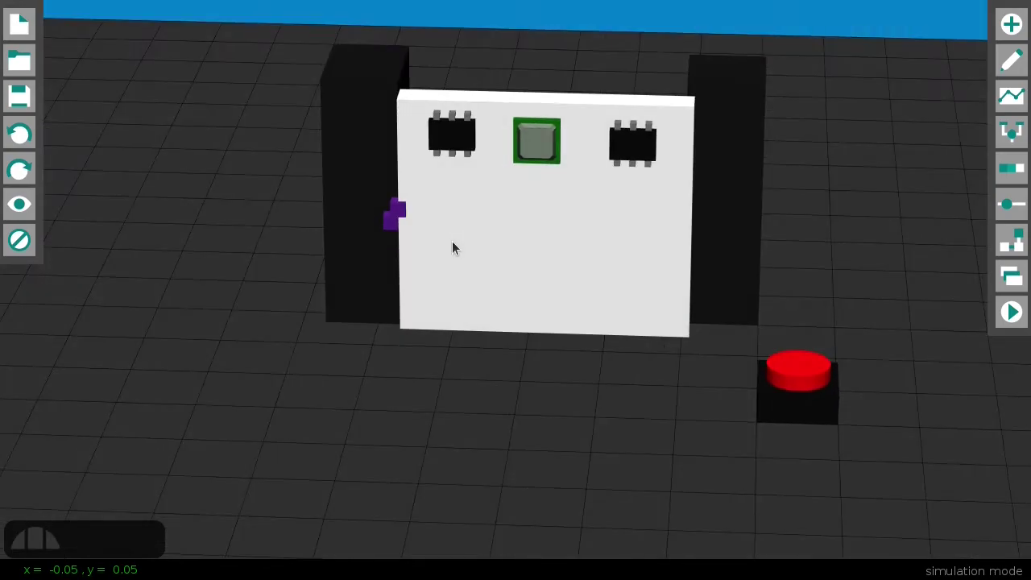
key("alt+p")
left_click(394, 222)
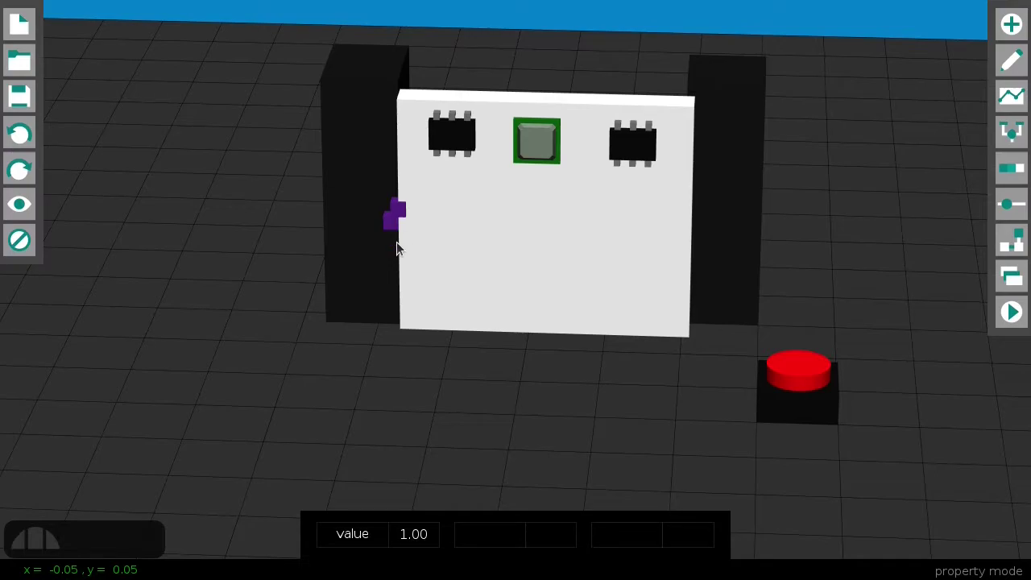
Slide the door away from the pillar and inspect the door sensor's value.
key("alt+s")
left_click_drag(459, 238, 561, 238)
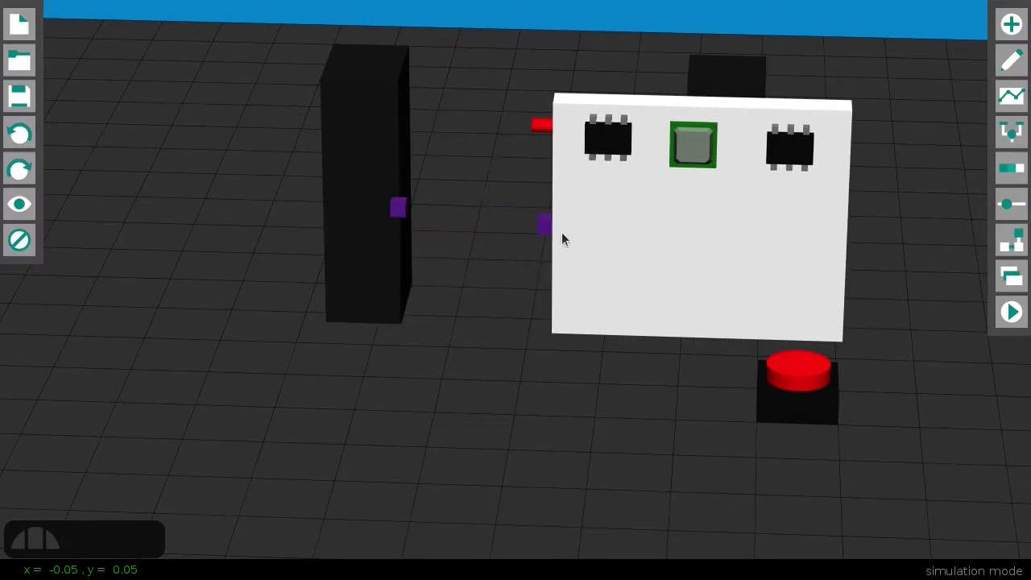
key("alt+p")
left_click(548, 229)
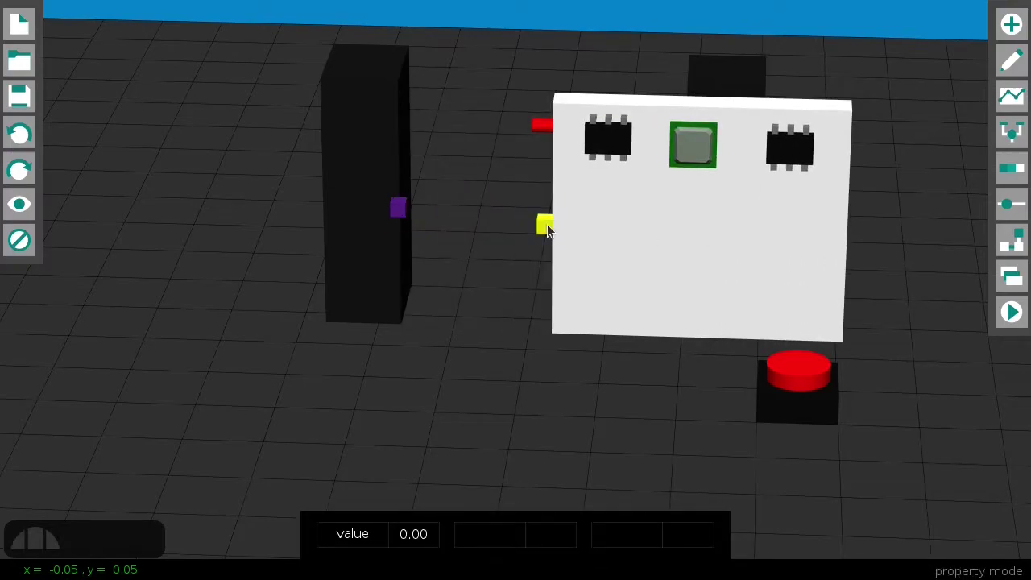
Slide the door back against the pillar and inspect the door sensor's value again.
key("alt+p")
left_click_drag(660, 239, 523, 245)
key("alt+s")
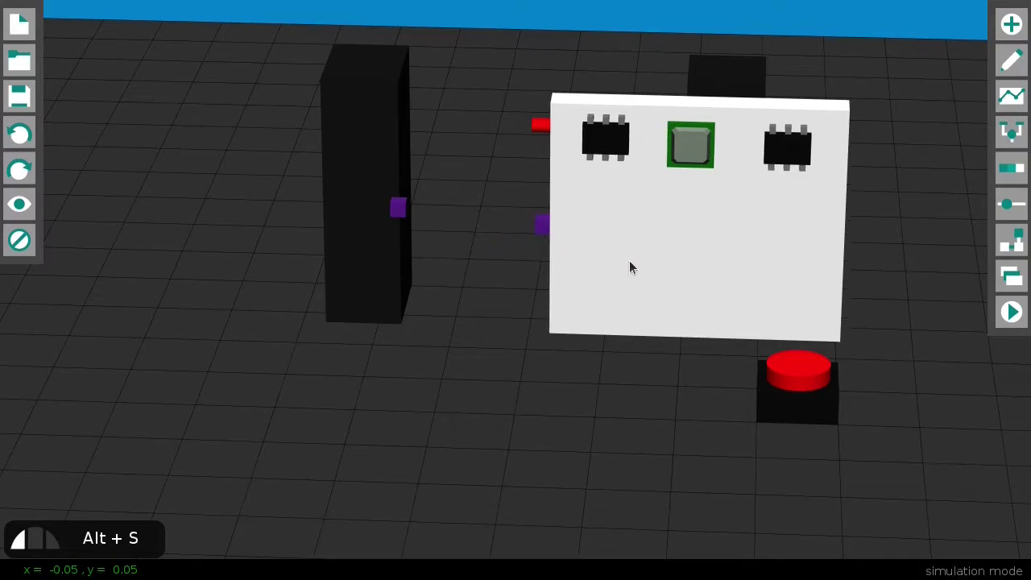
left_click_drag(649, 261, 394, 261)
key("alt+p")
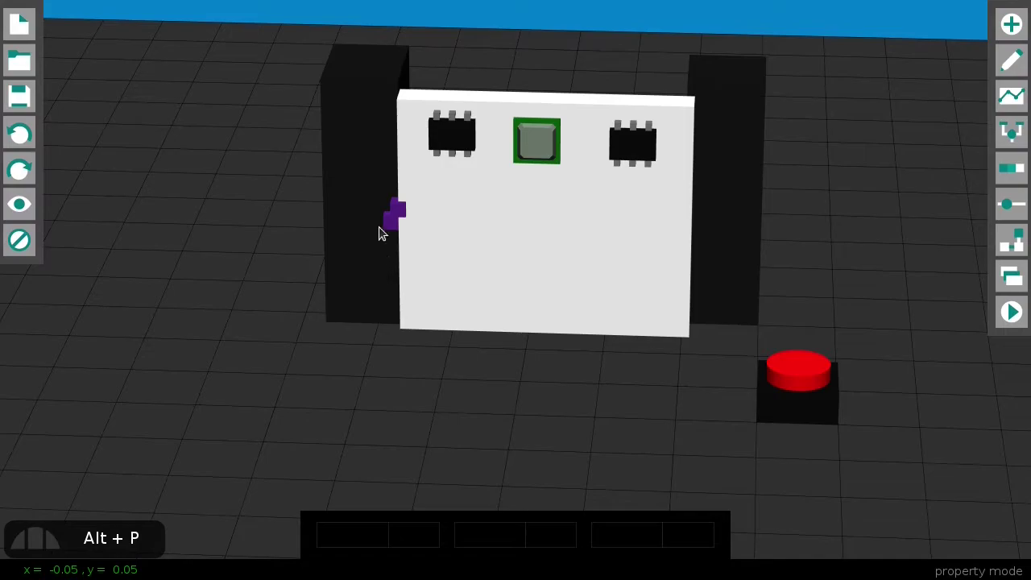
left_click(387, 224)
middle_click_drag(386, 224, 513, 279)
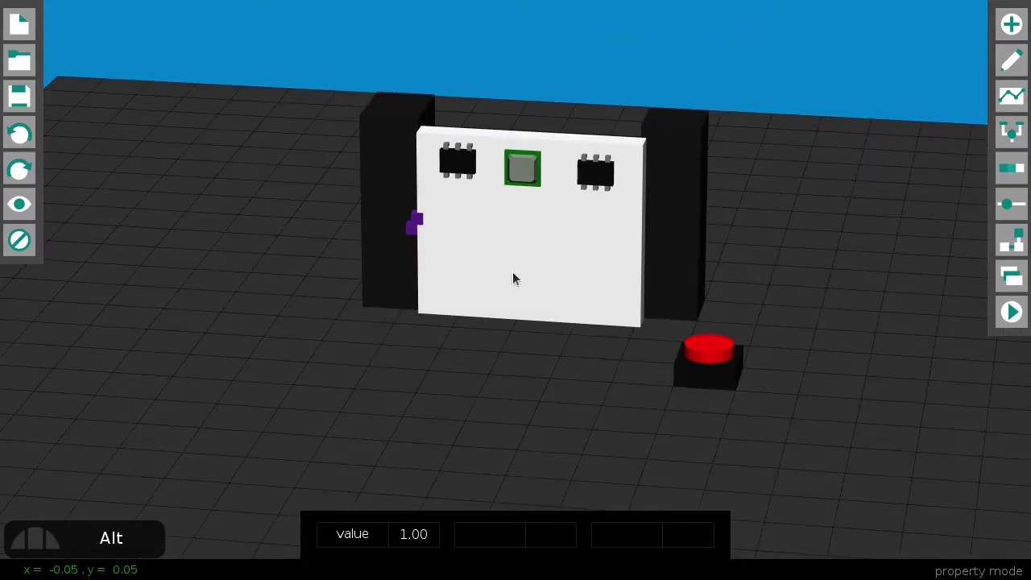
Add the door's sensor to the motherboard beside the button and delete the button's connection to the chip.
key("alt+m")
left_click(412, 232)
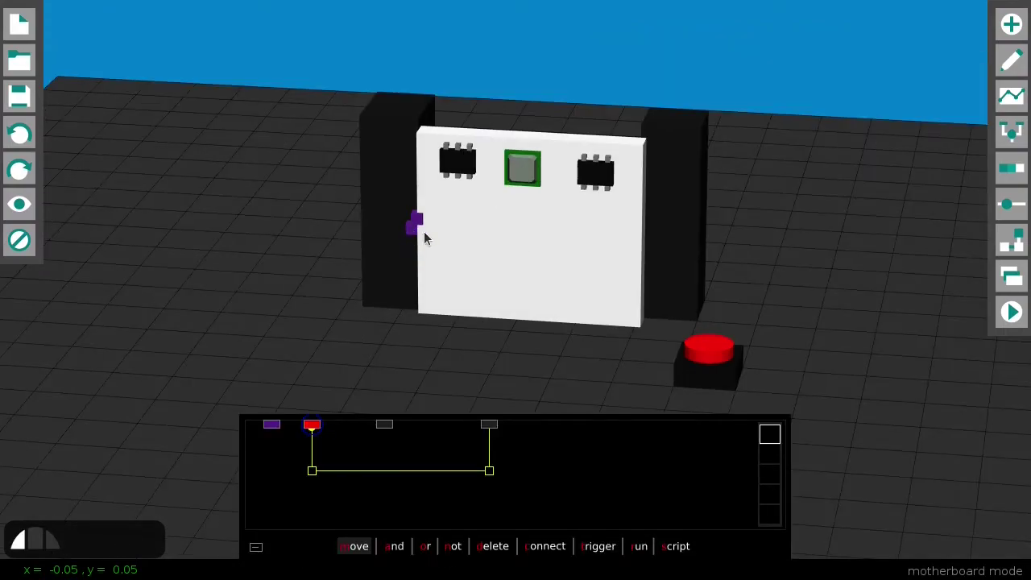
left_click_drag(276, 428, 449, 427)
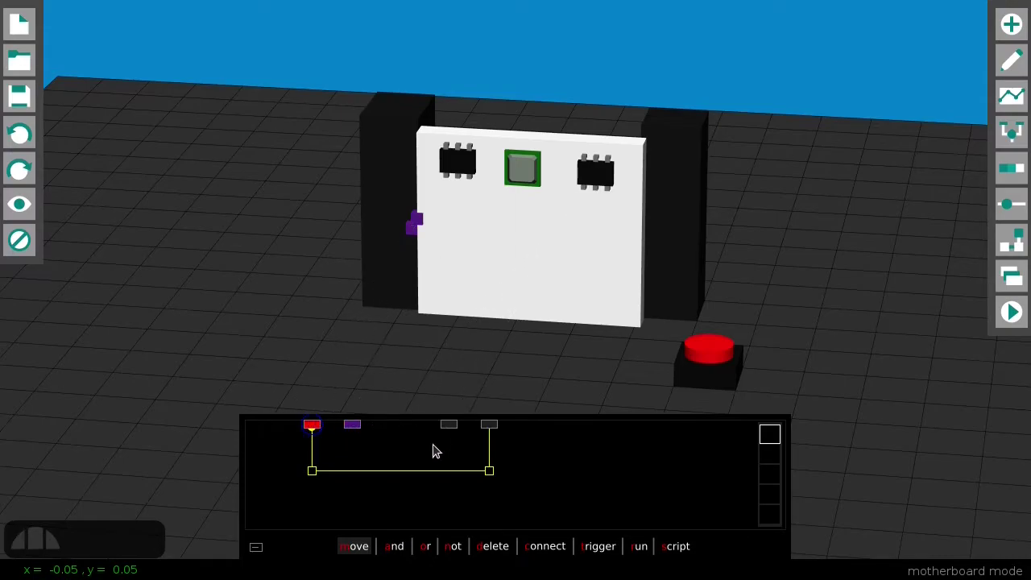
key("d")
left_click(425, 474)
Run each of the two chips from the motherboard to play the door's opening and closing motions.
key("r")
left_click(448, 426)
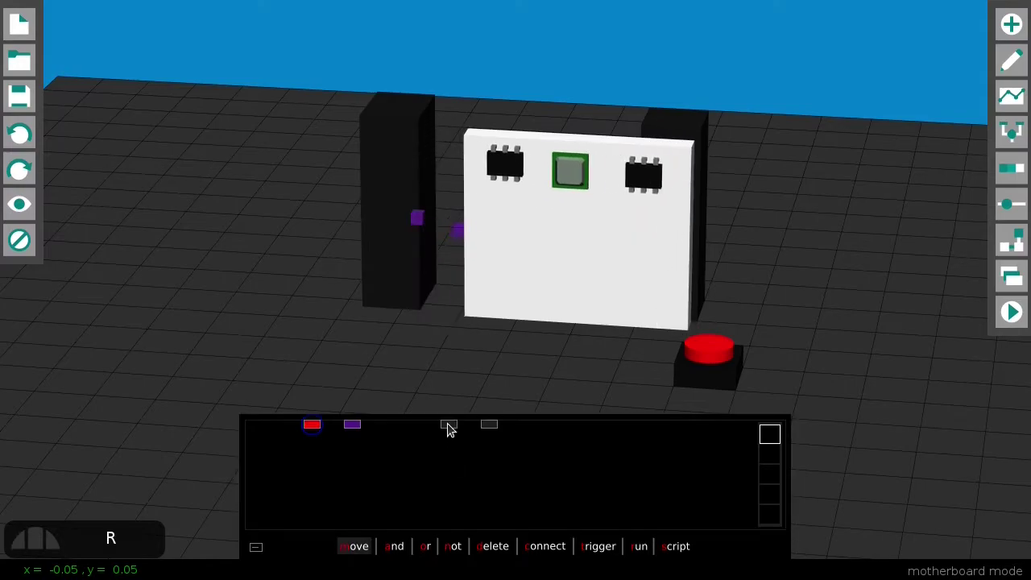
key("r")
left_click(491, 427)
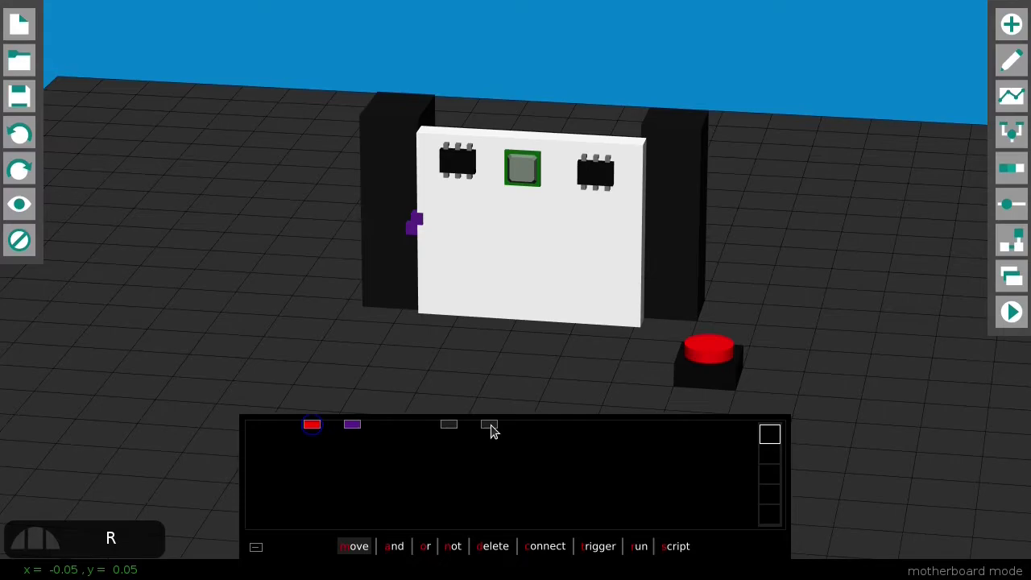
On the button-and-light machine's motherboard, delete the button-to-light connection and place a NOT gate below.
key("alt+m")
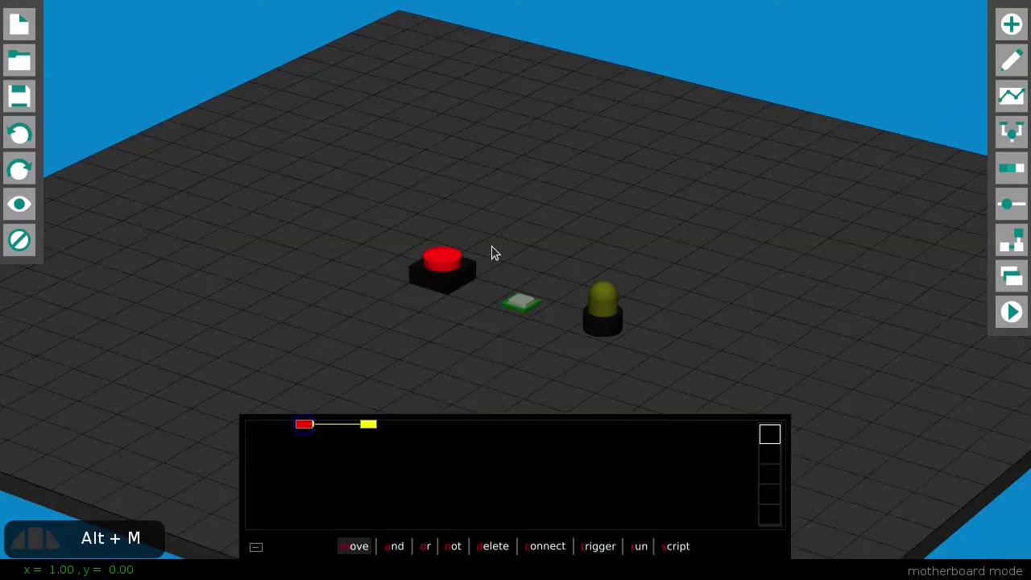
key("d")
left_click(344, 425)
key("n")
left_click(334, 462)
Connect the red button to the NOT gate and the NOT gate to the yellow light.
key("c")
left_click(303, 423)
left_click(335, 461)
key("c")
left_click(336, 462)
left_click(369, 426)
Simulate the machine and toggle the red button repeatedly to test the inverted light.
key("alt+s")
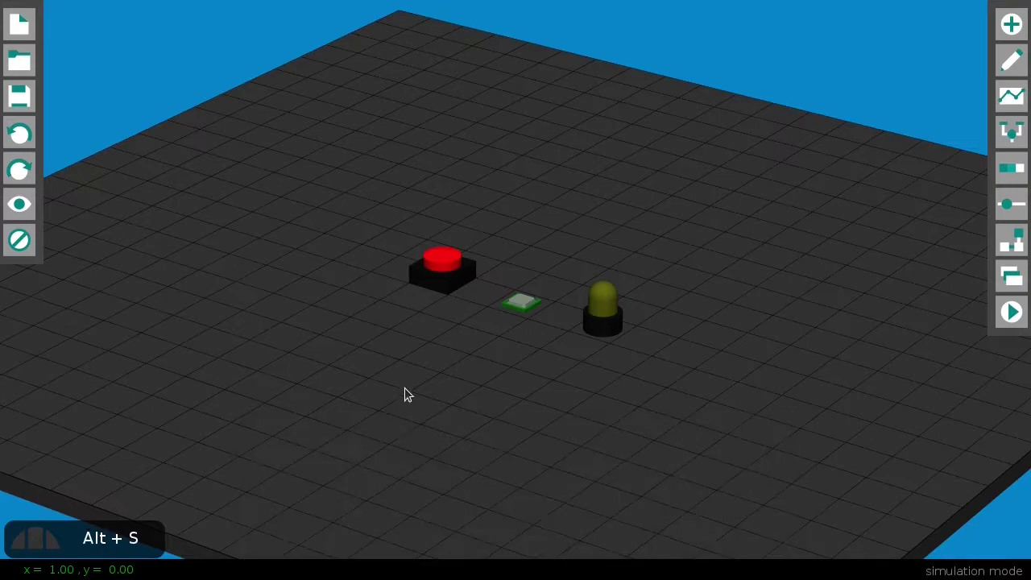
left_click(436, 272)
left_click(436, 271)
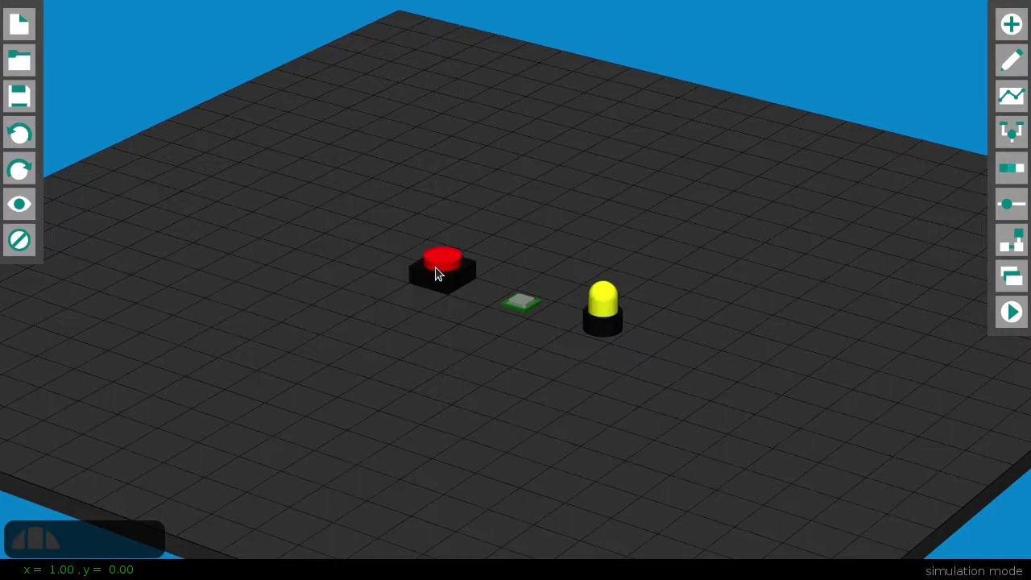
left_click(436, 271)
left_click(436, 272)
left_click(436, 272)
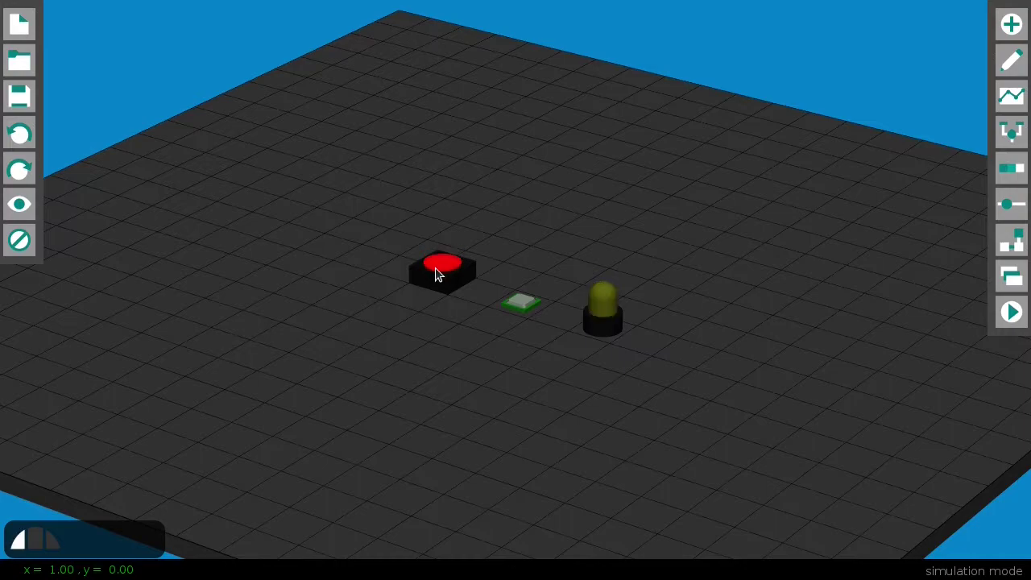
left_click(438, 272)
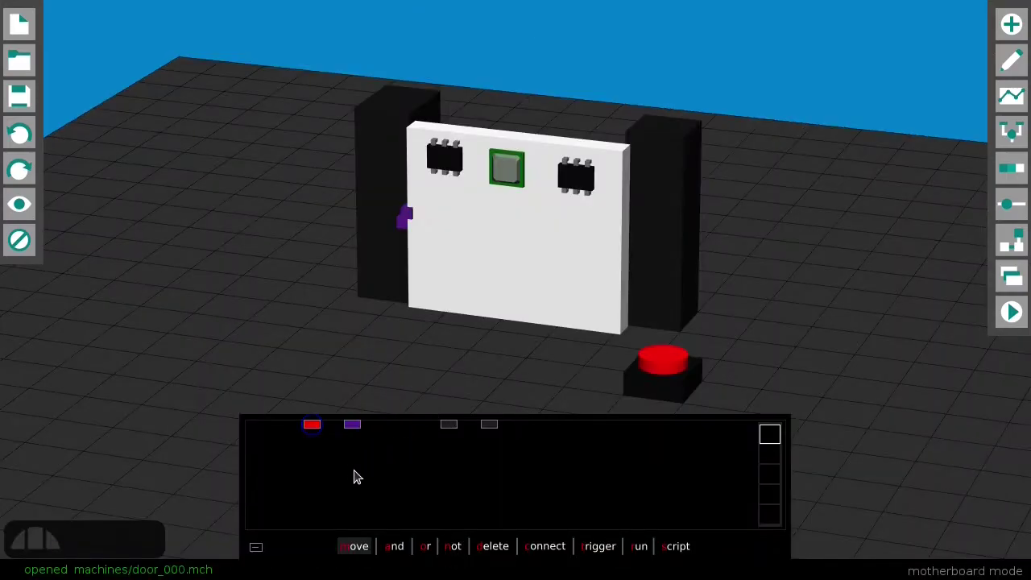
On the door machine's motherboard, place an AND gate below the sensor and connect the sensor and red button to it.
key("a")
left_click(351, 470)
left_click_drag(352, 425, 351, 470)
key("c")
left_click(312, 425)
left_click(312, 479)
left_click(356, 478)
left_click_drag(312, 479, 312, 471)
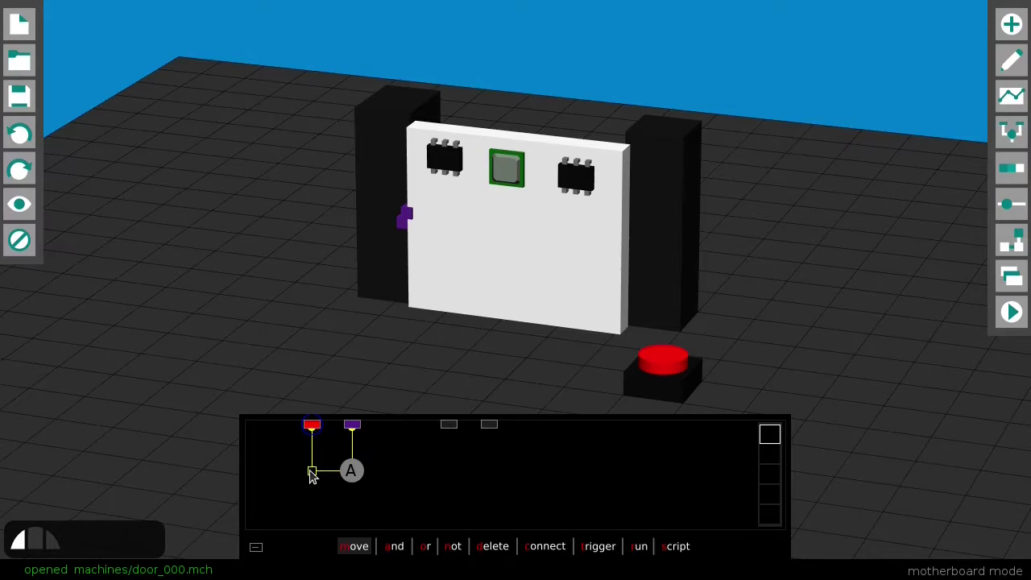
Connect the AND gate's output to the chip nearest the sensor, with a squared corner below the chip.
key("c")
left_click(353, 473)
left_click(457, 470)
left_click(448, 424)
left_click_drag(457, 471, 449, 471)
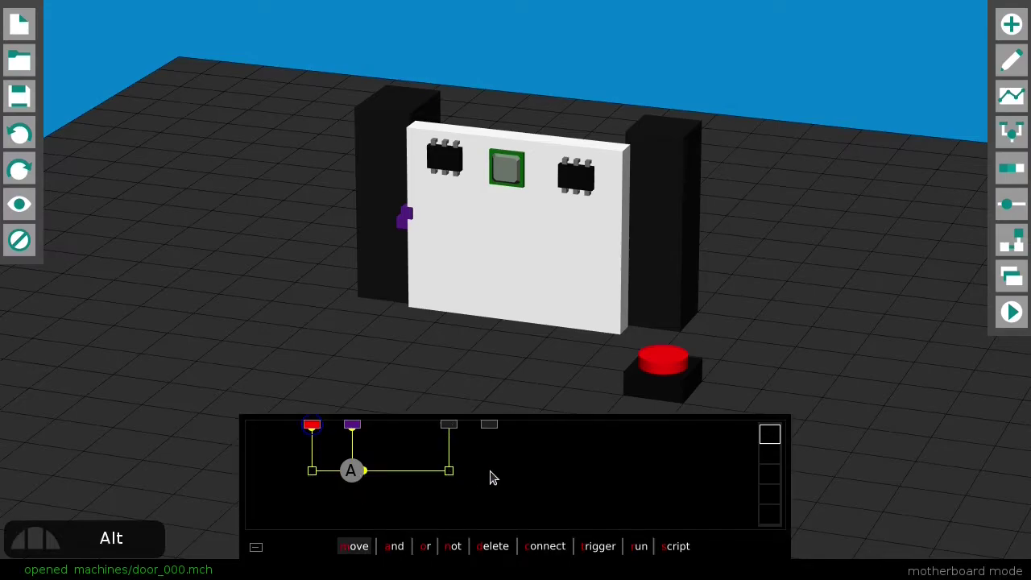
Simulate the door and toggle the red button repeatedly with the door closed and open.
key("alt+s")
left_click(663, 374)
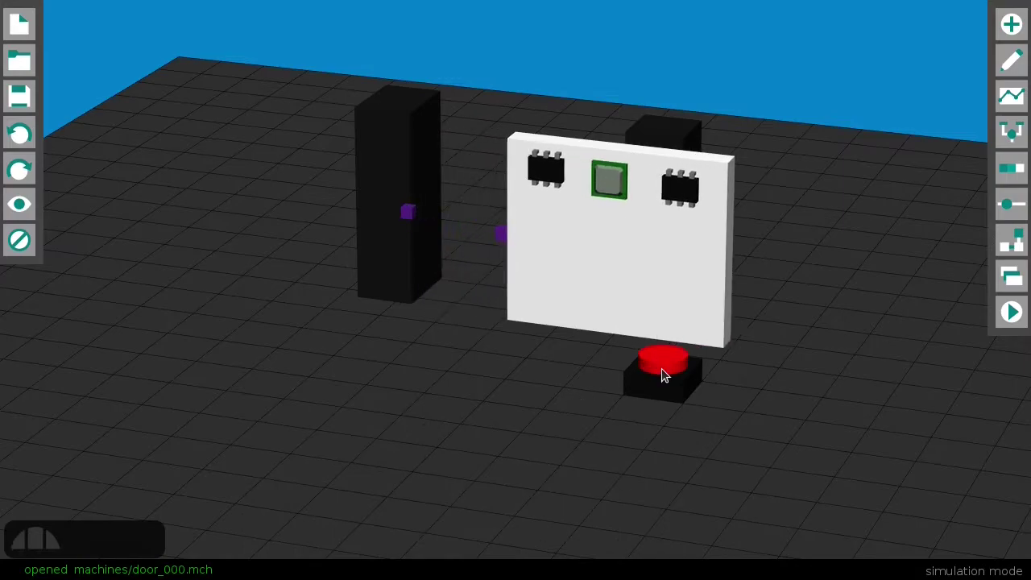
left_click(663, 374)
left_click(662, 374)
left_click(663, 374)
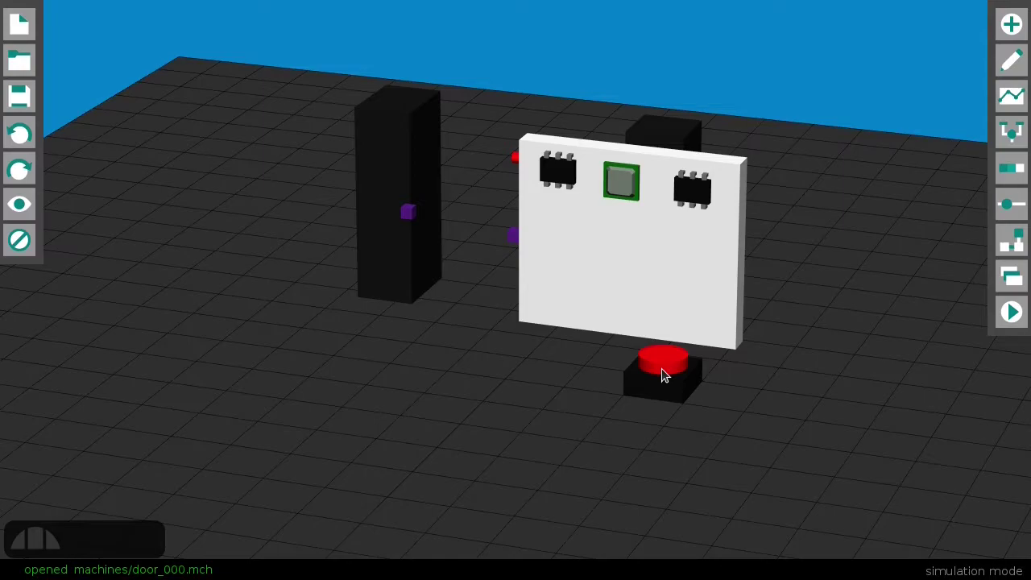
On the motherboard's second page, place a NOT gate below the sensor and an AND gate beneath it.
key("alt+m")
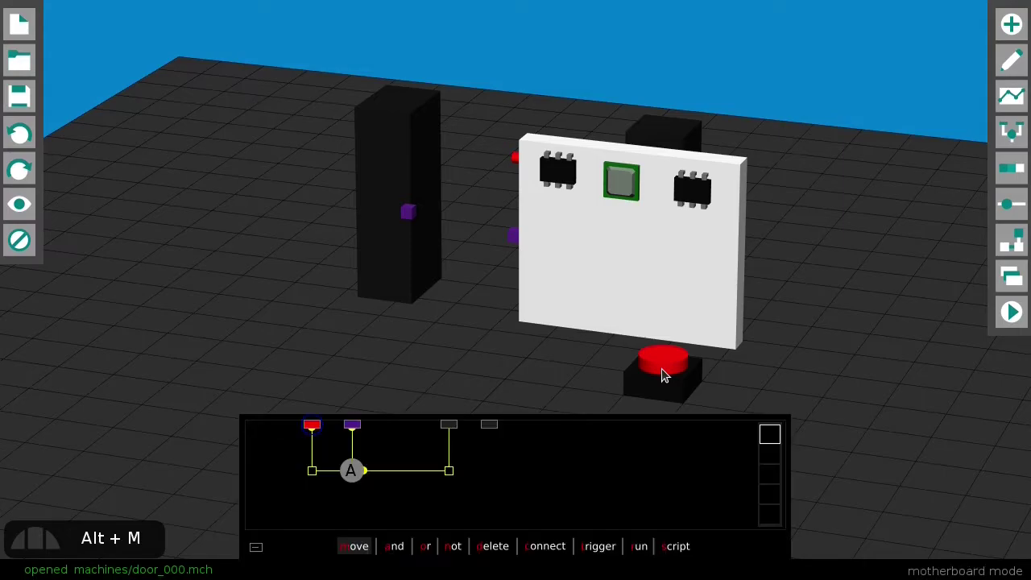
left_click(768, 456)
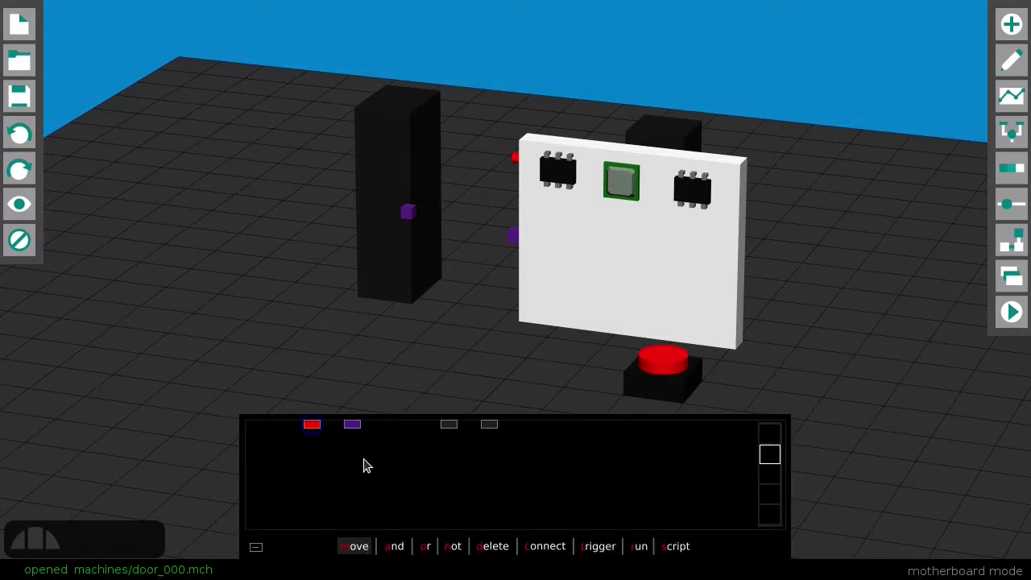
key("n")
left_click(351, 455)
key("a")
left_click(351, 506)
key("m")
left_click_drag(351, 454, 352, 471)
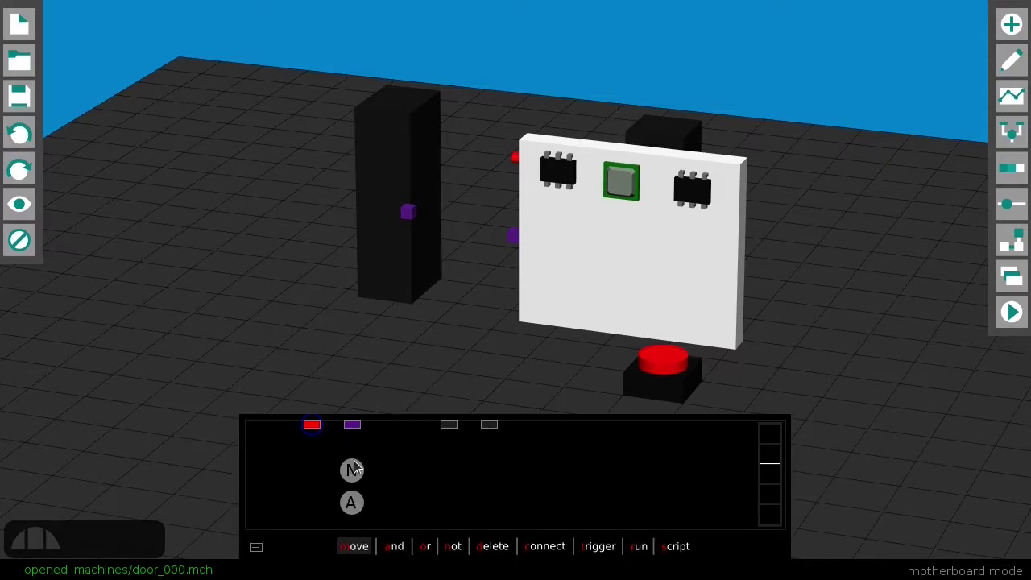
Connect the sensor to the NOT gate and the NOT gate to the AND gate.
key("c")
left_click(352, 424)
left_click(352, 471)
left_click(351, 471)
left_click(351, 503)
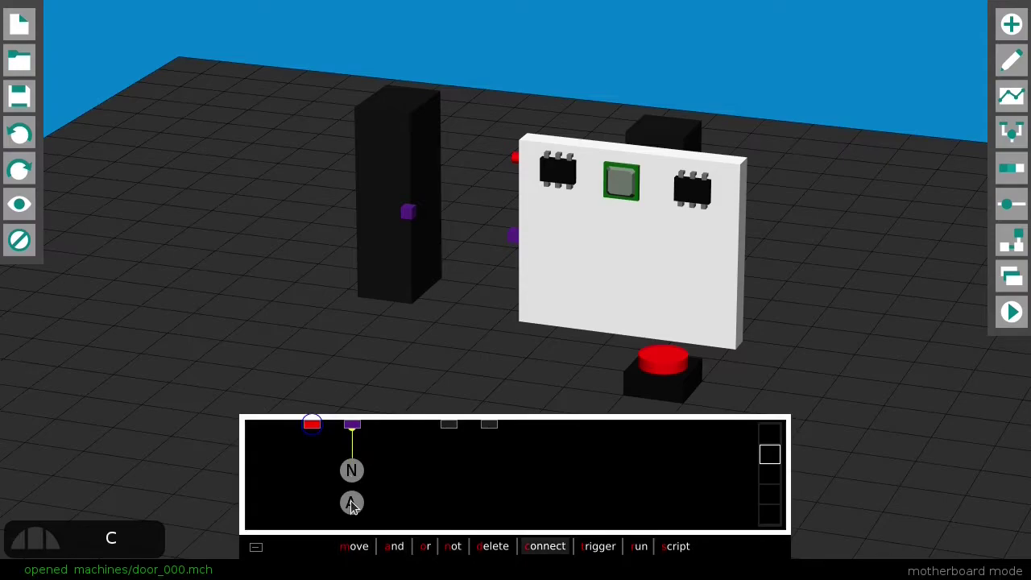
Connect the red button to the AND gate and the AND gate's output to the chip farthest from the sensor.
left_click(312, 425)
left_click(312, 503)
left_click(353, 505)
key("c")
left_click(359, 510)
left_click(489, 503)
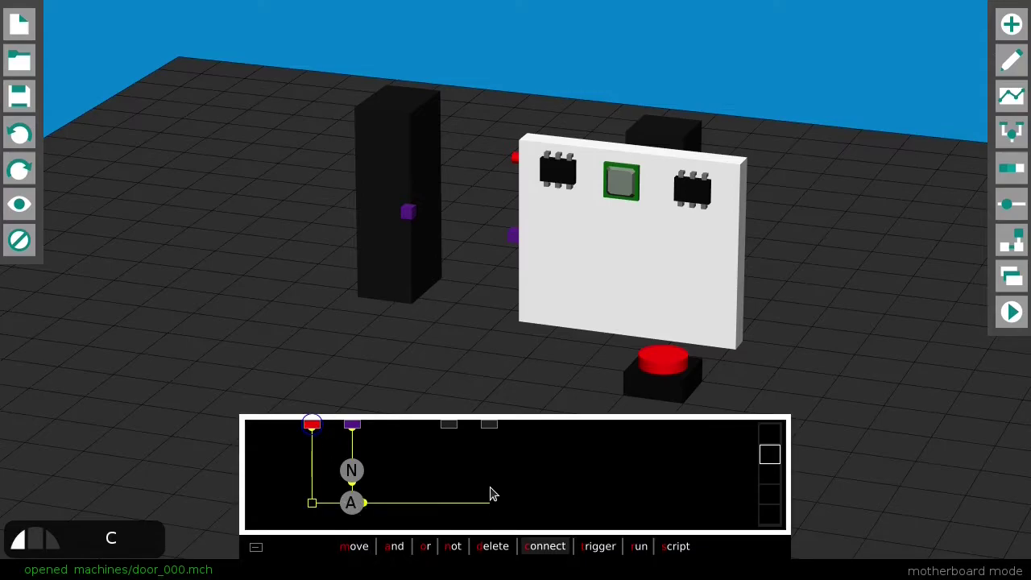
left_click(489, 425)
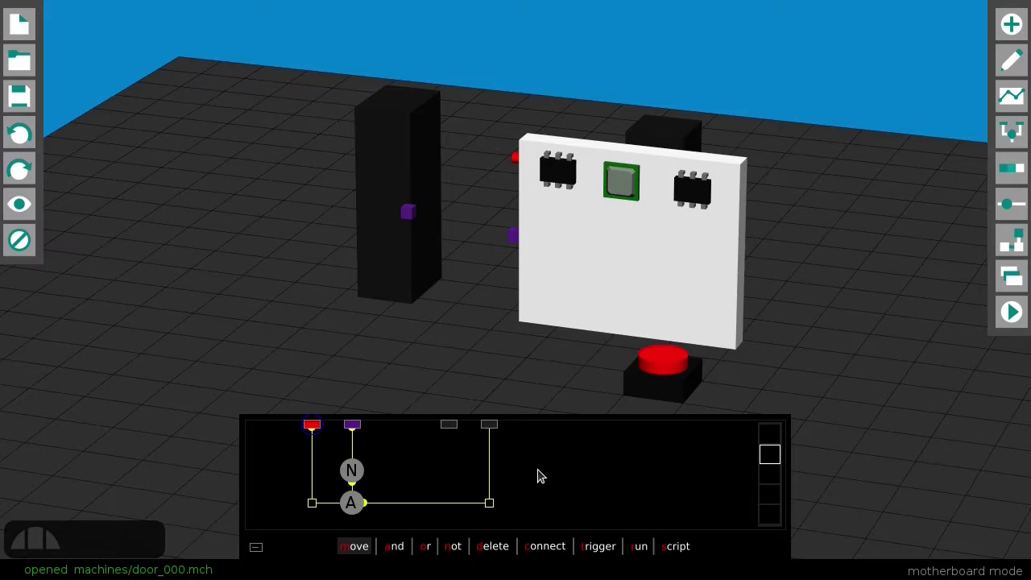
Simulate the door and operate the red button to test it closing and opening.
key("alt+s")
left_click(662, 367)
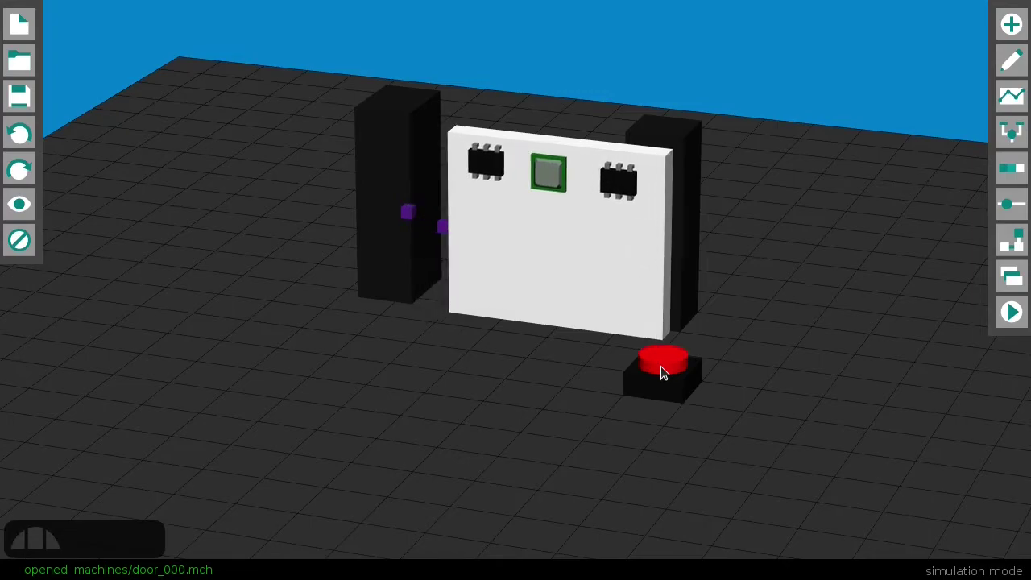
left_click(661, 367)
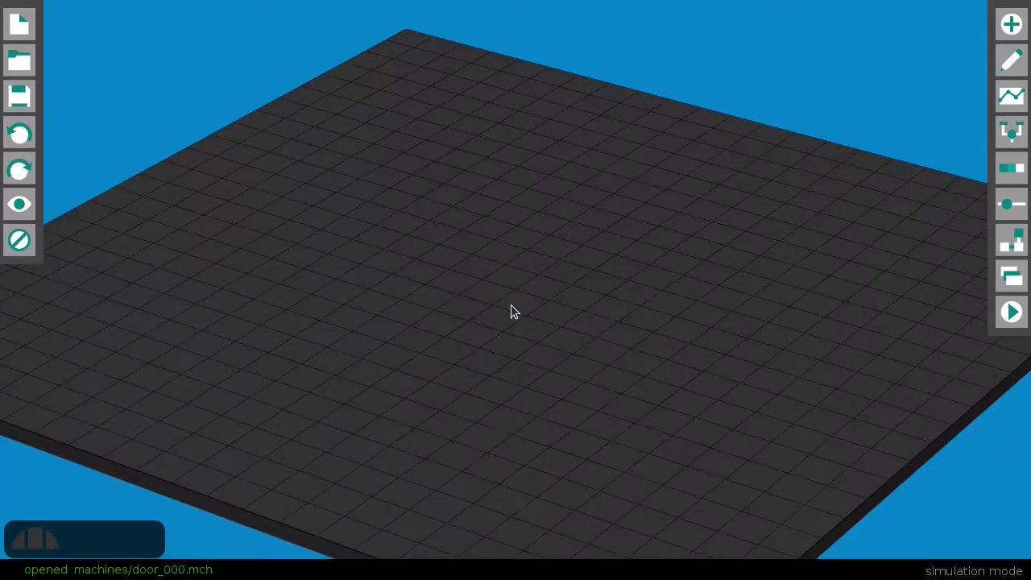
Add a box at the centre of an empty ground plane and scale its height to 0.20.
key("alt+a")
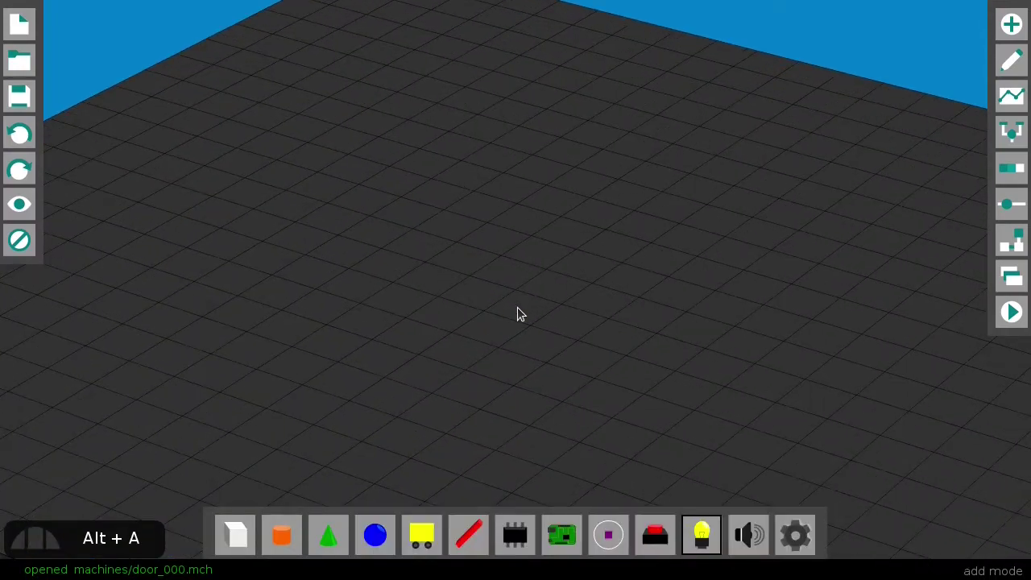
left_click(525, 312)
key("alt+e")
key("s")
mouse_move(521, 278)
left_mouse_down()
mouse_move(522, 300)
mouse_move(522, 287)
left_mouse_up()
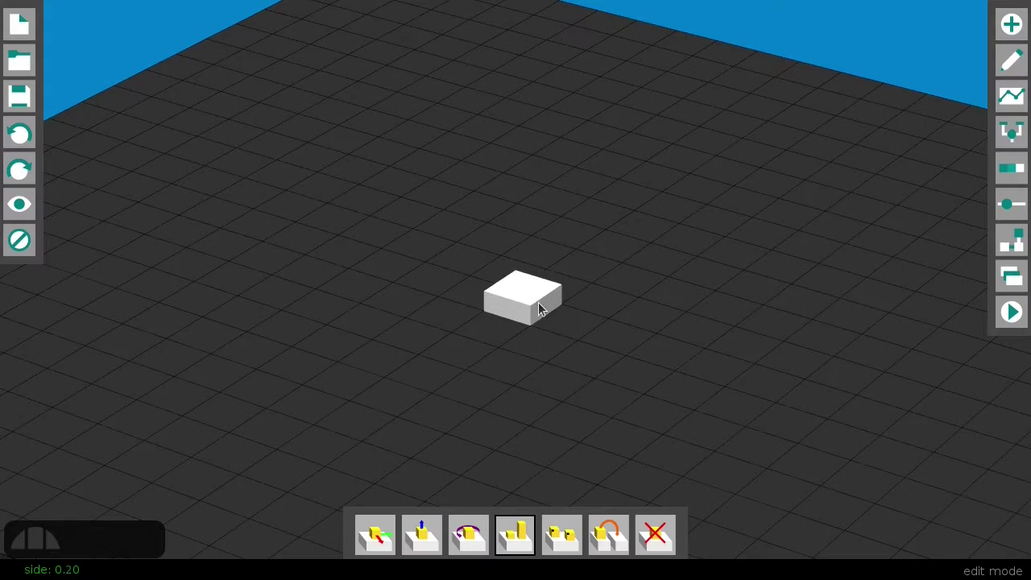
Stand a vertical track on the box at 0.00, 0.00, add a wagon to it and slide the wagon to the track's upper end.
key("alt+a")
key("t")
left_click(523, 288)
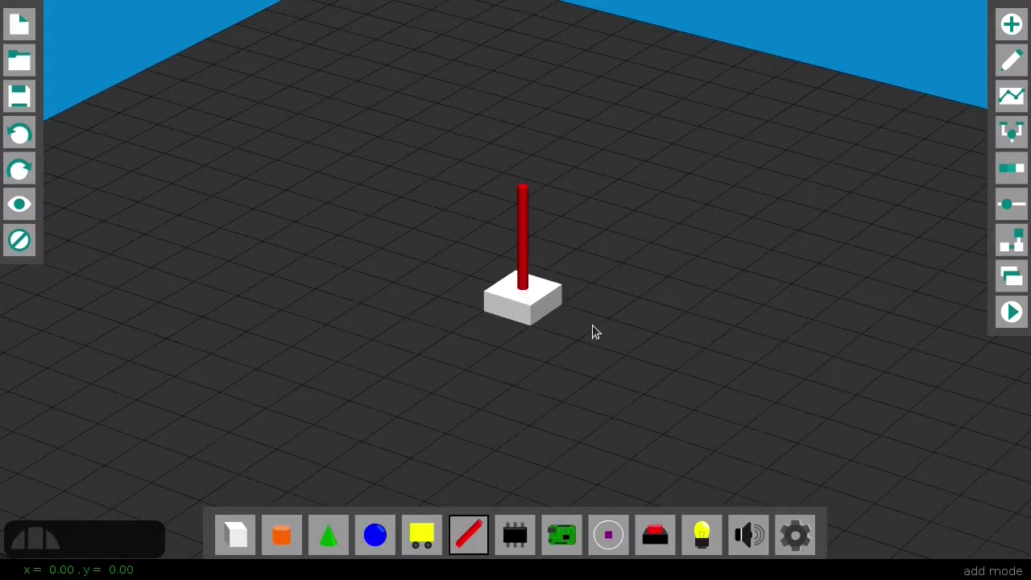
key("w")
left_click(524, 284)
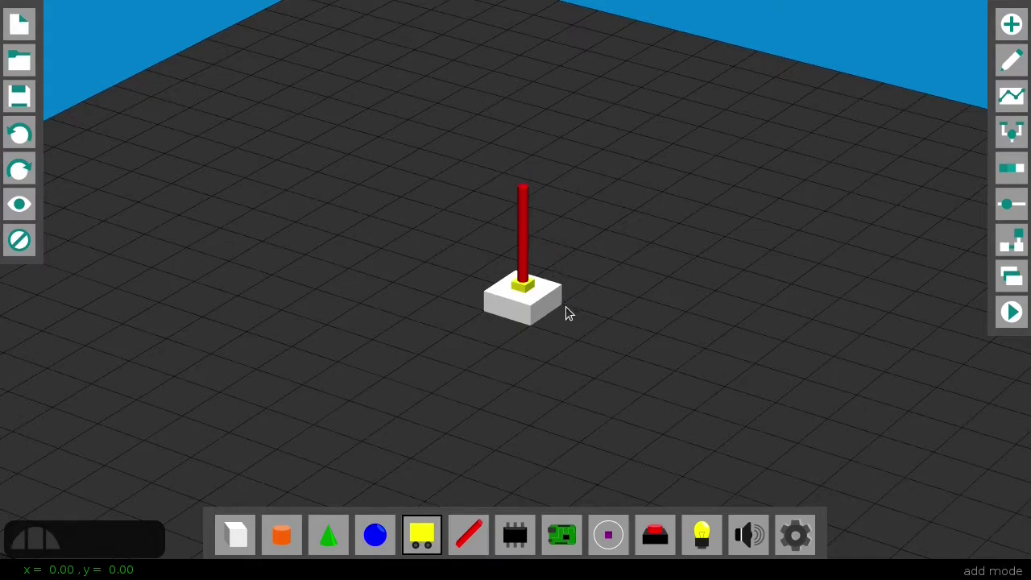
key("alt+s")
left_click_drag(526, 288, 523, 90)
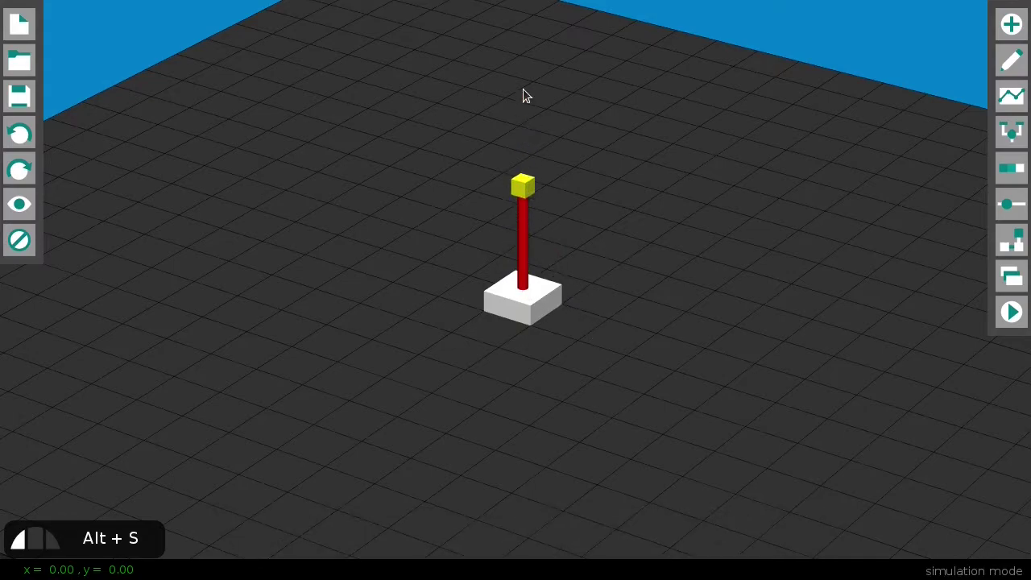
Add a cylinder on top of the wagon and try sliding it along the track in simulation.
key("alt+a")
left_click(281, 535)
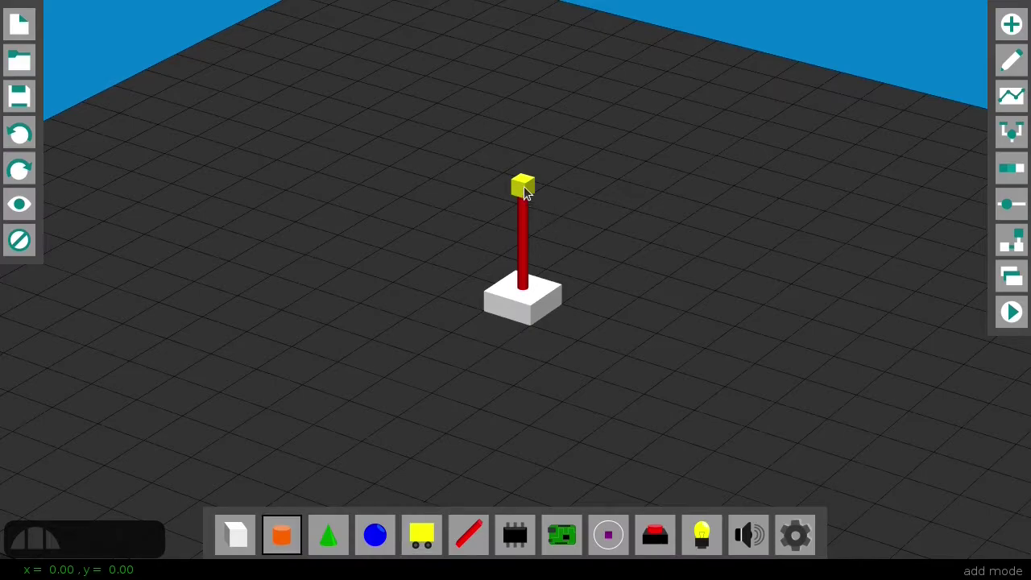
left_click(521, 177)
key("alt+s")
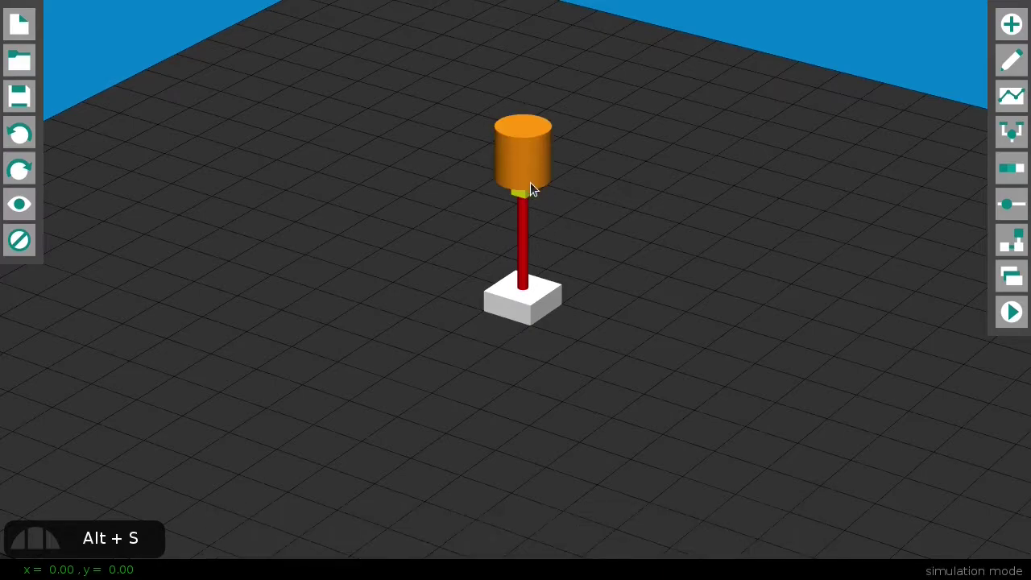
left_click_drag(530, 205, 534, 108)
Shorten the vertical track to a length of 0.20 and test the cylinder's travel in simulation.
key("alt+e")
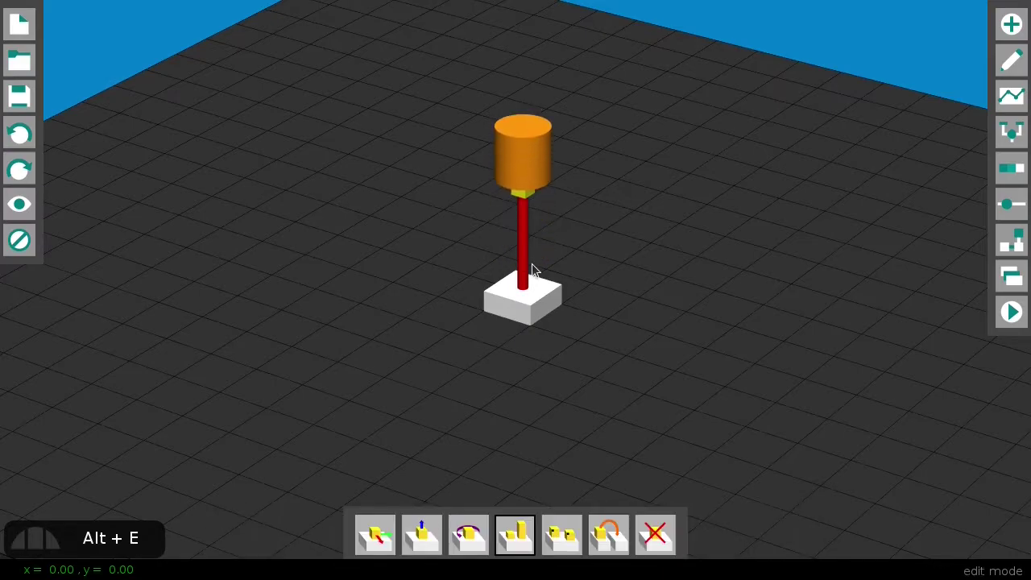
left_click_drag(523, 216, 524, 300)
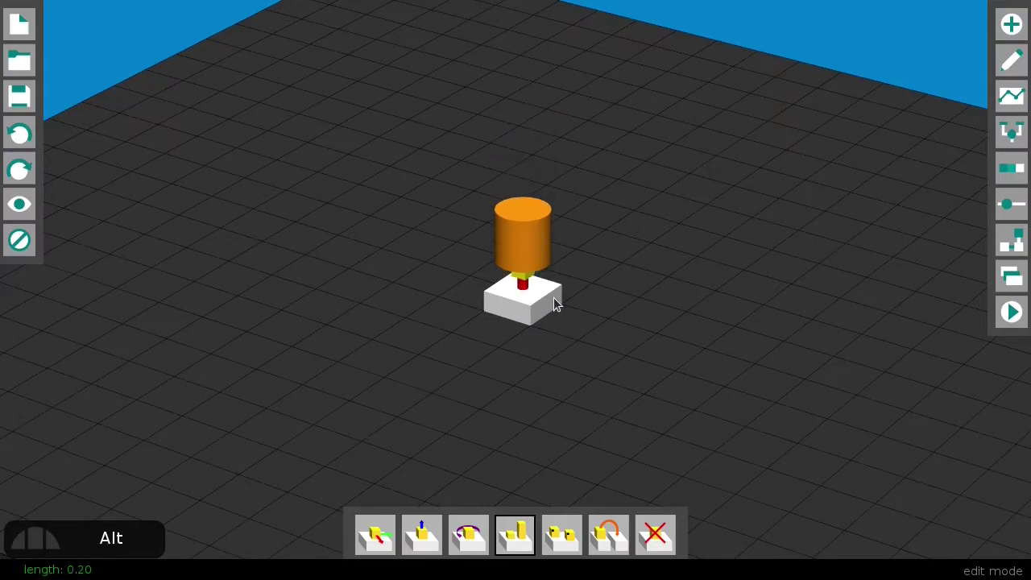
key("alt+s")
left_click_drag(530, 225, 542, 319)
Add a chip on the ground beside the box at x 0.50, y 0.00 and open the wagon's graph for it.
key("alt+a")
key("g")
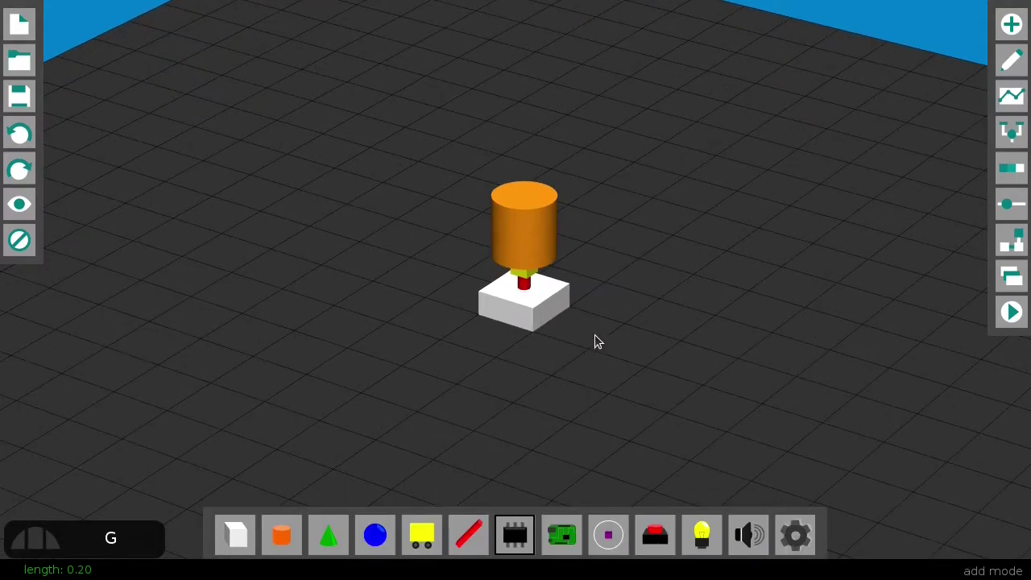
left_click(582, 332)
key("alt+g")
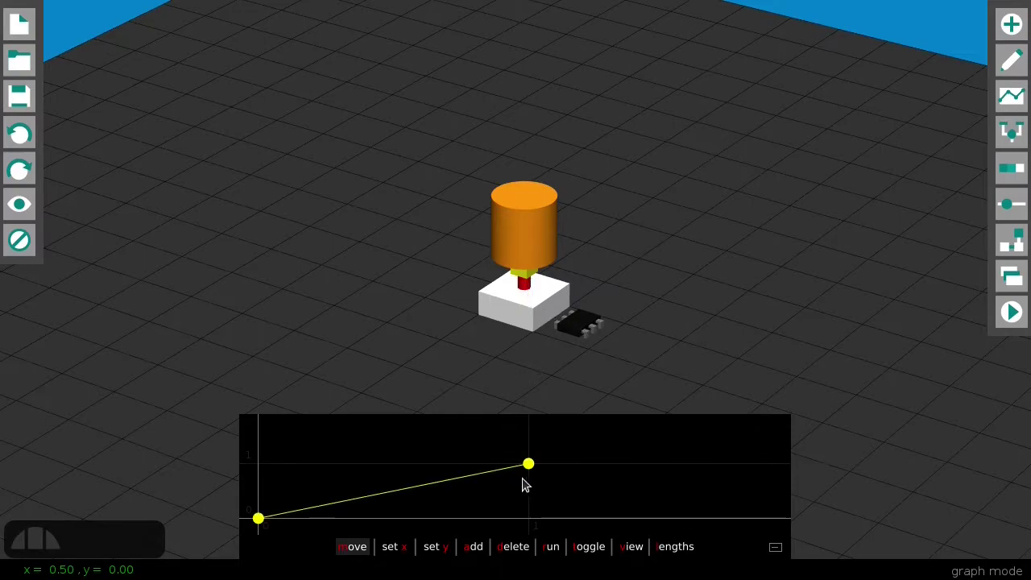
Shape the first chip's graph to fall from a raised start node to an end node at 0.10, 0.00, and run it.
left_click_drag(257, 520, 258, 510)
left_click_drag(532, 477, 315, 522)
key("r")
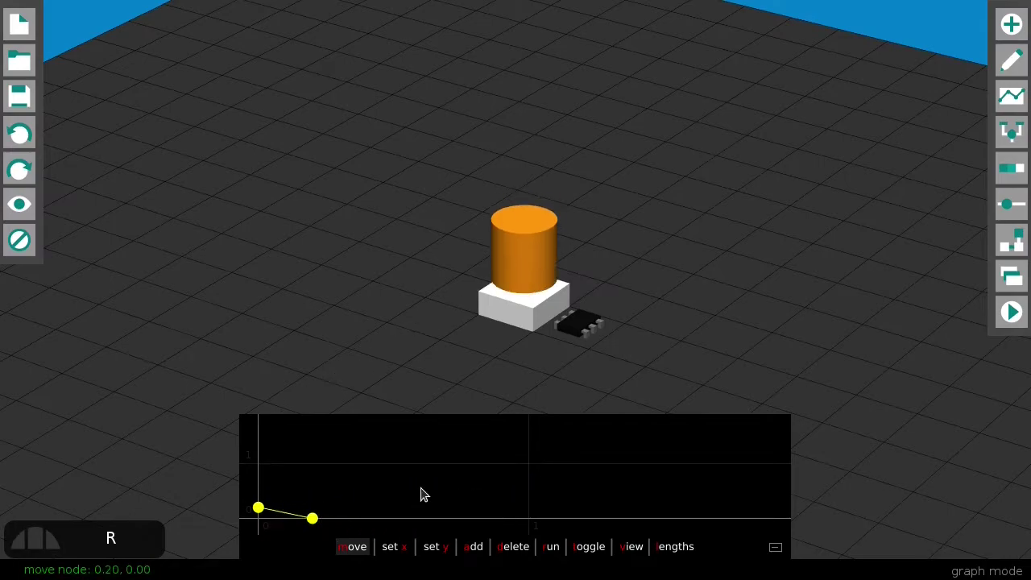
left_click_drag(312, 520, 290, 524)
key("r")
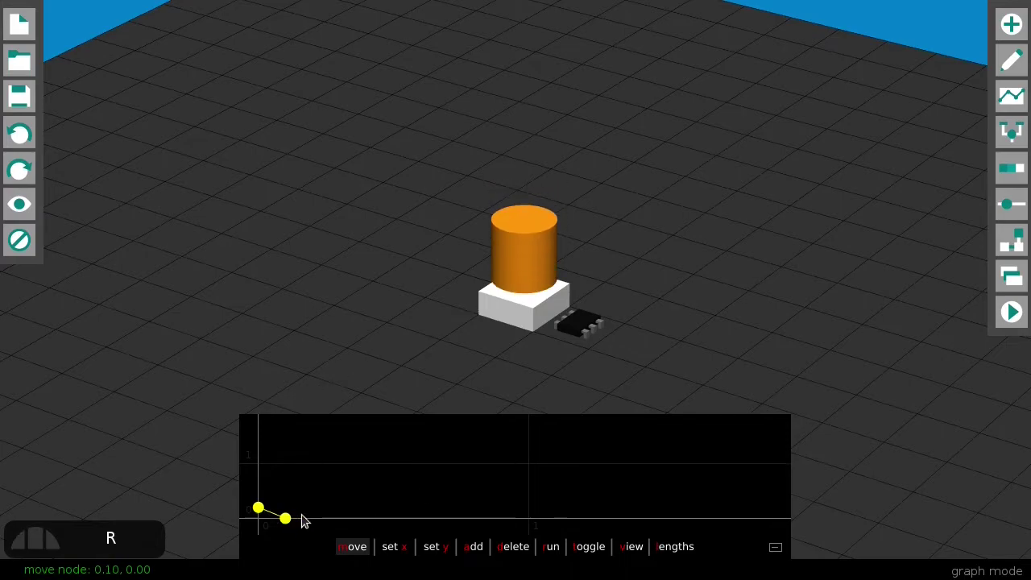
Add a second chip at x 1.00, y 0.00 and assign the yellow wagon to its graph.
key("alt")
key("g")
left_click(634, 348)
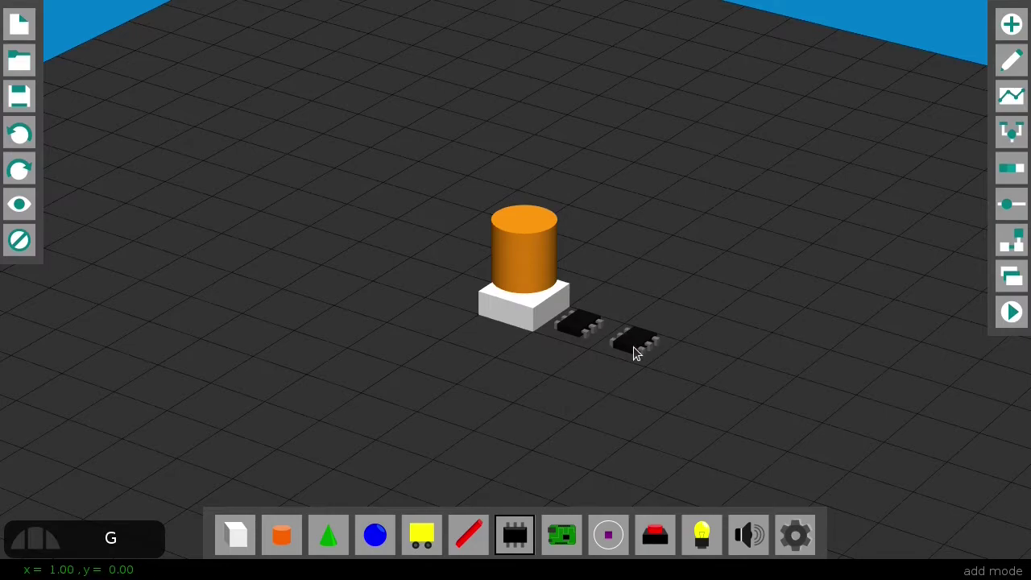
key("alt+g")
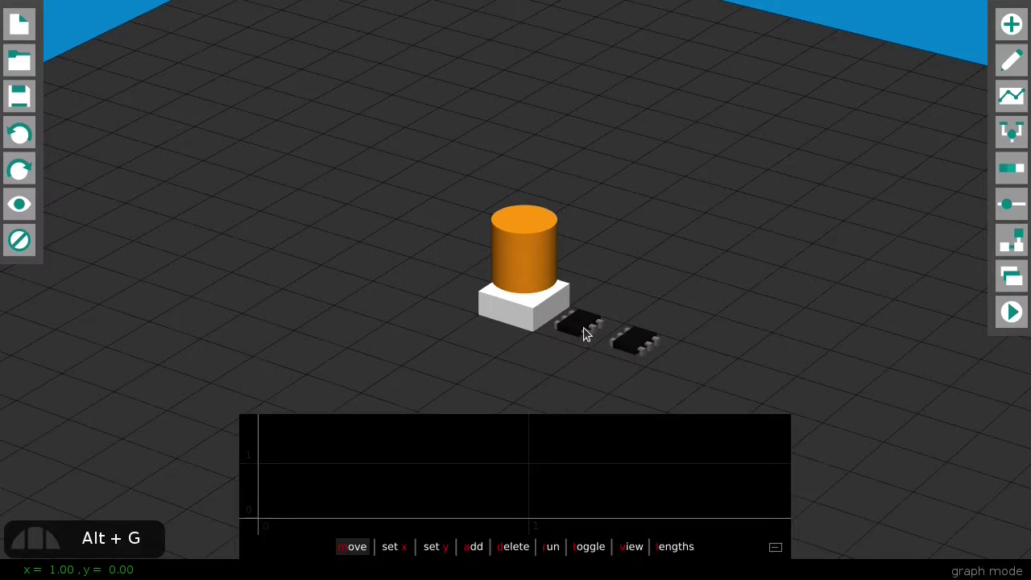
left_click_drag(545, 306, 563, 261)
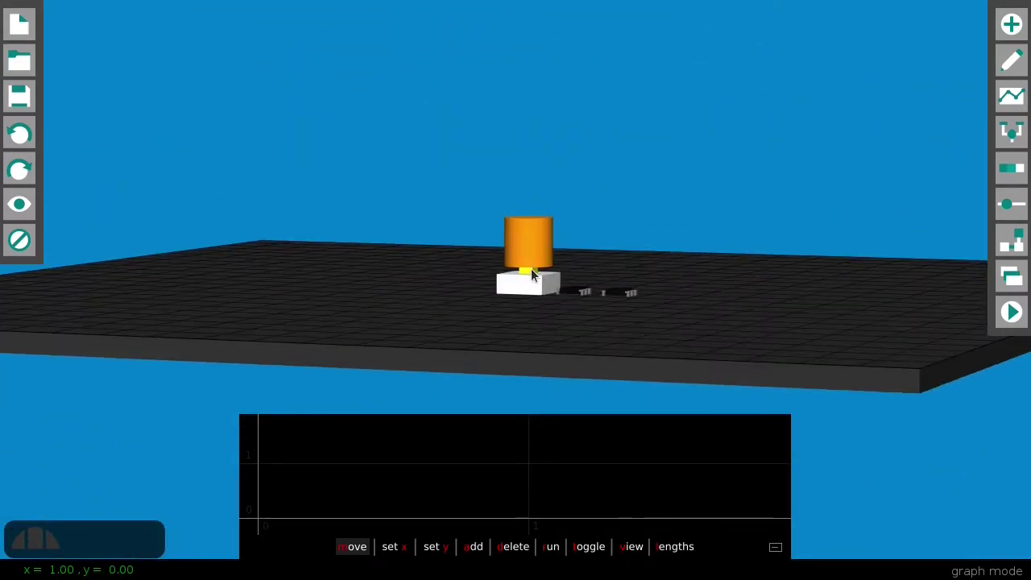
left_click(531, 274)
Move the end node of the second chip's graph to 0.10, 0.20 and run the chips' graphs to test the wagon.
scroll(564, 322, "up", 3)
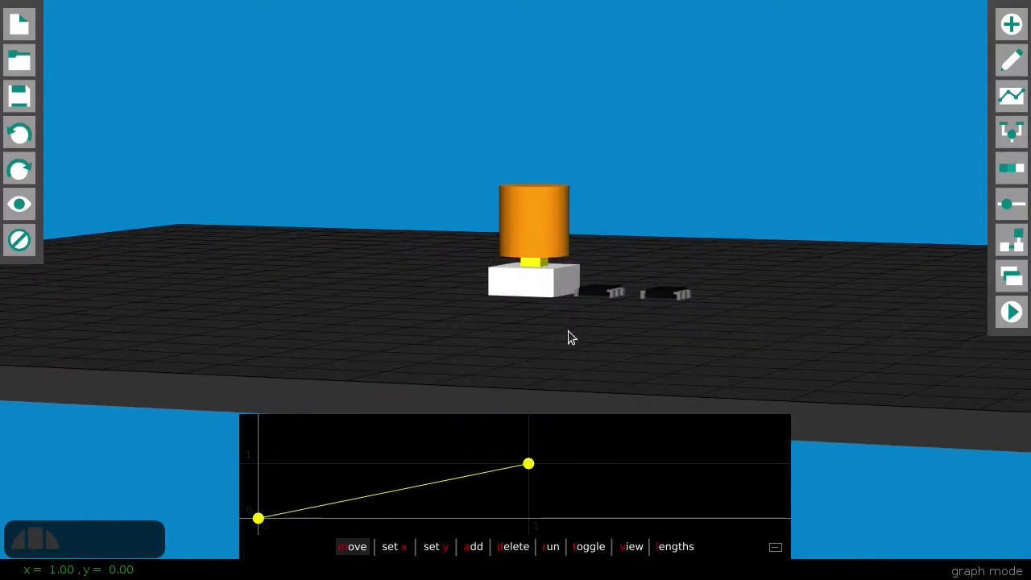
left_click_drag(568, 336, 559, 362)
left_click_drag(526, 470, 299, 511)
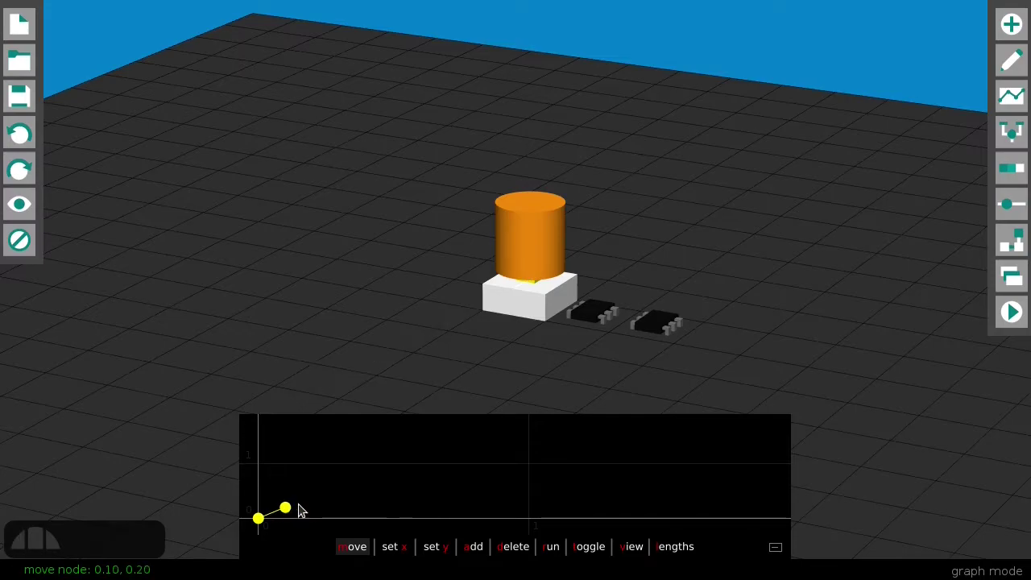
key("r")
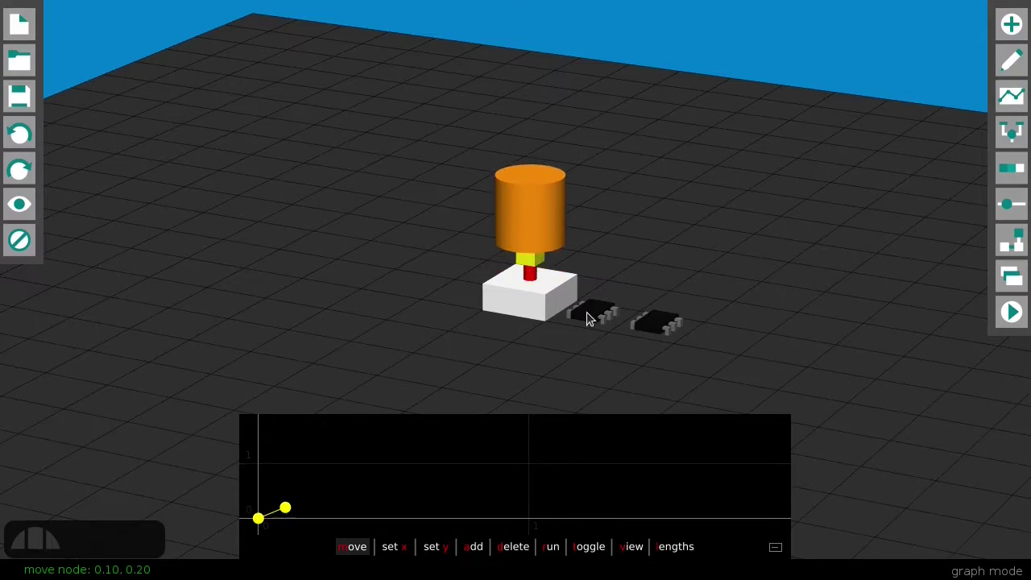
key("r")
Scale the orange cylinder to a height of 0.30.
key("alt+e")
key("5")
left_click_drag(529, 207, 529, 234)
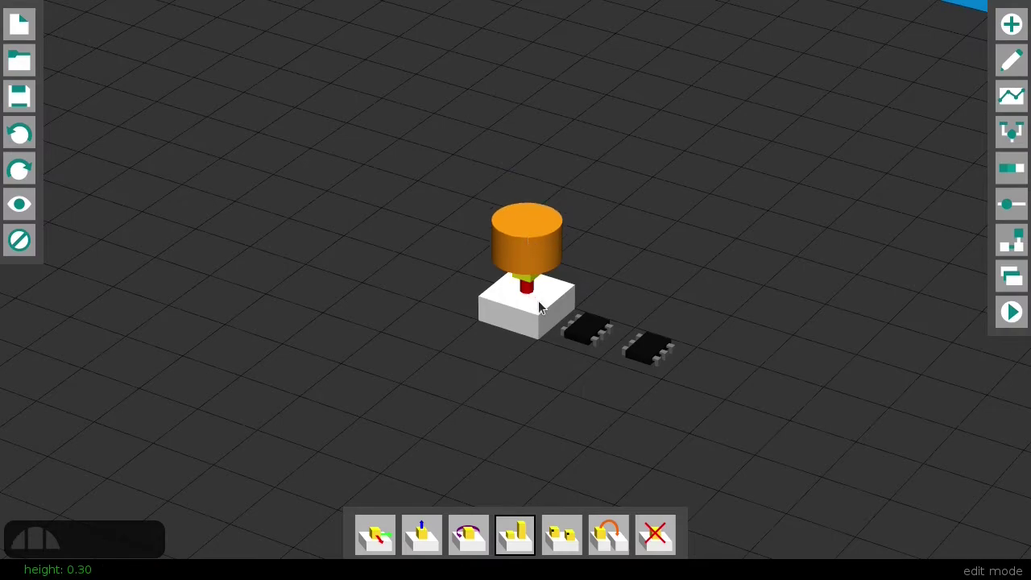
Colour the cylinder red and the box beneath it black.
key("alt+c")
left_click(469, 543)
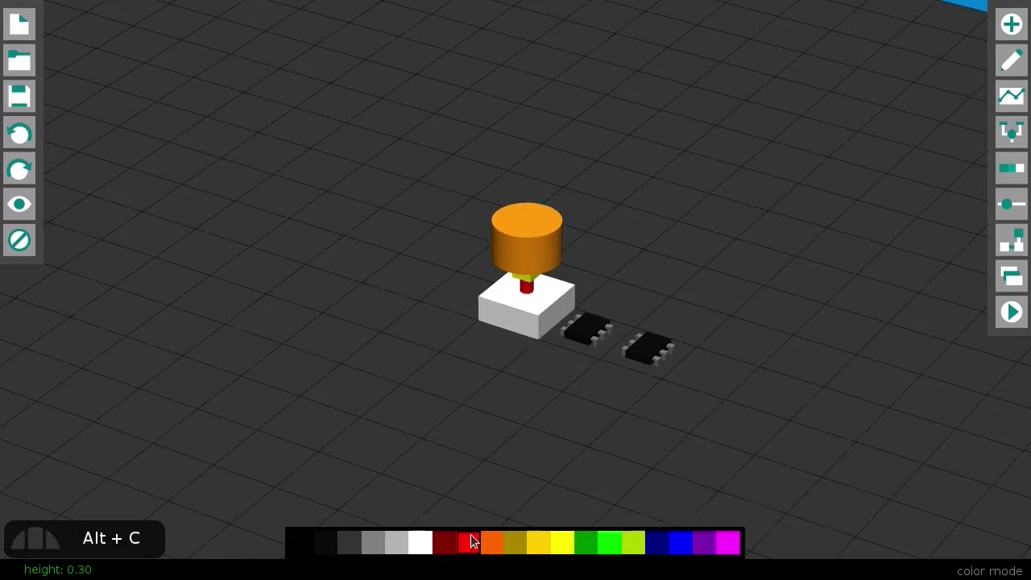
left_click(519, 257)
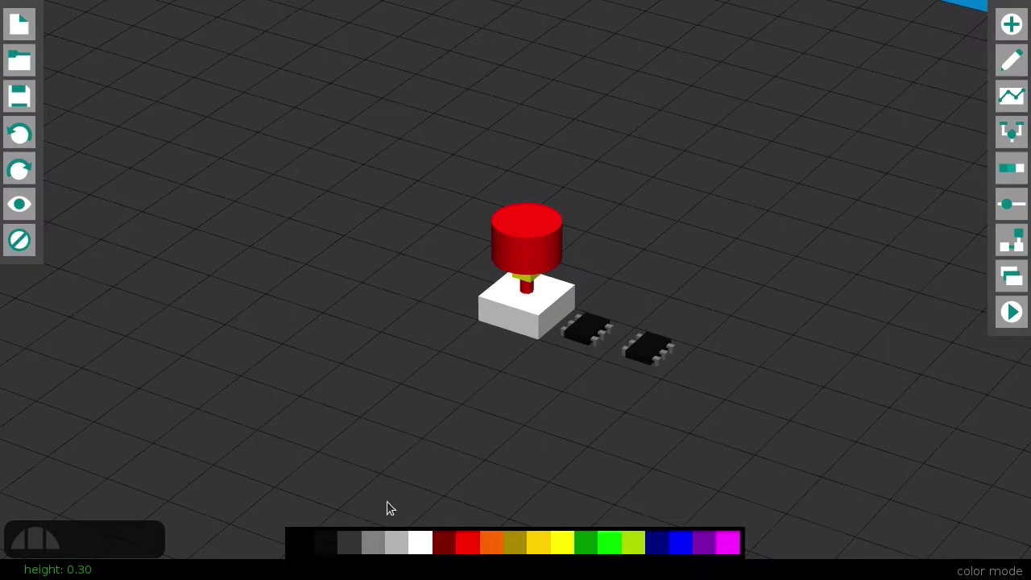
left_click(508, 319)
Add a motherboard on the ground beside the chips at x 1.50, y 0.00.
key("alt+a")
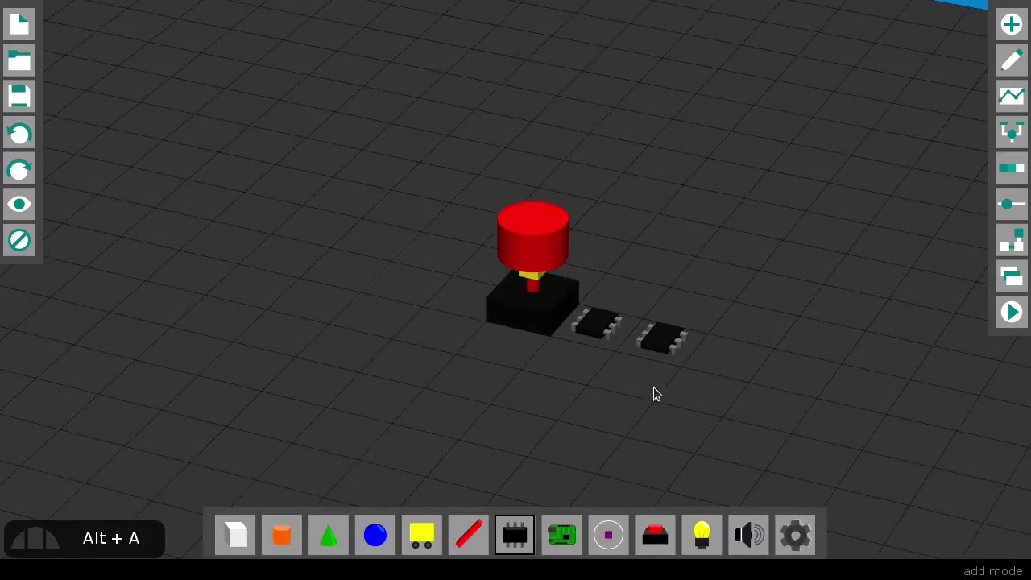
key("m")
left_click(719, 362)
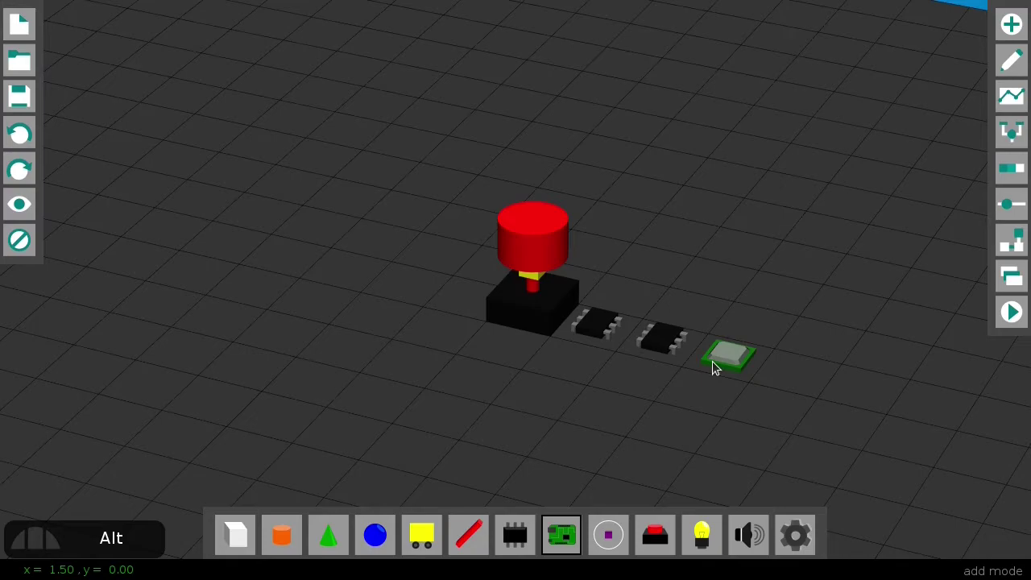
Add the red cylinder and the chip nearest the box to the motherboard circuit, and connect the cylinder to the chip.
key("alt+m")
left_click(547, 251)
left_click(593, 327)
left_click(311, 429)
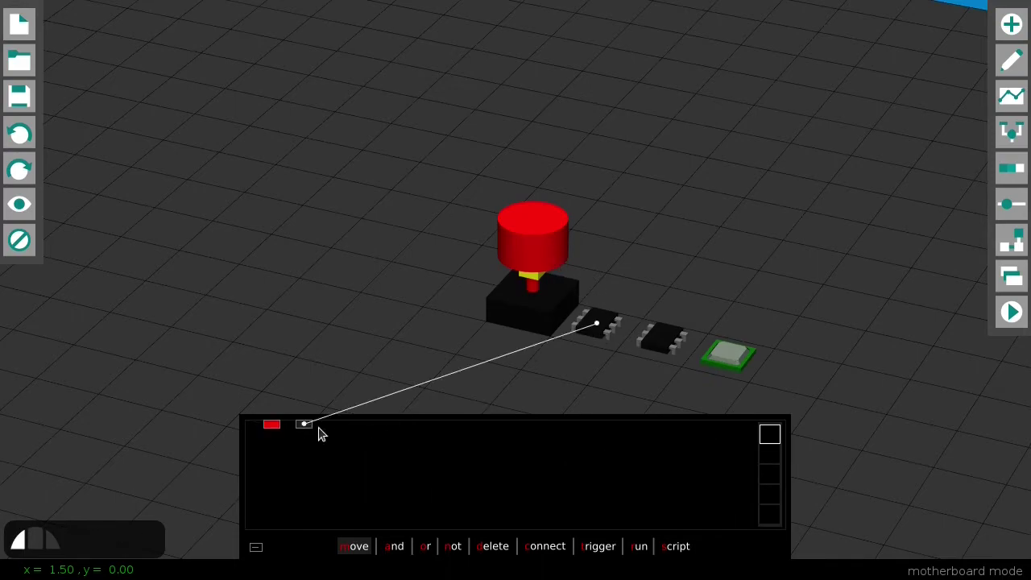
key("c")
left_click(277, 426)
left_click(359, 425)
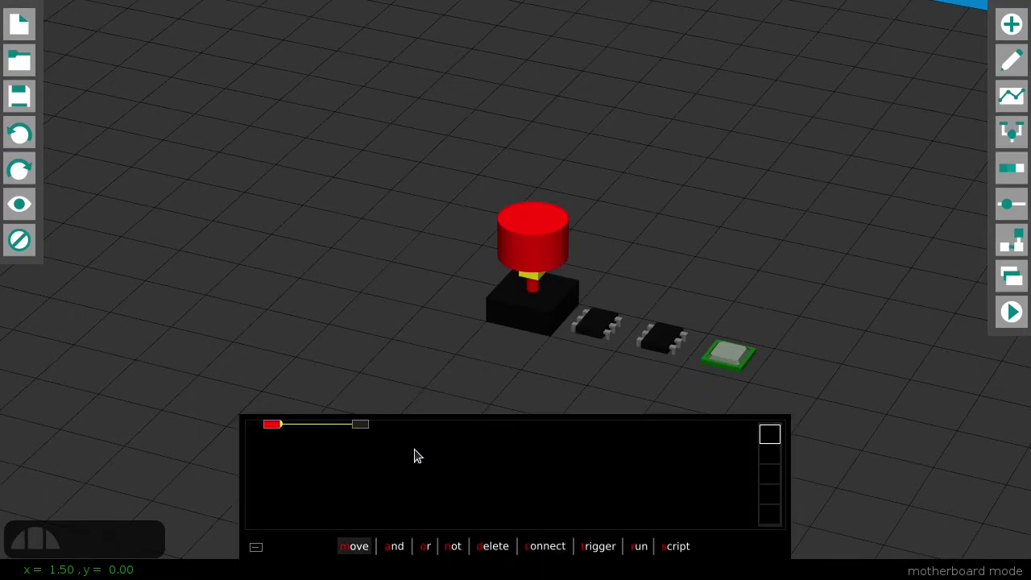
Set the red cylinder's node on the motherboard as a trigger and test it in simulation.
key("alt+s")
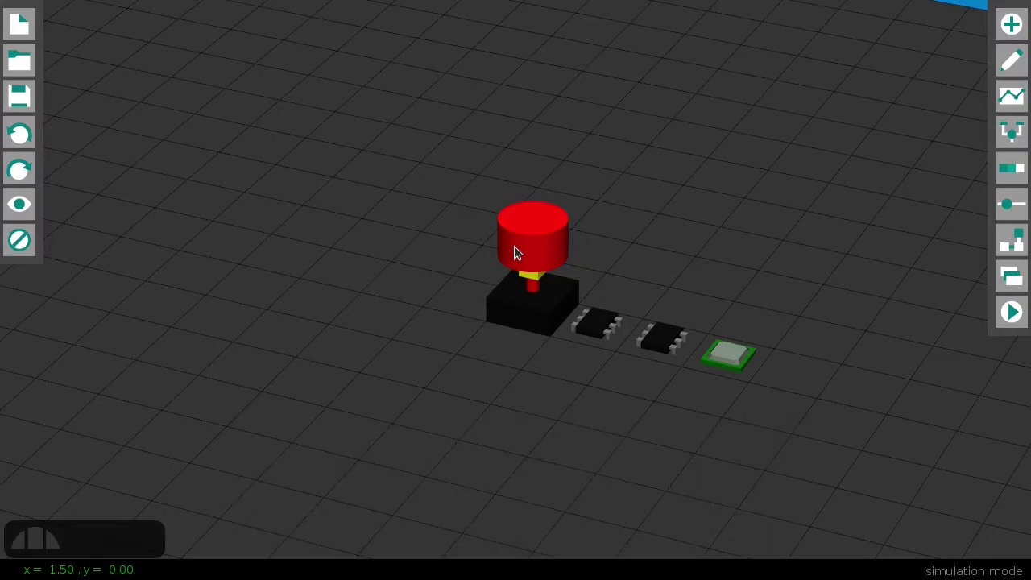
key("alt+m")
key("t")
left_click(276, 442)
key("alt+s")
left_click(528, 259)
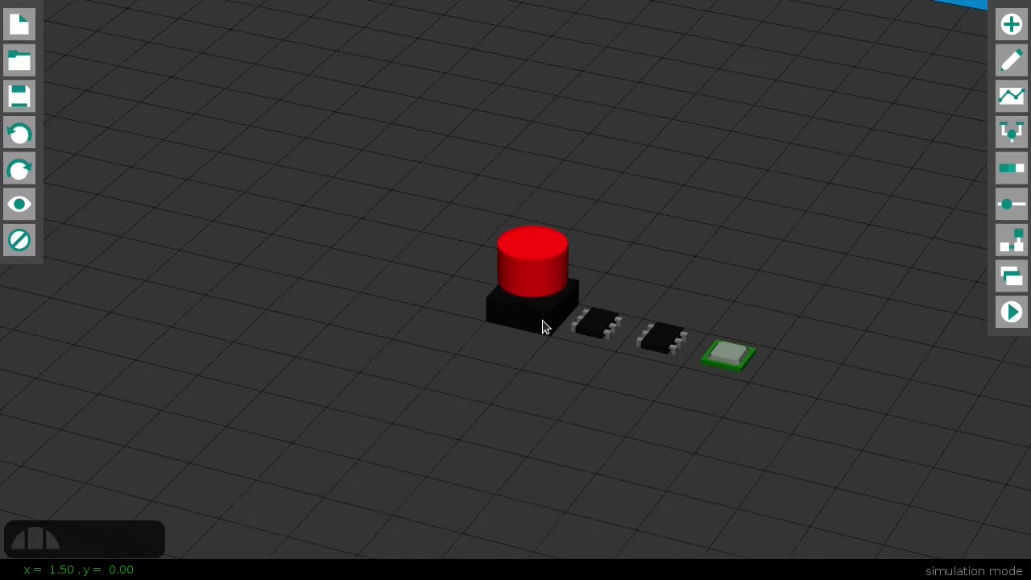
Add the second chip and a NOT gate to the circuit, connecting the red cylinder through the NOT gate to that chip.
key("alt+m")
left_click(647, 351)
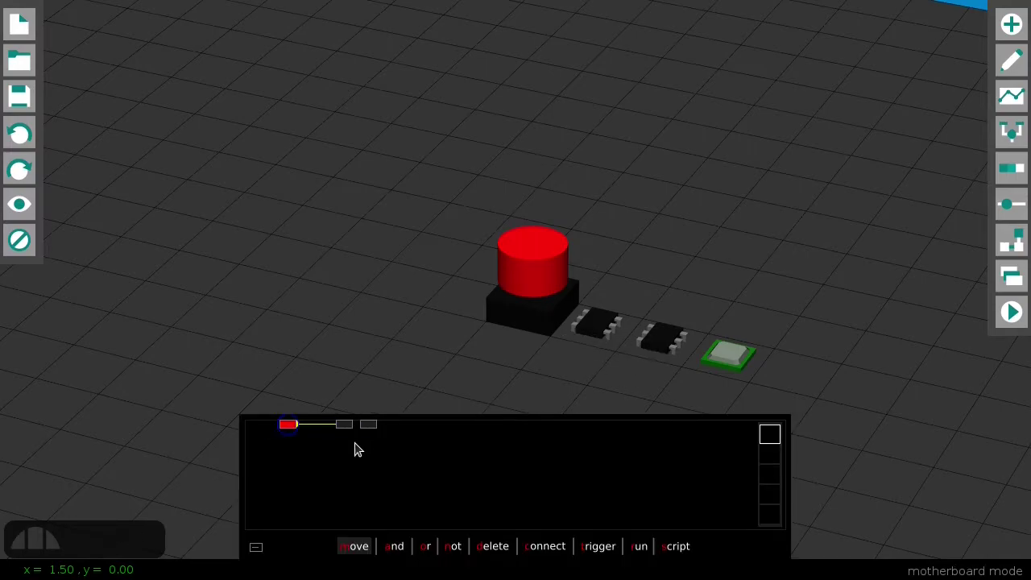
left_click(417, 429)
key("n")
left_click(350, 493)
key("c")
left_click(351, 493)
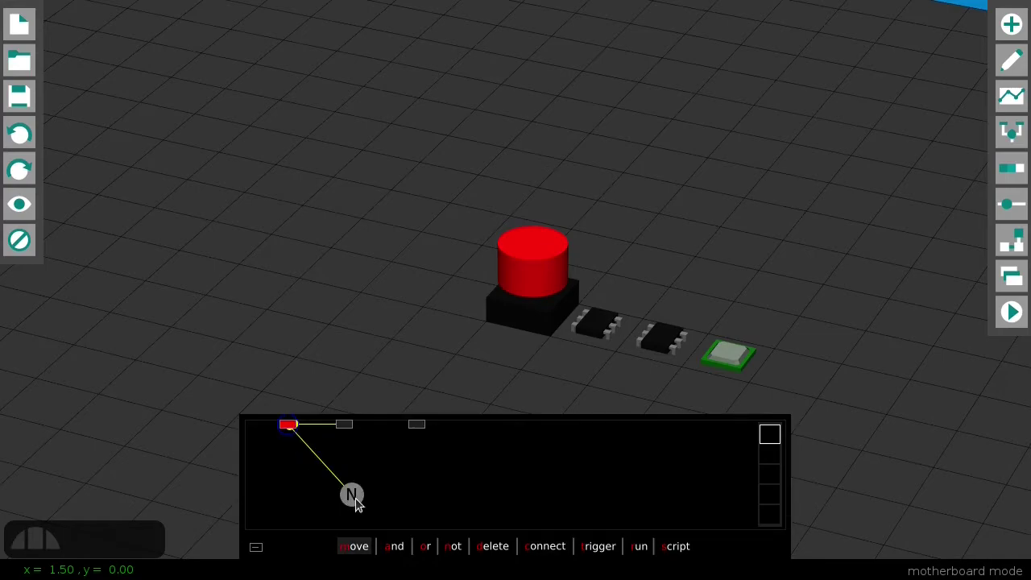
left_click(416, 426)
Simulate the machine and toggle the red cylinder repeatedly to test its up and down motion.
key("alt+s")
left_click(539, 252)
left_click(540, 233)
left_click(539, 233)
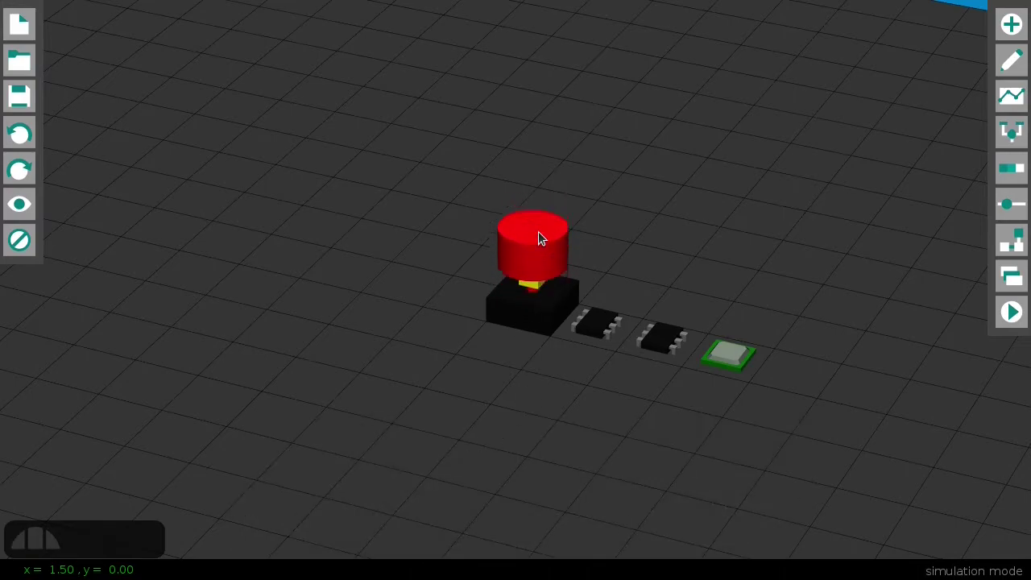
right_click_drag(538, 236, 522, 284)
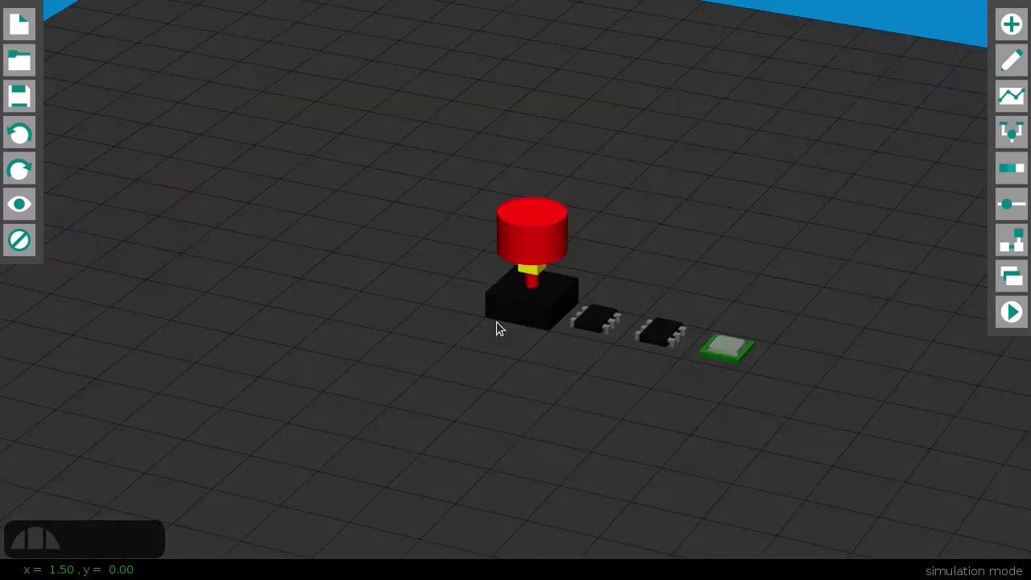
Put the track, wagon and red cylinder on layer 2, leaving only layer 1 shown.
key("alt+l")
left_click(495, 355, "shift")
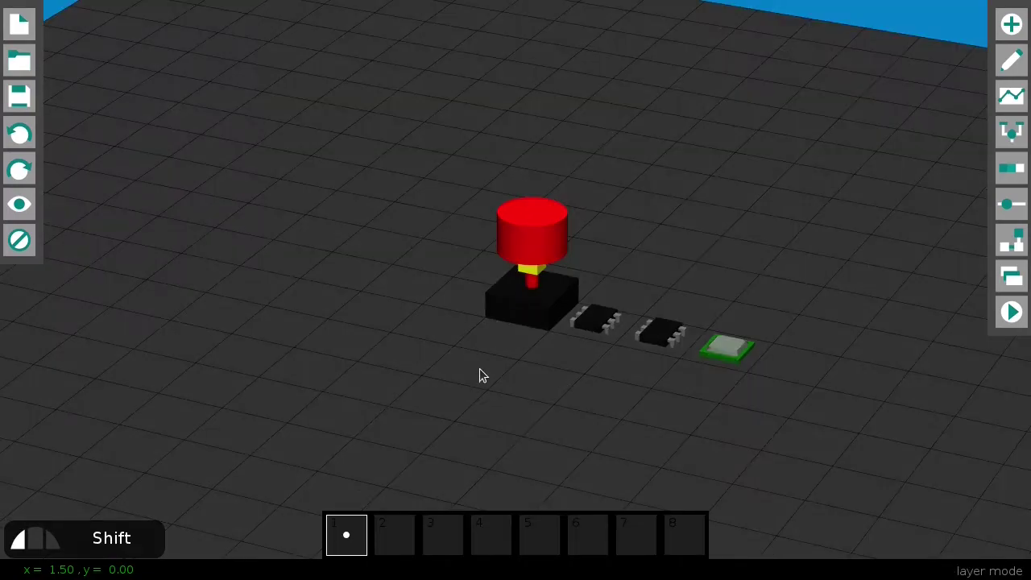
left_click(400, 522, "shift")
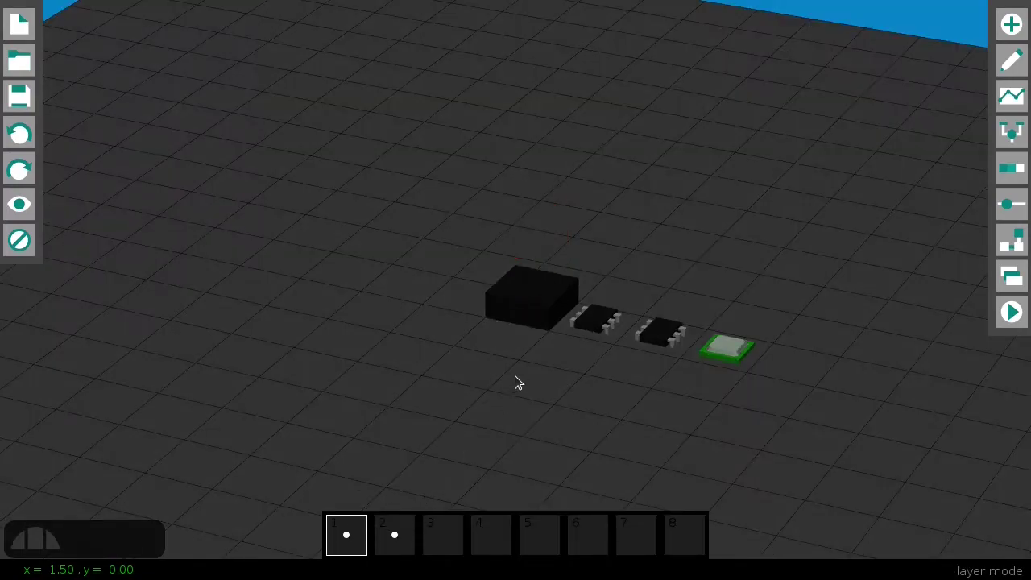
Add a box on top of the black box and reduce its height to 0.20.
key("alt+a")
key("b")
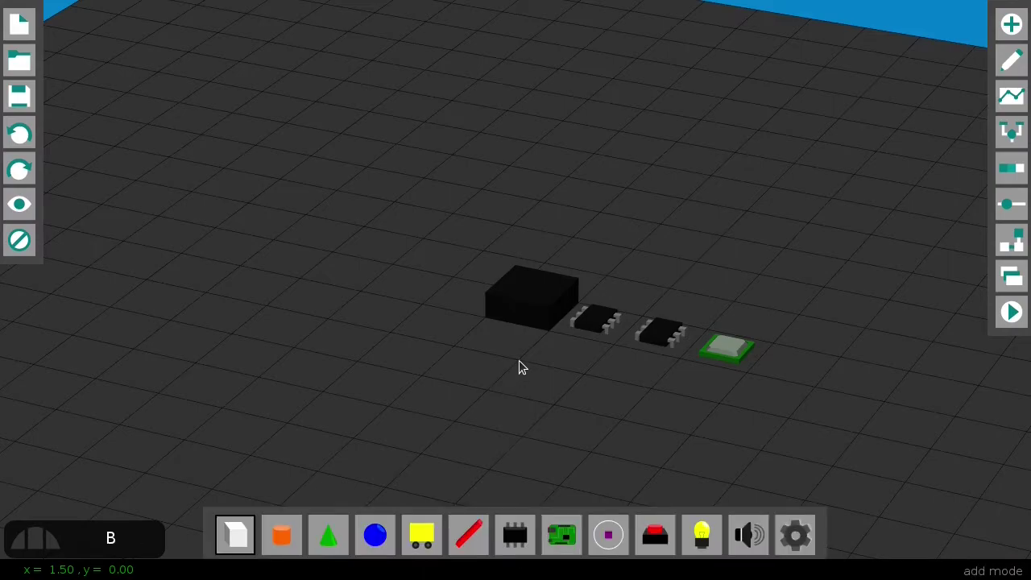
left_click(533, 294)
key("alt+e")
key("5")
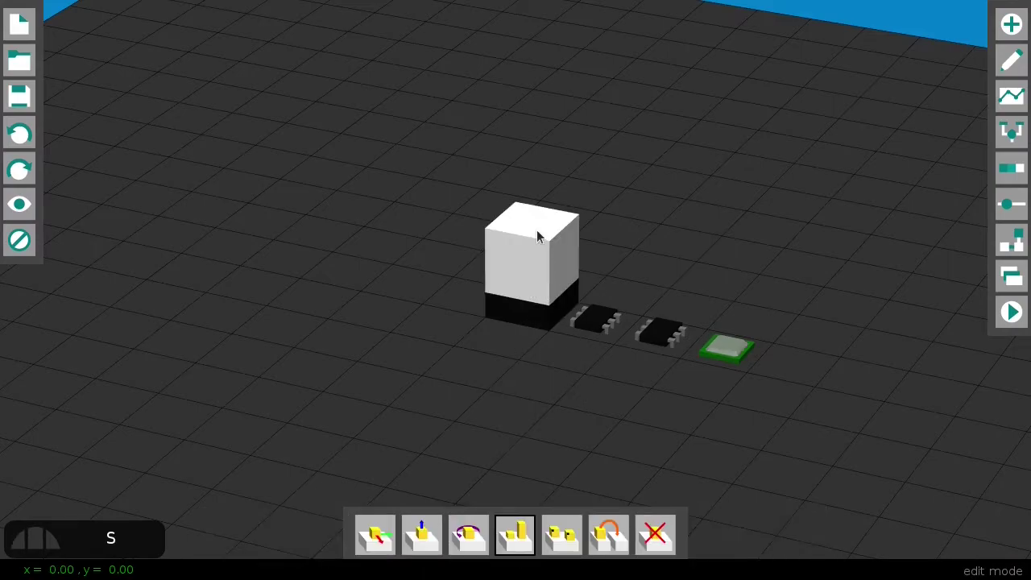
left_click_drag(539, 228, 539, 274)
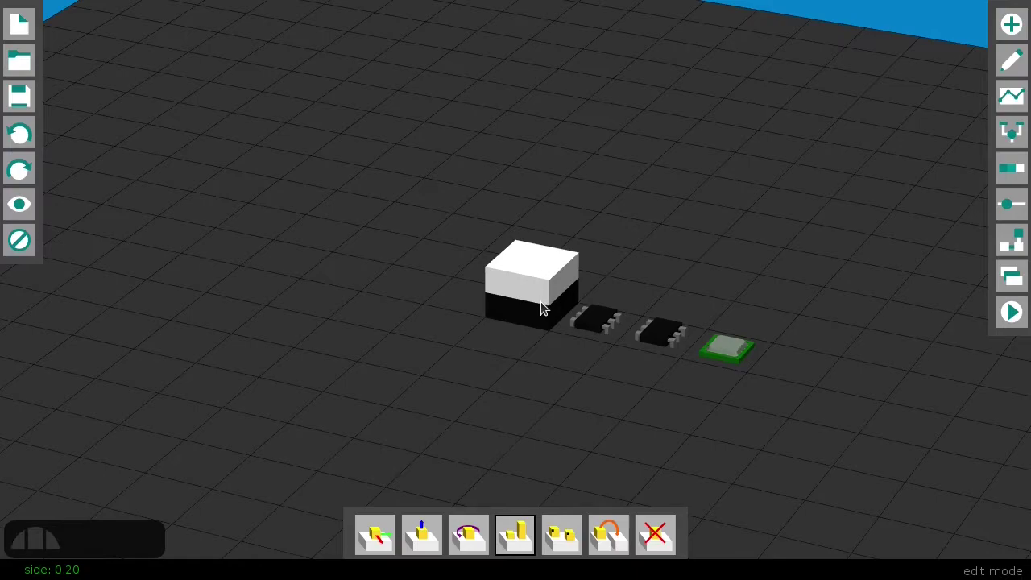
Color the upper box black and show layer 2 together with layer 1.
key("alt+c")
left_click(308, 544)
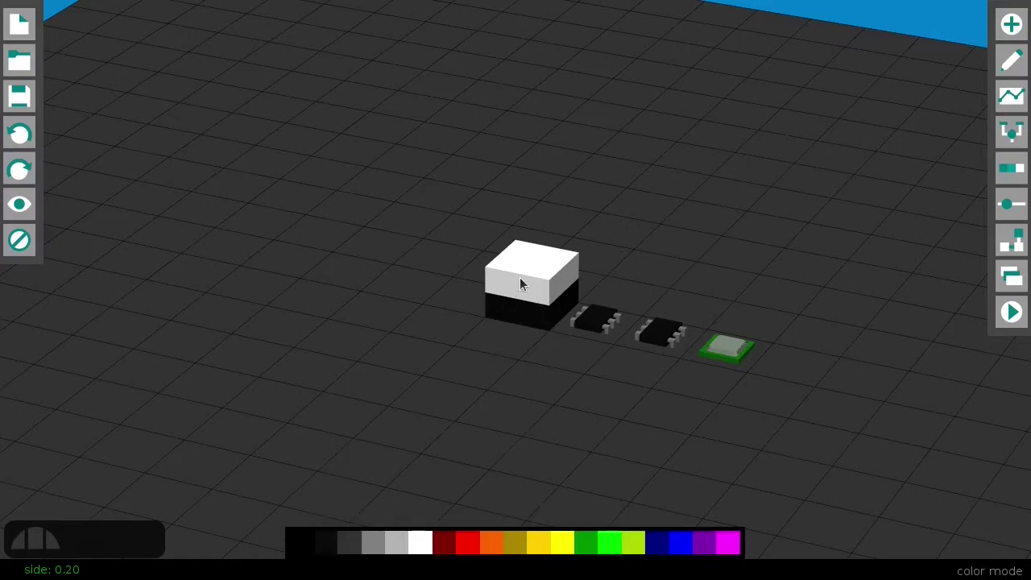
left_click(520, 283)
key("alt+l")
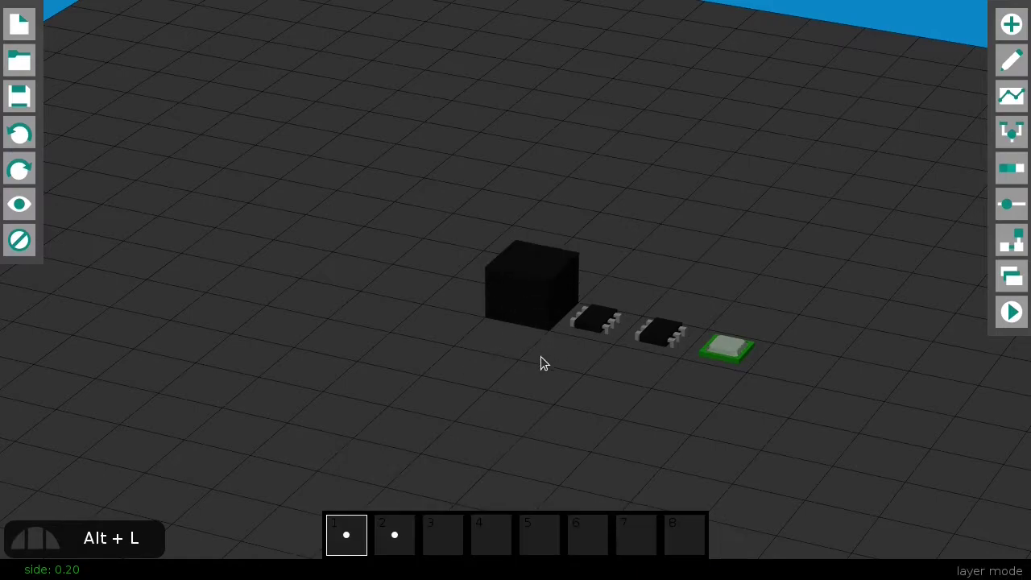
left_click(395, 525, "shift")
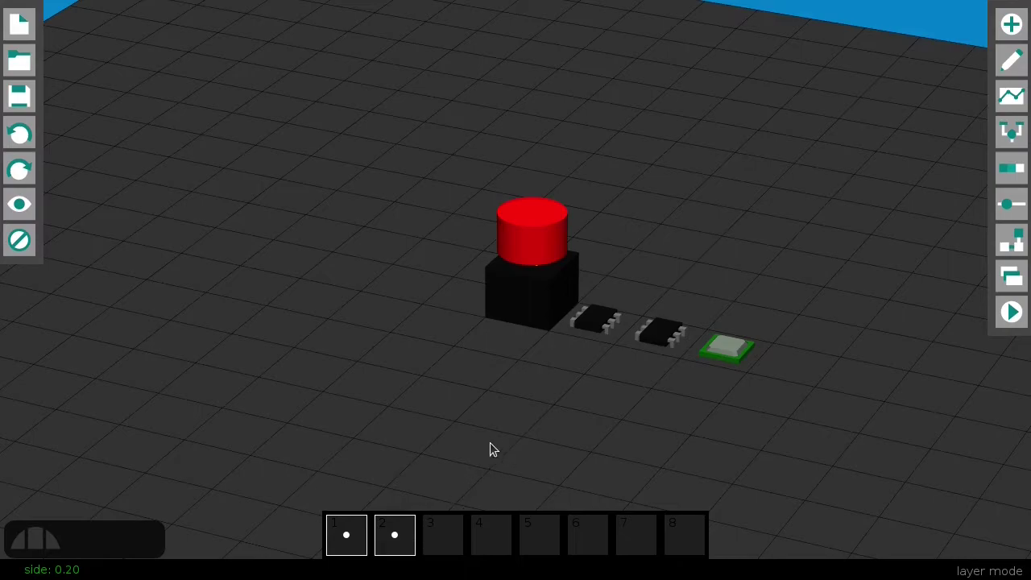
Set the upper black box's height to 0.40 and check it in simulation.
key("alt+e")
key("5")
left_click_drag(499, 269, 500, 253)
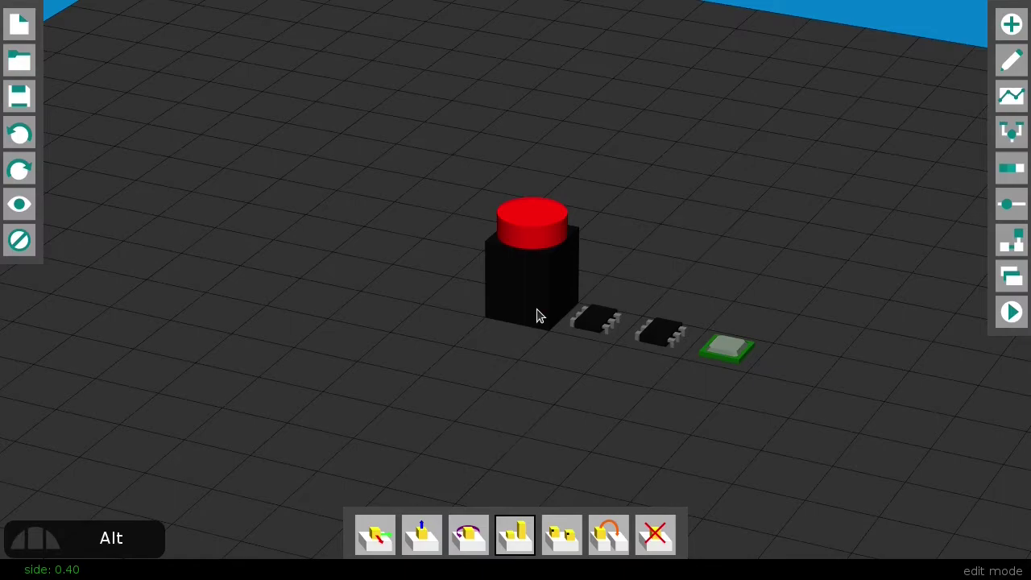
key("alt+s")
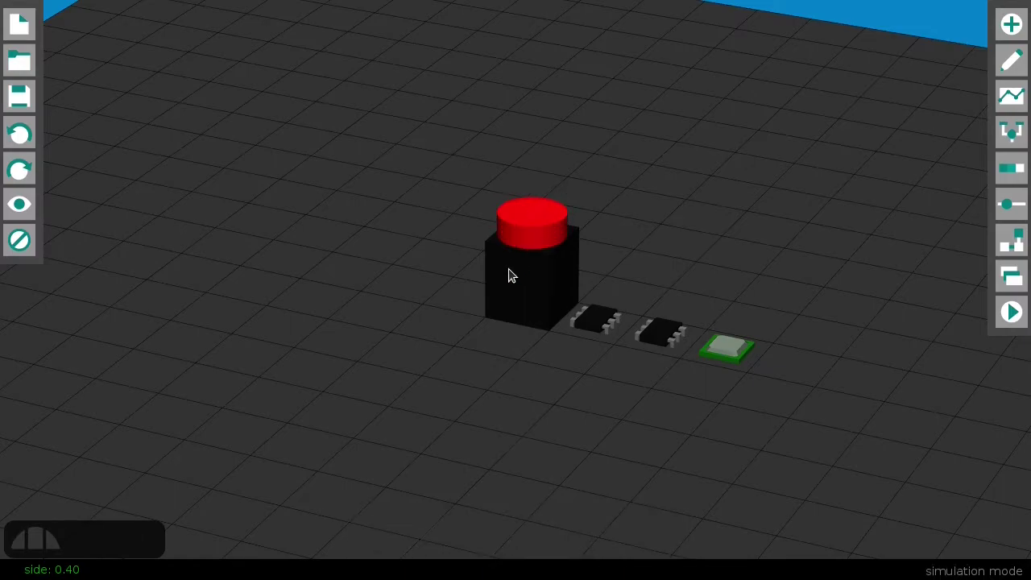
Set the upper black box's height to 0.30 and check the button in simulation.
key("alt+e")
key("5")
left_click_drag(494, 241, 494, 252)
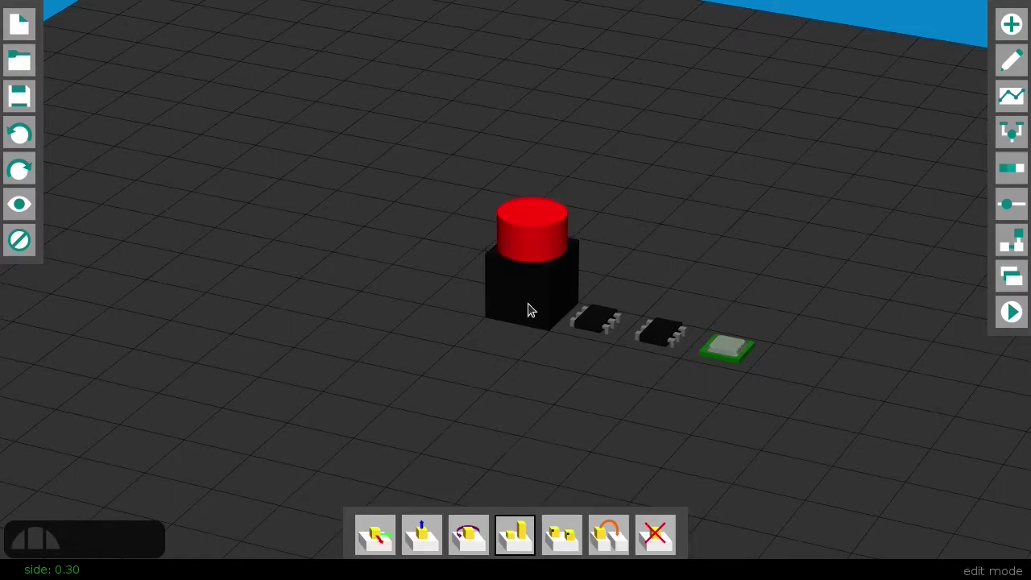
key("alt+s")
right_click_drag(532, 274, 531, 302)
Move both chips and the motherboard to layer 3.
key("alt+l")
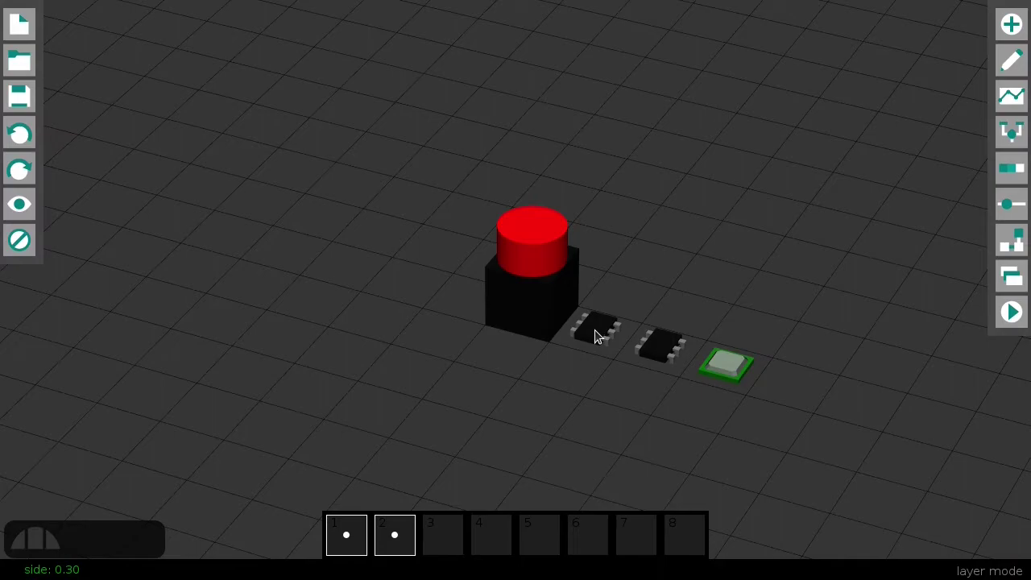
left_click_drag(594, 336, 445, 535)
left_click_drag(656, 350, 452, 536)
left_click_drag(716, 389, 449, 536)
Move the inner mechanism to layer 3 and the red cylinder to layer 1, then show only layer 1 and inspect it in simulation.
left_click(397, 534)
right_click_drag(471, 444, 524, 314)
left_click_drag(536, 280, 445, 528)
left_click_drag(537, 233, 351, 528)
left_click(348, 533)
key("alt+s")
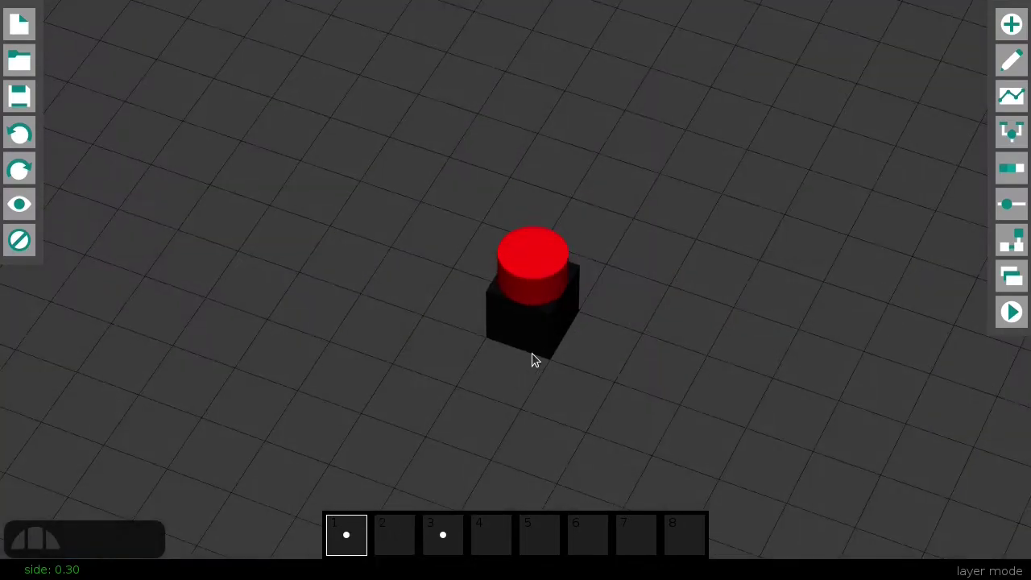
right_click_drag(534, 260, 576, 350)
Add a motherboard beside the button and a lamp beyond it at x 2.00, y 0.00.
key("alt+a")
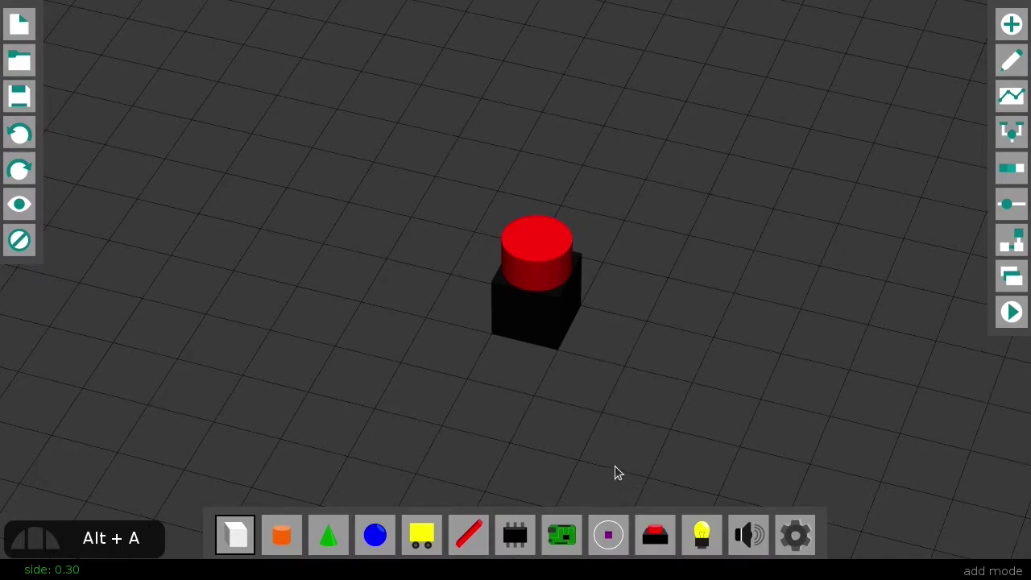
key("m")
left_click(661, 351)
key("l")
left_click(803, 390)
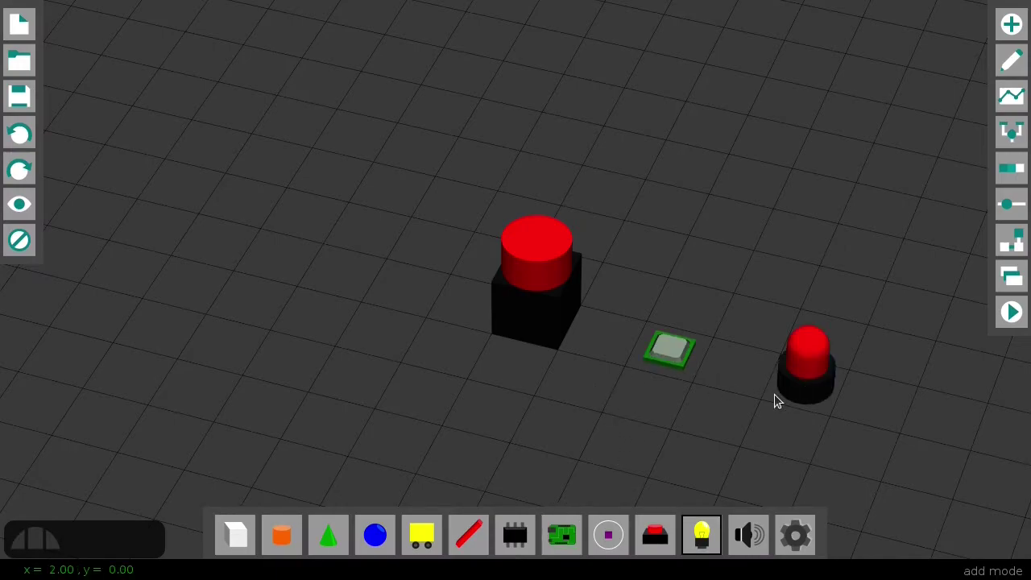
Color the lamp yellow.
key("alt+c")
left_click(570, 545)
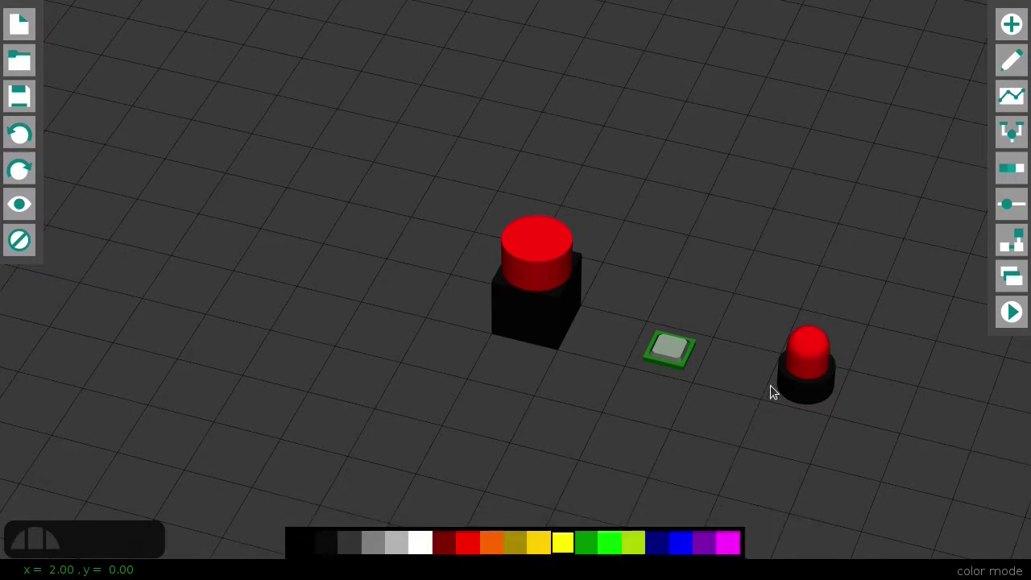
left_click(816, 381)
Add the red cylinder and the yellow lamp to the motherboard circuit and connect the cylinder to the lamp.
key("alt+m")
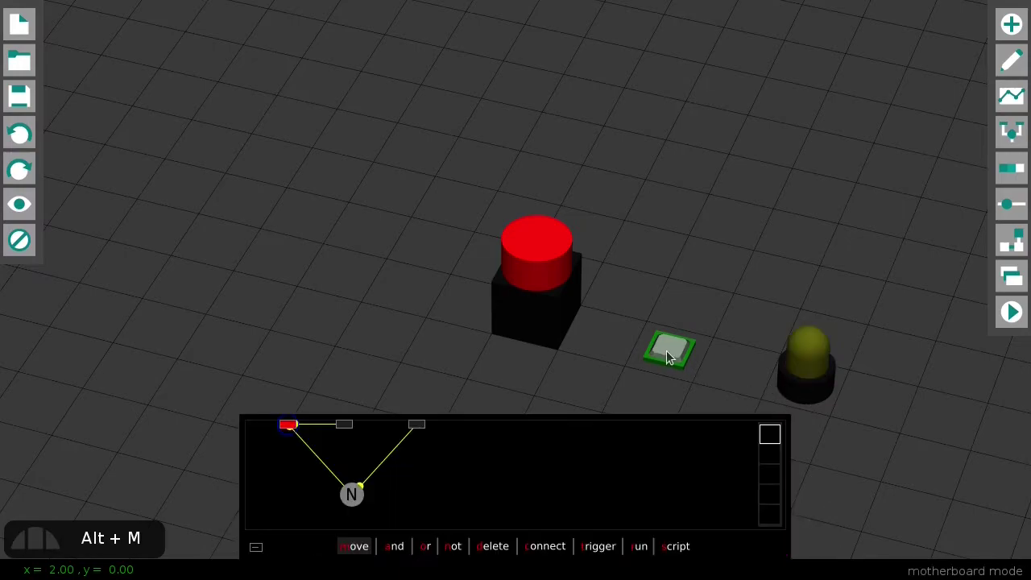
left_click(541, 254)
left_click(810, 353)
left_click(310, 427)
left_click(356, 432)
left_click(271, 427)
left_click(290, 433)
key("c")
left_click(320, 470)
left_click(360, 425)
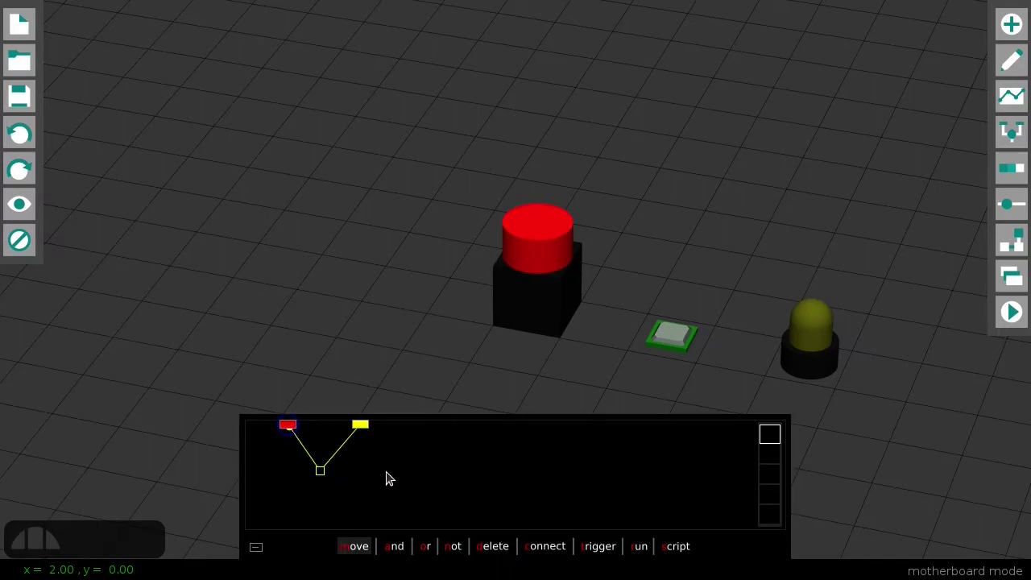
Simulate the machine and operate the red button repeatedly to test the lamp.
key("alt+s")
left_click(523, 248)
left_click(525, 252)
left_click(525, 253)
left_click(529, 269)
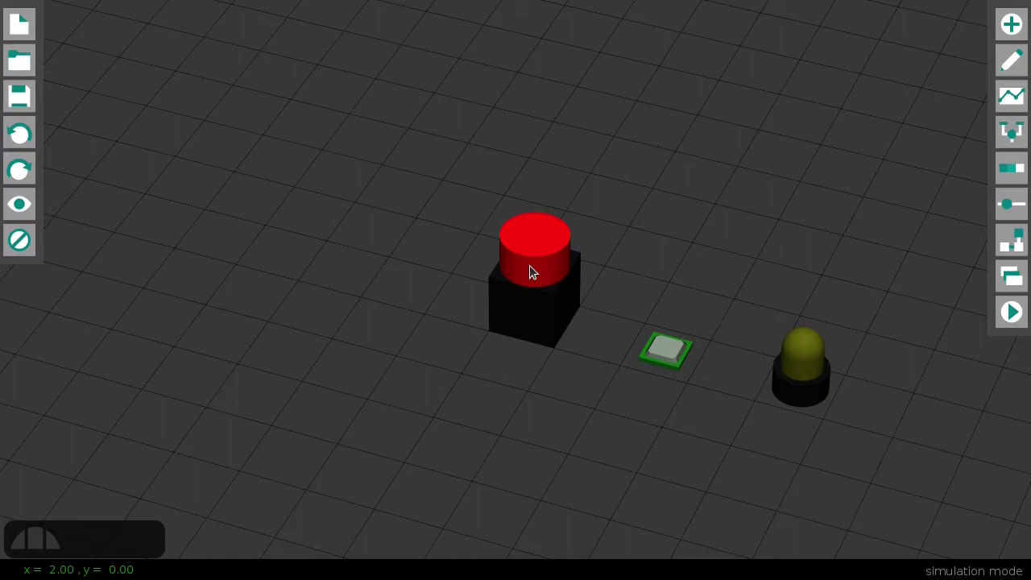
left_click(529, 266)
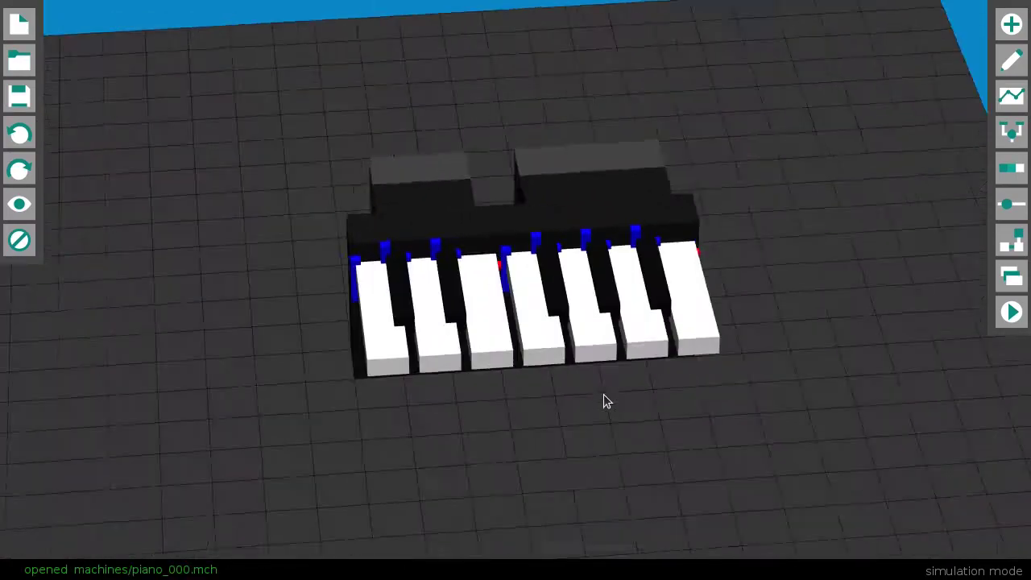
Play several keys of the piano_000.mch machine in simulation.
left_click(418, 360)
left_click(471, 348)
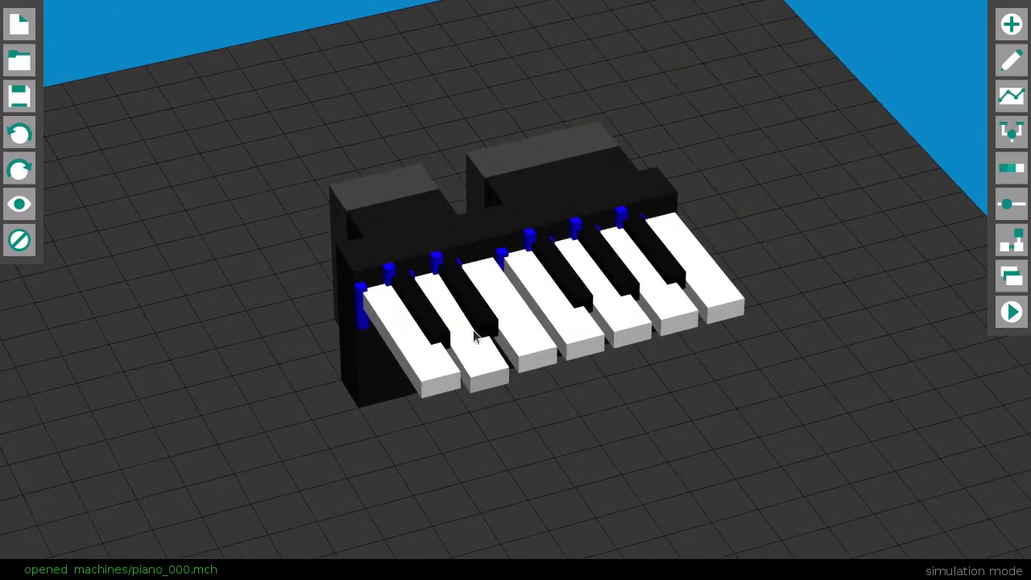
left_click(522, 335)
Start a new machine, add a box and stretch its height to 1.50.
key("ctrl+n")
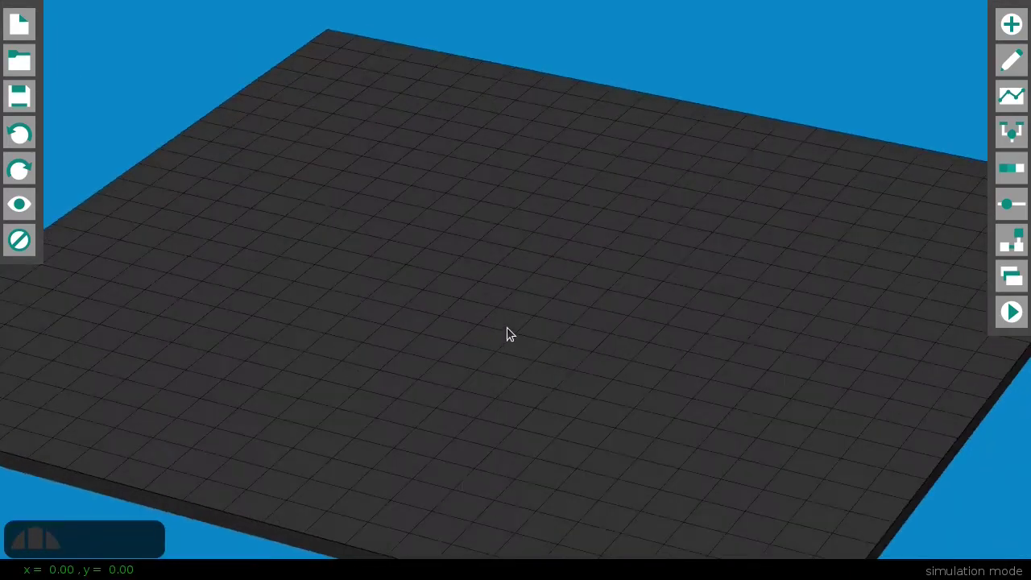
key("alt+a")
key("b")
left_click(485, 302)
key("5")
left_click_drag(497, 256, 494, 186)
Color the tall box black.
key("alt+a")
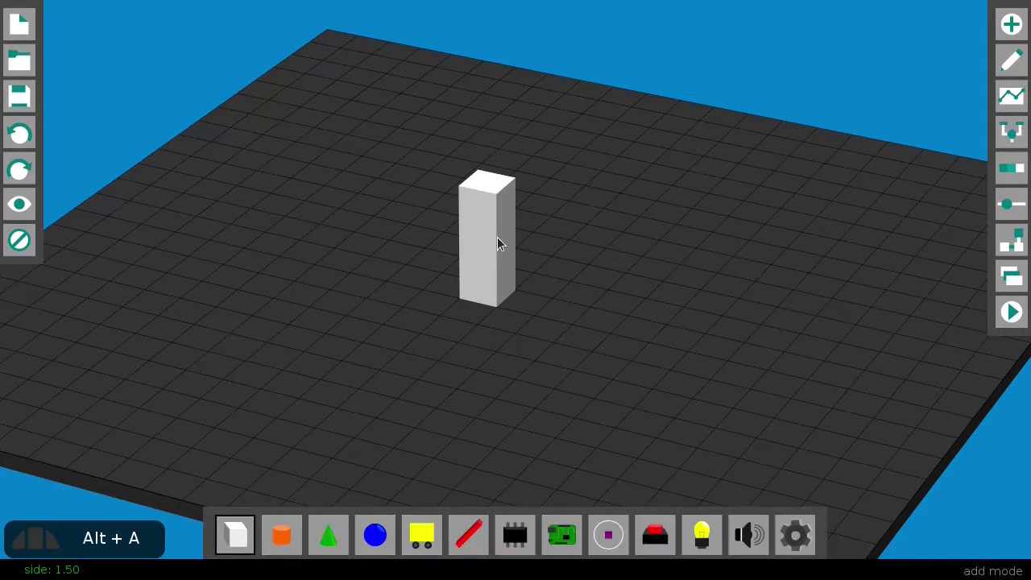
key("alt+c")
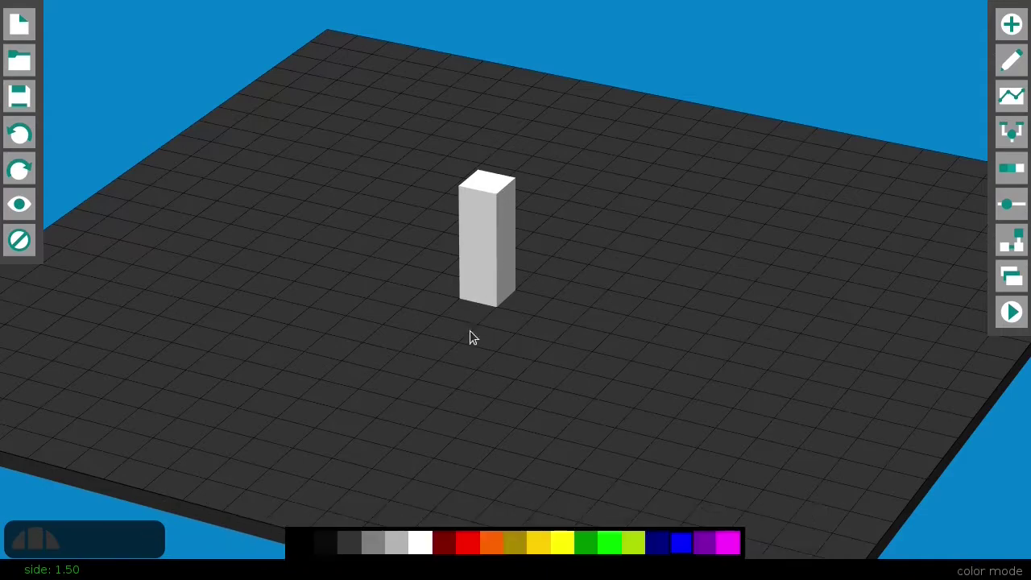
left_click(489, 271)
Attach a track to the black pillar's side and add a box at the track's free end.
key("alt+a")
right_click_drag(538, 268, 504, 274)
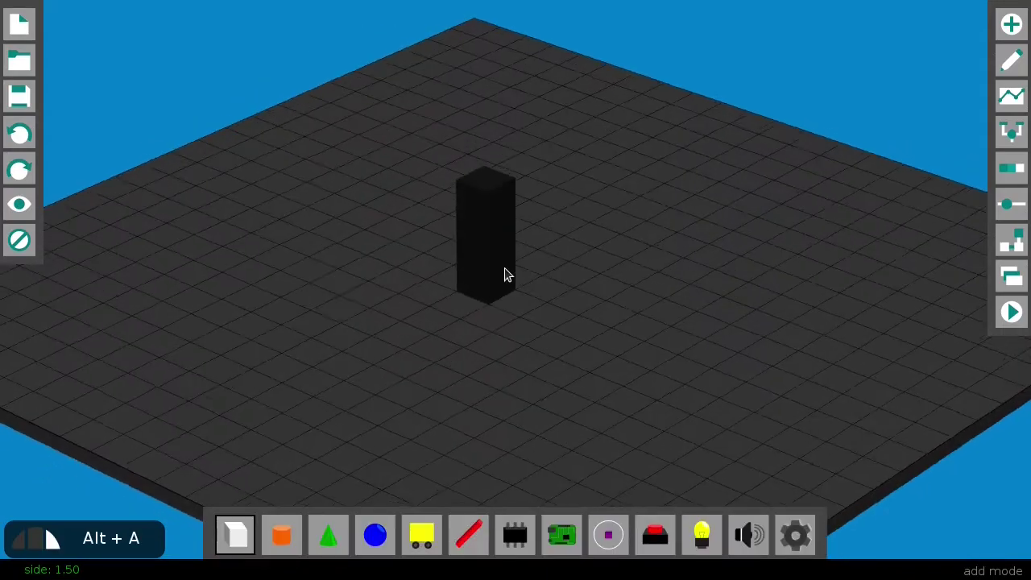
key("t")
left_click(503, 212)
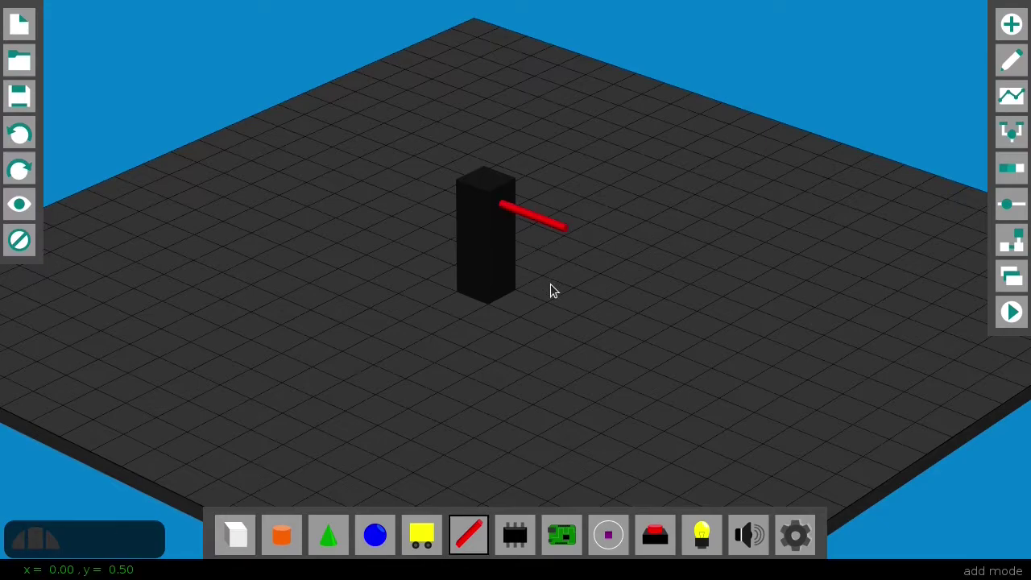
key("b")
left_click(565, 229)
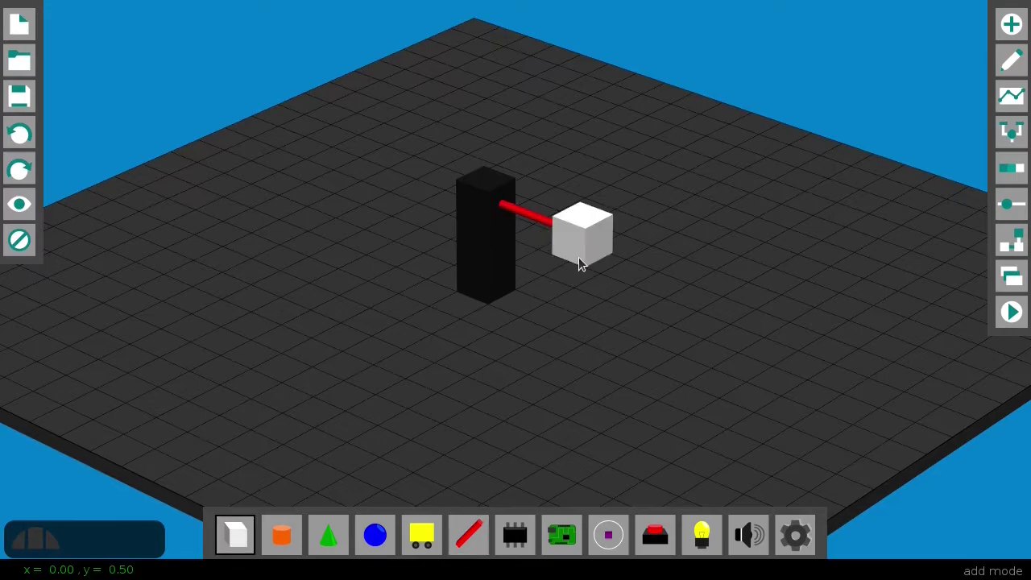
Resize the box at the track's end into a flat key 1.40 long and 0.10 thick.
key("alt+e")
left_click_drag(583, 216, 594, 278)
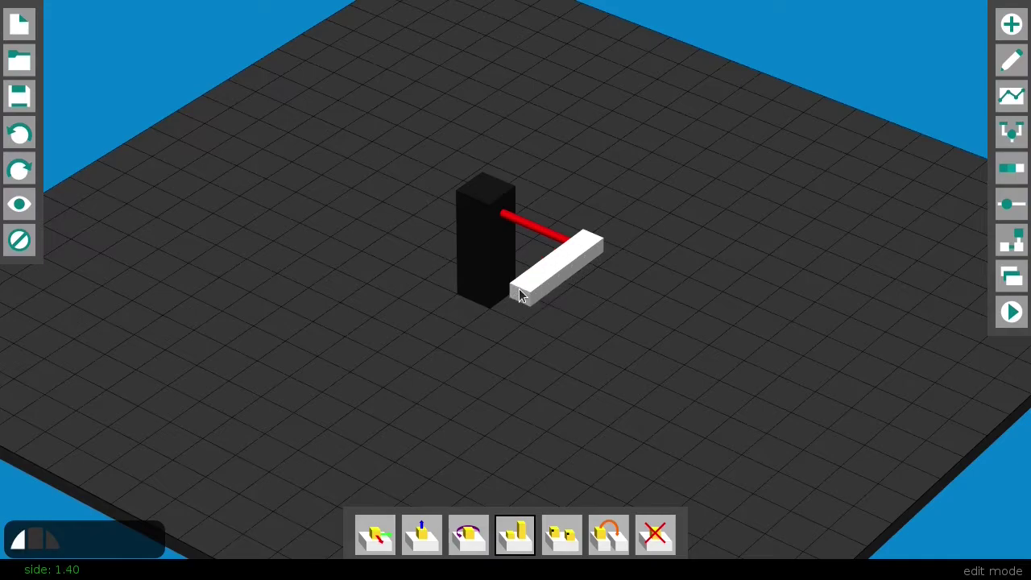
left_click(560, 276)
left_click_drag(543, 304, 566, 168)
scroll(577, 240, "up", 3)
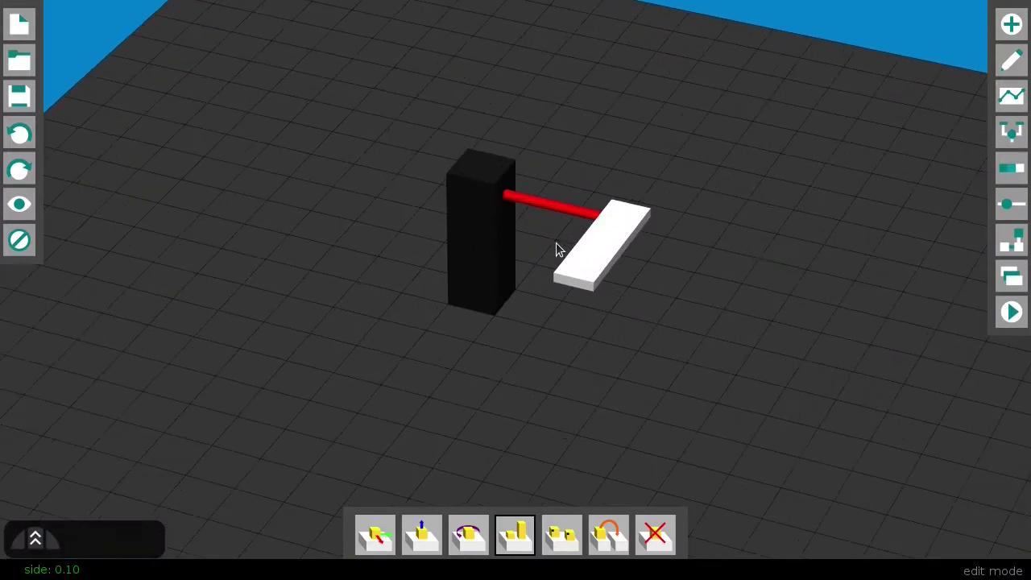
key("alt+s")
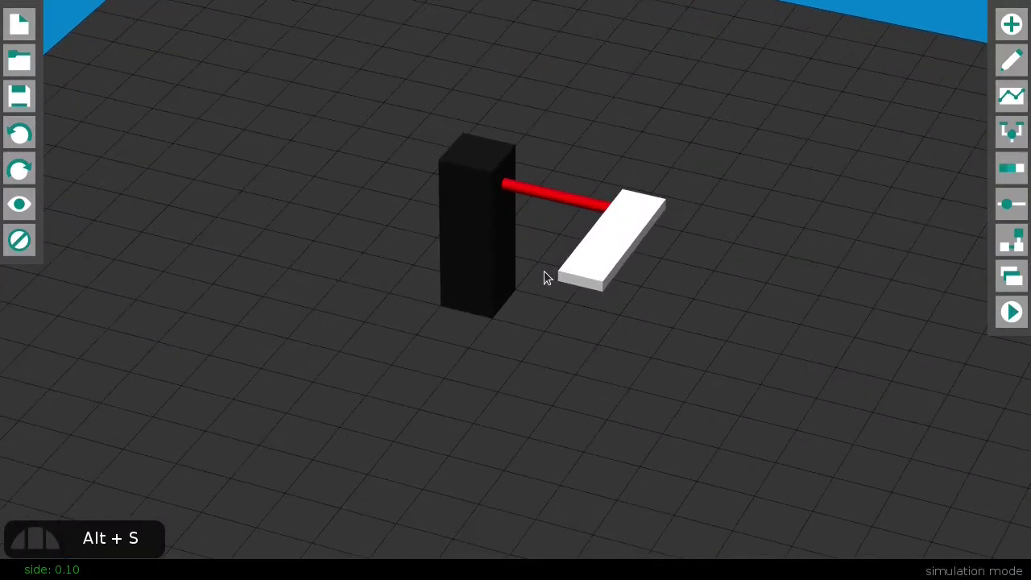
Add a box to the pillar's front face and shrink it into a small upright block 0.10 wide.
key("alt+a")
key("b")
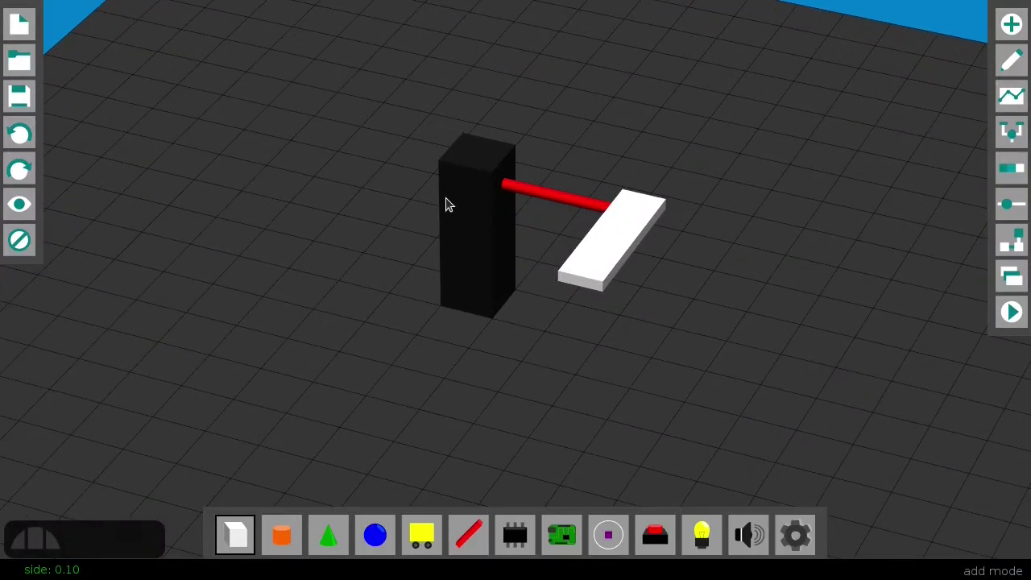
left_click(449, 205)
key("alt+s")
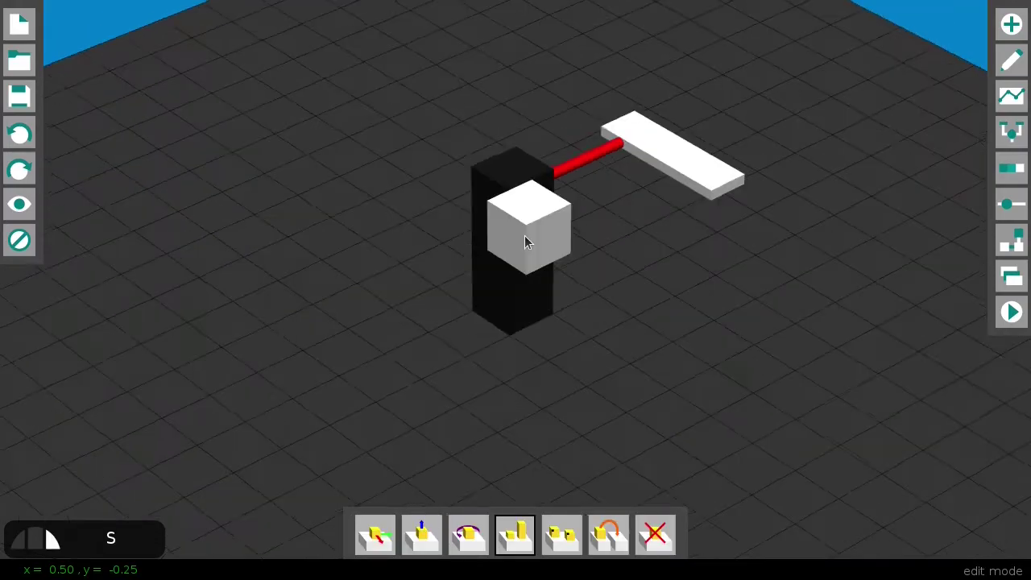
left_click(528, 236)
scroll(542, 232, "down", 1)
left_click_drag(590, 238, 477, 200)
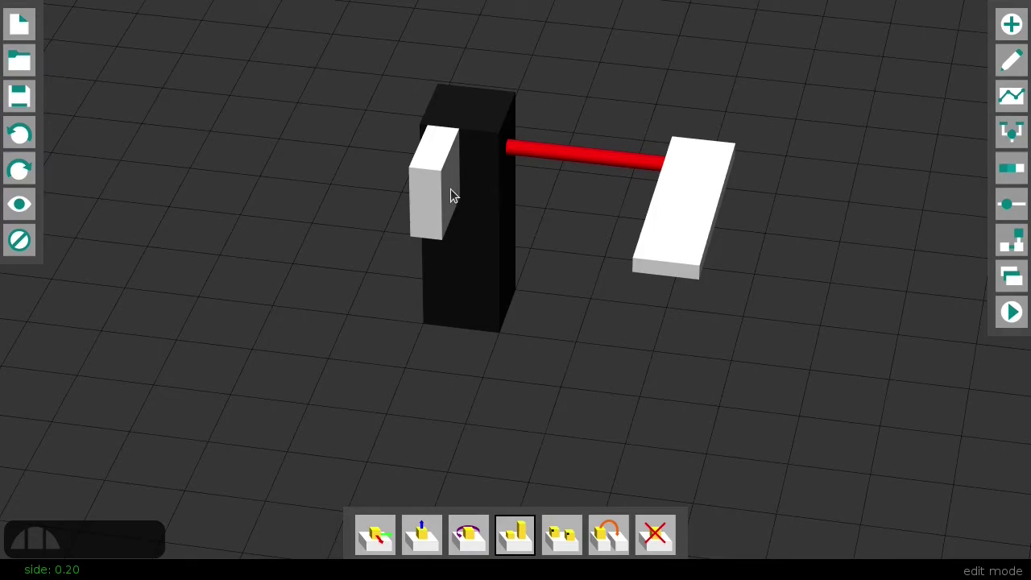
scroll(452, 195, "down", 1)
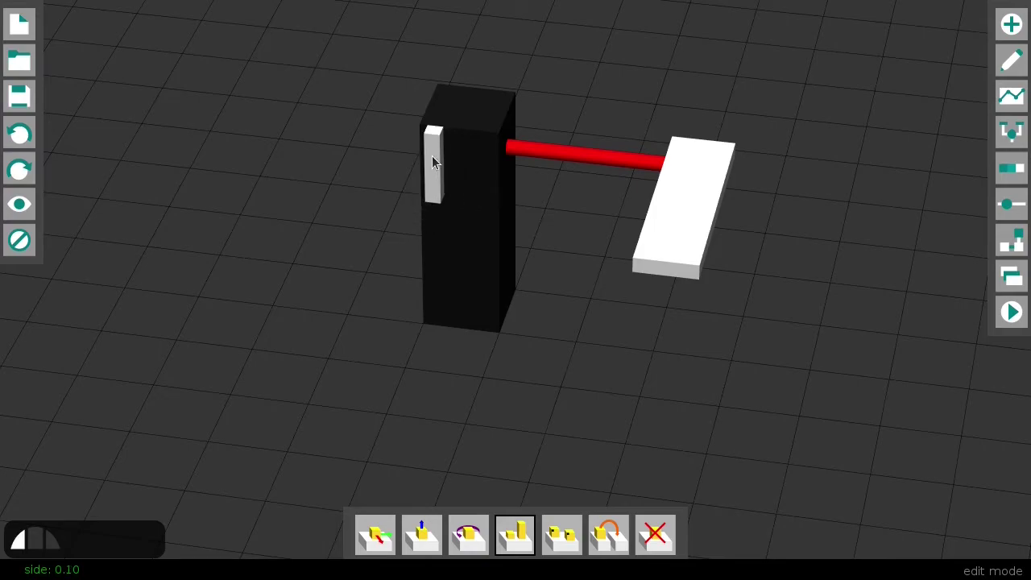
scroll(434, 141, "up", 3)
Move the small white block on the pillar to x 0.50, y -0.20.
key("Escape")
left_click_drag(429, 188, 422, 176)
middle_click_drag(479, 184, 499, 201)
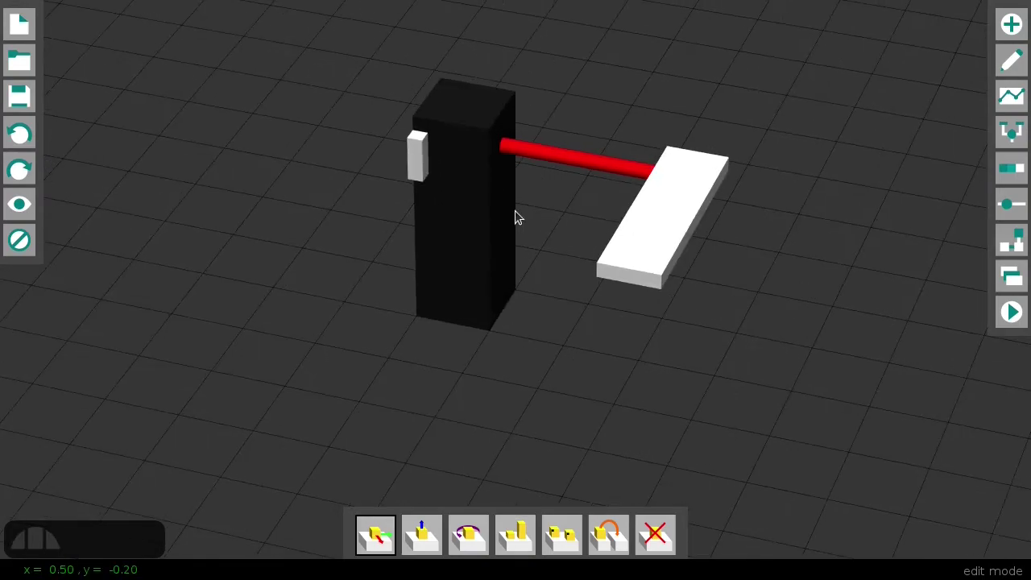
Reattach the red track with its flat key to the side of the small white block and rotate it.
key("6")
left_click(509, 161, "ctrl")
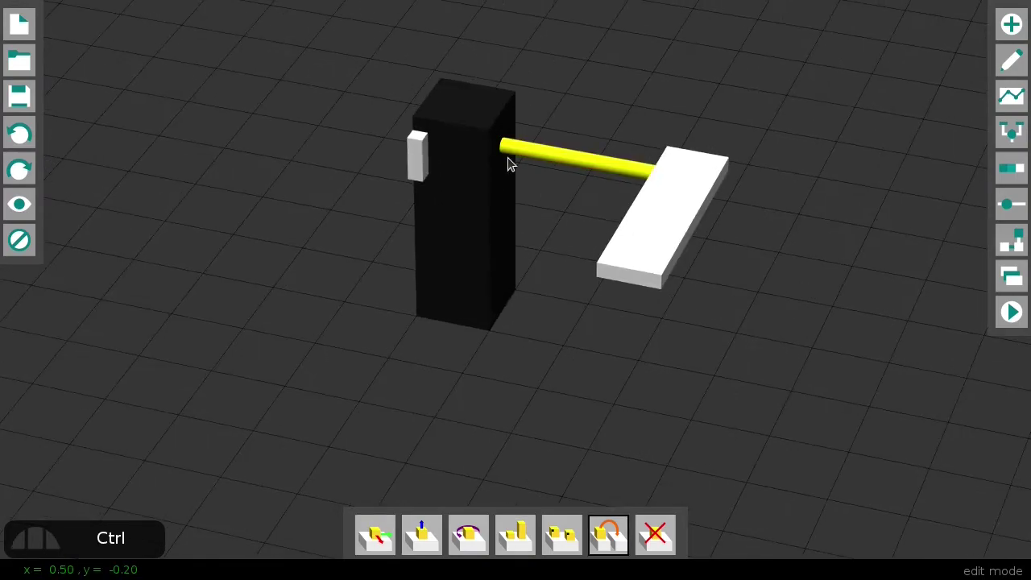
left_click(425, 166)
key("3")
left_click_drag(511, 163, 409, 205)
Shorten the red track to a stub beside the white block and set the flat key's side to 1.20.
key("4")
left_click_drag(535, 176, 346, 176)
right_click_drag(346, 174, 405, 185)
right_click_drag(486, 149, 418, 149)
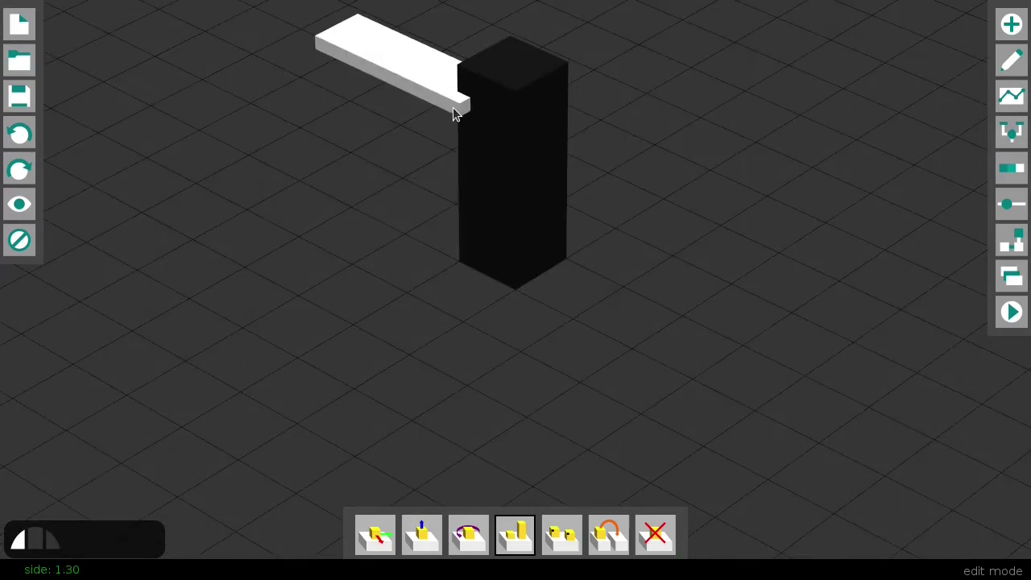
left_click(444, 105)
Add a graph chip to the pillar's front face below the key and give it a graph for the red track.
right_click_drag(560, 146, 565, 199)
key("alt+s")
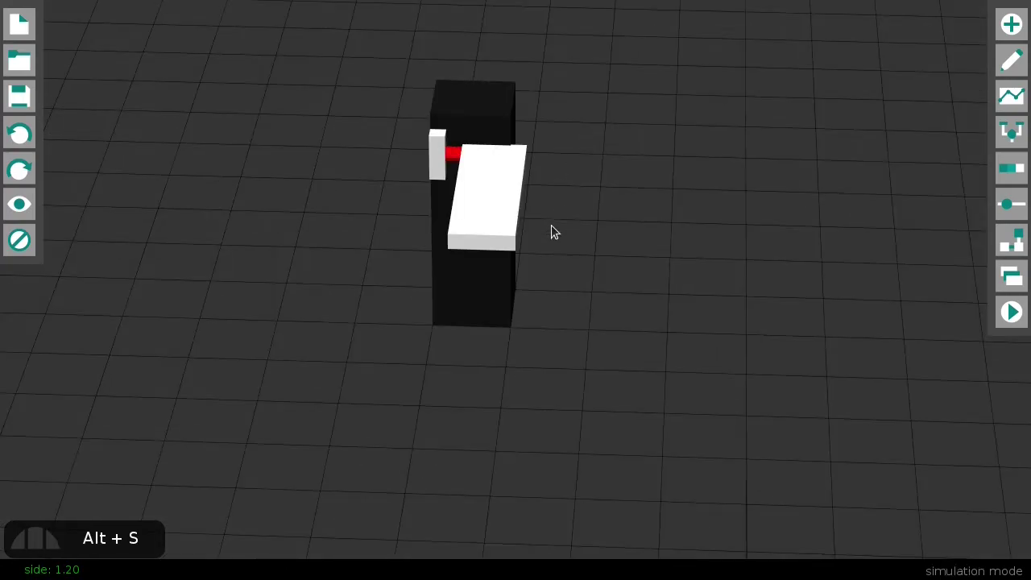
key("alt+a")
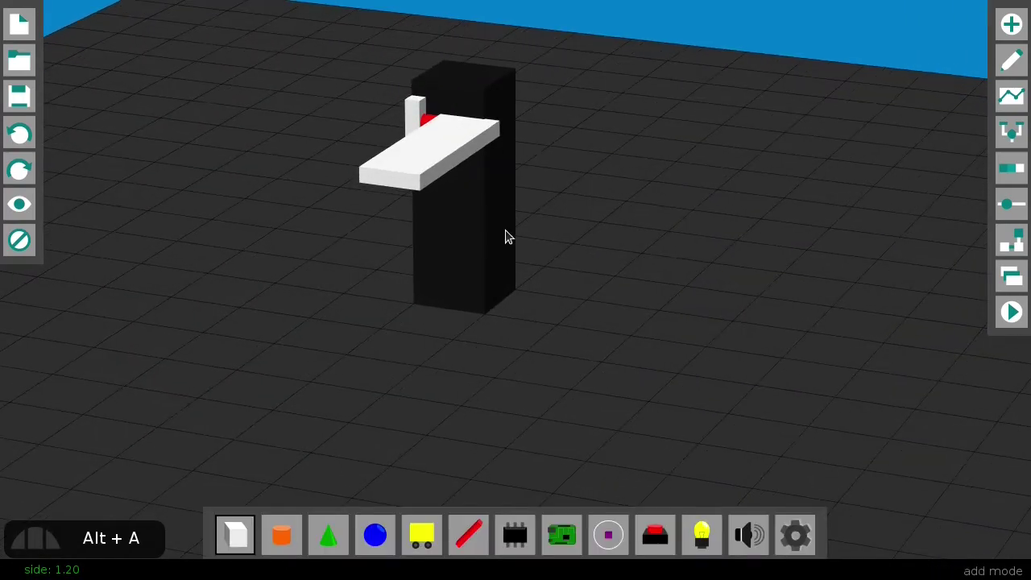
key("g")
left_click(456, 208)
right_click_drag(504, 255, 494, 253)
key("alt+g")
right_click_drag(421, 193, 491, 181)
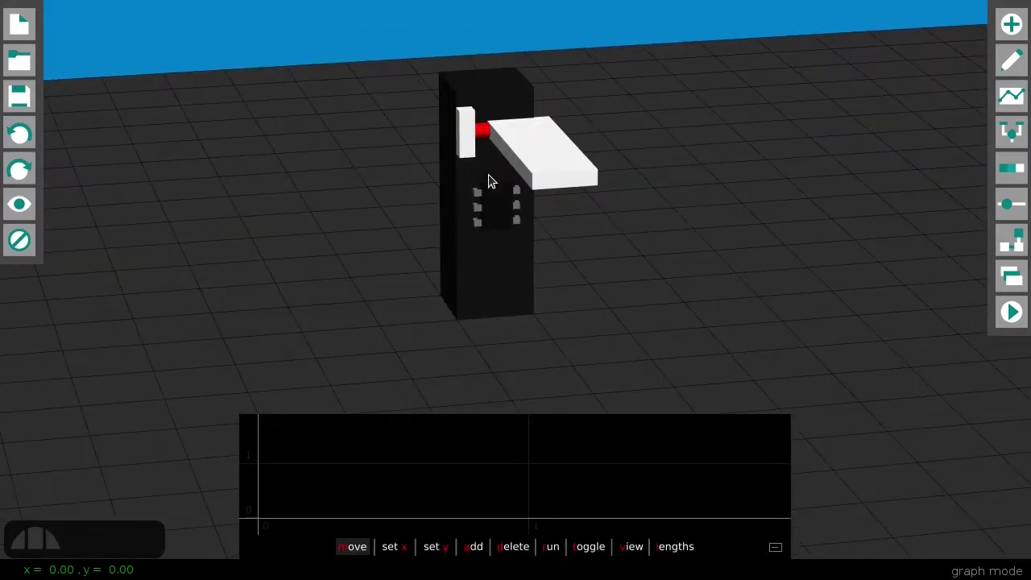
left_click(482, 137)
middle_click_drag(519, 277, 520, 387)
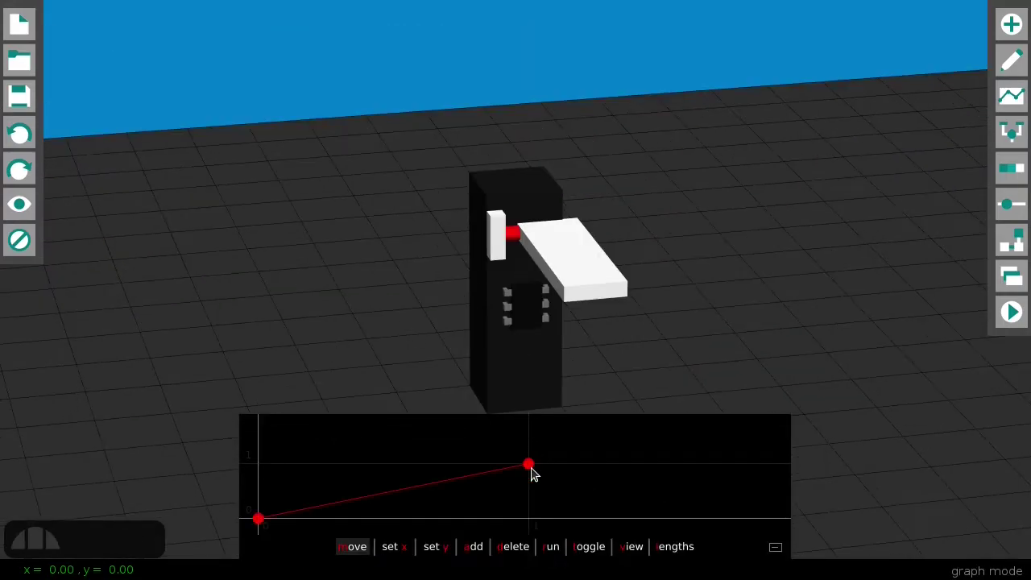
Move the track graph's end node to 1.00, 0.20 and run the graph.
left_click(528, 466)
left_click_drag(530, 484, 528, 508)
key("r")
scroll(531, 509, "up", 1)
scroll(564, 472, "down", 5)
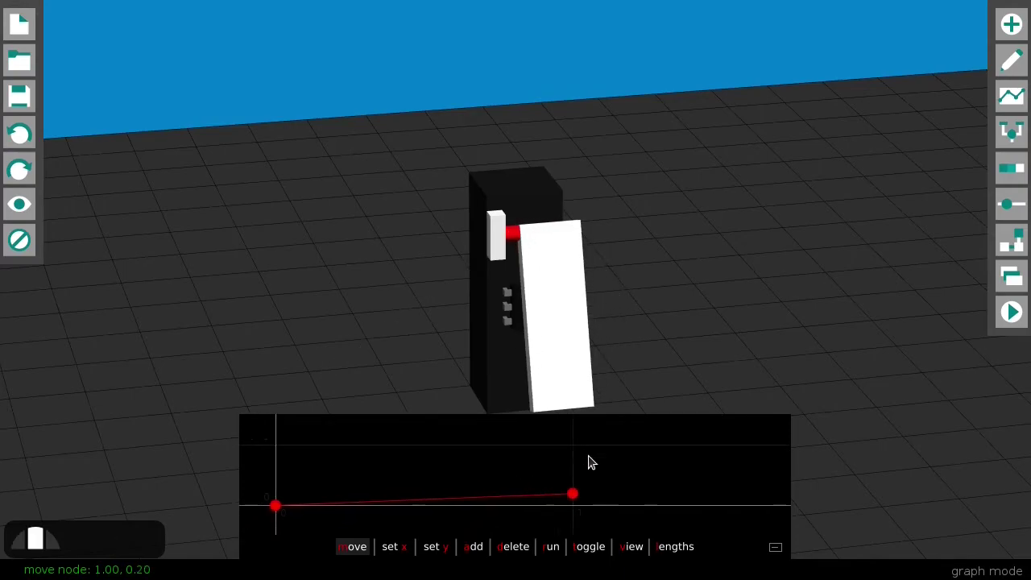
Lower the track graph's end node to 1.00, 0.05 and test the key's motion.
scroll(550, 479, "down", 2)
scroll(550, 479, "up", 3, "shift")
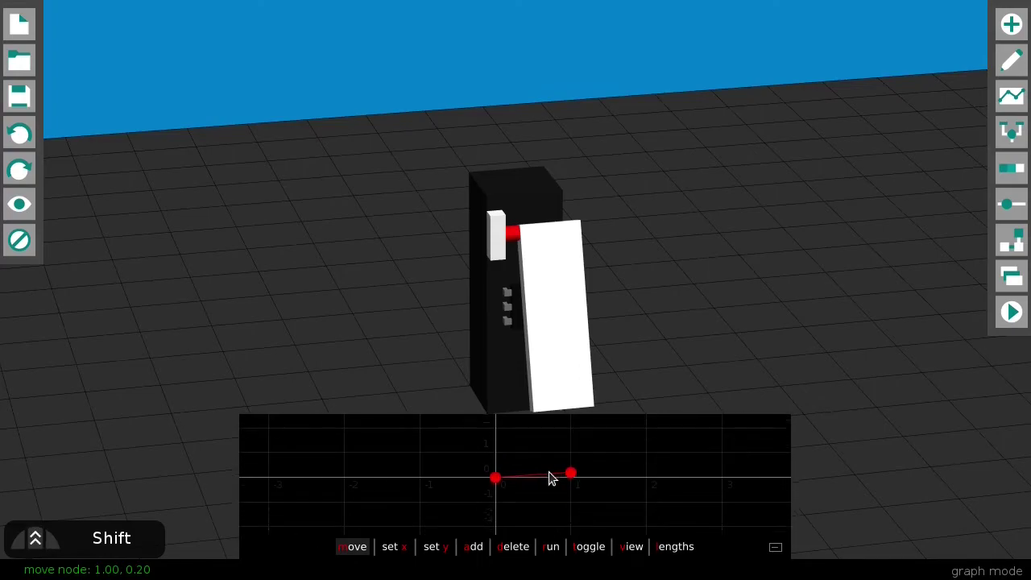
scroll(550, 479, "up", 1, "shift")
left_click_drag(571, 479, 572, 524)
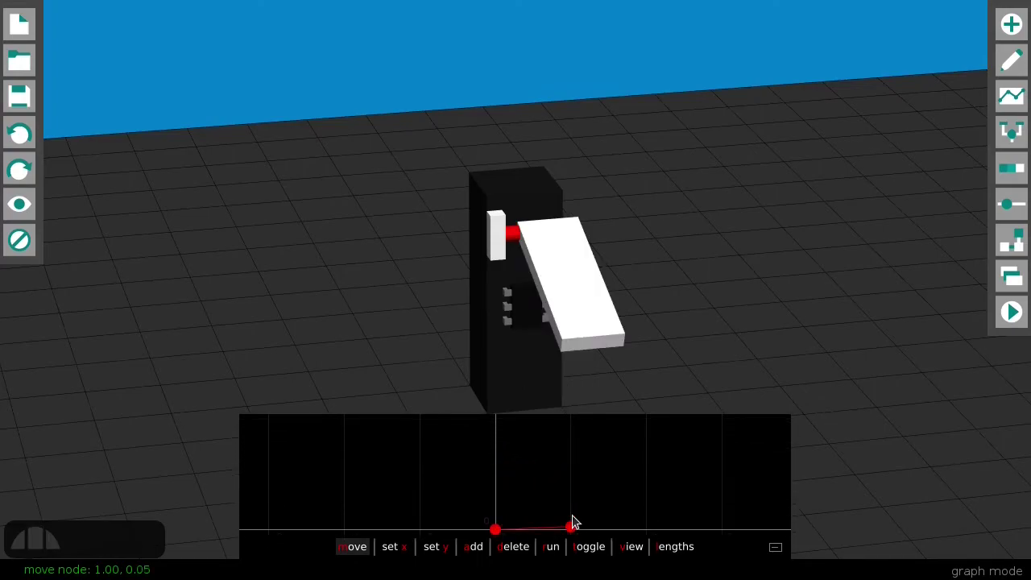
key("r")
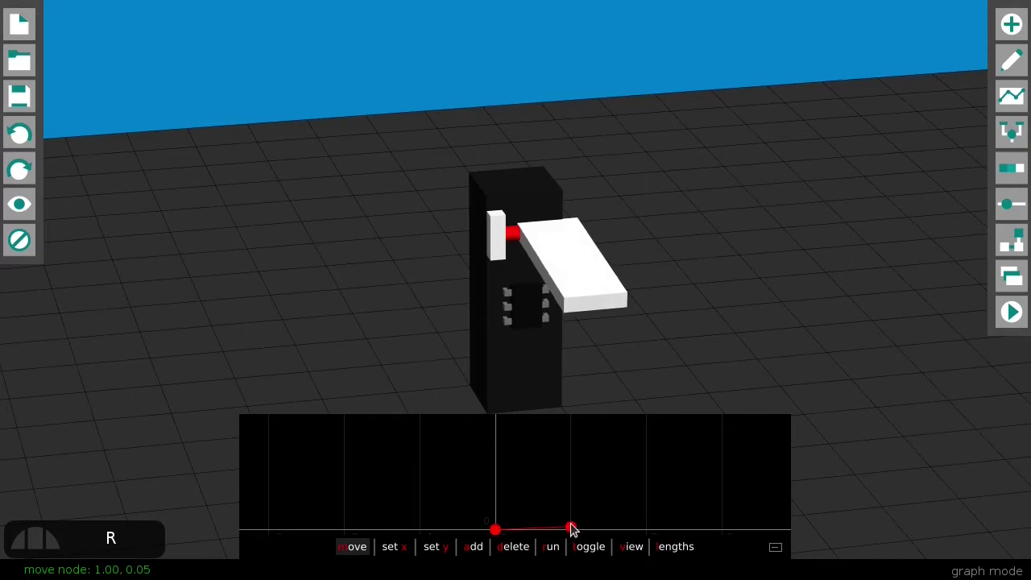
Shorten the track graph by moving its end node to 0.10, 0.05, running it to check the speed.
left_click_drag(571, 529, 508, 526)
key("r")
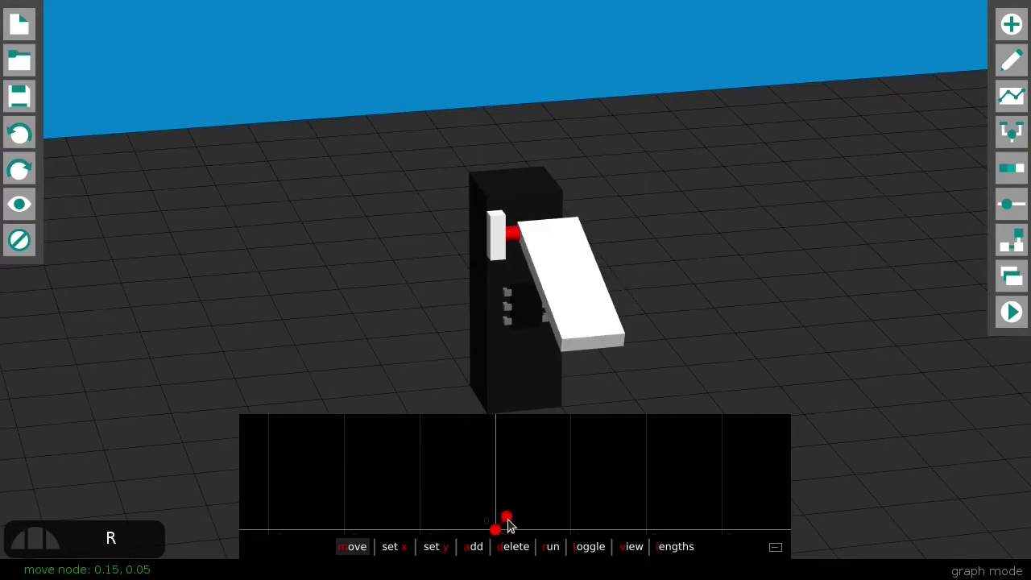
scroll(508, 526, "up", 3)
middle_click_drag(510, 522, 518, 472)
scroll(526, 451, "up", 2)
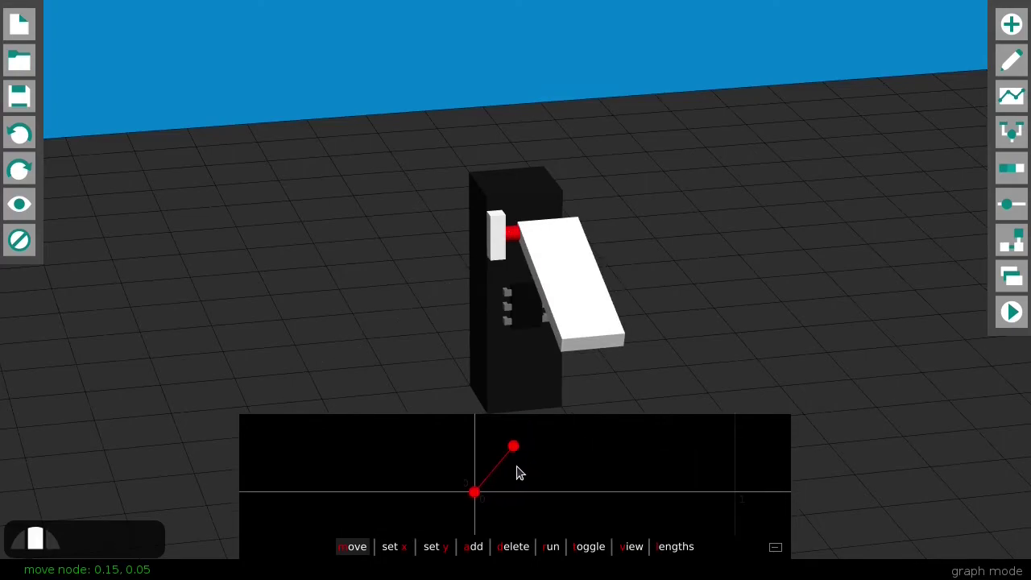
left_click_drag(520, 476, 502, 456)
key("r")
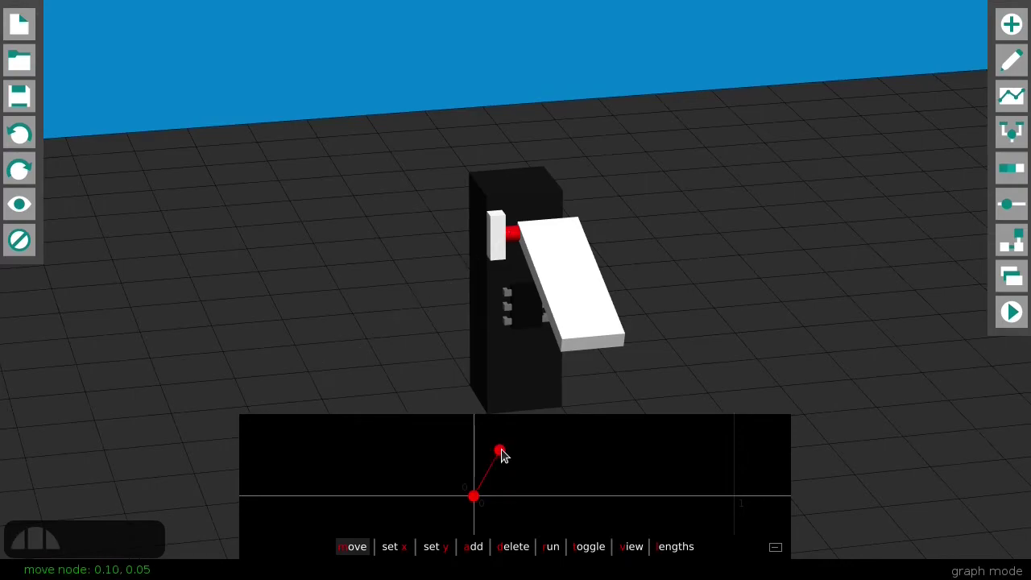
Set the end node's y value to 0.01 and run the graph.
key("y")
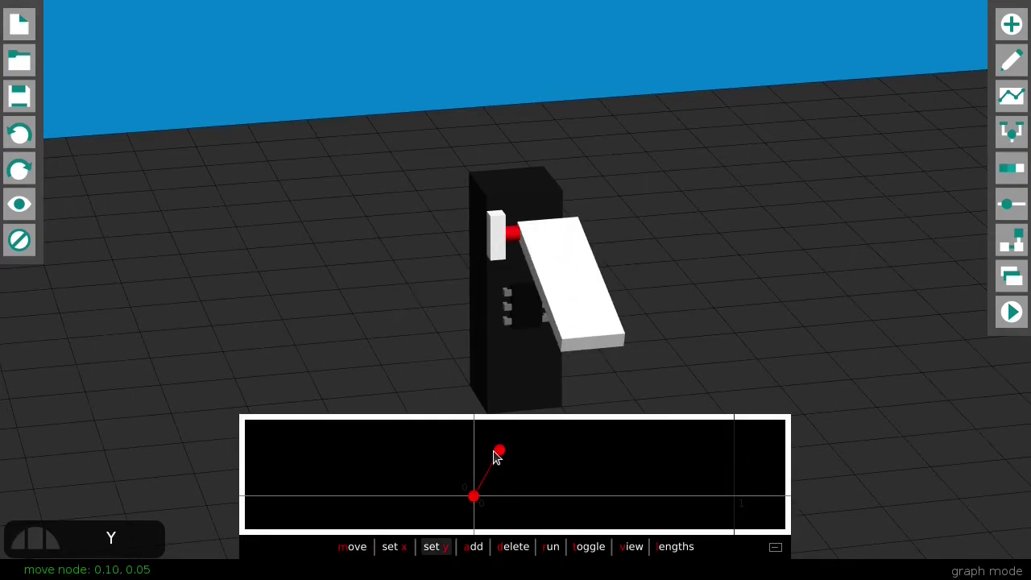
left_click(499, 456)
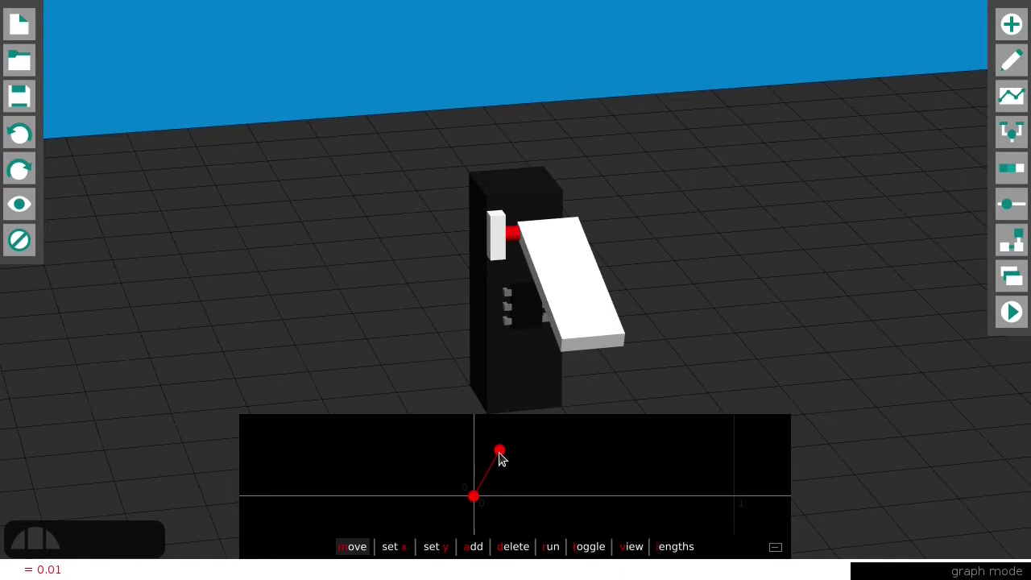
key("Return")
key("r")
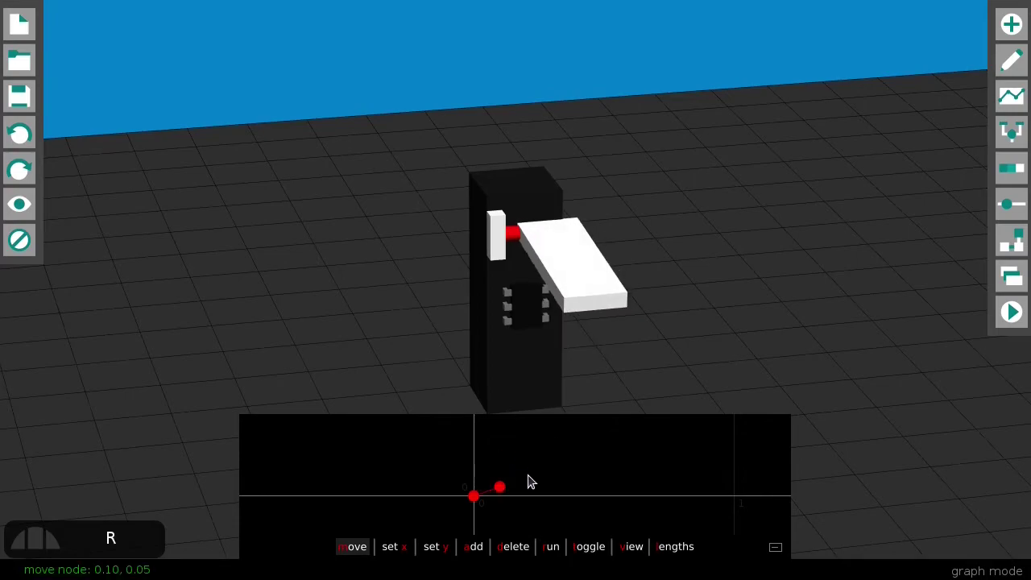
Set the end node's y value to about 0.02 and run the key-down graph again.
left_click_drag(502, 493, 502, 489)
key("y")
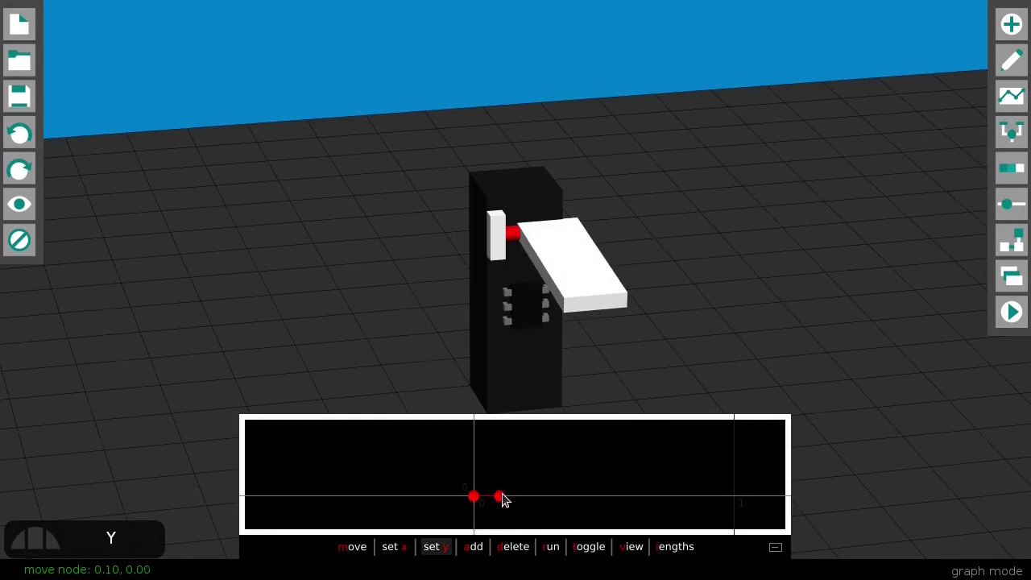
type("0.07")
key("Return")
key("r")
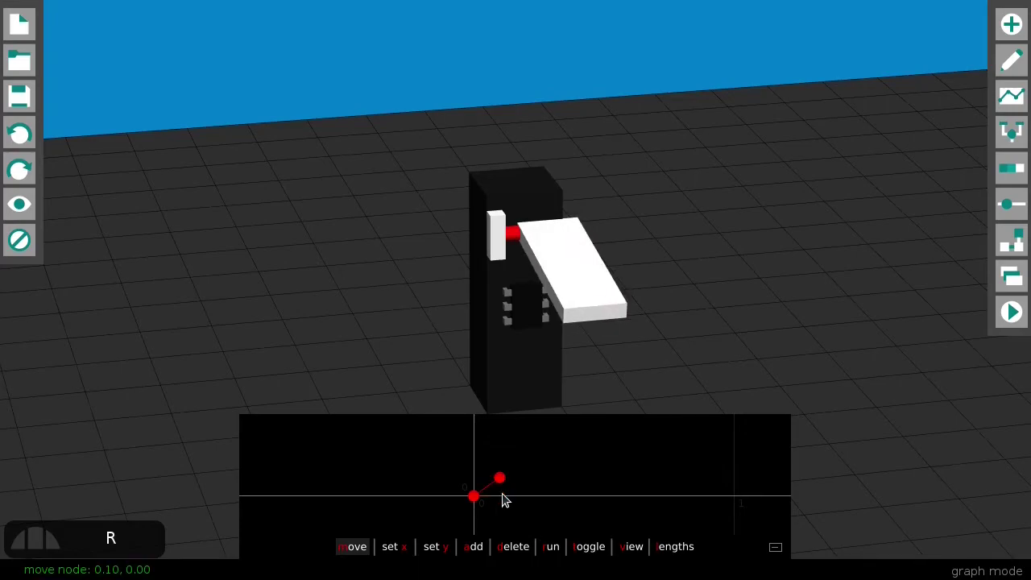
key("r")
Add a second graph chip below the first on the pillar and give it a graph for the red track.
key("alt+s")
key("alt+a")
key("g")
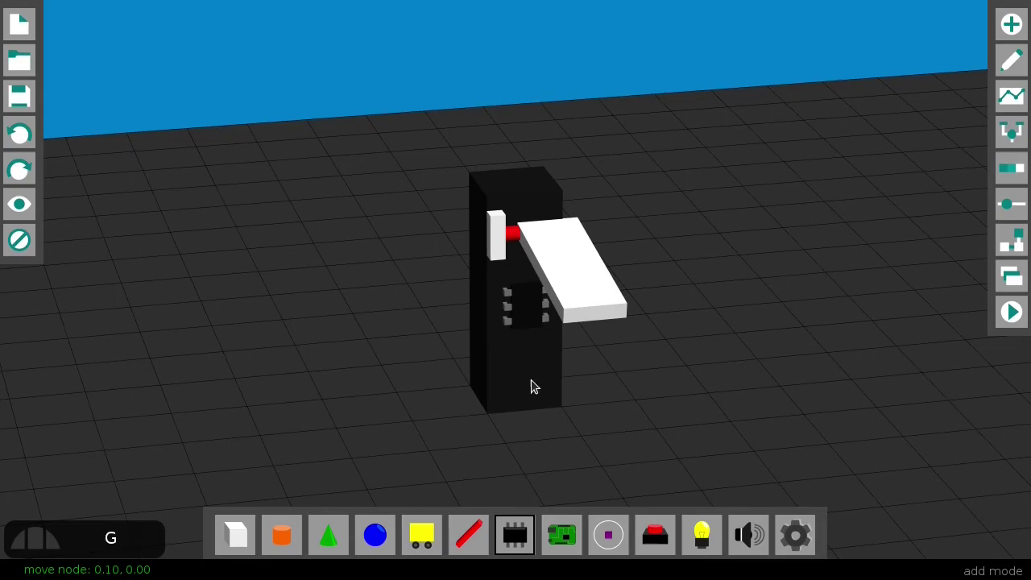
key("alt+g")
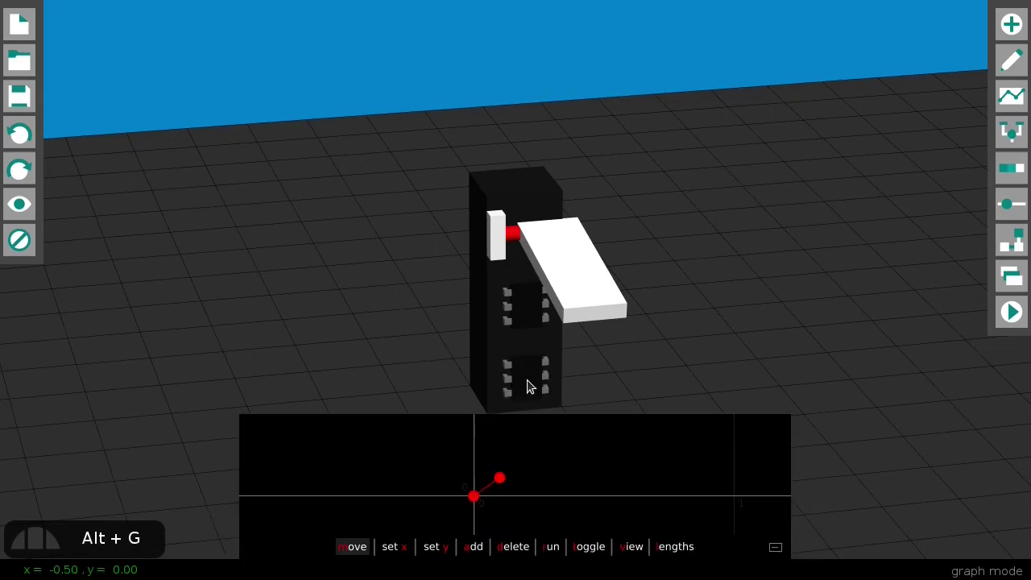
left_click(516, 235)
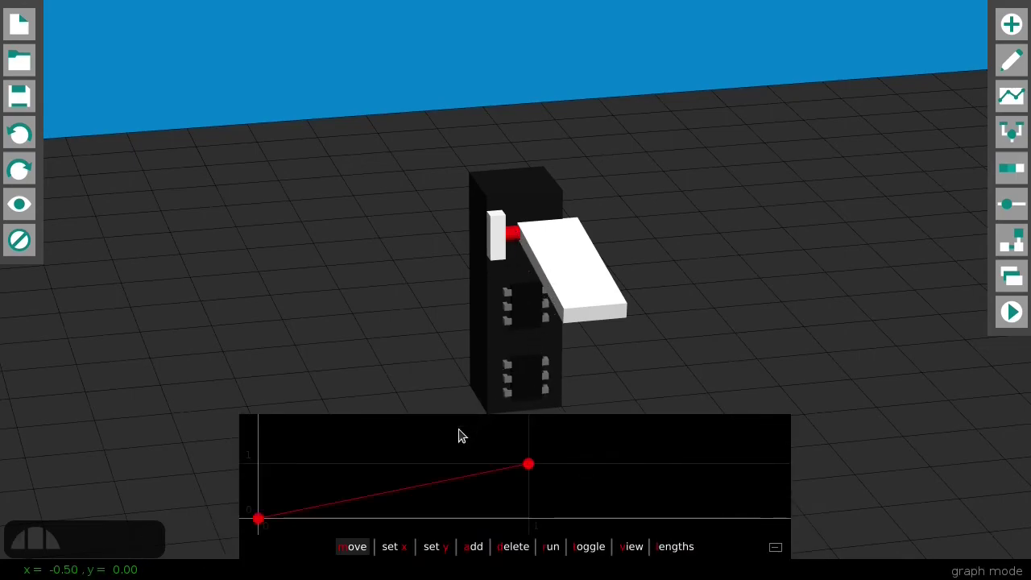
Shape the second graph as a falling line from 0.00, 0.15 to 0.05, 0.00 and run it.
left_click_drag(260, 518, 260, 508)
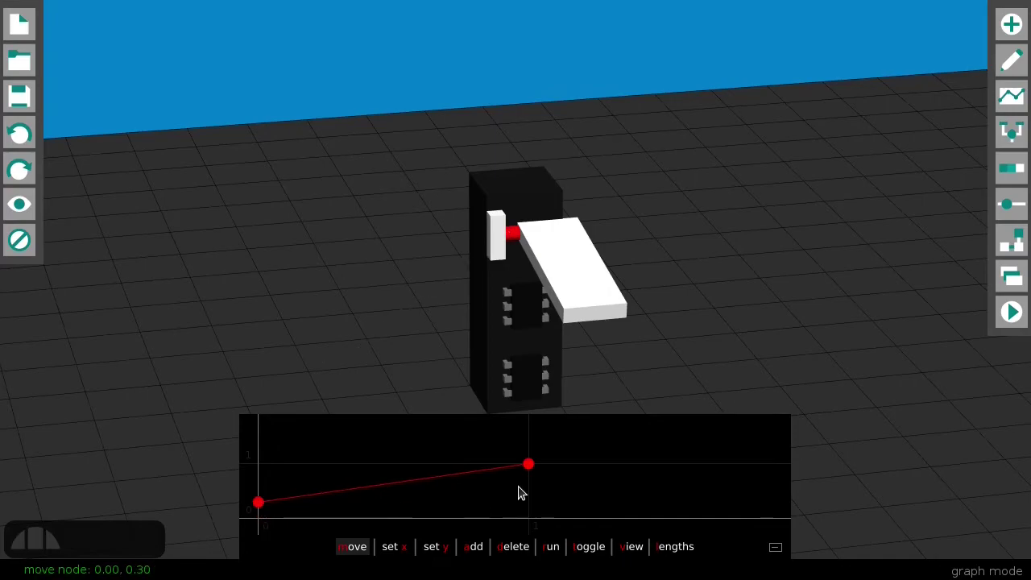
left_click_drag(529, 467, 271, 523)
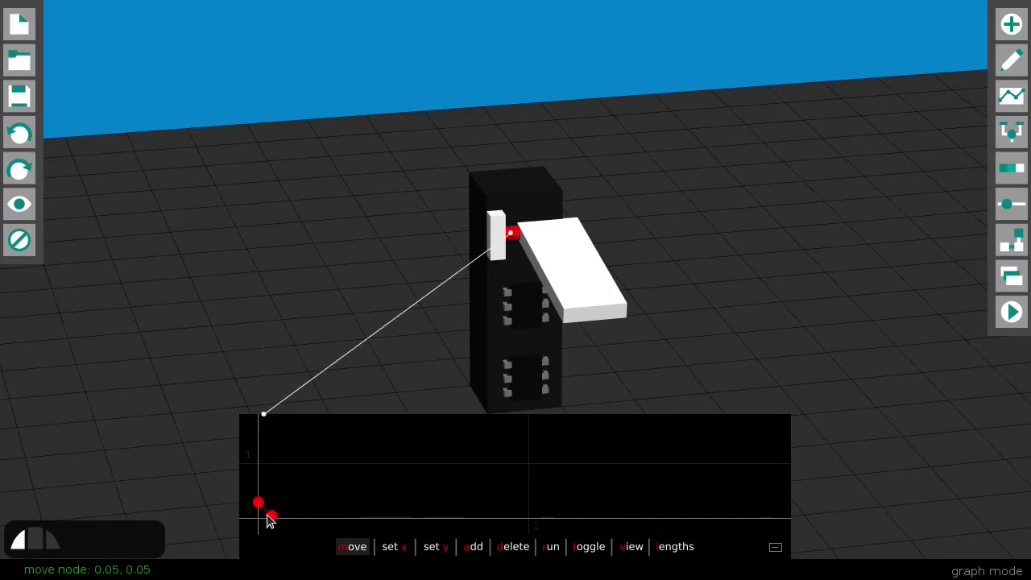
scroll(267, 514, "up", 5)
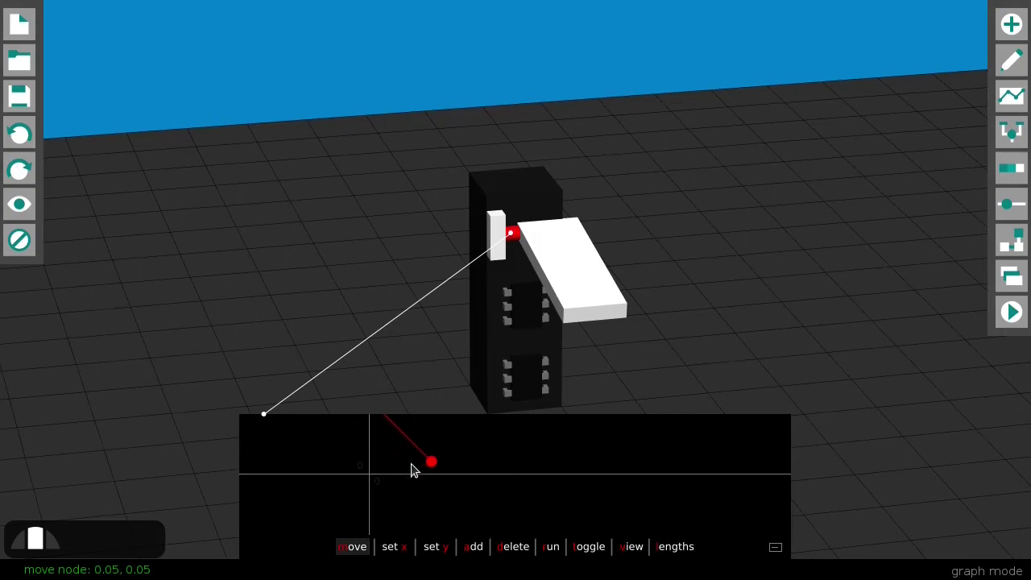
mouse_move(413, 508)
left_mouse_down()
mouse_move(400, 518)
mouse_move(433, 506)
left_mouse_up()
left_click_drag(371, 430, 373, 478)
key("r")
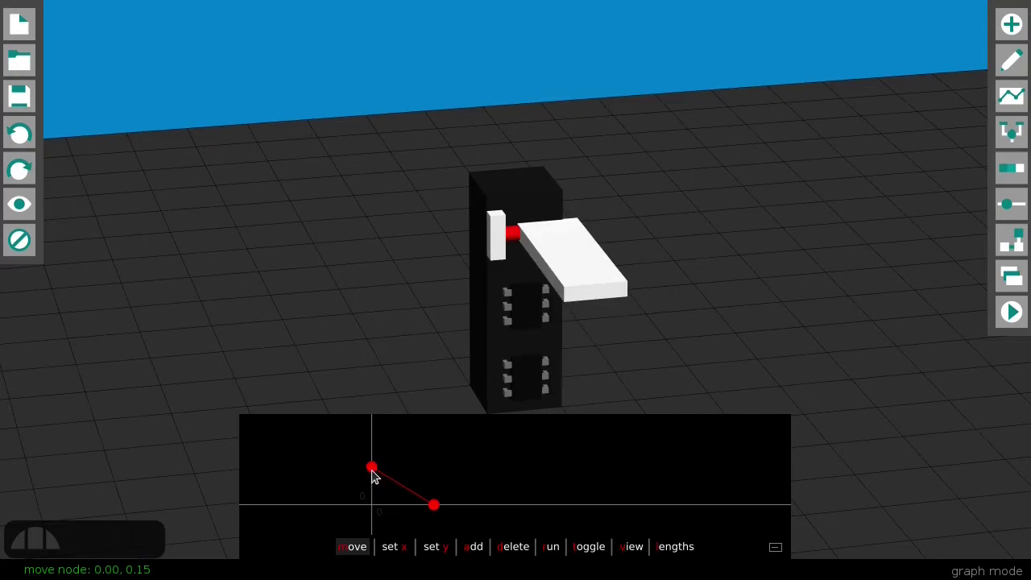
Set the y value of the second graph's start node to about 0.02 and run the graph.
key("y")
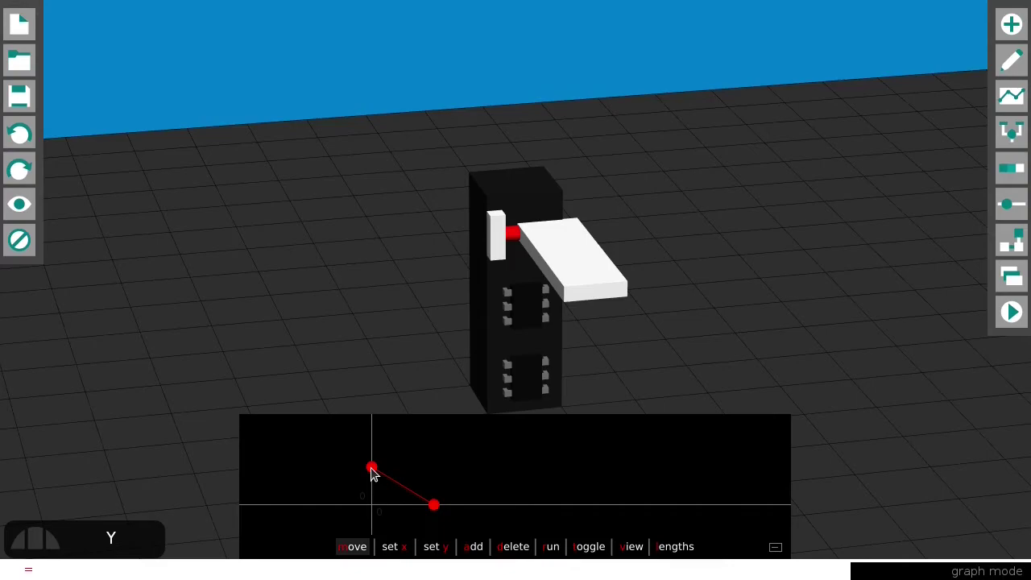
key("Return")
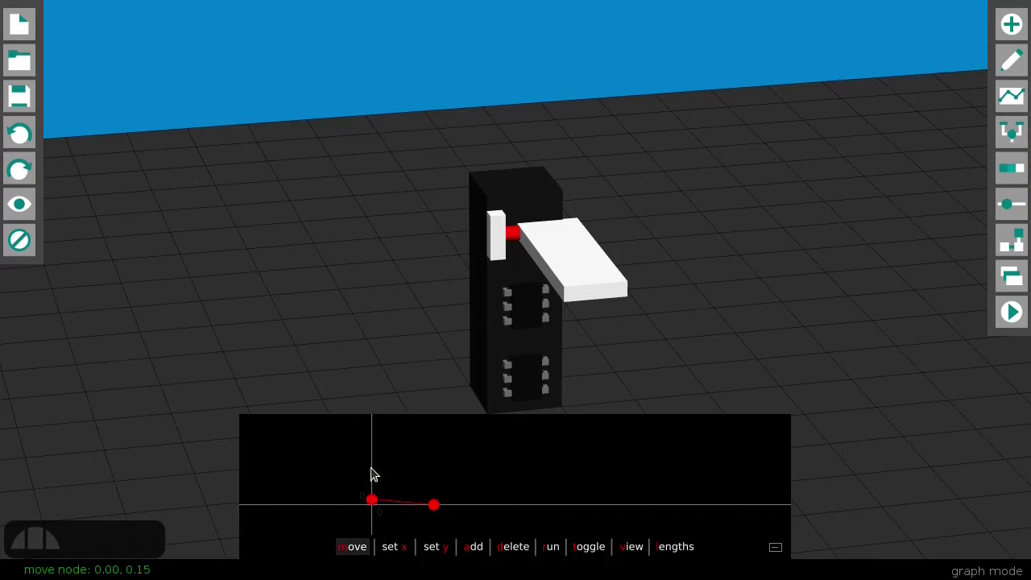
scroll(389, 509, "up", 2)
scroll(438, 492, "up", 2)
scroll(437, 492, "up", 2, "shift")
scroll(438, 492, "up", 1, "shift")
middle_click_drag(435, 502, 453, 442)
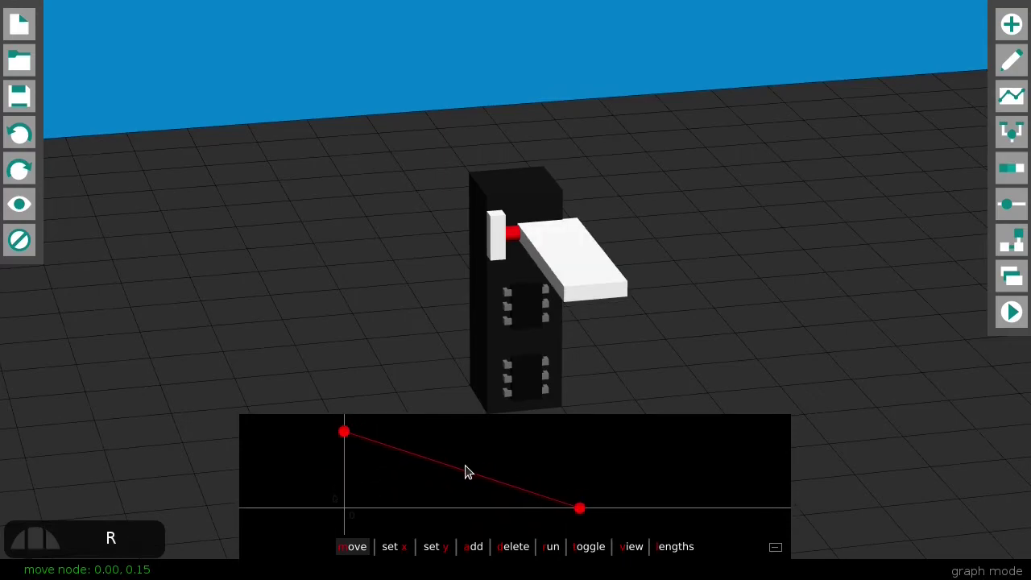
Run the first and second graphs in turn to check the key's down and return motion.
key("t")
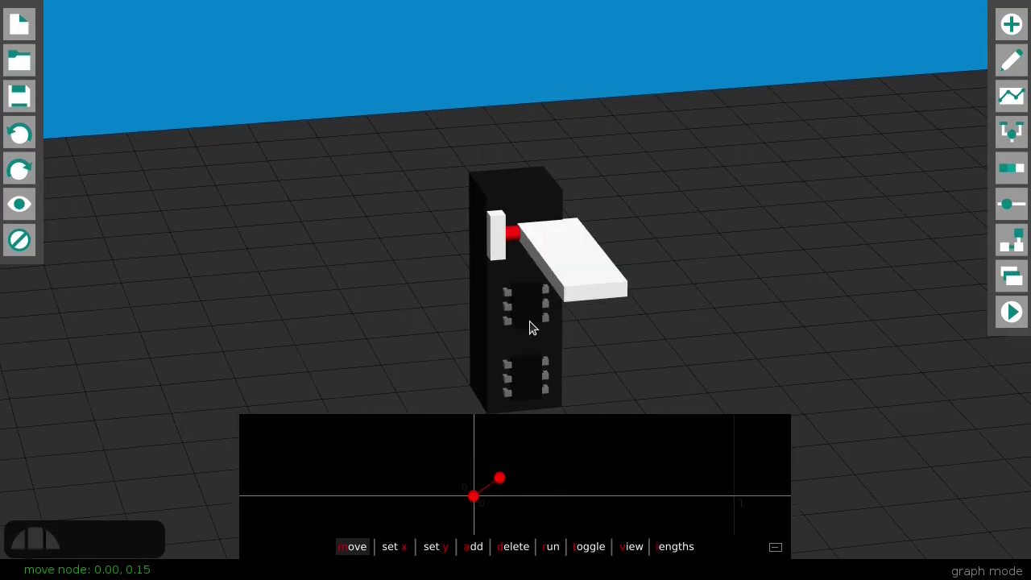
key("r")
left_click(528, 365)
key("r")
Realign the two graph chips on the pillar's front, the upper one at x 0.00, y 0.00, and rerun a graph.
key("alt+e")
key("m")
left_click(533, 379)
mouse_move(533, 380)
left_mouse_down()
mouse_move(520, 278)
mouse_move(527, 380)
left_mouse_up()
left_click_drag(497, 291, 523, 335, "shift")
key("alt+g")
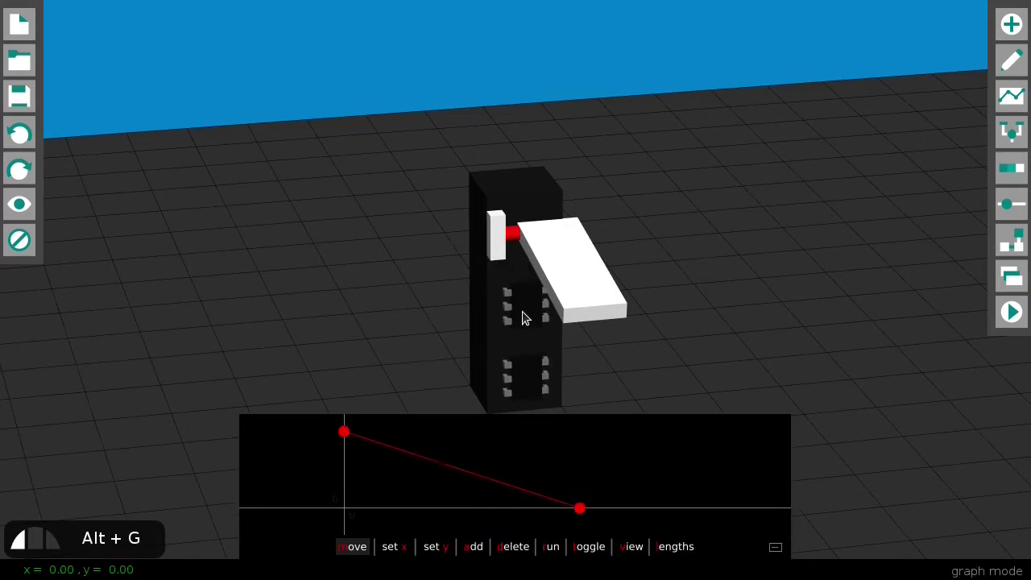
key("r")
Add a motherboard low on the pillar's side face at x 0.00, y -0.50.
left_click_drag(540, 373, 501, 336)
key("alt+a")
key("m")
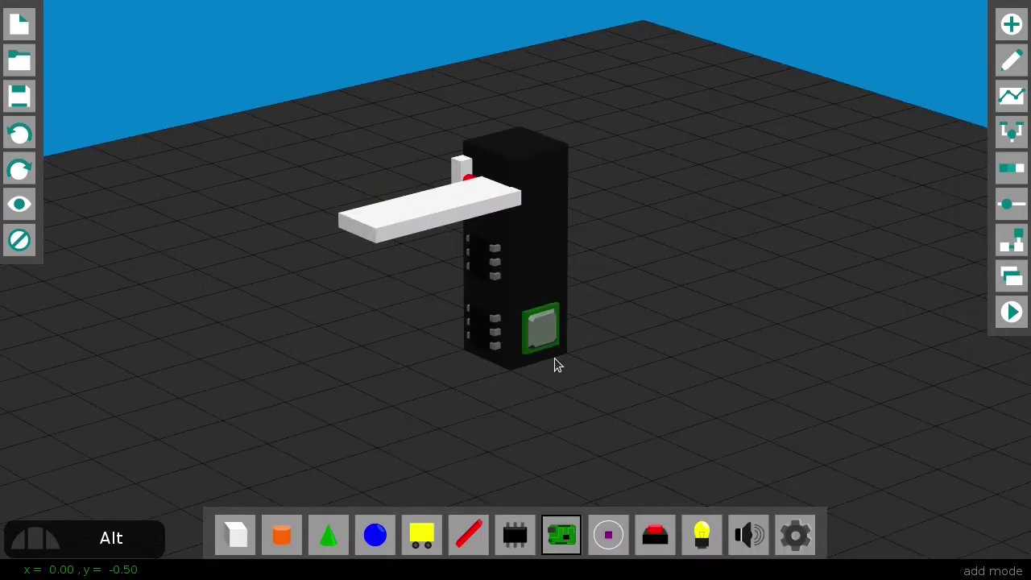
Put the flat key and both graph chips on the motherboard and space their pins apart.
key("alt+m")
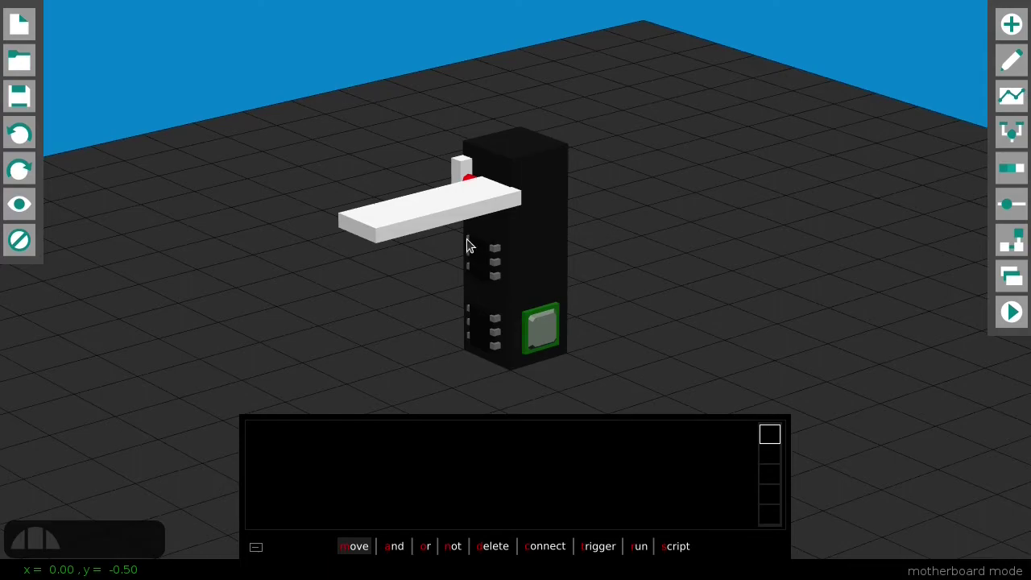
left_click(406, 217)
left_click(483, 263)
left_click(485, 319)
left_click_drag(308, 433, 425, 431)
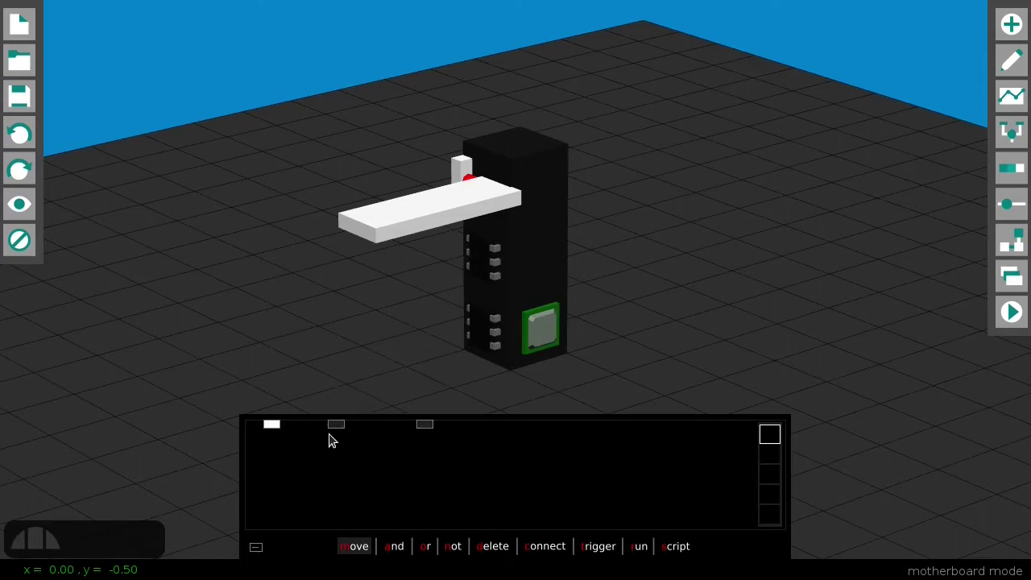
left_click(338, 432)
Make the flat key's pin a trigger and connect it to the first graph chip's pin.
key("t")
key("c")
left_click(338, 432)
Wire the flat key's pin through a new NOT gate to the second graph chip's pin, squaring the wire corners.
key("n")
key("c")
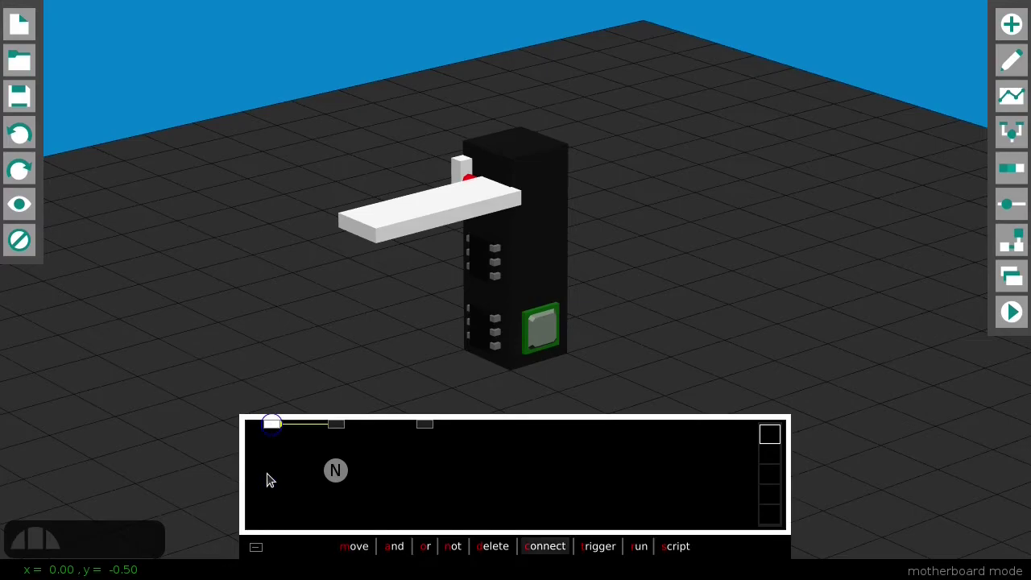
left_click(336, 473)
key("c")
left_click(424, 424)
left_click_drag(425, 477, 425, 468)
left_click_drag(265, 471, 276, 471)
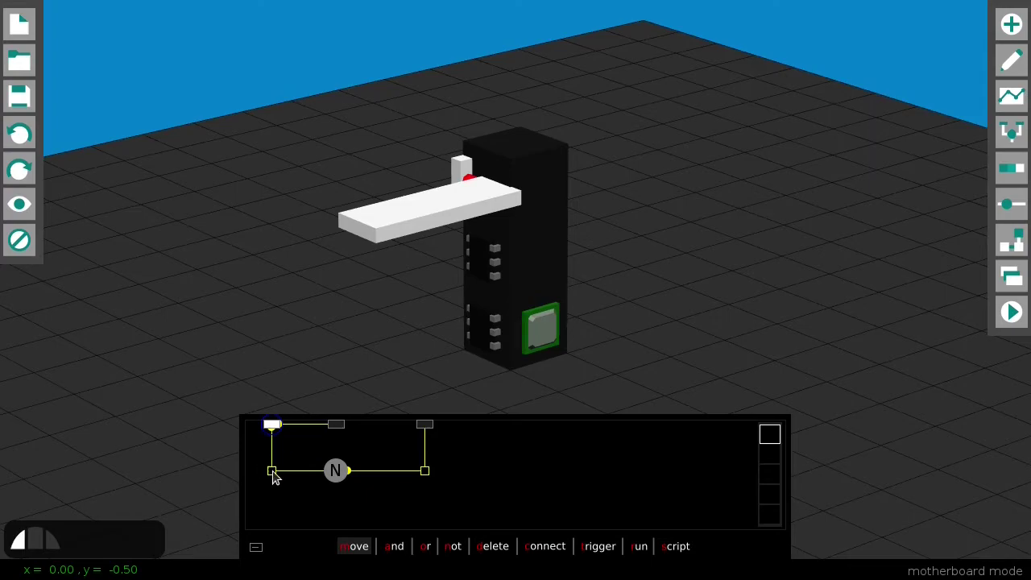
Run the simulation and push the flat key three times to test its tilting motion.
key("alt+s")
left_click(396, 260)
left_click(395, 260)
left_click(395, 260)
right_click_drag(358, 264, 344, 276)
Add a speaker on the pillar's side face above the motherboard, at x 0.00, y 0.00.
key("alt+a")
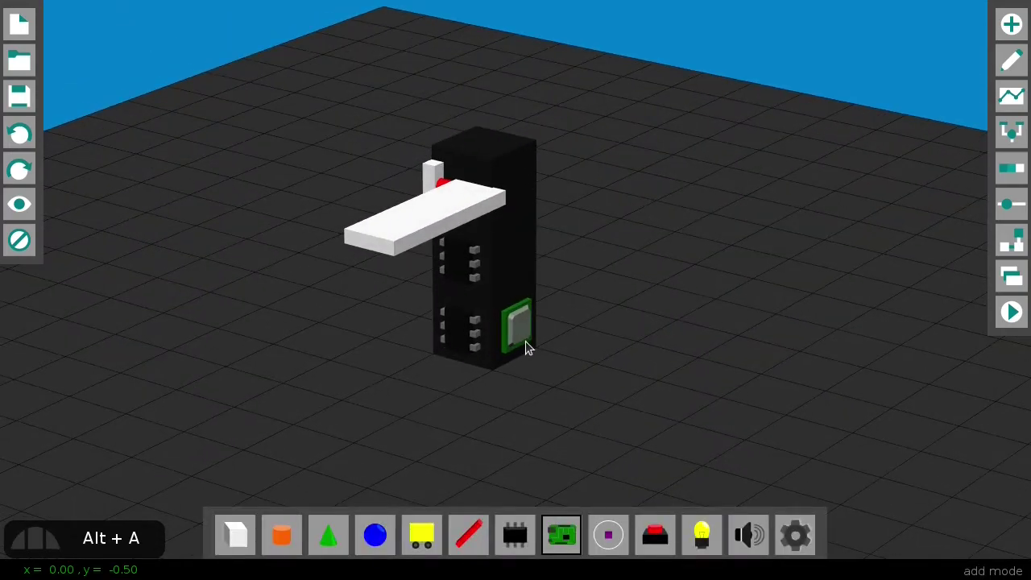
key("shift")
key("shift+5")
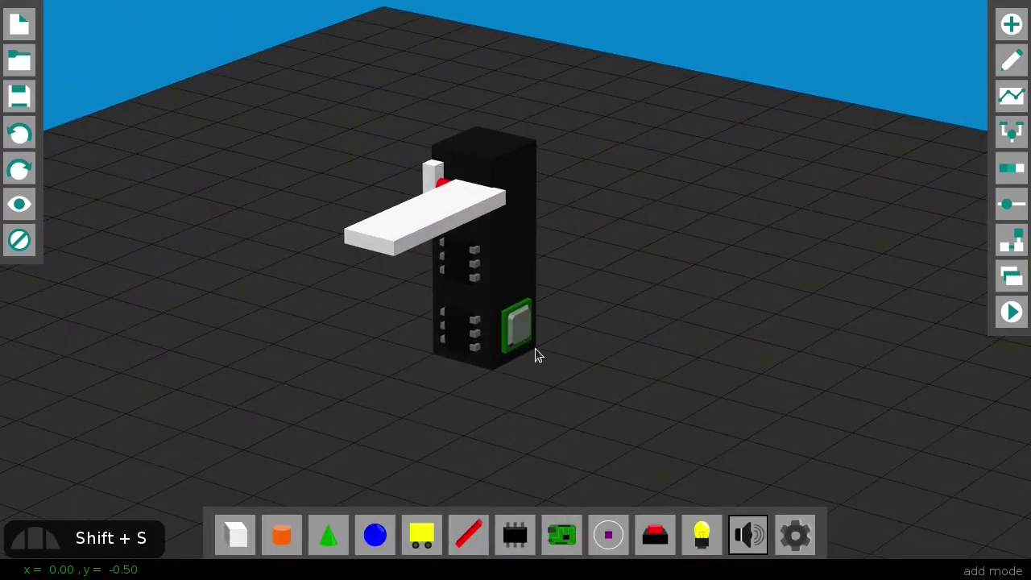
left_click(521, 269)
left_click_drag(550, 334, 359, 318)
Move the speaker's pin beyond the graph pins and connect the flat key's pin to it with a squared wire beneath the NOT gate.
key("alt+m")
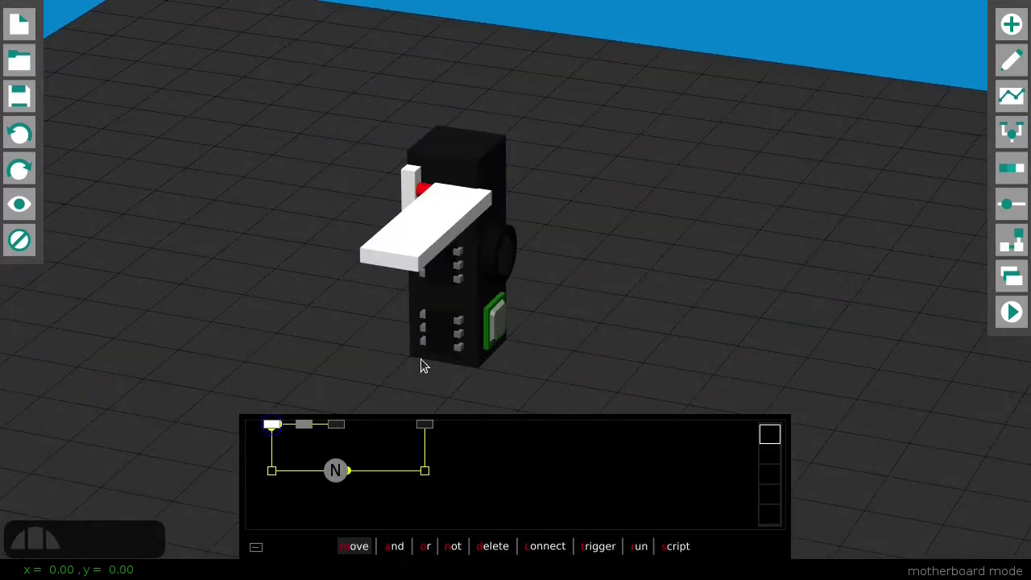
left_click_drag(313, 424, 492, 435)
key("c")
left_click(272, 427)
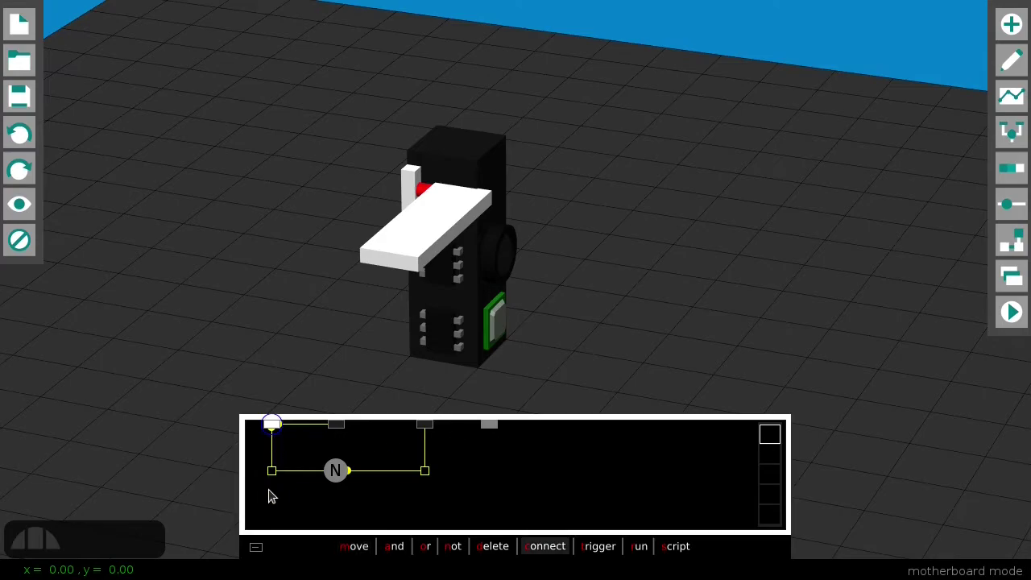
left_click(432, 513)
left_click(489, 424)
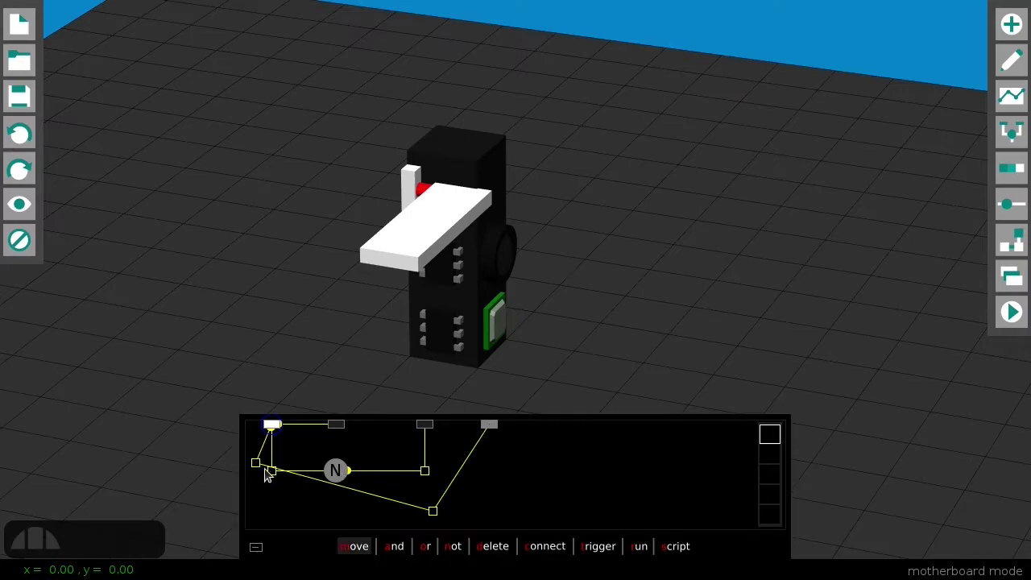
left_click_drag(257, 465, 258, 504)
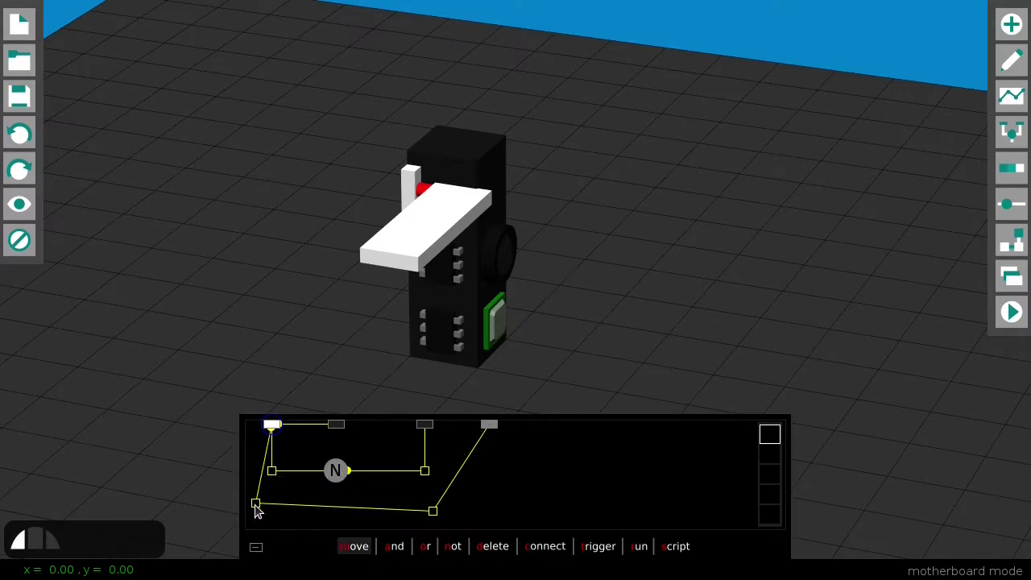
left_click(257, 516)
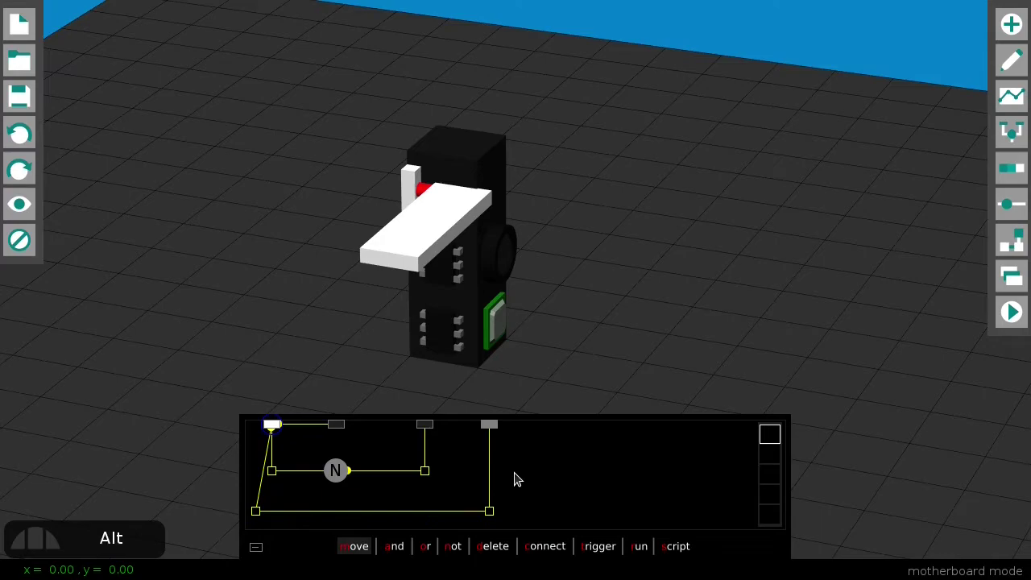
Run the simulation and push the flat key repeatedly to test the newly wired speaker.
key("alt+s")
left_click(394, 258)
left_click(394, 258)
left_click(394, 257)
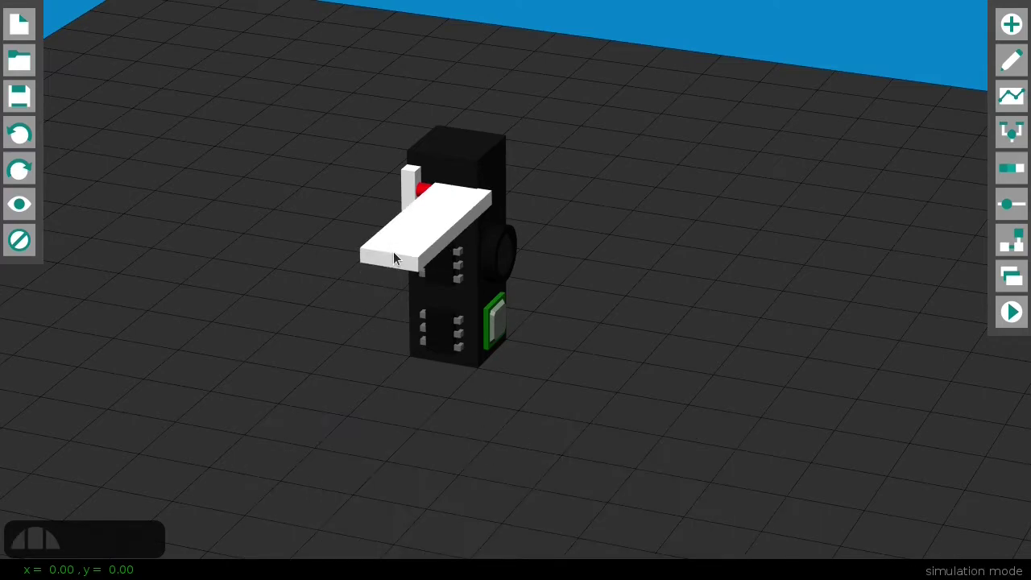
left_click(395, 257)
Put the speaker, the motherboard and both graph chips on layer 2.
key("alt+l")
left_click(441, 459)
left_click(395, 529)
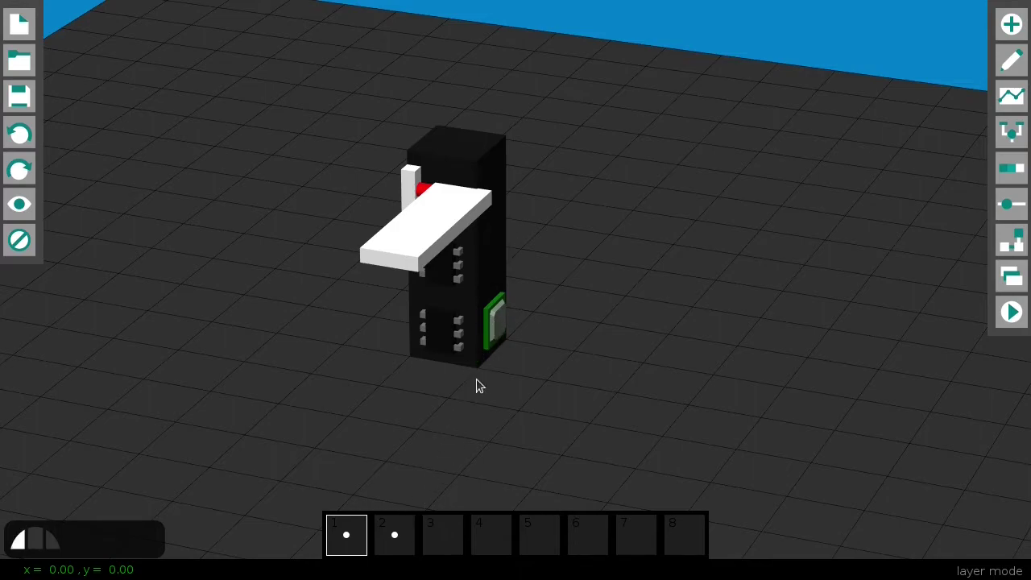
left_click(394, 536)
left_click(397, 532)
left_click(442, 337)
left_click(385, 536)
Lower the red rod into the small white block, to height -0.05.
right_click_drag(361, 320, 442, 340)
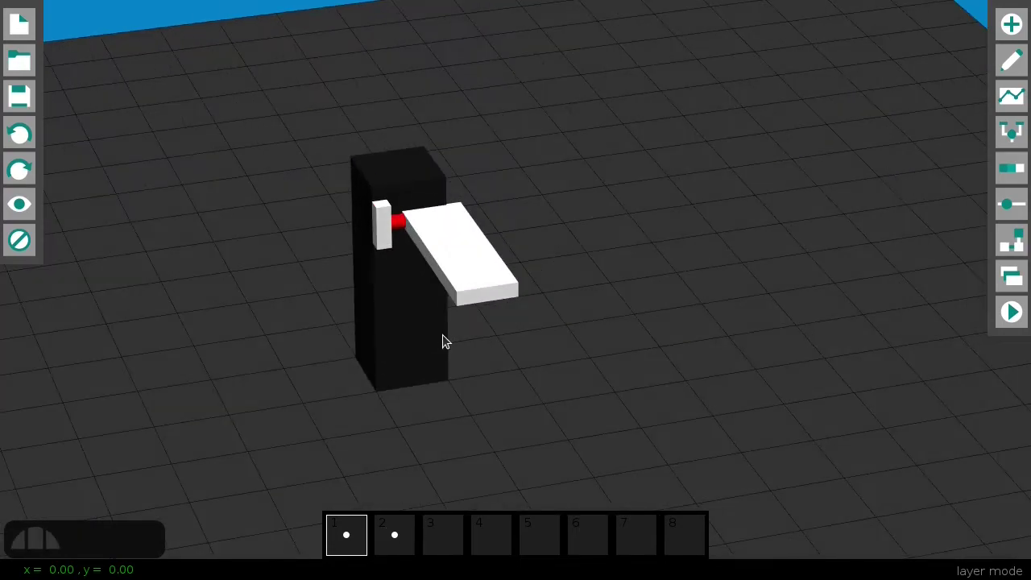
key("alt+e")
key("h")
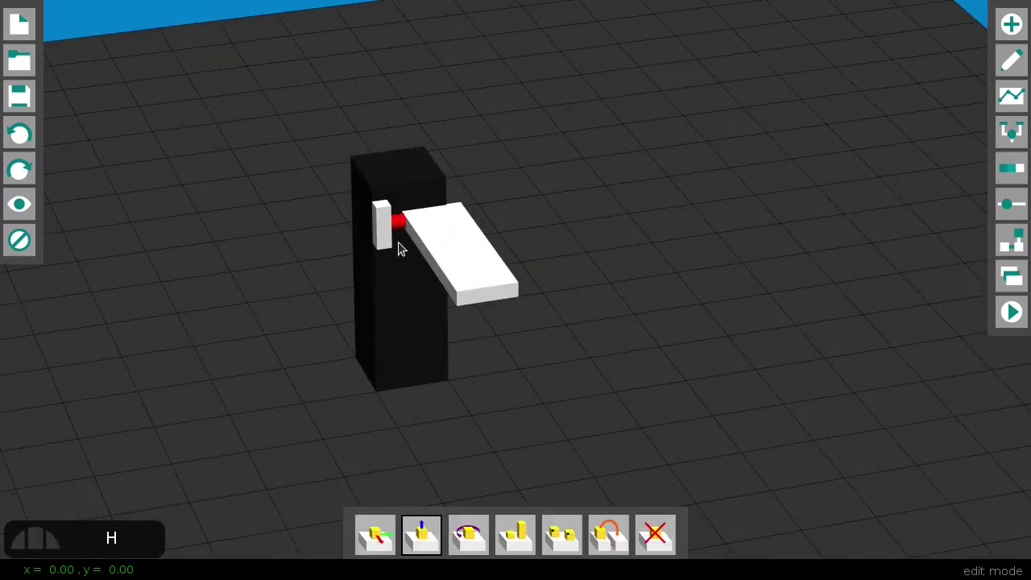
left_click_drag(396, 221, 387, 223)
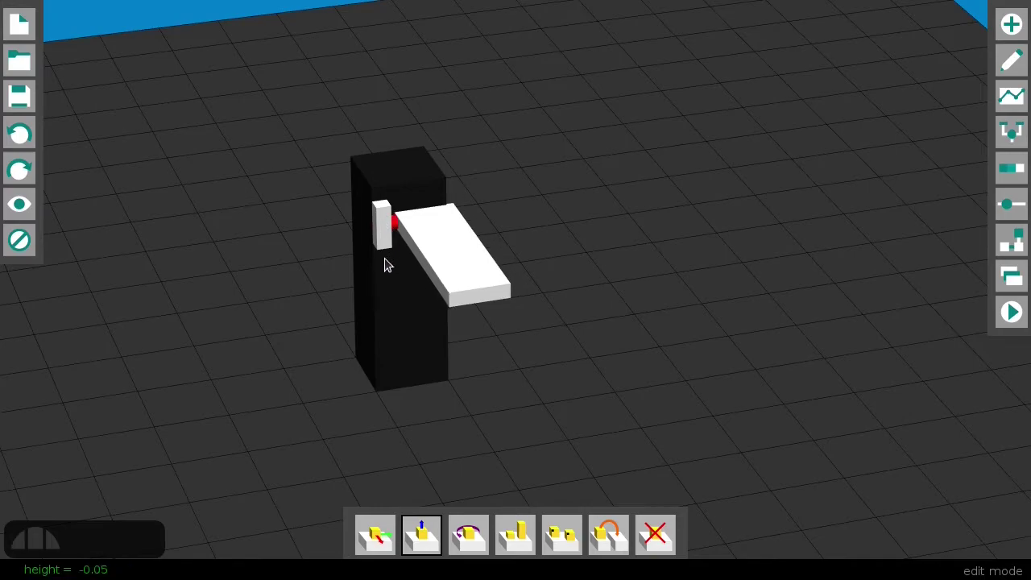
Colour the small block that holds the red rod blue.
key("alt+c")
left_click(678, 544)
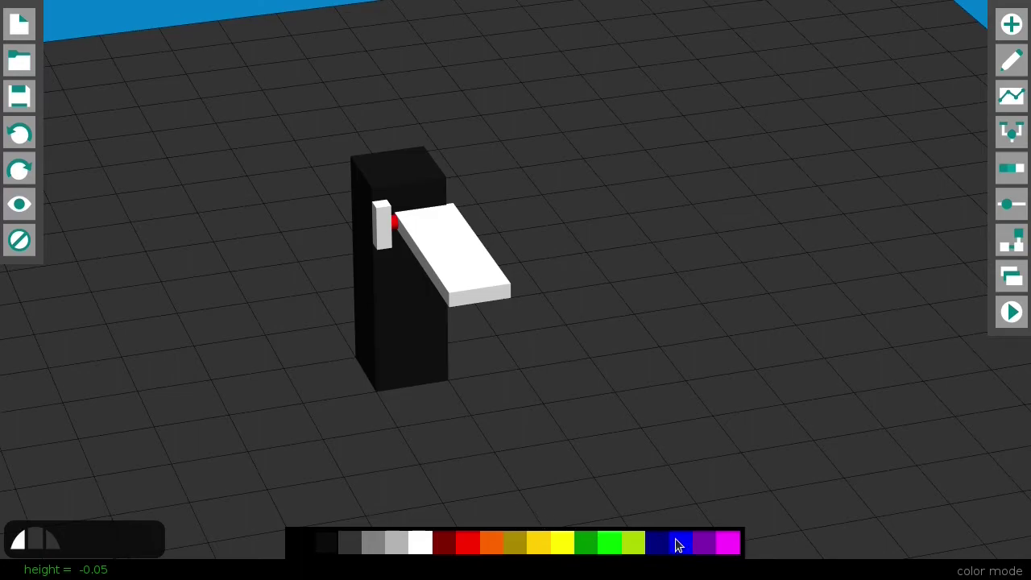
left_click(426, 295)
right_click_drag(426, 295, 415, 321)
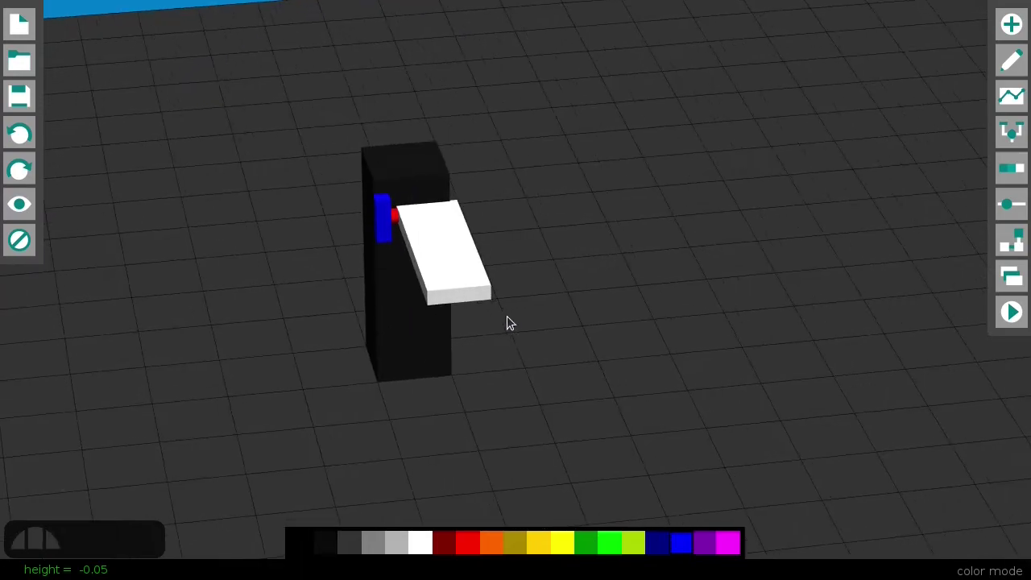
Narrow the flat key so that its side is 0.30.
key("alt+e")
key("5")
left_click_drag(449, 226, 442, 228)
right_click_drag(442, 228, 500, 272)
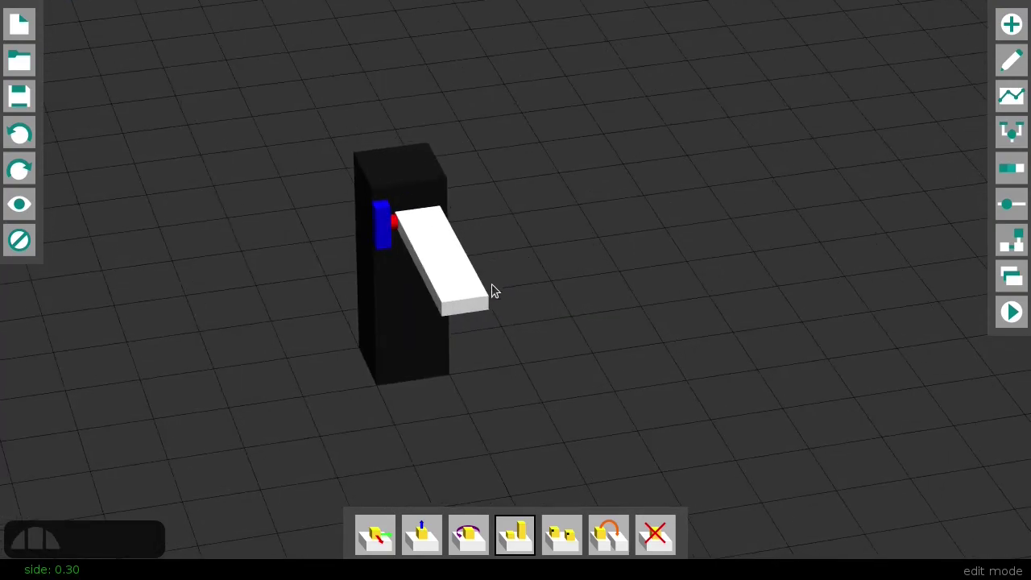
key("alt+s")
Duplicate the whole key machine twice in a row, placing the copies at x 0.50 and x 1.50, y 0.00.
key("alt+e")
key("6")
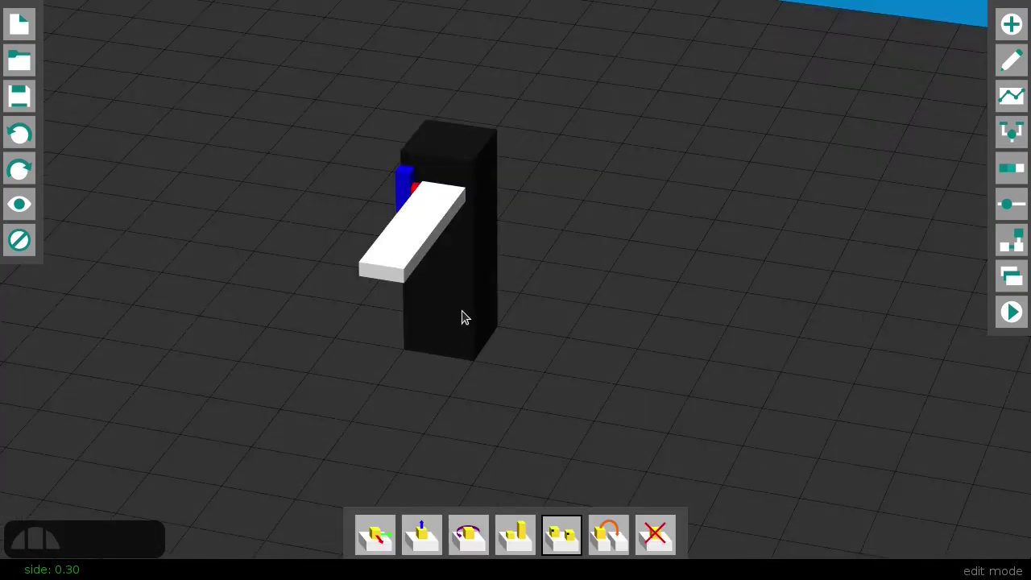
left_click_drag(553, 347, 597, 364, "shift")
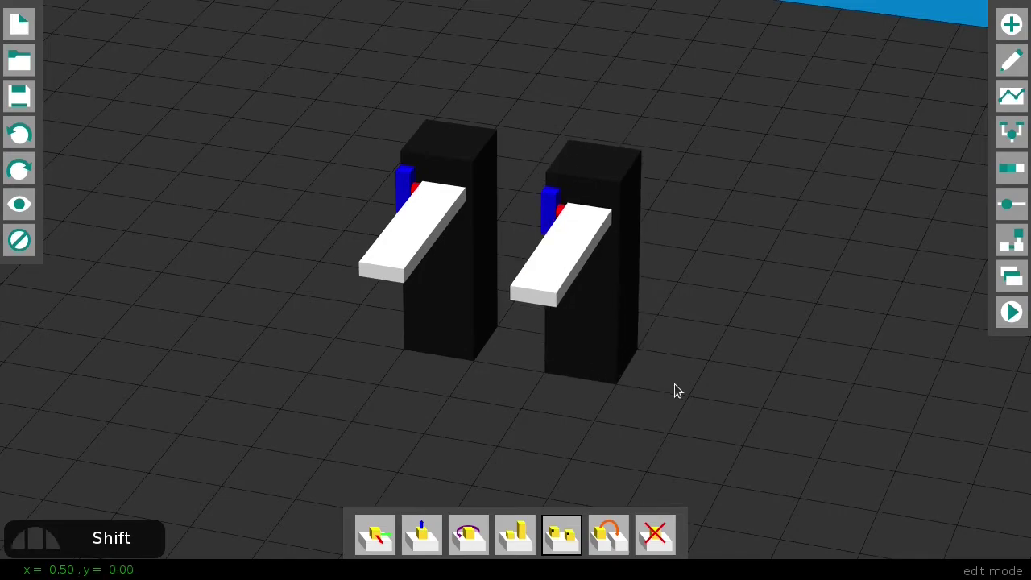
left_click_drag(686, 390, 723, 391)
key("shift")
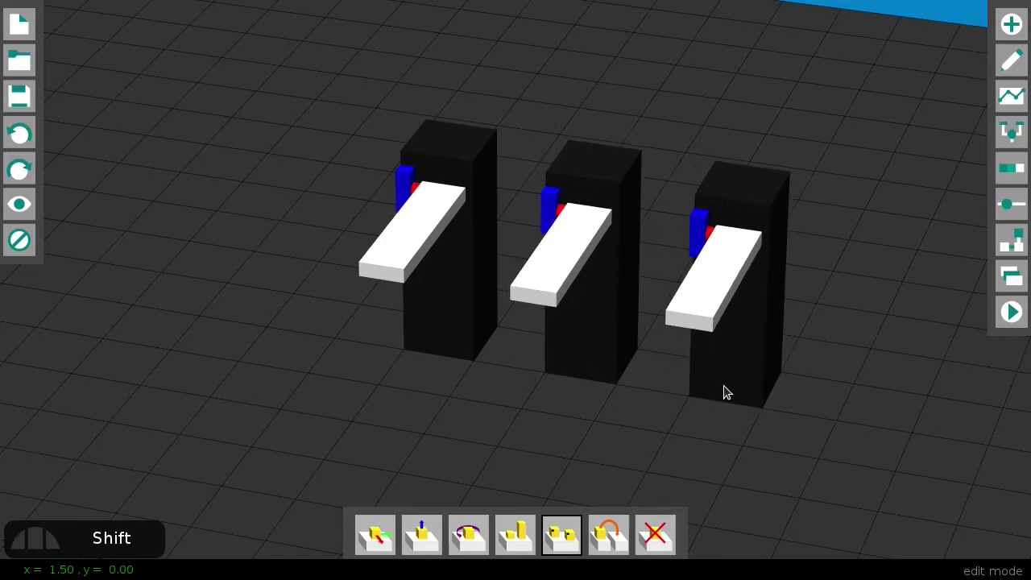
Make the middle machine's flat key narrower with a 0.90 long side, and raise its blue block to x 0.60, y -0.20.
key("alt+e")
key("5")
left_click_drag(575, 276, 539, 281)
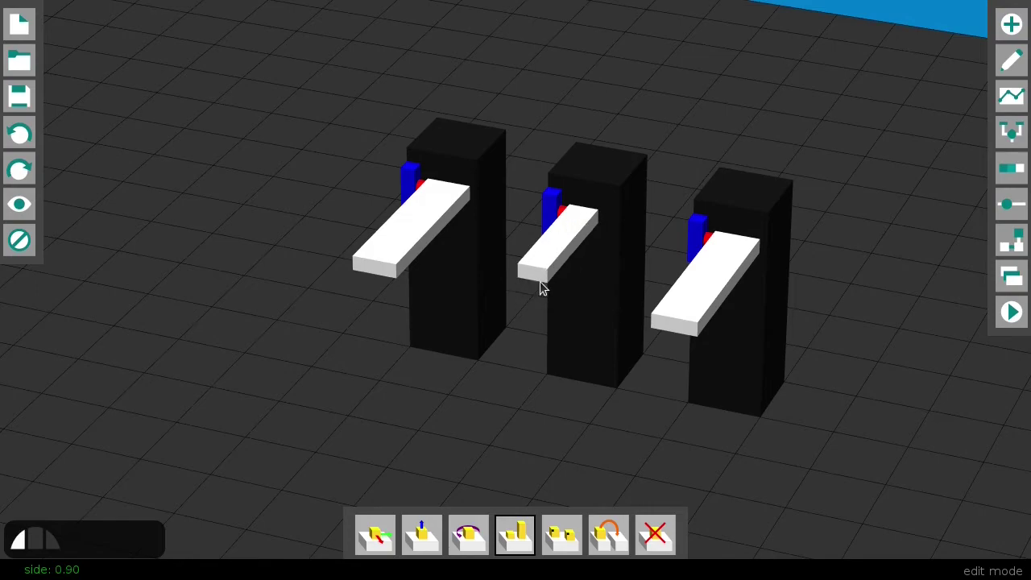
key("m")
left_click_drag(546, 212, 547, 195)
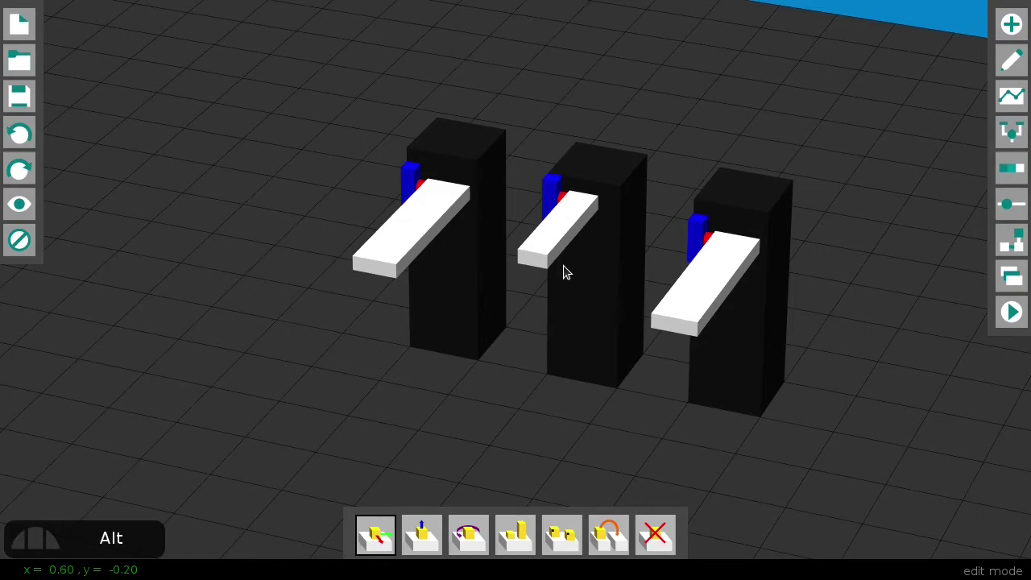
Colour the middle machine's flat key black.
key("alt+c")
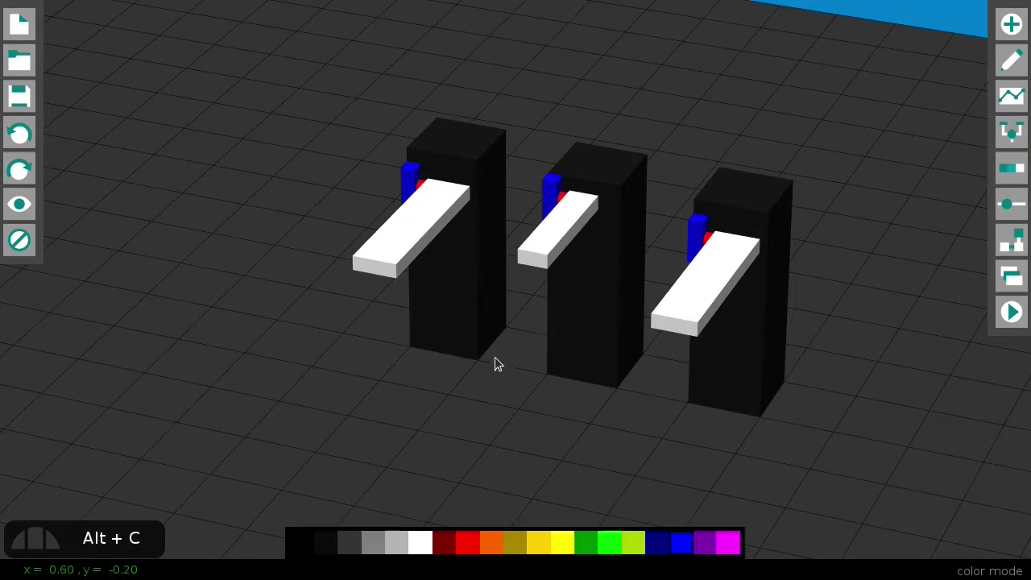
left_click(532, 250)
middle_click_drag(545, 345, 561, 357)
Move the machines together so the black key sits between the white keys, with the last pillar at x -0.10, y 0.00.
key("alt+e")
key("m")
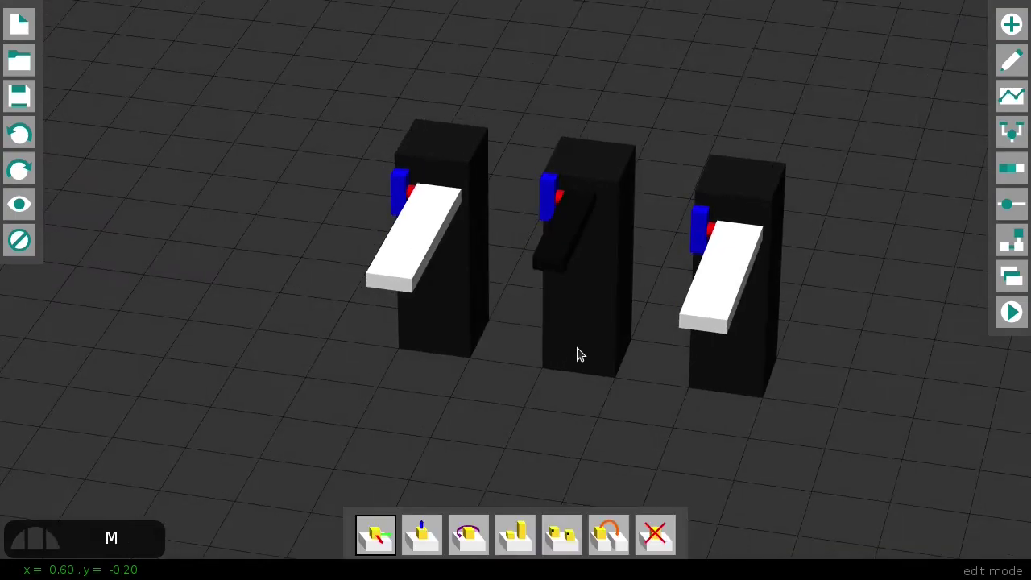
left_click(471, 332)
left_click_drag(642, 386, 498, 336)
right_click_drag(498, 337, 614, 311)
Run the simulation and push the white and black keys to test them.
key("space")
left_click(462, 311)
left_click(472, 277)
left_click(523, 295)
right_click_drag(524, 293, 546, 307)
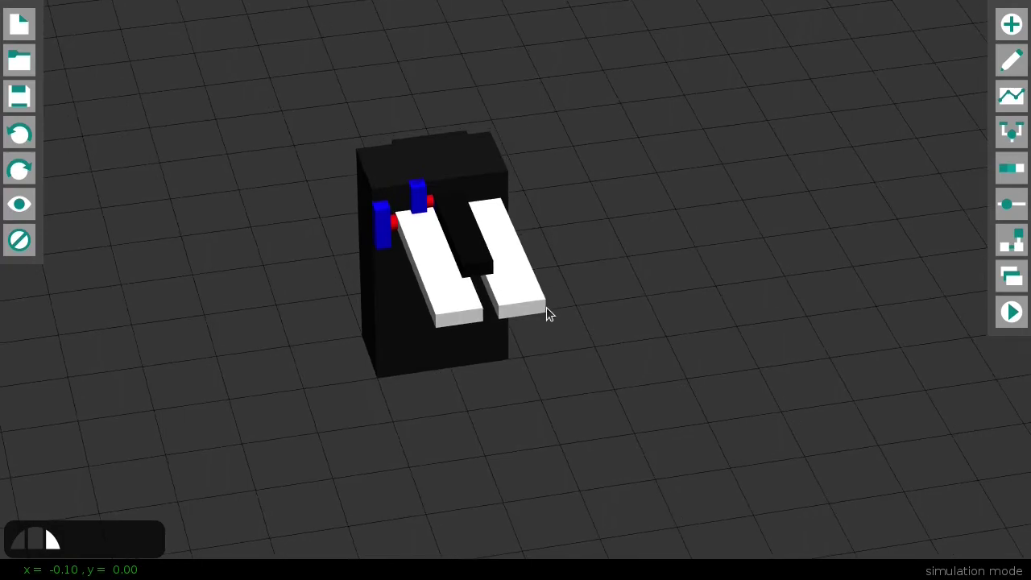
Move the three speakers from layer 2 to layer 3 and show layer 3.
key("alt+l")
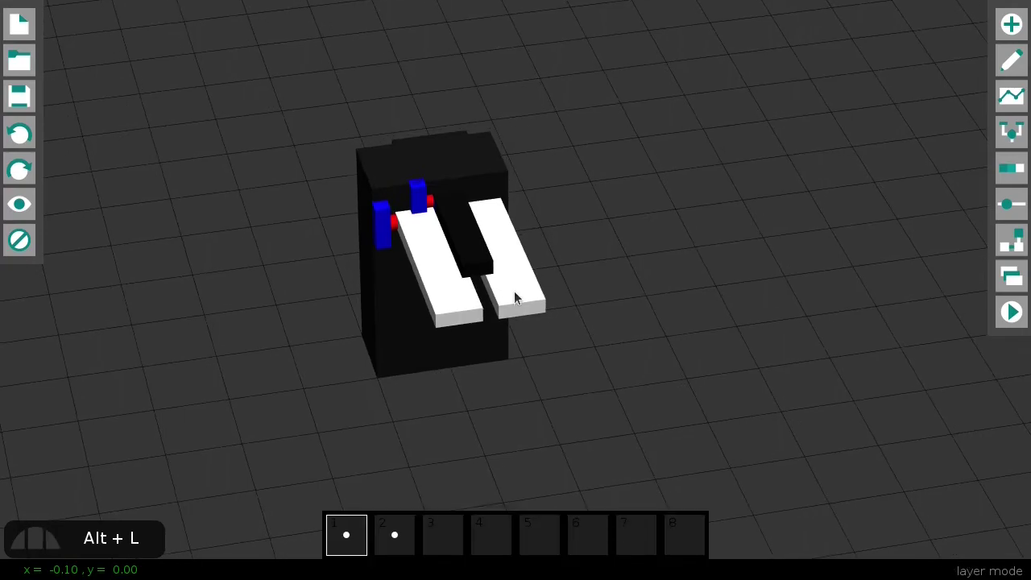
left_click(400, 522)
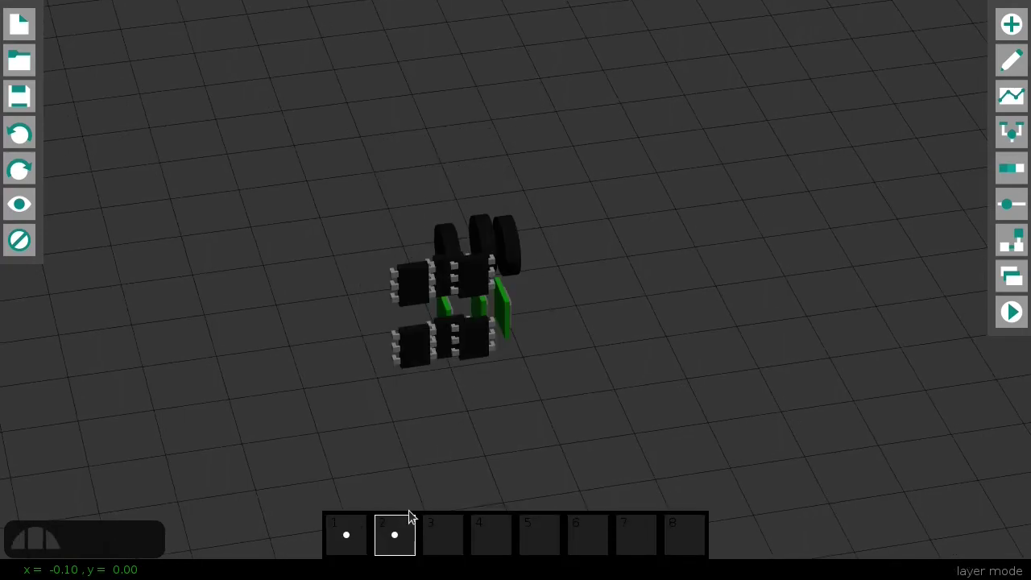
right_click_drag(484, 428, 575, 333)
left_click(493, 382)
left_click_drag(449, 532, 449, 532)
left_click_drag(568, 258, 568, 257)
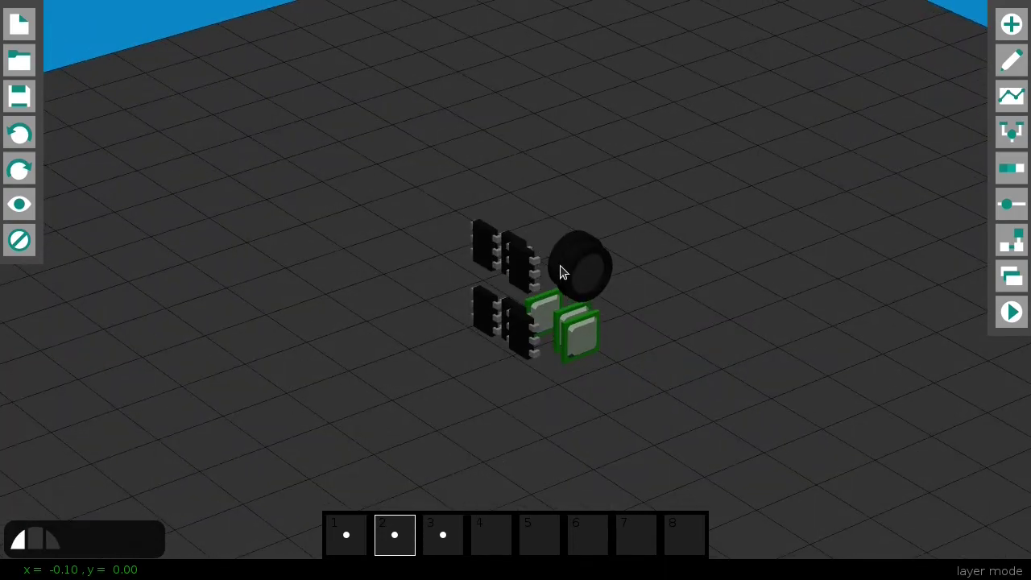
left_click_drag(443, 521, 442, 521)
left_click_drag(584, 270, 443, 525)
left_click(443, 524)
Set the first white key's speaker to a frequency of 261.
right_click_drag(481, 374, 554, 383)
key("alt+p")
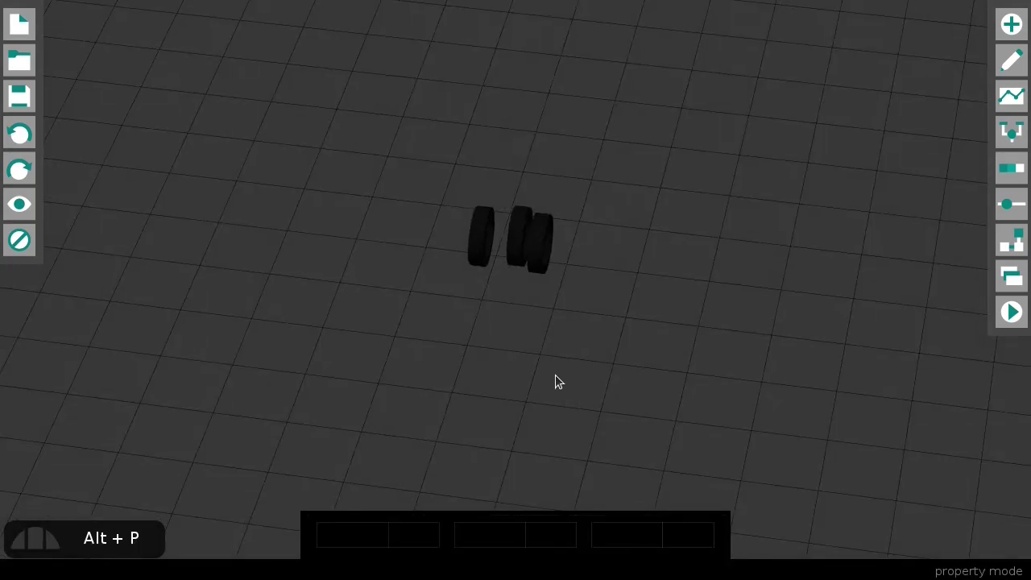
left_click(481, 252)
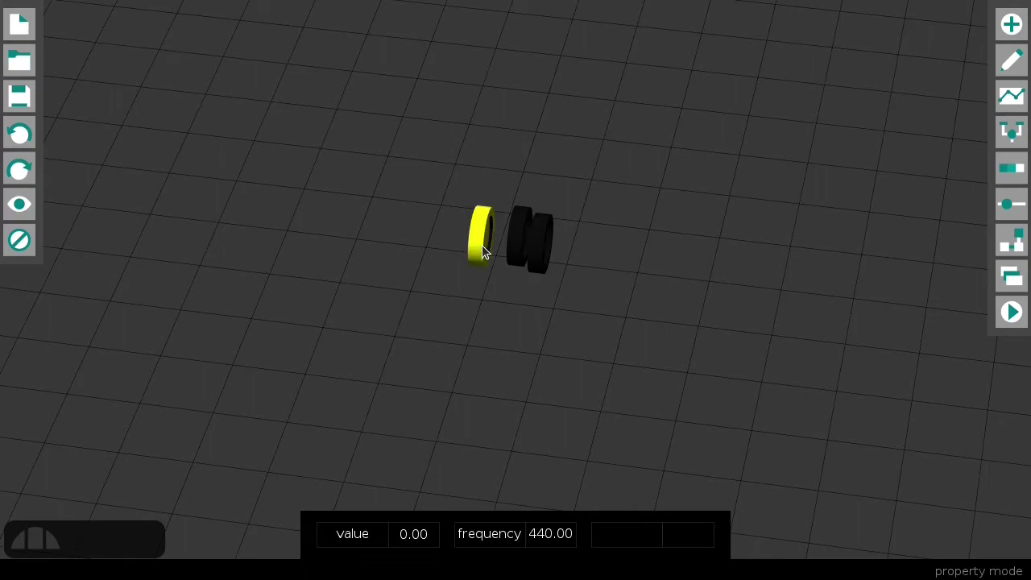
left_click(560, 541)
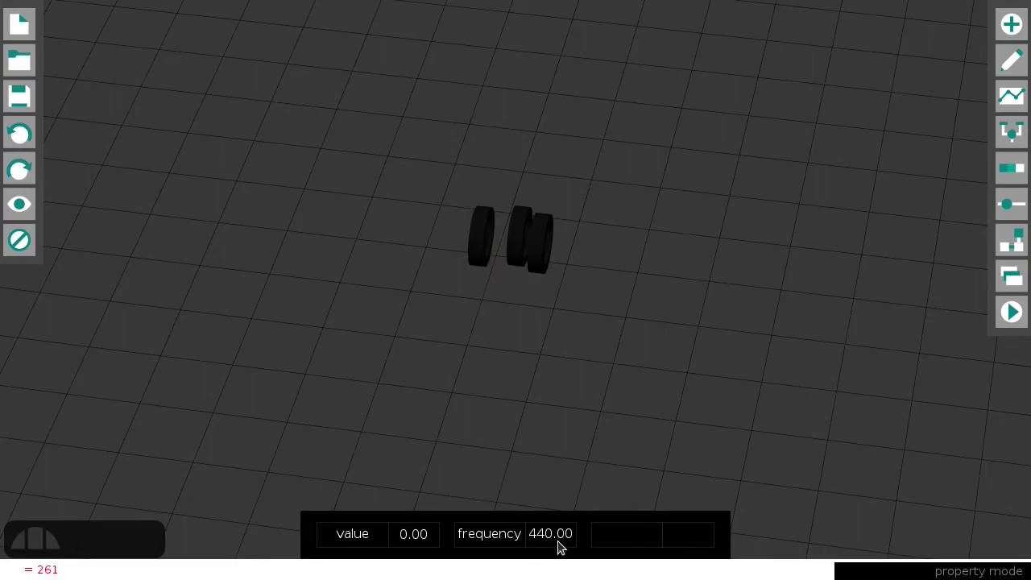
key("Return")
Enter a new frequency for the middle speaker, set the last speaker's frequency to 293, and return to the layers.
left_click(515, 225)
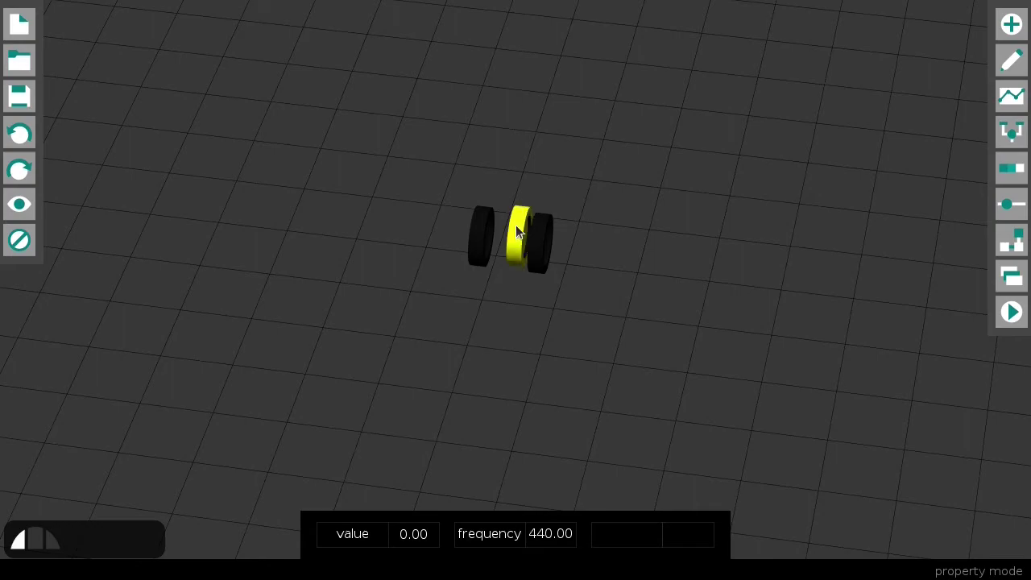
left_click(548, 541)
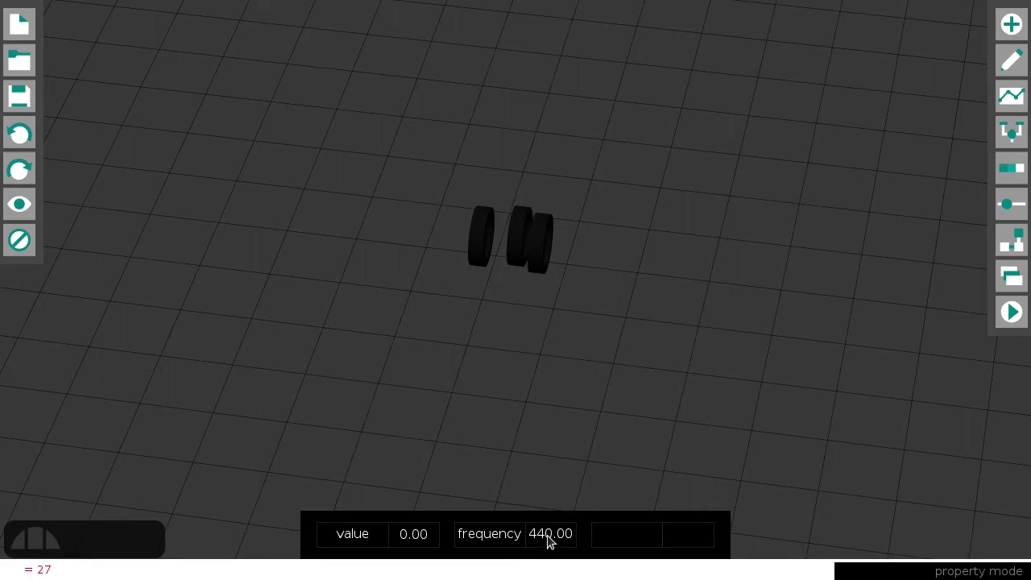
key("Return")
left_click(535, 242)
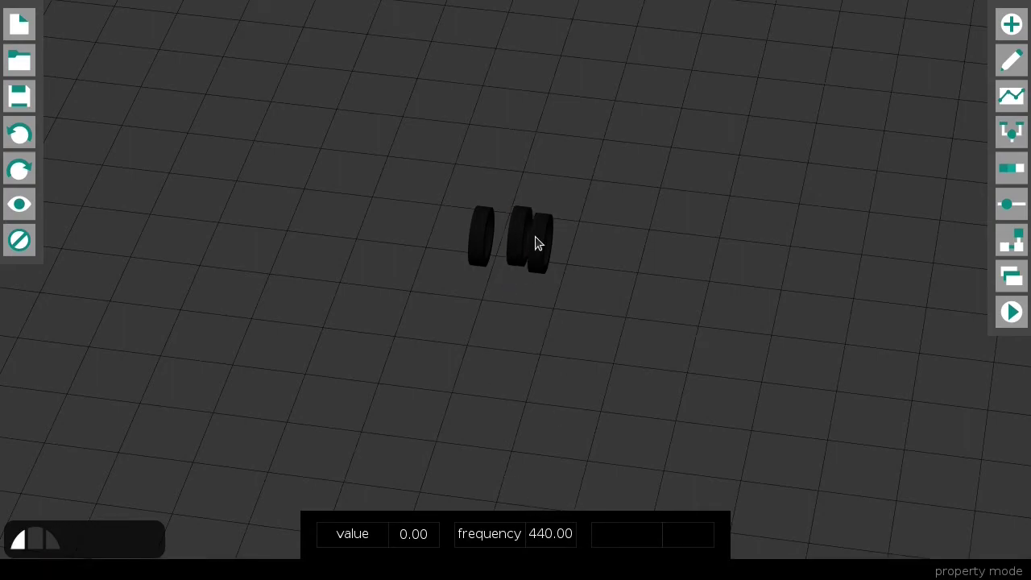
left_click(548, 538)
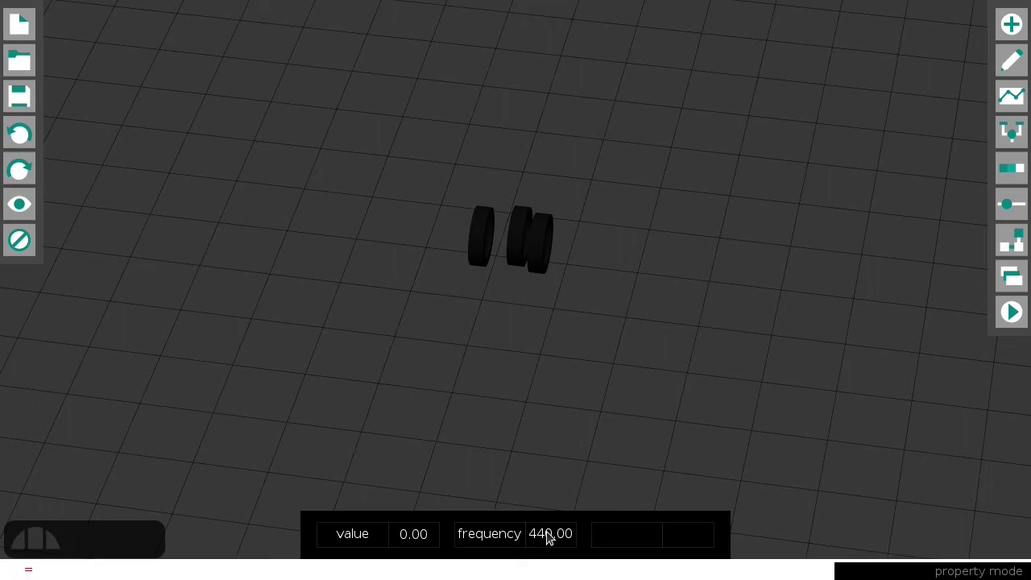
key("Return")
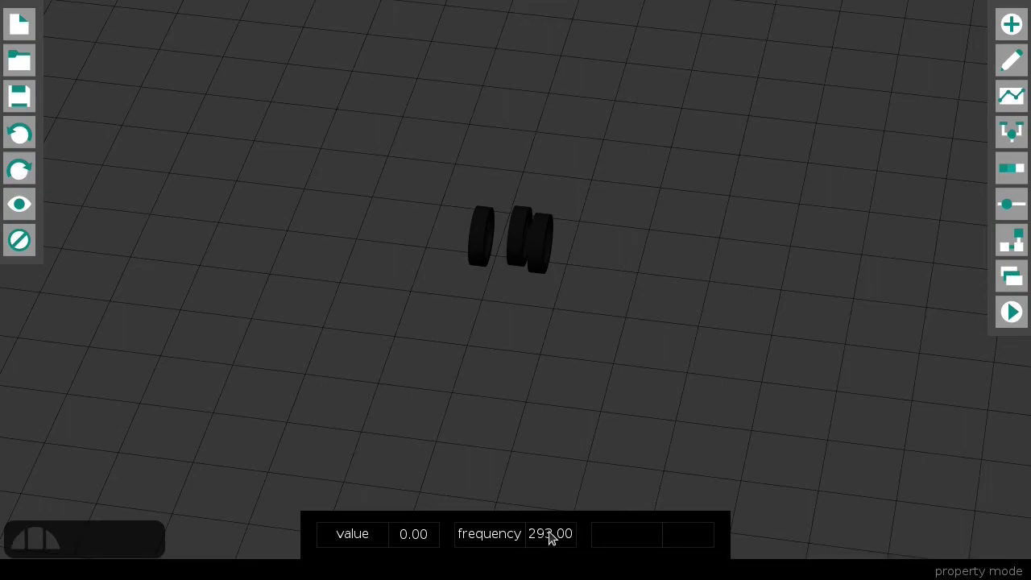
key("alt+l")
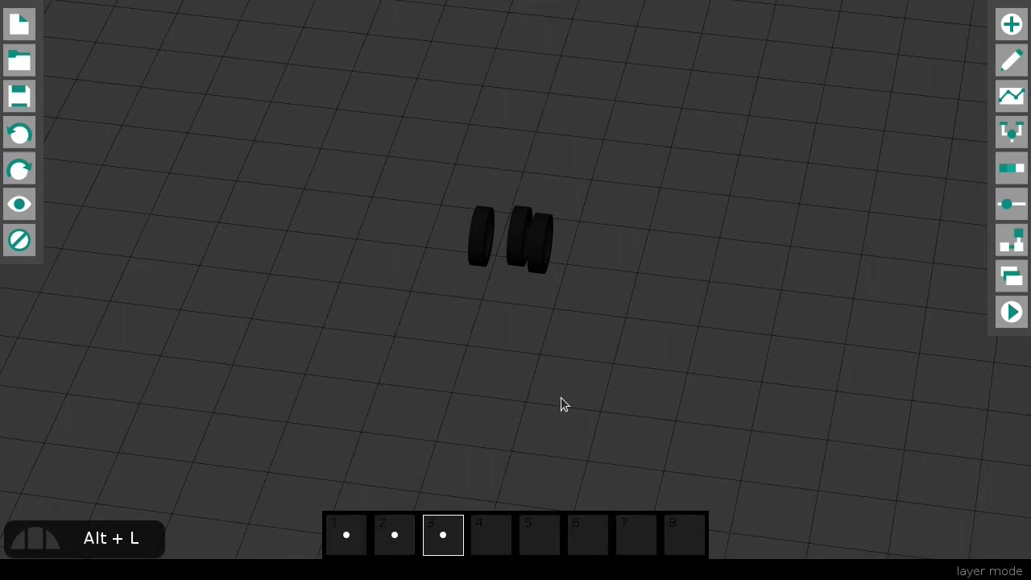
Show layer 1, test the black and white keys in the simulation, and slide the complete piano's note panel up its track.
left_click(346, 540)
key("alt+s")
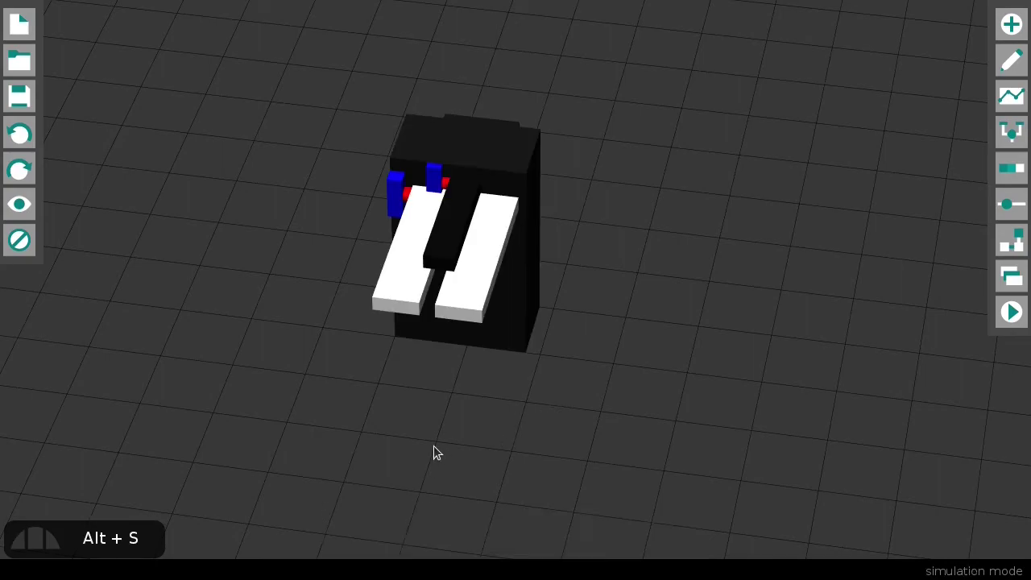
left_click(449, 260)
left_click(462, 278)
left_click(400, 270)
left_click(444, 246)
left_click(473, 263)
left_click(487, 297)
left_click(460, 258)
left_click(406, 266)
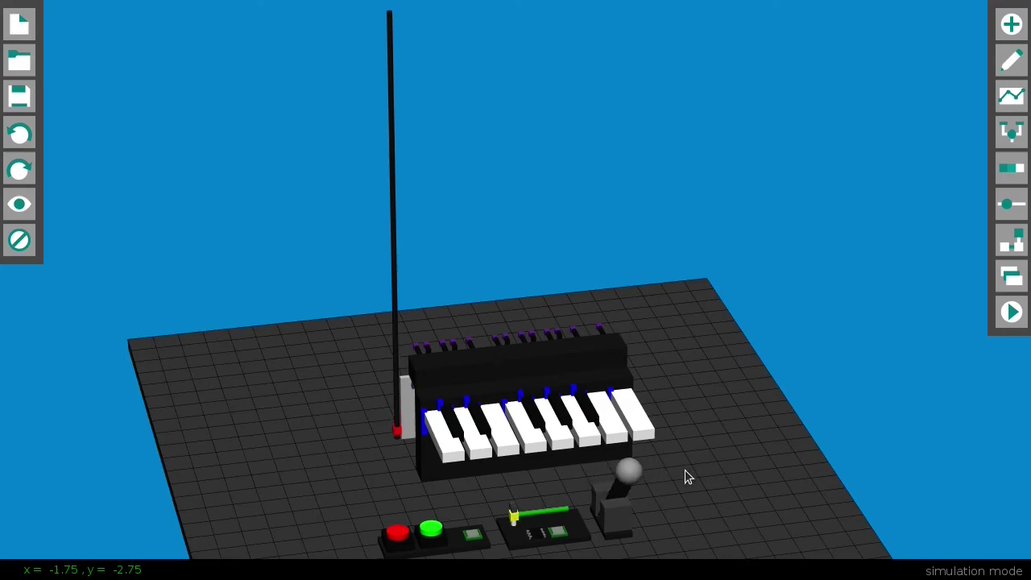
left_click_drag(408, 416, 416, 17)
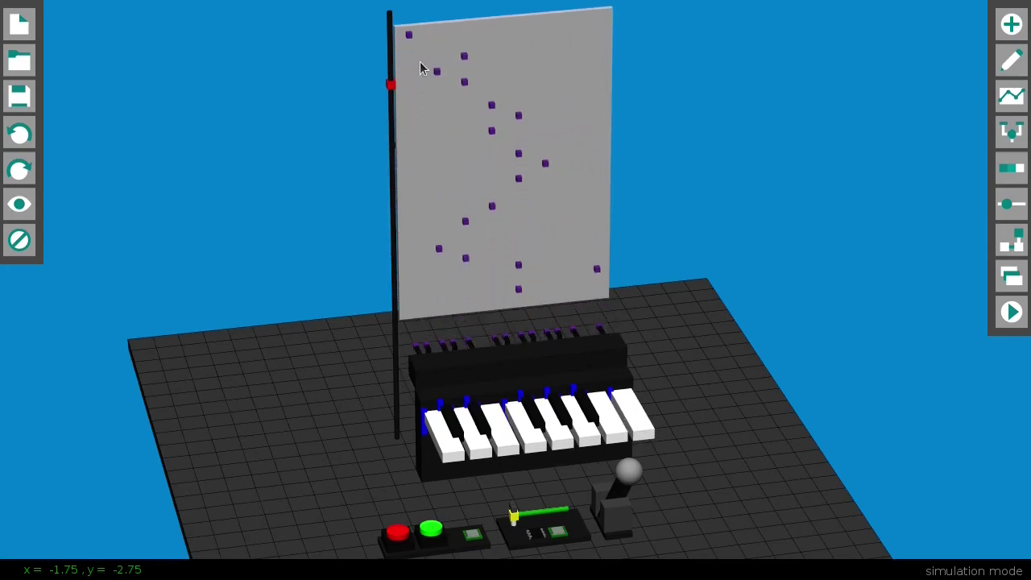
Add a vertical track on the ground behind the key cabinet and scale it to a length of 2.90.
key("alt+a")
key("t")
left_click(242, 334)
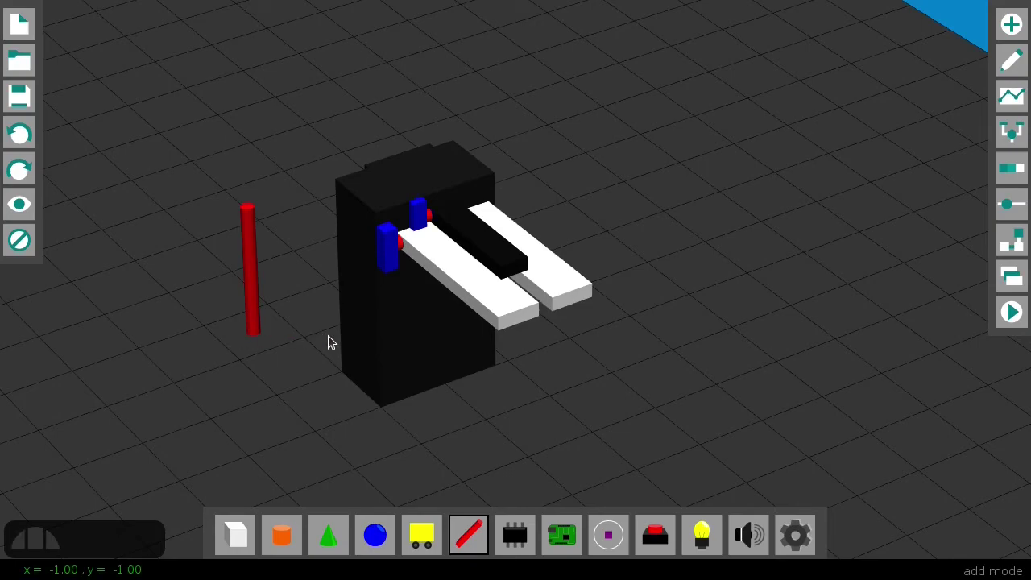
key("alt+e")
key("5")
left_click_drag(260, 303, 303, 182)
scroll(266, 97, "down", 2)
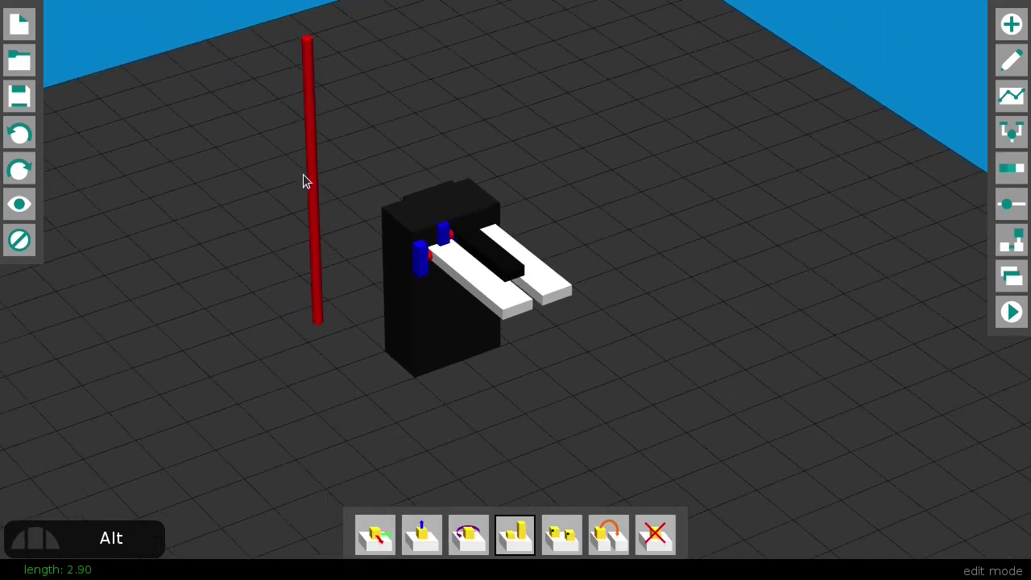
Add a wagon on the tall track and slide it upward in the simulation.
key("w")
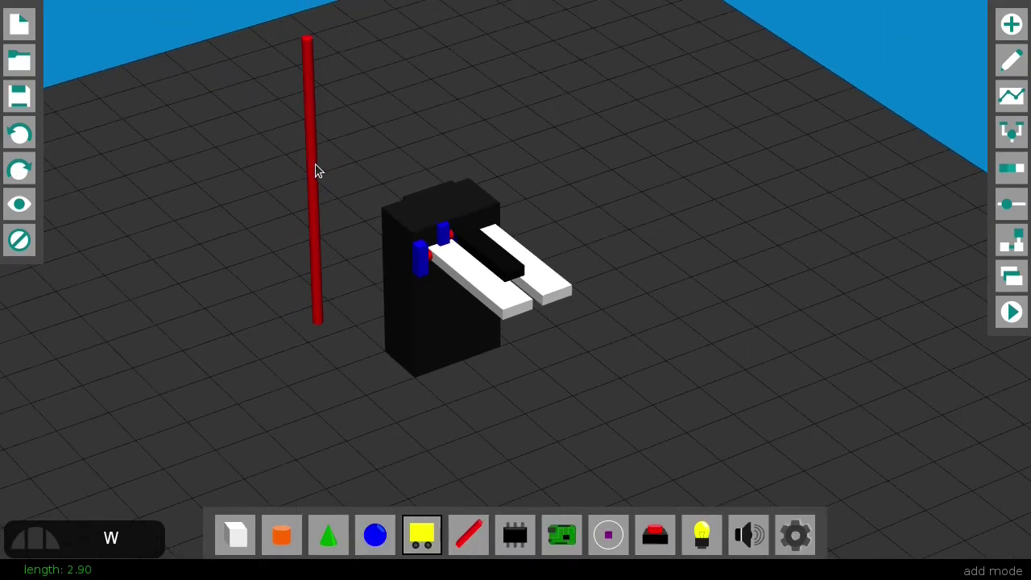
key("alt+s")
left_click_drag(317, 320, 317, 149)
middle_click_drag(310, 161, 471, 171)
Add a block on the side of the wagon and scale it wider to form a panel behind the cabinet.
key("alt+a")
key("b")
left_click(567, 101)
key("alt+e")
key("s")
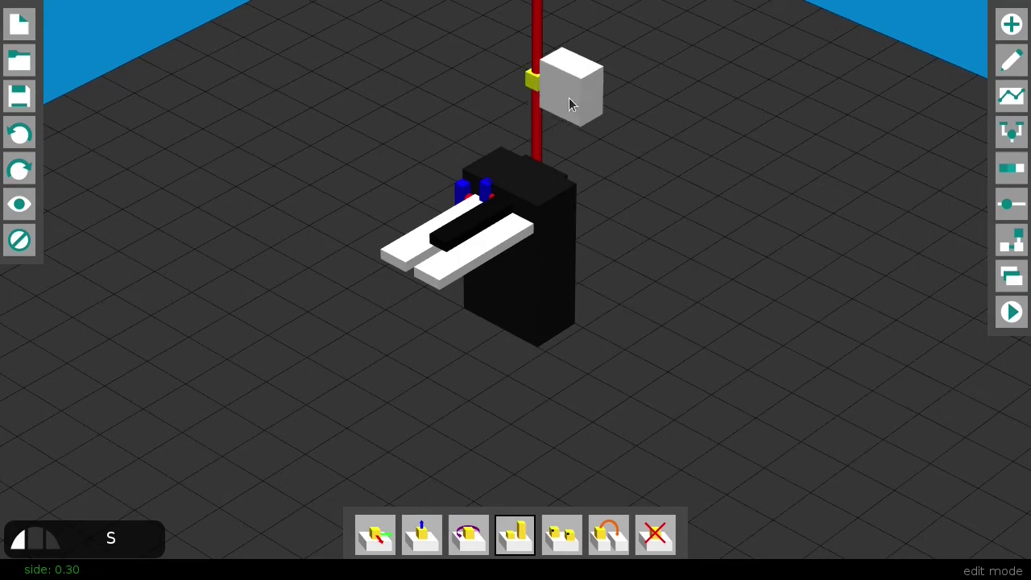
left_click_drag(563, 102, 609, 104)
middle_click_drag(609, 104, 410, 127)
Undo the last scaling of the panel and stretch its lower edge downward until the side is 2.50.
left_click_drag(681, 275, 631, 141)
key("ctrl+z")
right_click_drag(556, 299, 675, 190)
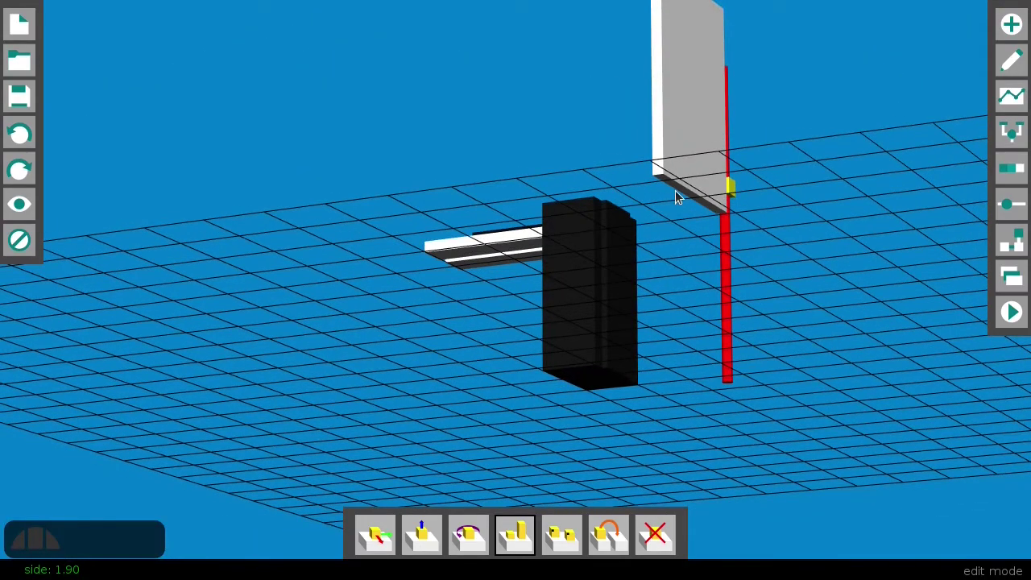
left_click_drag(679, 188, 688, 274)
right_click_drag(687, 274, 677, 314)
Add a probe on the front face of the panel, close to the wagon.
key("alt+a")
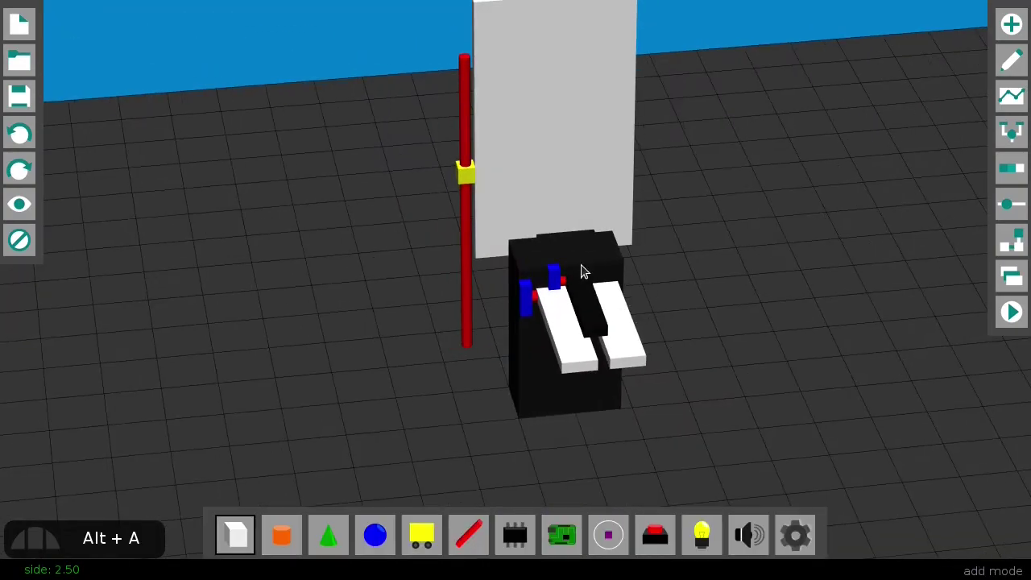
key("p")
left_click(510, 177)
right_click_drag(525, 218, 575, 286)
Add a vertical track on top of the cabinet and extend it with a second track pointing toward the panel.
key("alt+a")
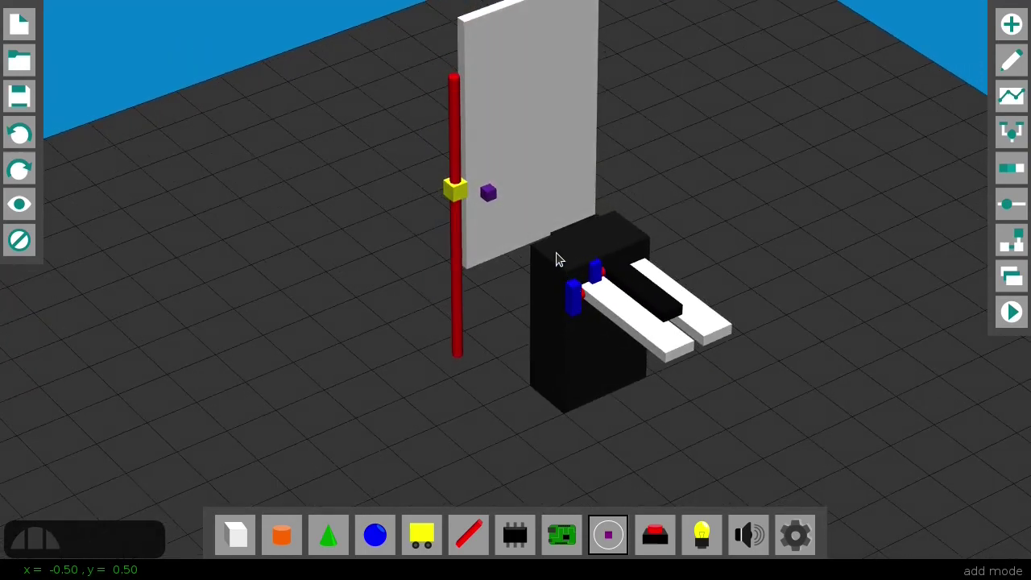
key("b")
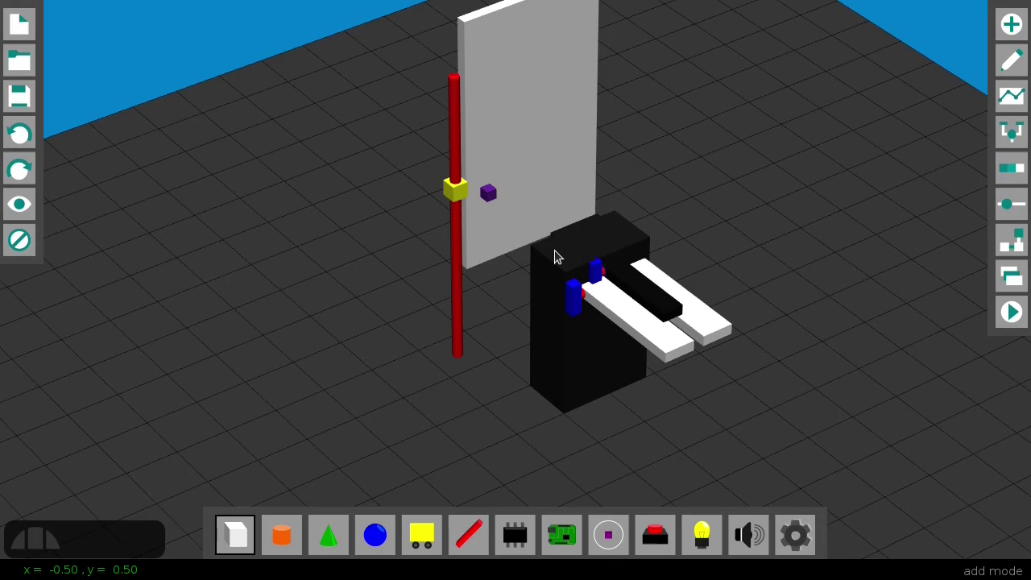
key("t")
left_click(563, 261)
right_click_drag(568, 260, 682, 228)
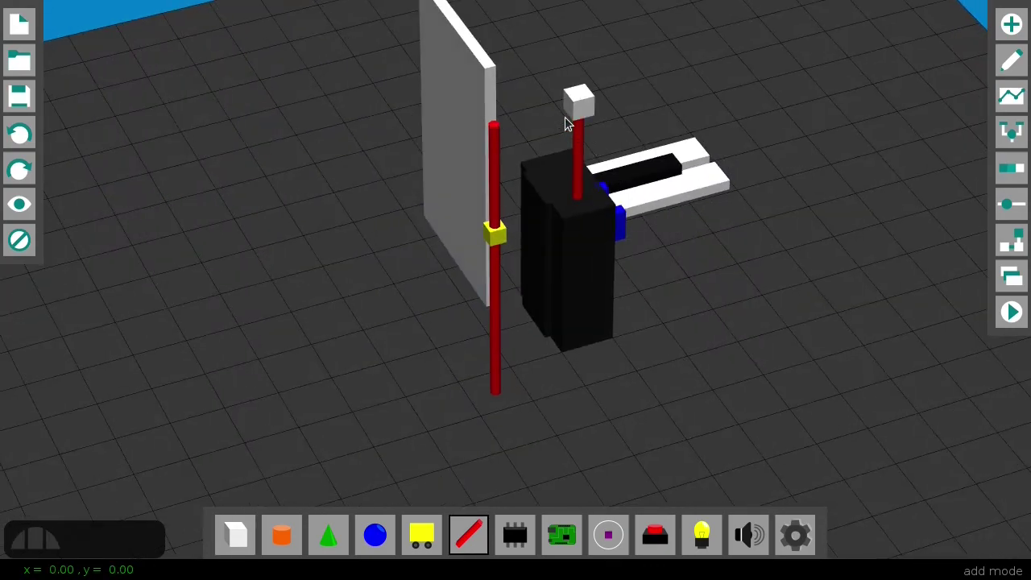
left_click(565, 104)
right_click_drag(594, 149, 538, 155)
Scale the horizontal track of the arm and shorten its vertical track to a length of 0.20.
key("alt+e")
key("s")
left_click_drag(497, 120, 516, 122)
left_click_drag(594, 159, 593, 218)
right_click_drag(593, 218, 525, 224)
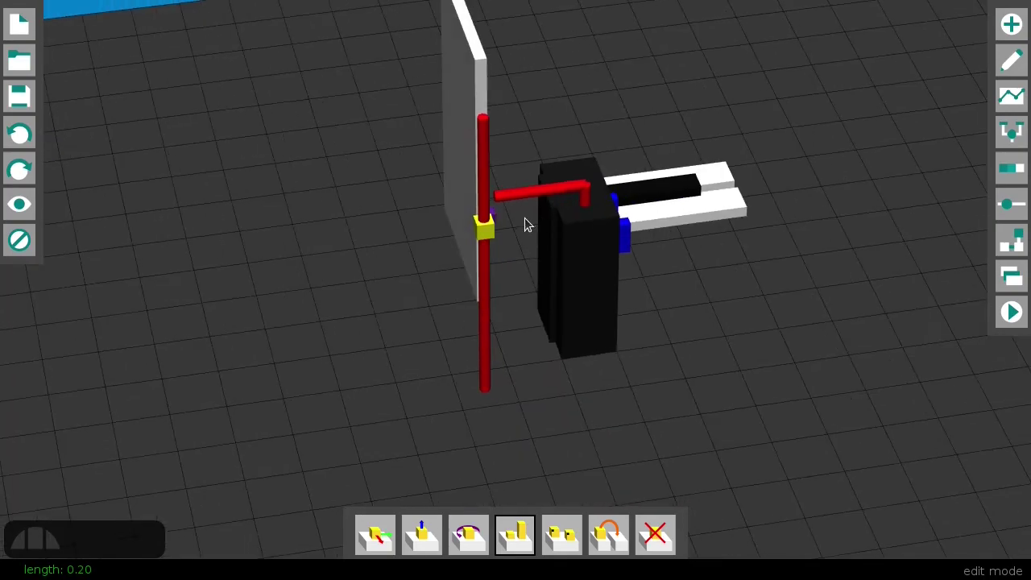
Add a probe on the free end of the horizontal arm.
scroll(526, 217, "up", 2)
key("alt+a")
key("p")
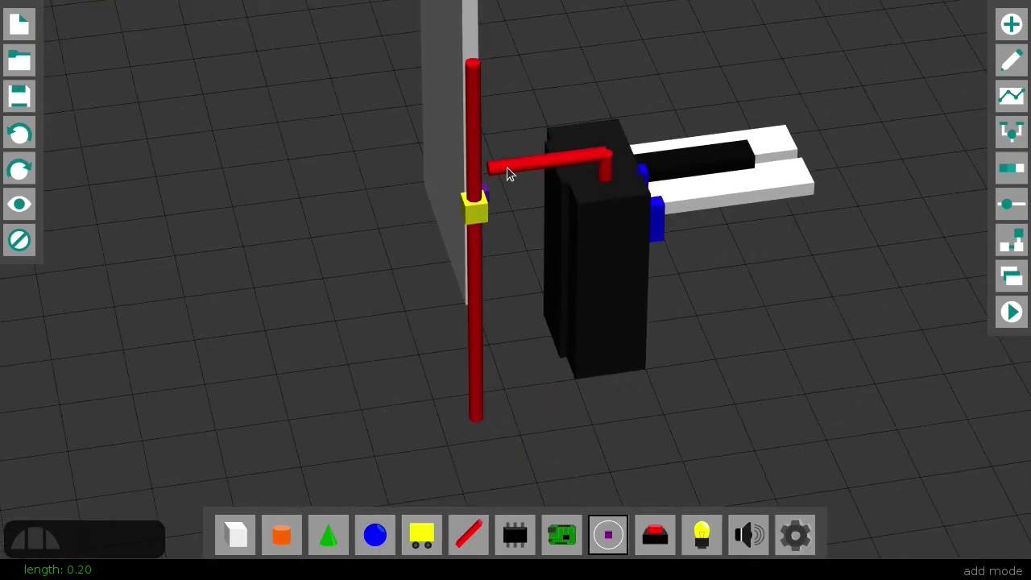
mouse_move(538, 215)
right_mouse_down()
mouse_move(444, 223)
mouse_move(533, 193)
mouse_move(527, 205)
right_mouse_up()
Move the panel's probe to x -0.30, y 0.25, in line with the probe on the arm.
key("alt+s")
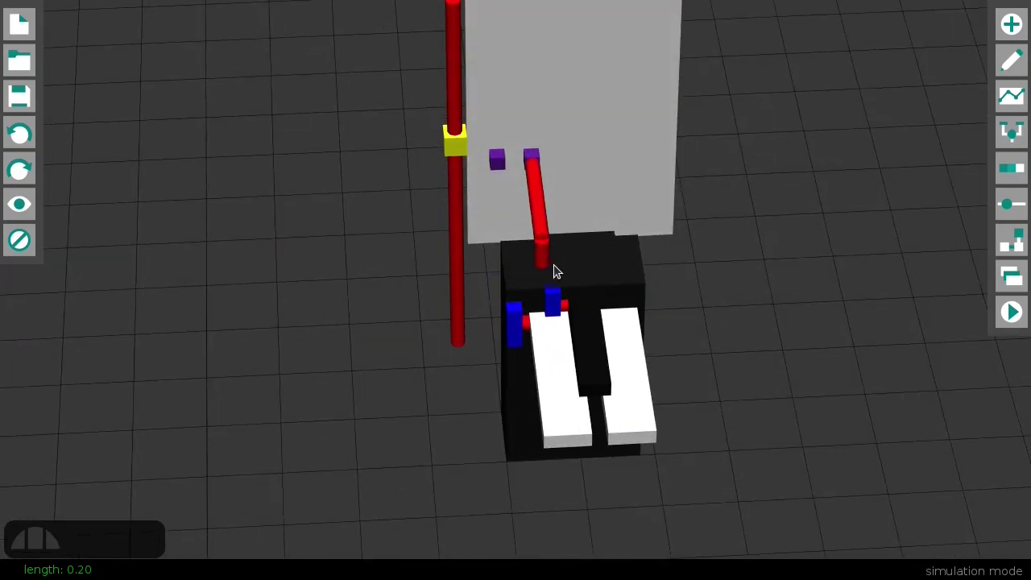
right_click_drag(562, 269, 506, 216)
key("alt+e")
key("m")
right_click_drag(509, 182, 615, 398)
Add a motherboard on the side face of the cabinet.
key("alt+s")
key("alt+a")
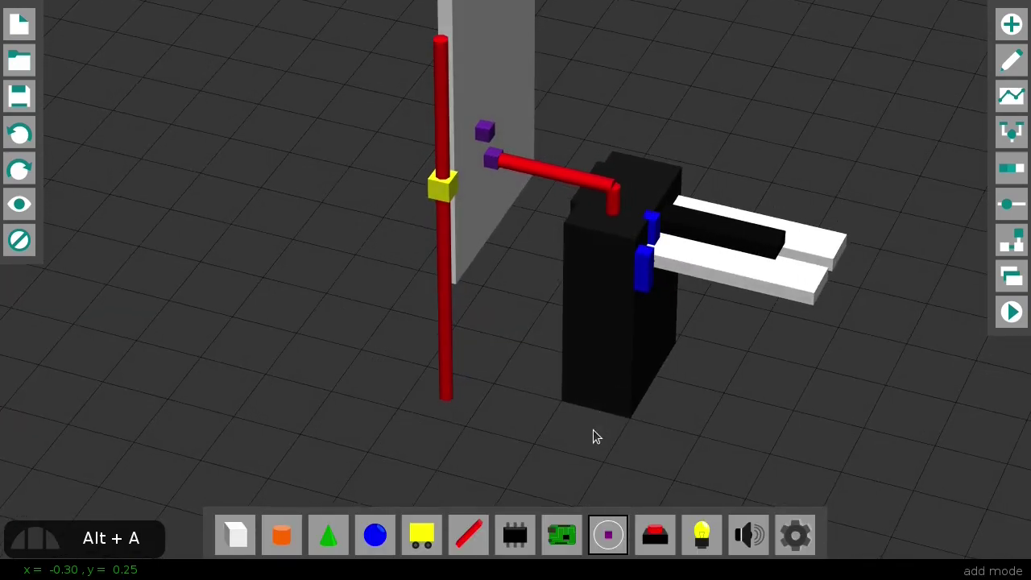
key("m")
left_click(594, 269)
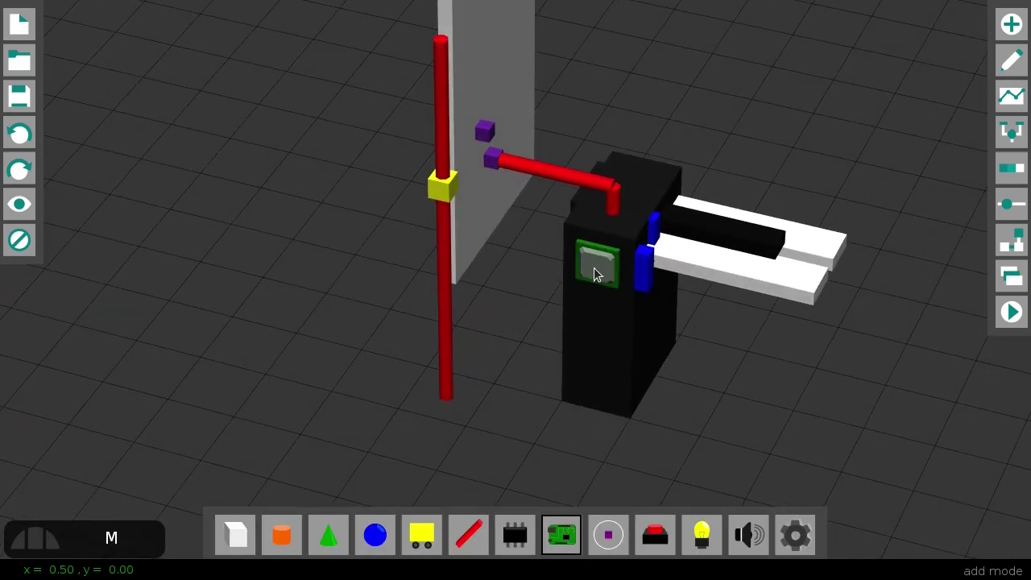
Attach the arm's probe and the first white key's part to the new motherboard and connect their pins.
key("alt+m")
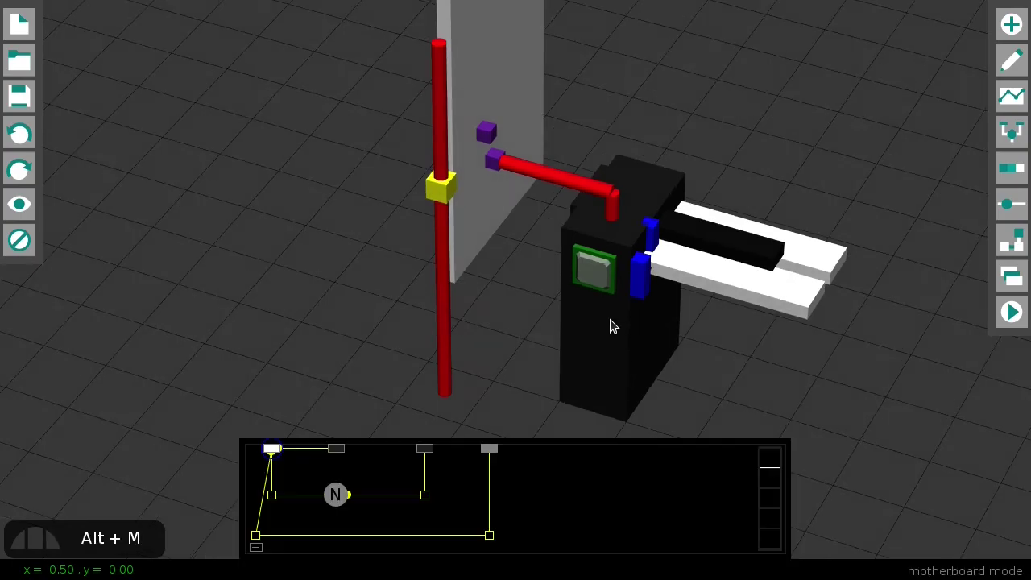
left_click(598, 271)
left_click(503, 172)
left_click(742, 278)
left_click_drag(305, 449, 345, 448)
left_click_drag(272, 450, 296, 450)
key("alt")
key("c")
left_click(351, 457)
Run the simulation and slide the panel along its track to test the arm's probe.
key("alt+s")
mouse_move(476, 143)
left_mouse_down()
mouse_move(476, 255)
mouse_move(476, 135)
left_mouse_up()
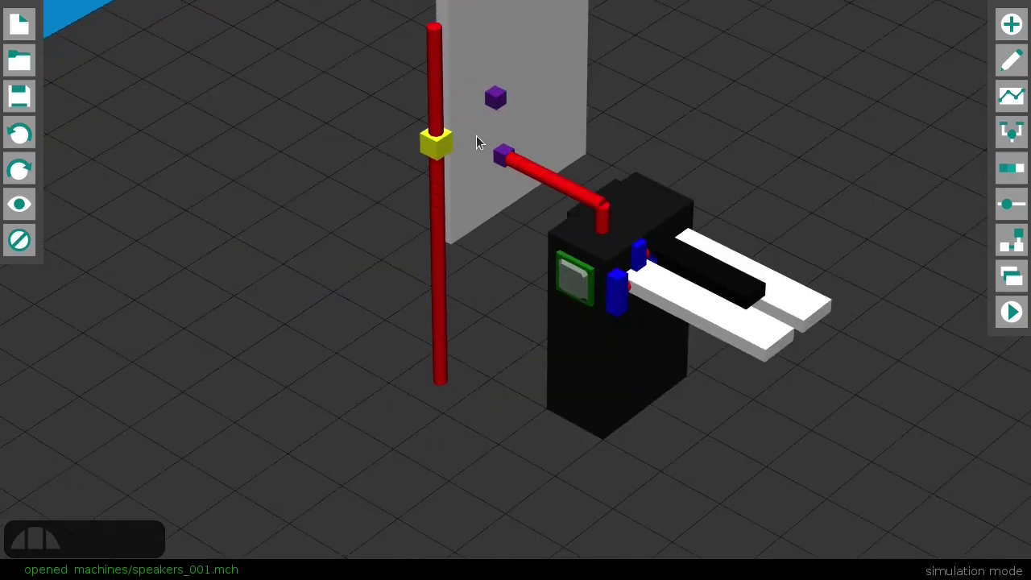
Add two more probes higher on the panel and move one to x -0.30, y -0.75 in line with the others.
key("alt+e")
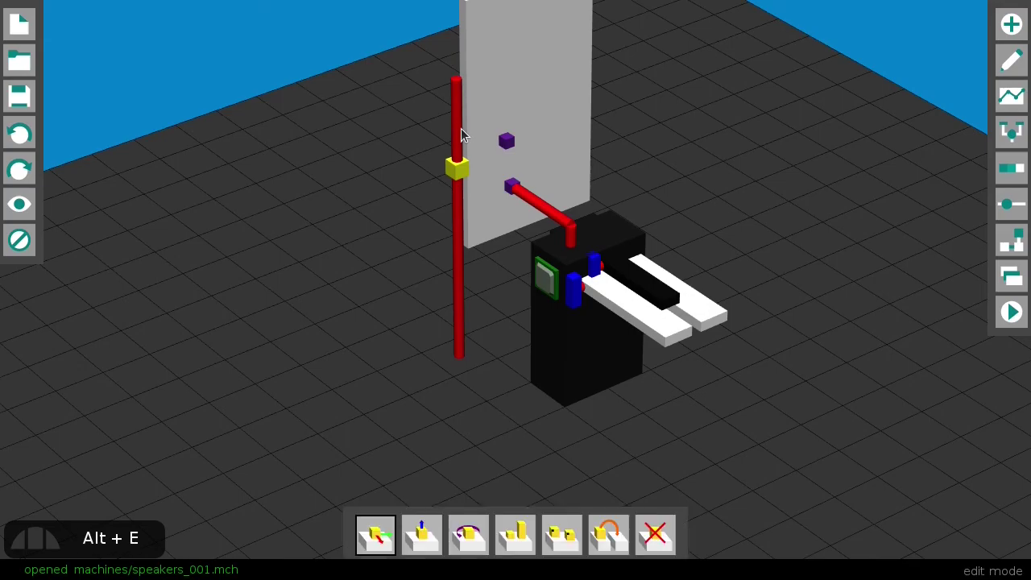
key("alt+a")
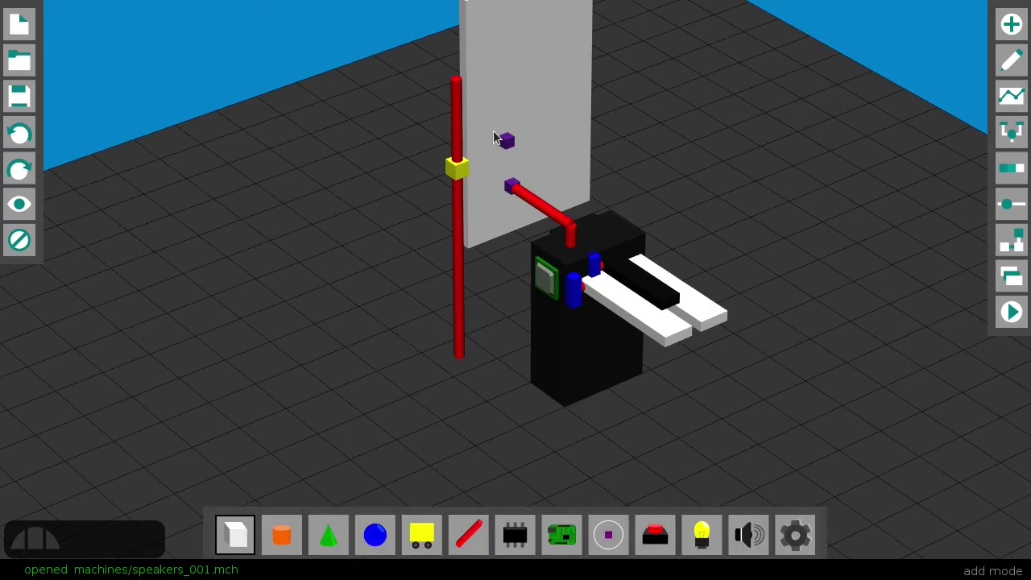
key("o")
key("p")
left_click(507, 66)
left_click(508, 45)
right_click_drag(526, 77, 454, 78)
key("alt+e")
left_click_drag(530, 64, 524, 37)
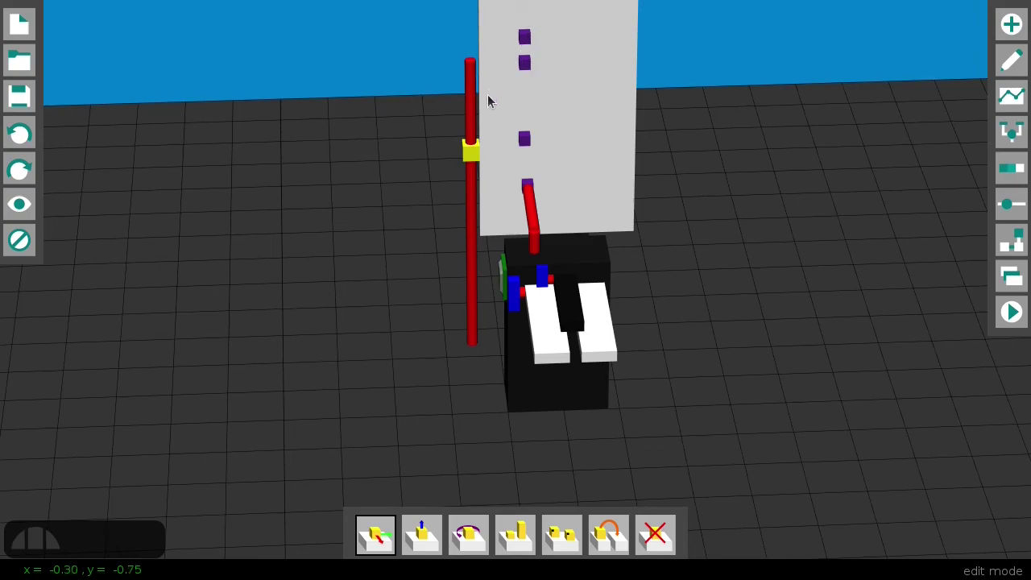
Run the simulation and slide the panel so its column of probes passes the arm's probe.
key("alt+s")
right_click_drag(487, 101, 564, 120)
left_click_drag(483, 175, 479, 60)
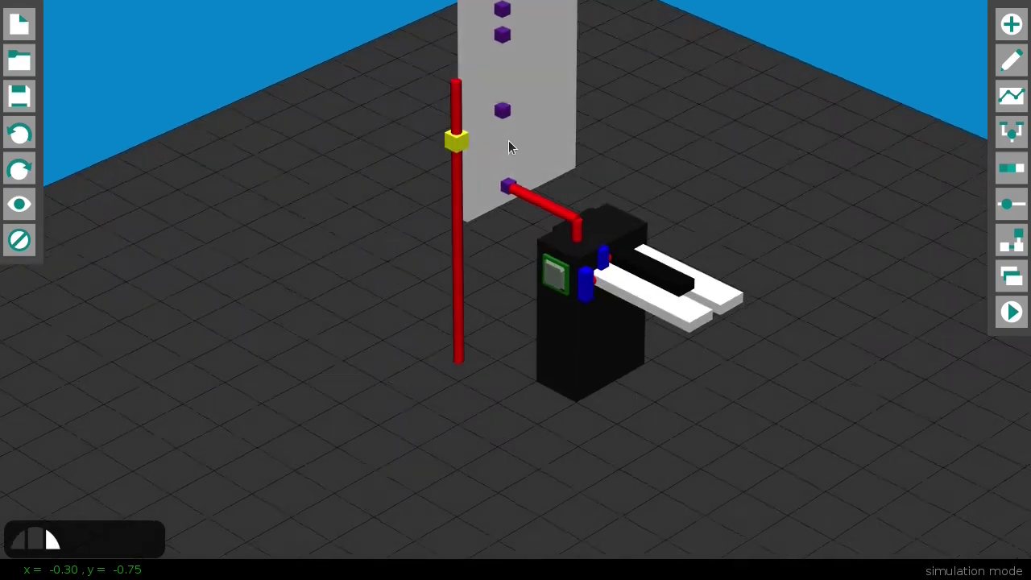
Open scripted-decider_002.mch and examine its motherboard's script and the graph of its chip.
key("ctrl+o")
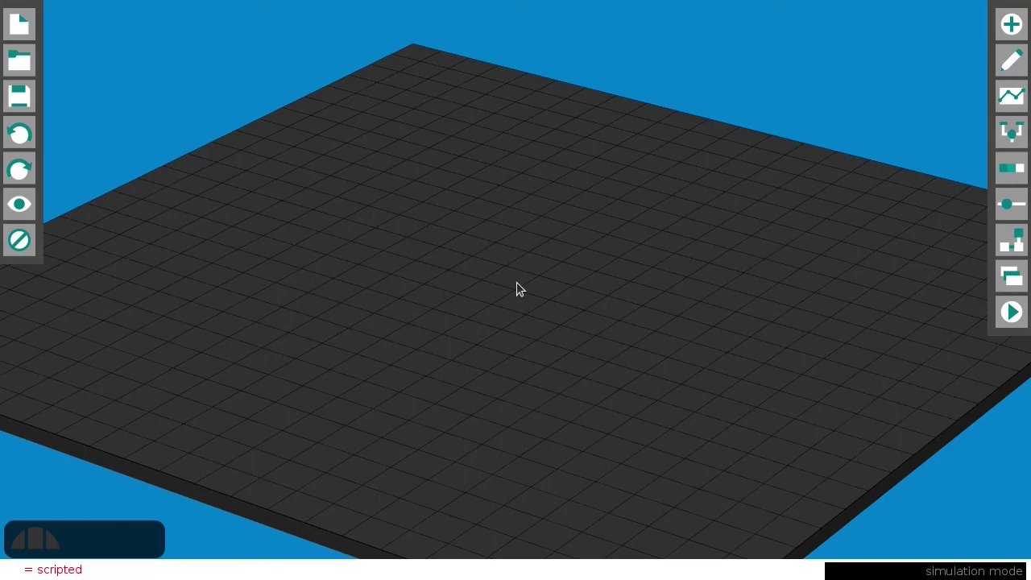
key("Return")
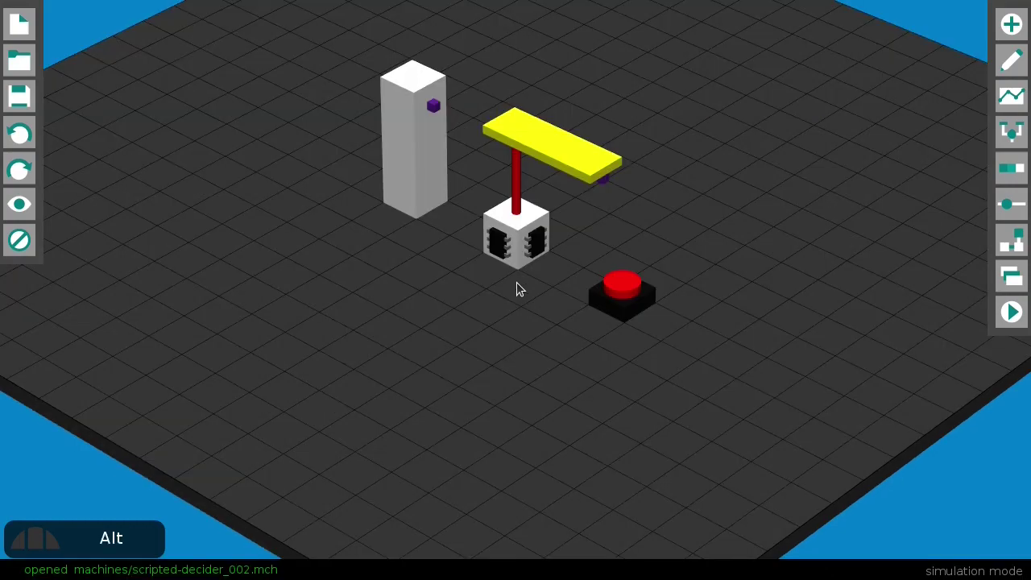
key("alt+m")
left_click_drag(601, 320, 453, 327)
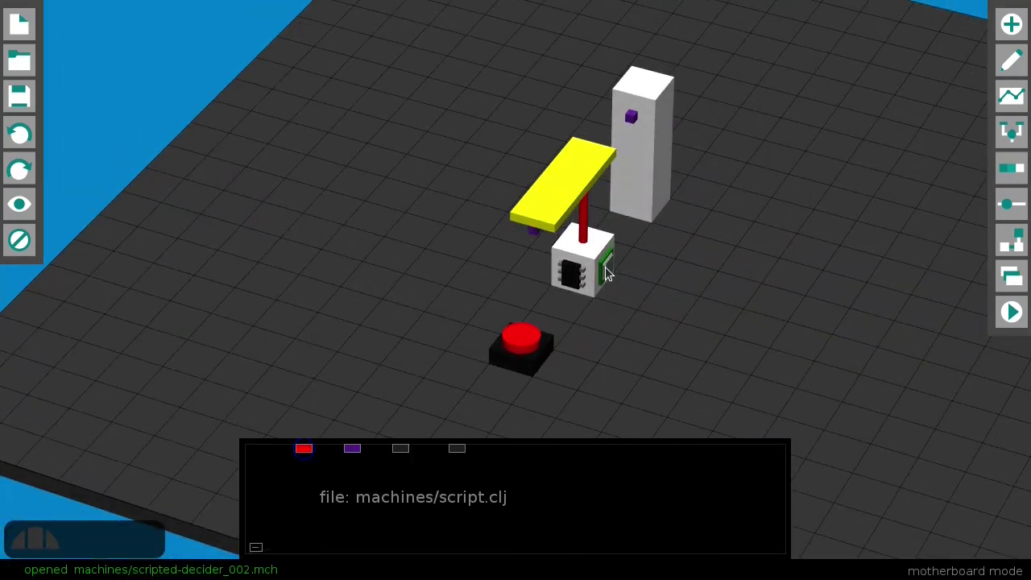
left_click(606, 274)
right_click_drag(433, 346, 474, 373)
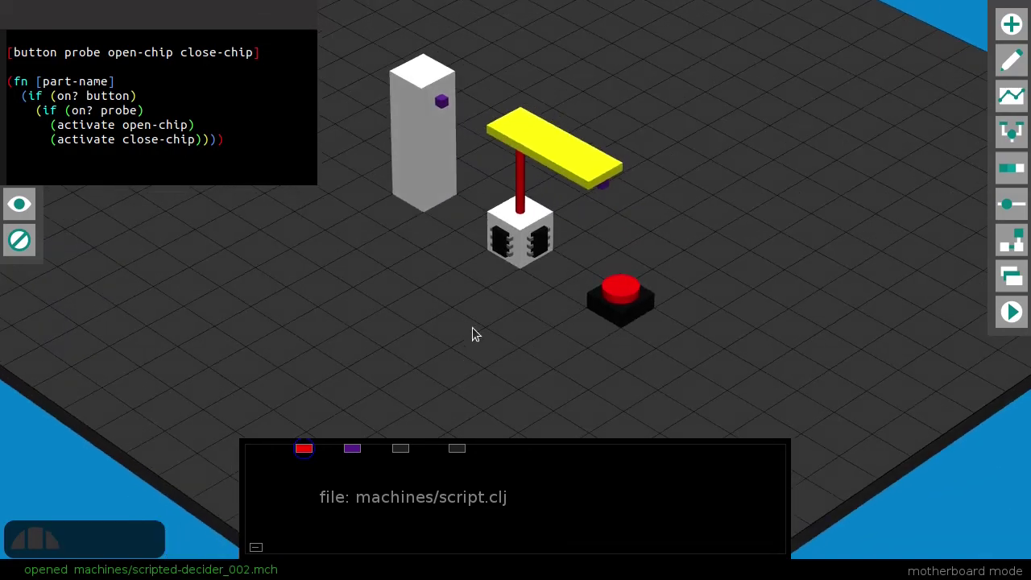
right_click_drag(473, 328, 488, 323)
key("alt+g")
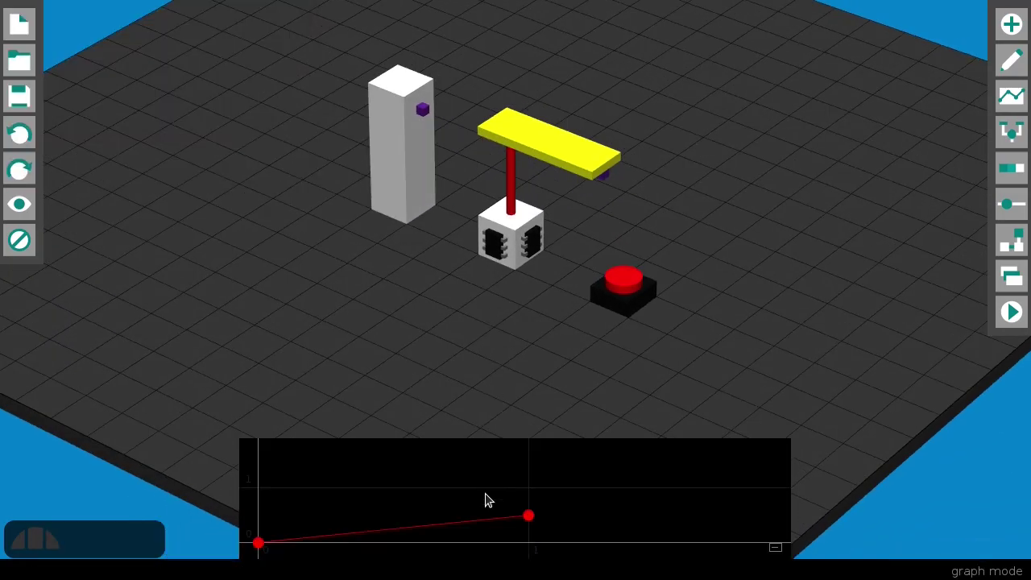
key("t")
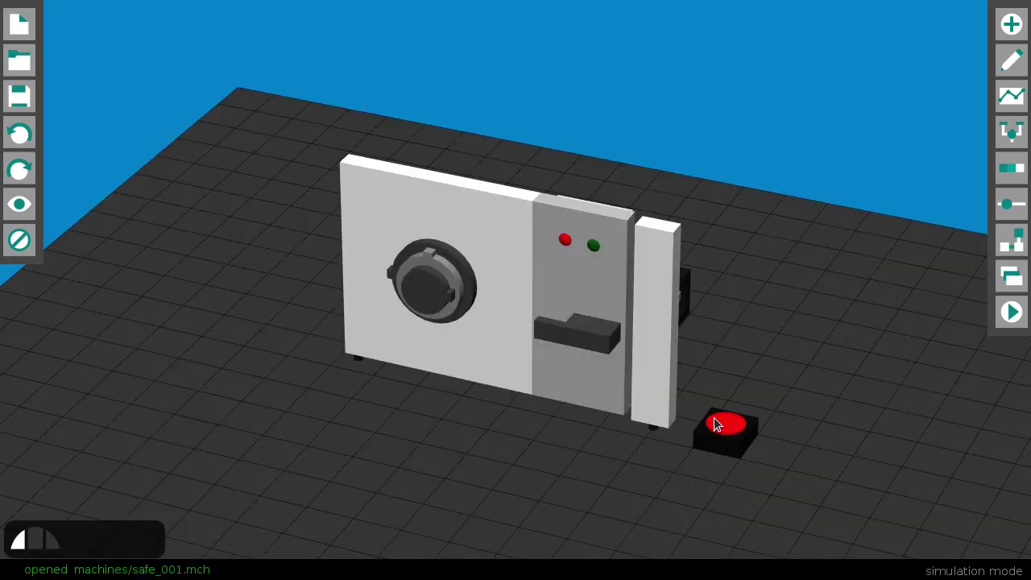
Try the red button of the safe machine and view the clock machine from other angles.
left_click(714, 422)
right_click_drag(523, 379, 431, 466)
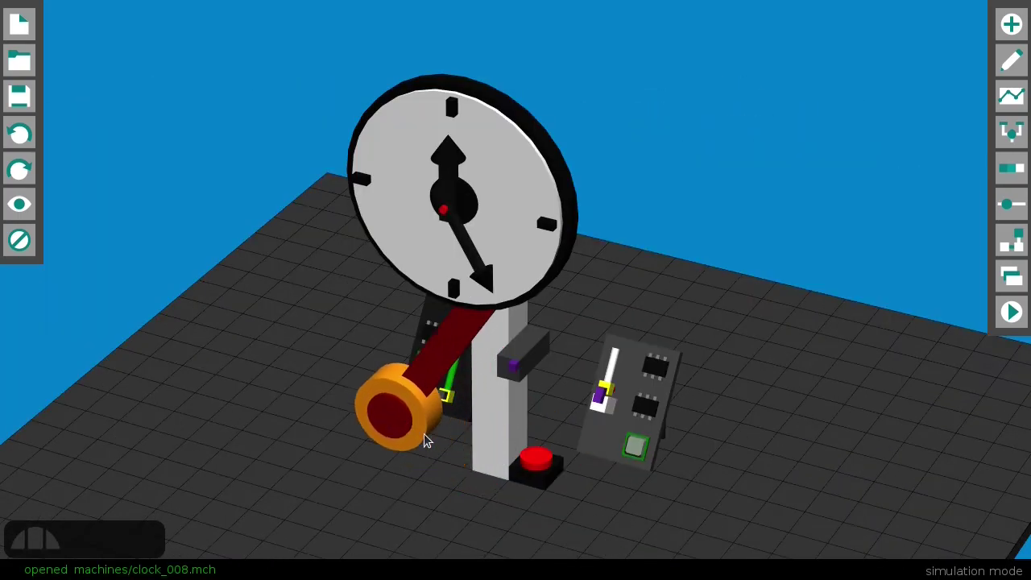
right_click_drag(427, 438, 427, 377)
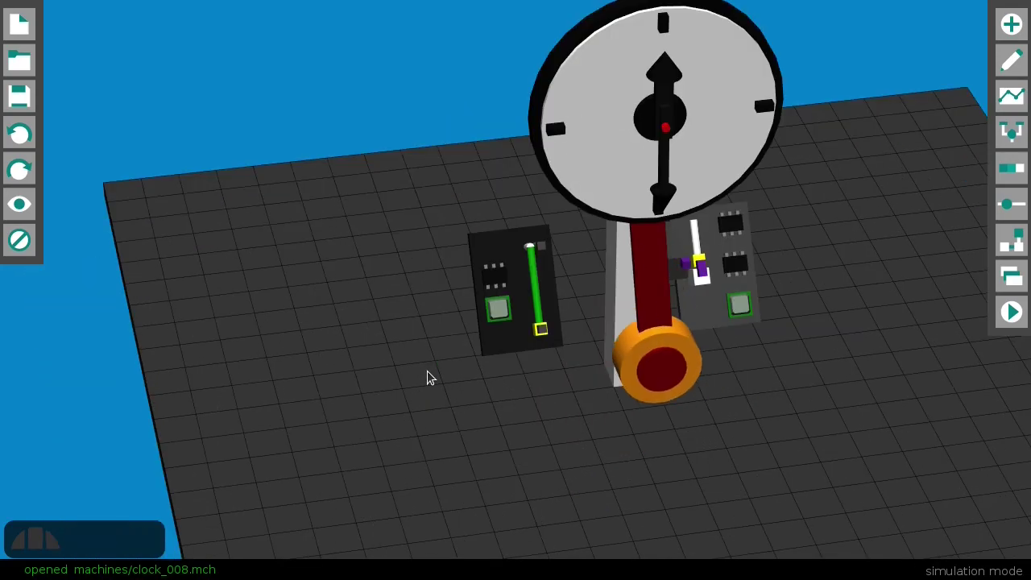
scroll(515, 299, "up", 5)
right_click_drag(527, 306, 551, 311)
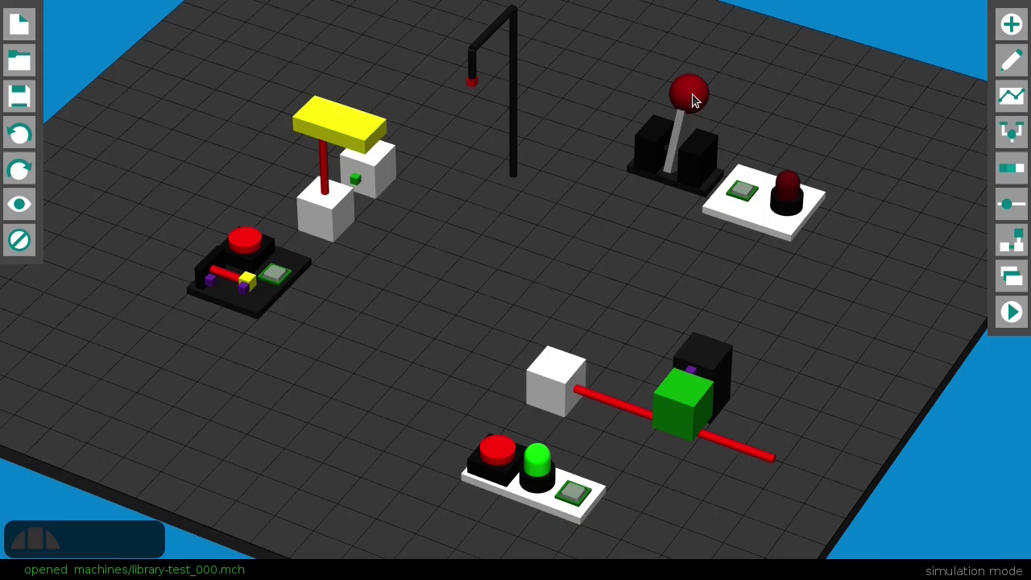
Tilt the red-ball lever and push the red buttons of the library test machine in the simulation.
left_click_drag(691, 99, 721, 51)
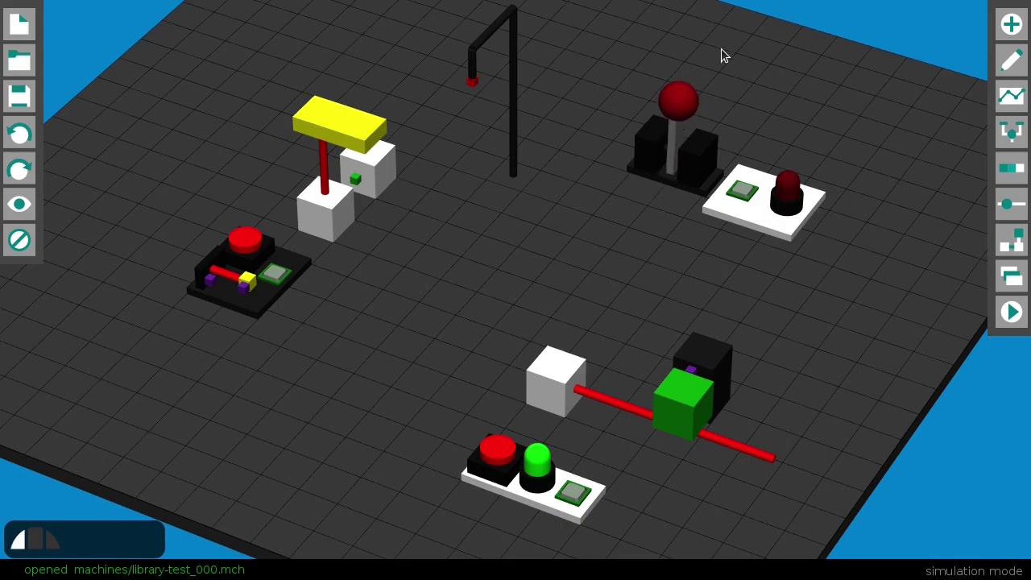
key("alt+s")
left_click(261, 230)
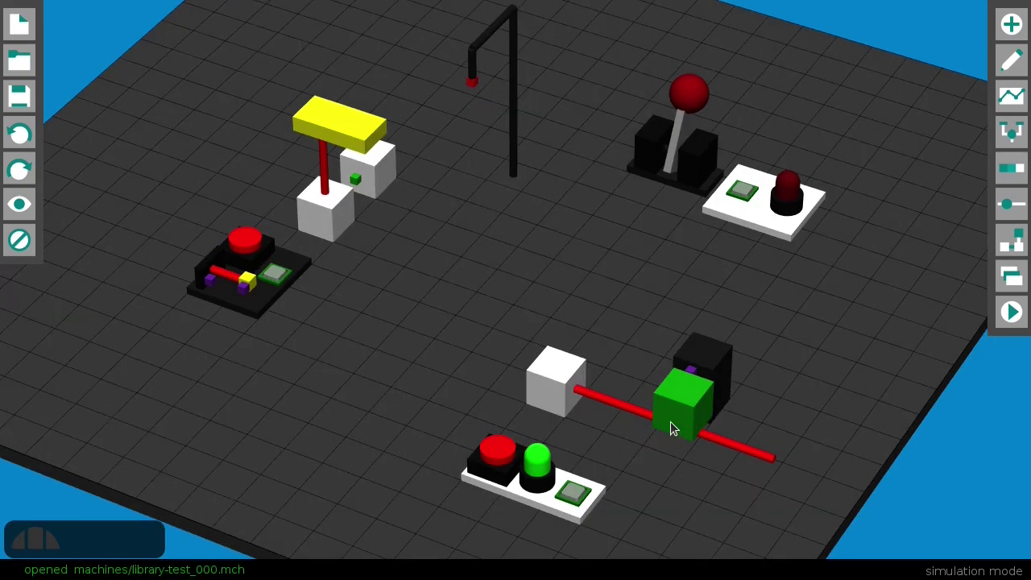
left_click(505, 460)
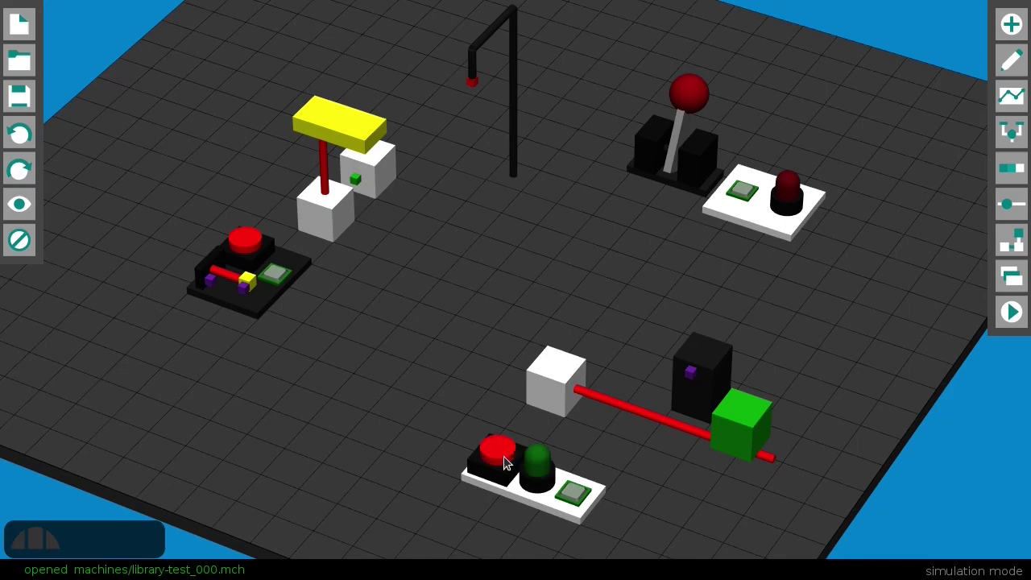